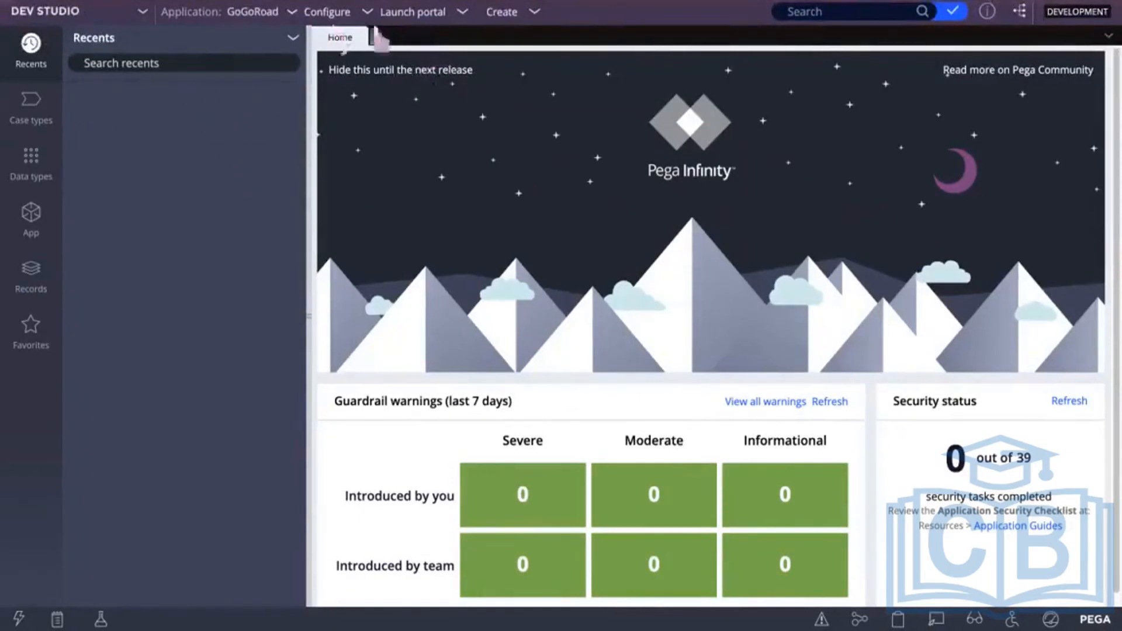
click(257, 13)
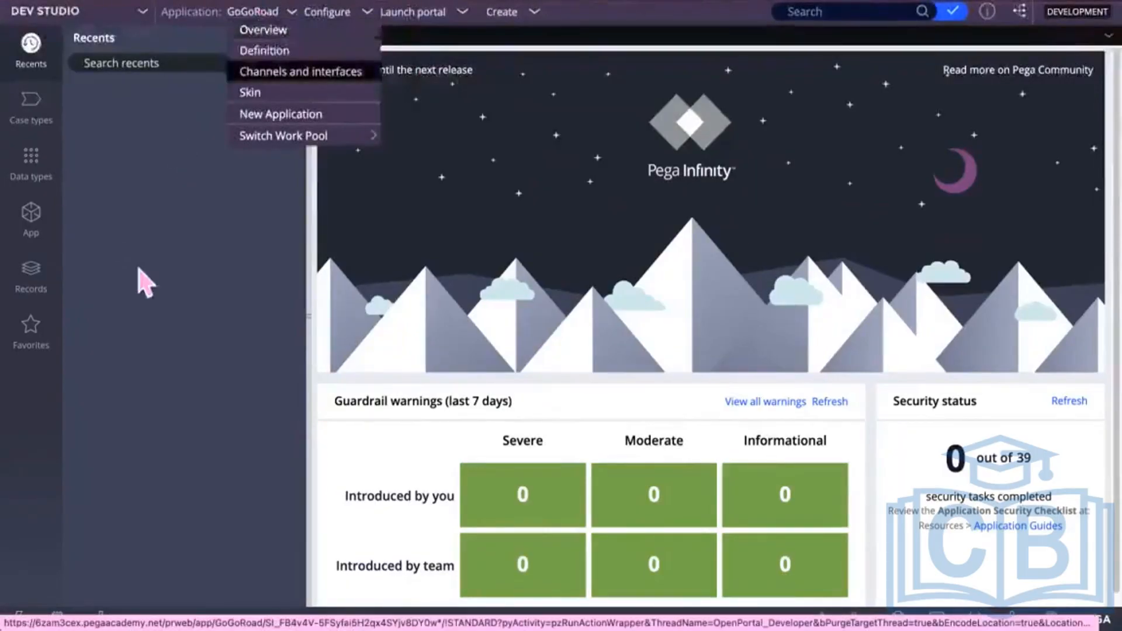
click(181, 262)
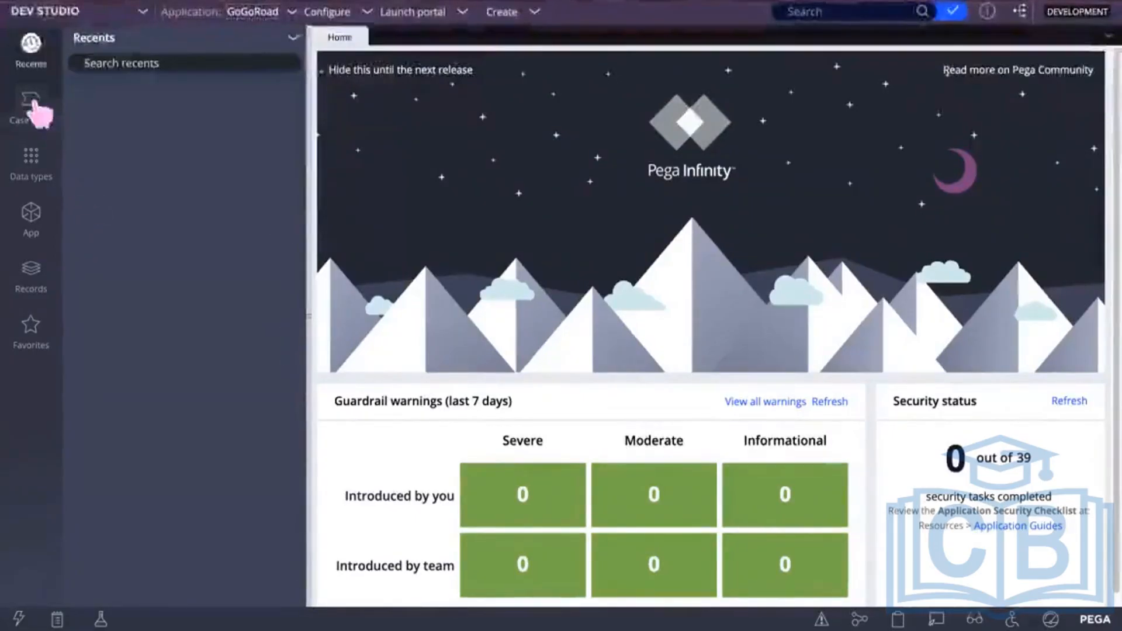
Open the Assistance Request and Service case types, and bring the Assistance Request life cycle into view
click(32, 108)
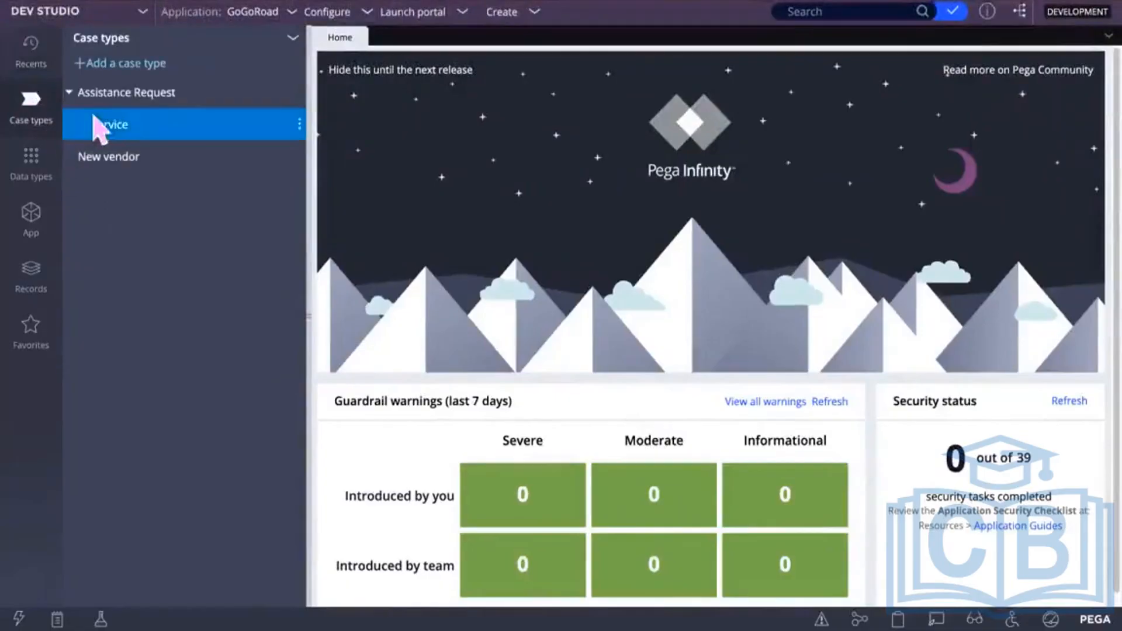
click(88, 100)
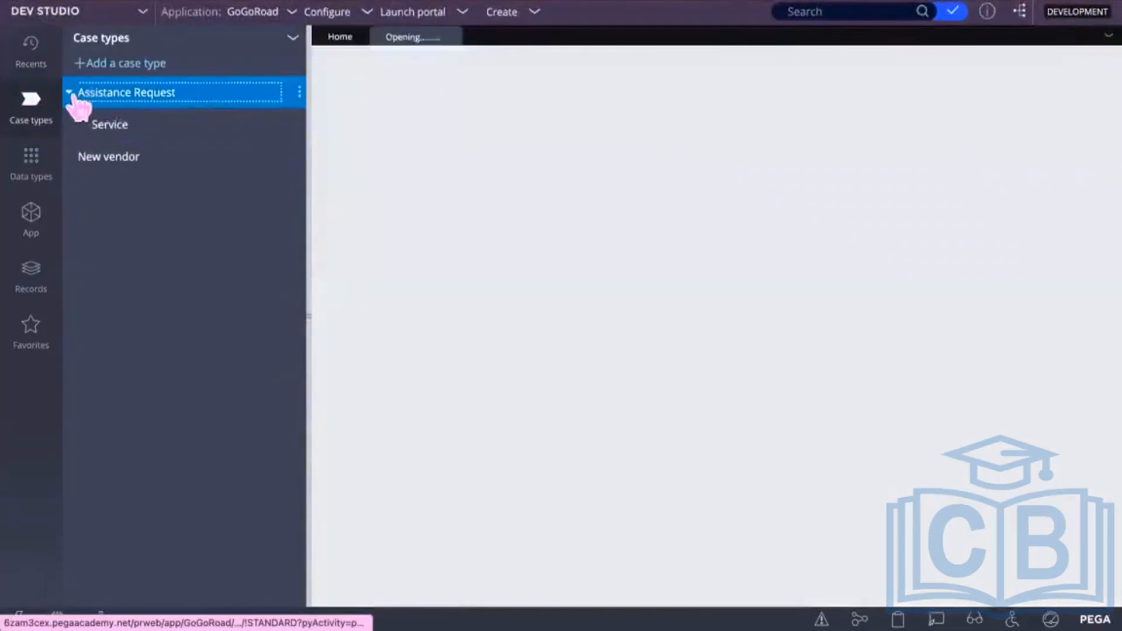
click(69, 93)
click(69, 94)
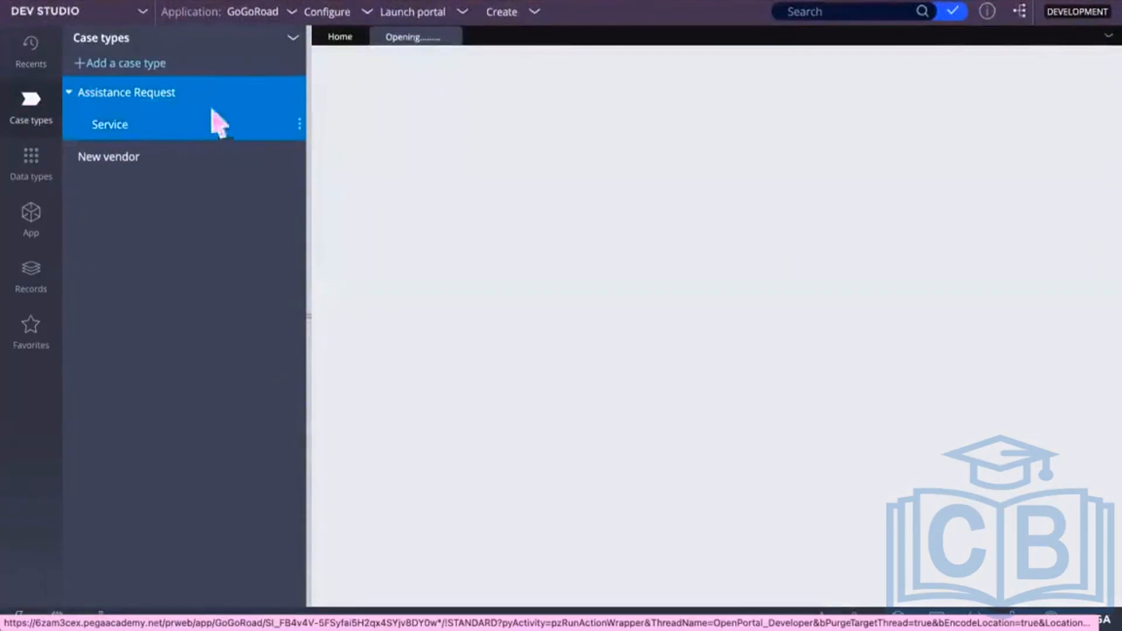
click(127, 125)
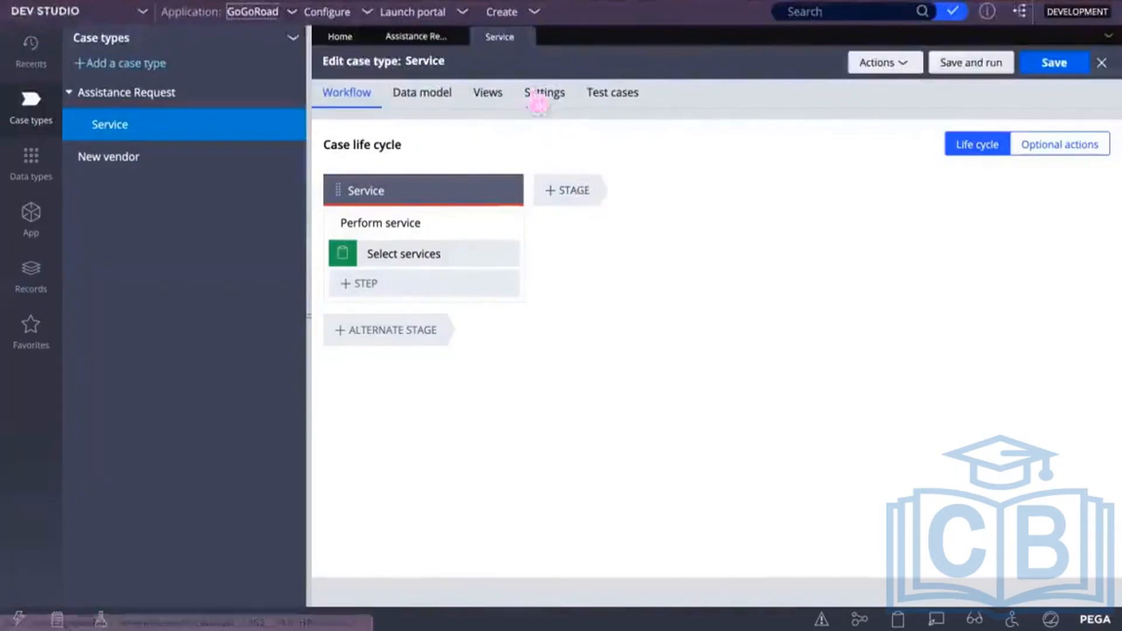
click(416, 37)
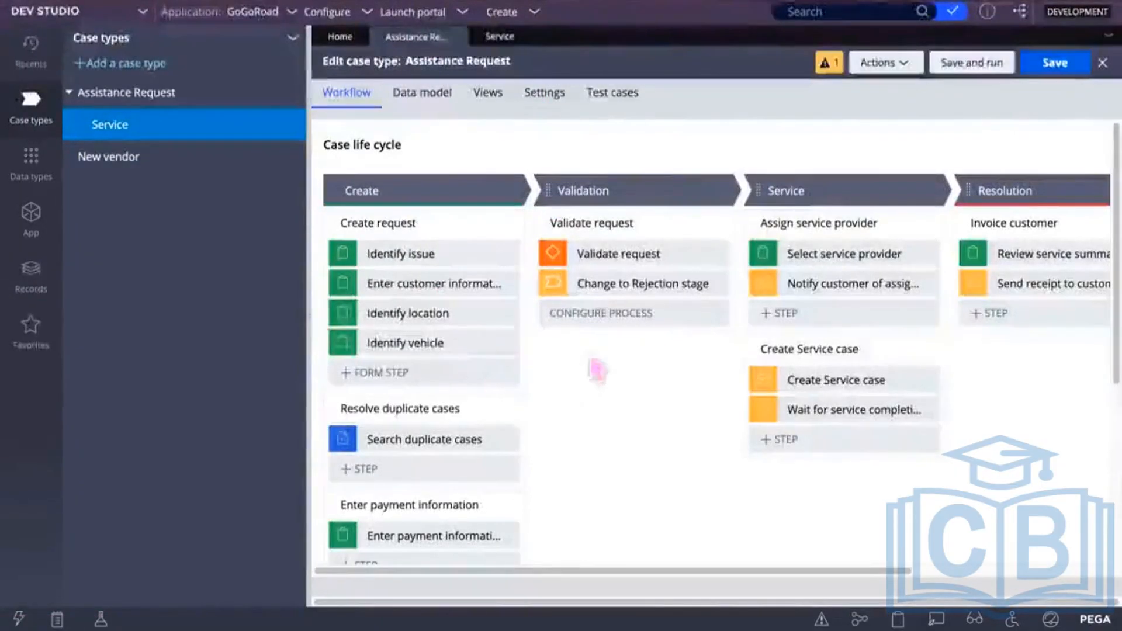
Review the service-level agreement options in the Assistance Request case type's Goal & deadline settings
click(547, 94)
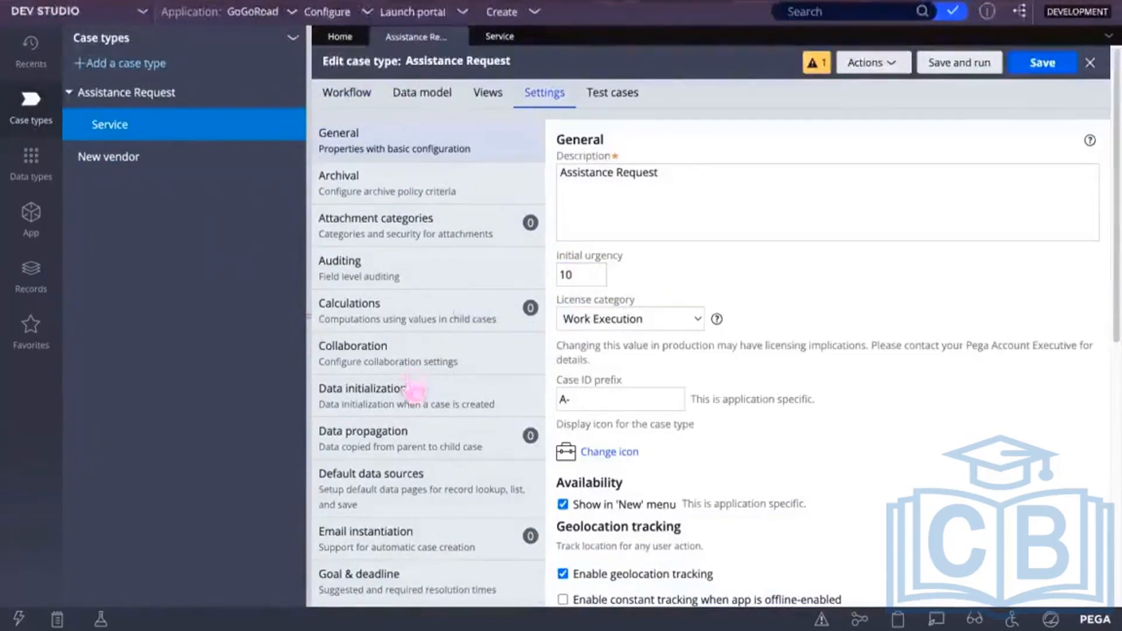
scroll(412, 403, down, 8)
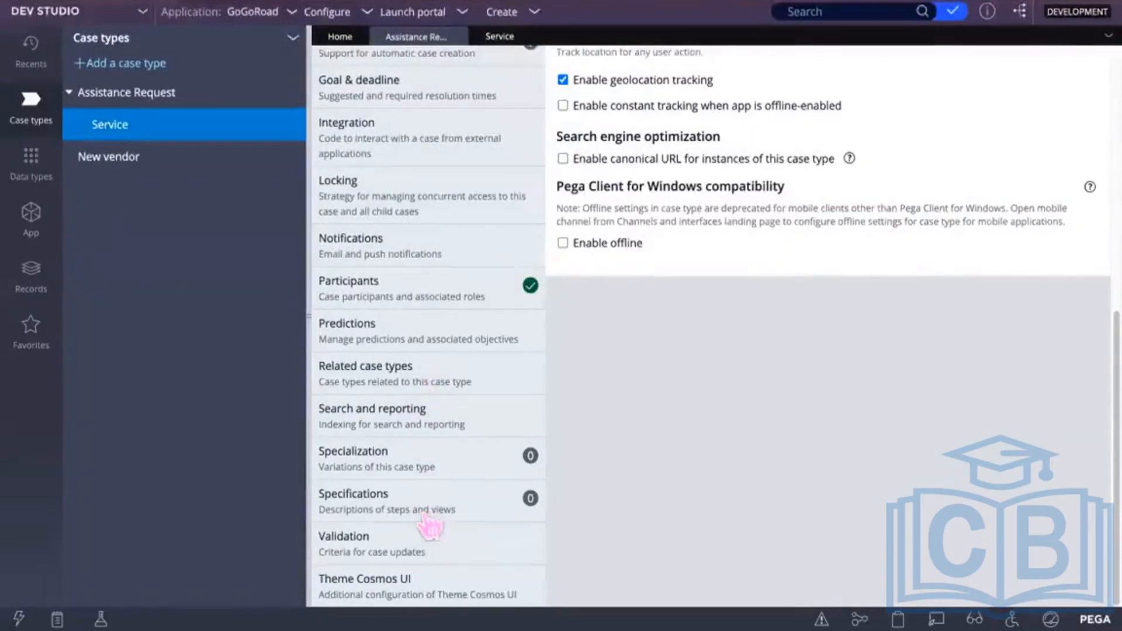
scroll(451, 418, up, 1)
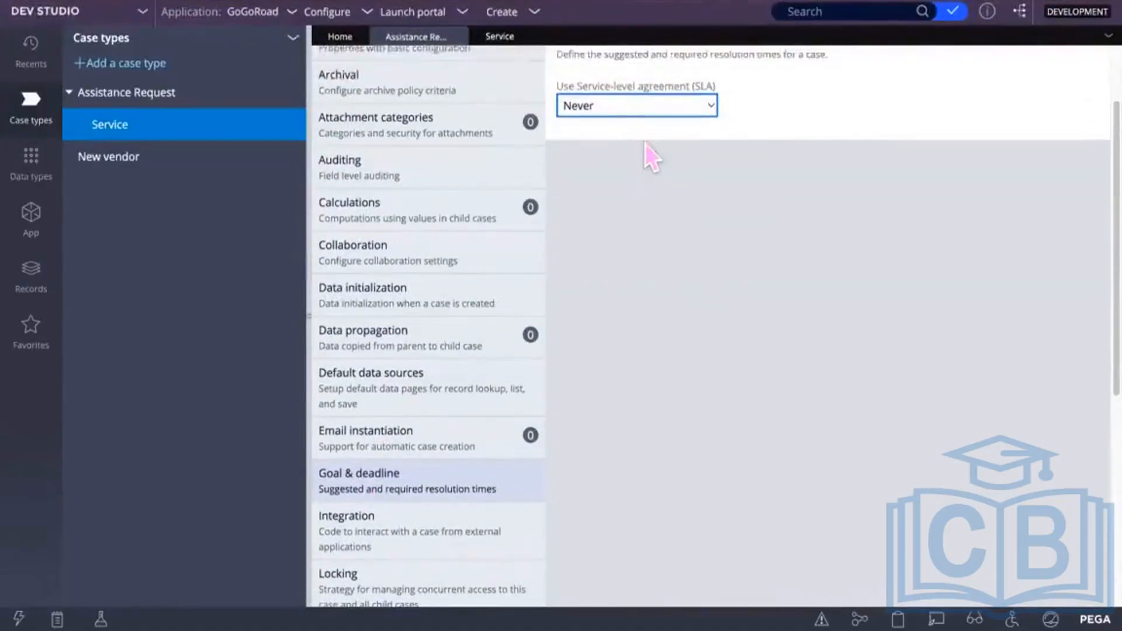
scroll(649, 155, up, 2)
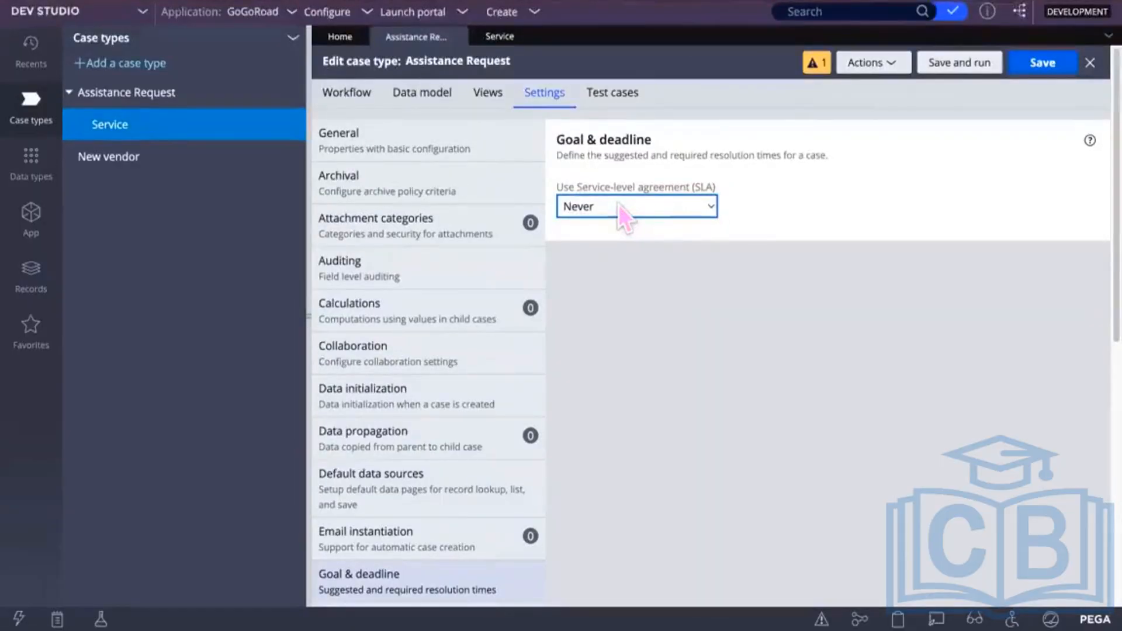
click(710, 212)
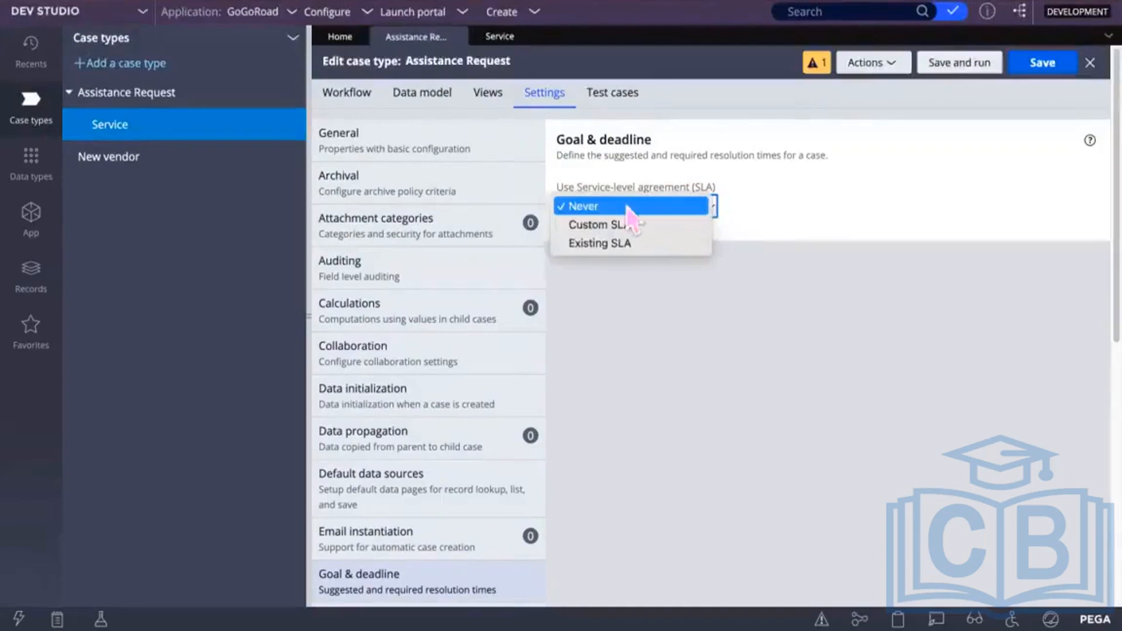
click(773, 216)
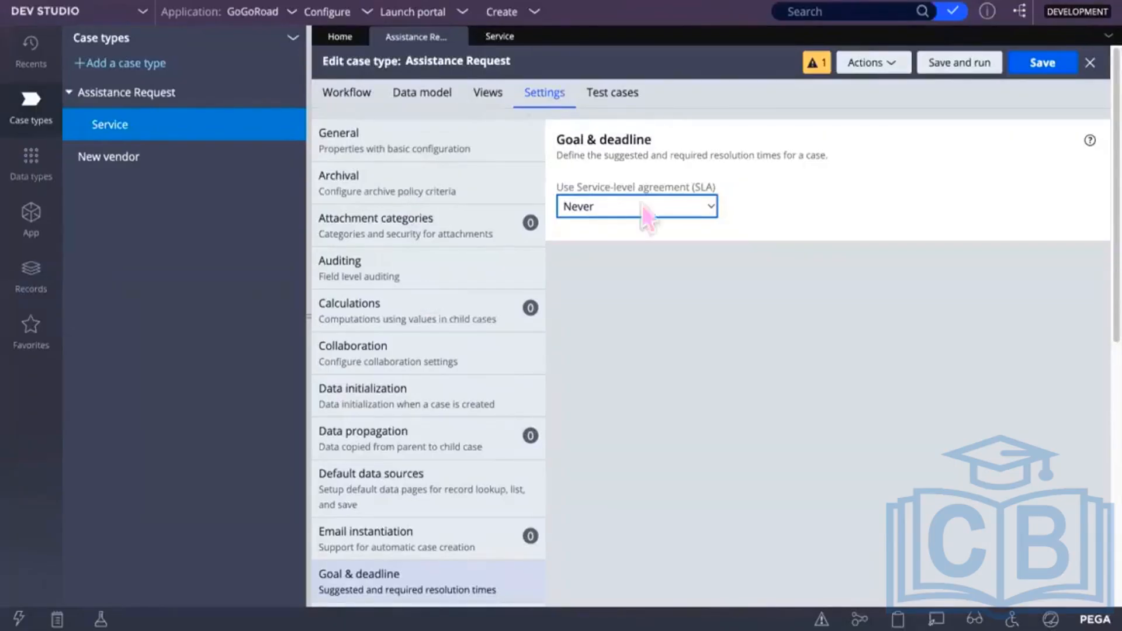
Open the Approval Rejection process from the Assistance Request workflow as a full flow rule
click(349, 94)
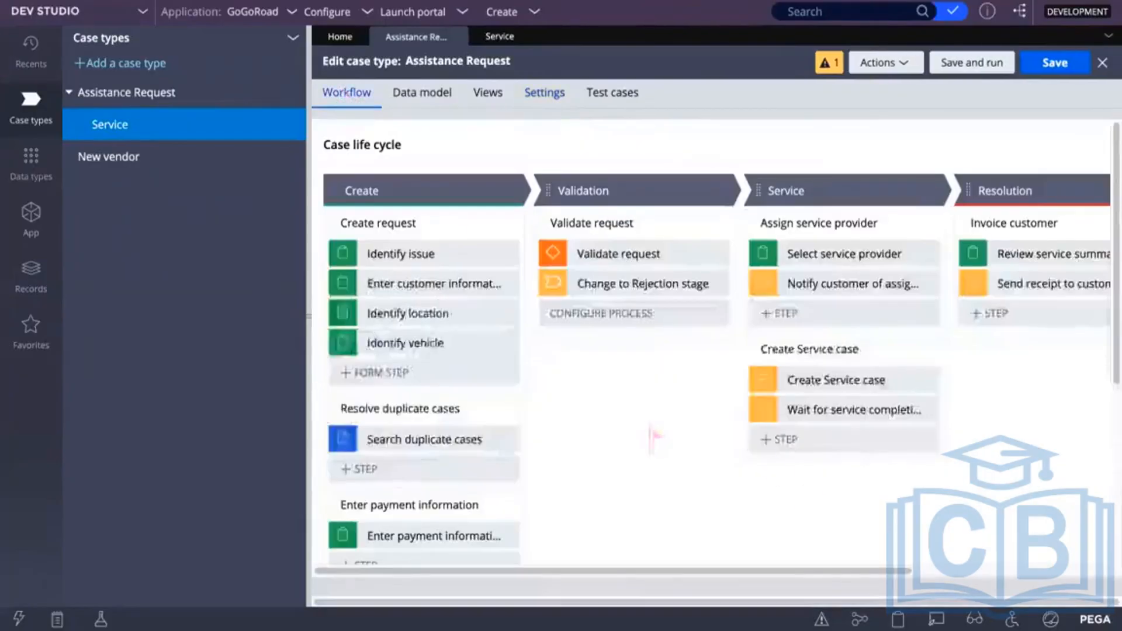
scroll(617, 482, down, 5)
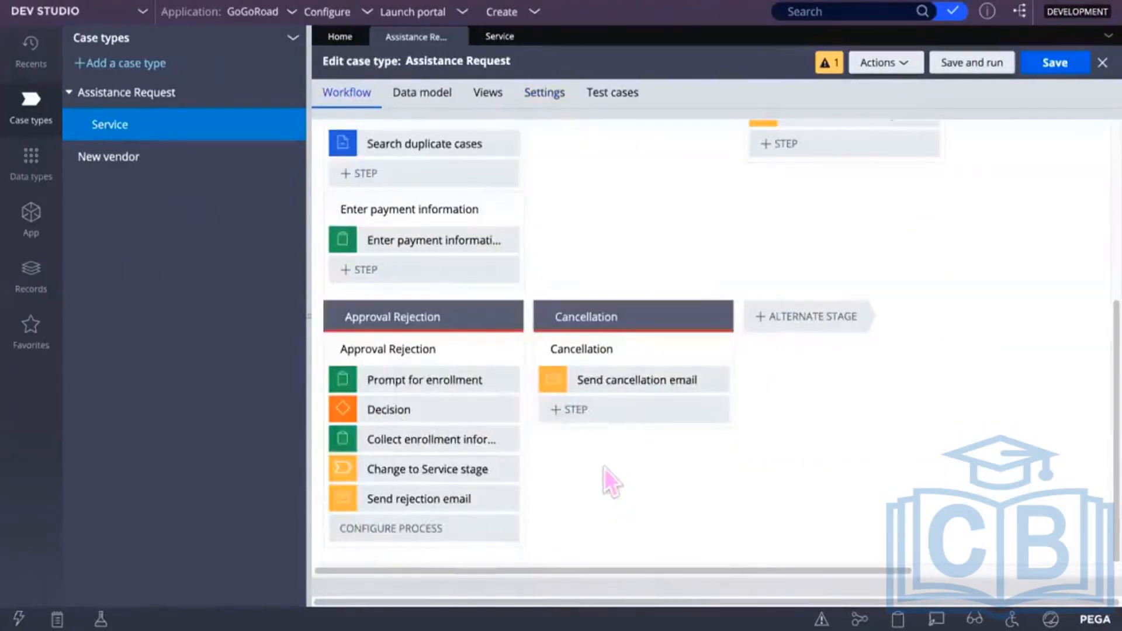
click(437, 318)
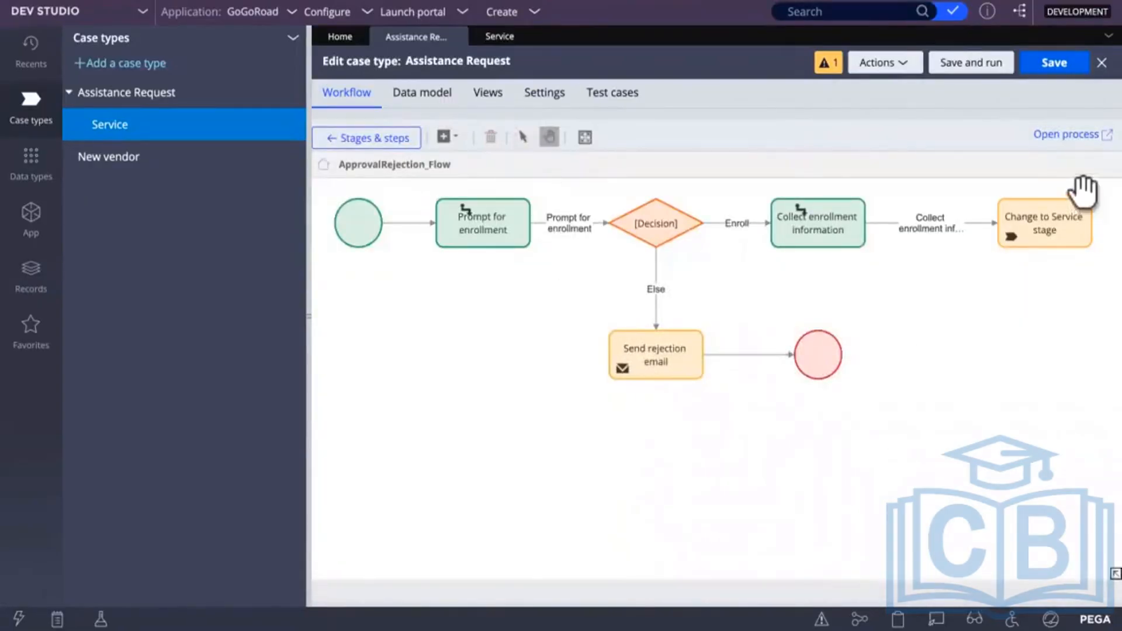
click(1068, 135)
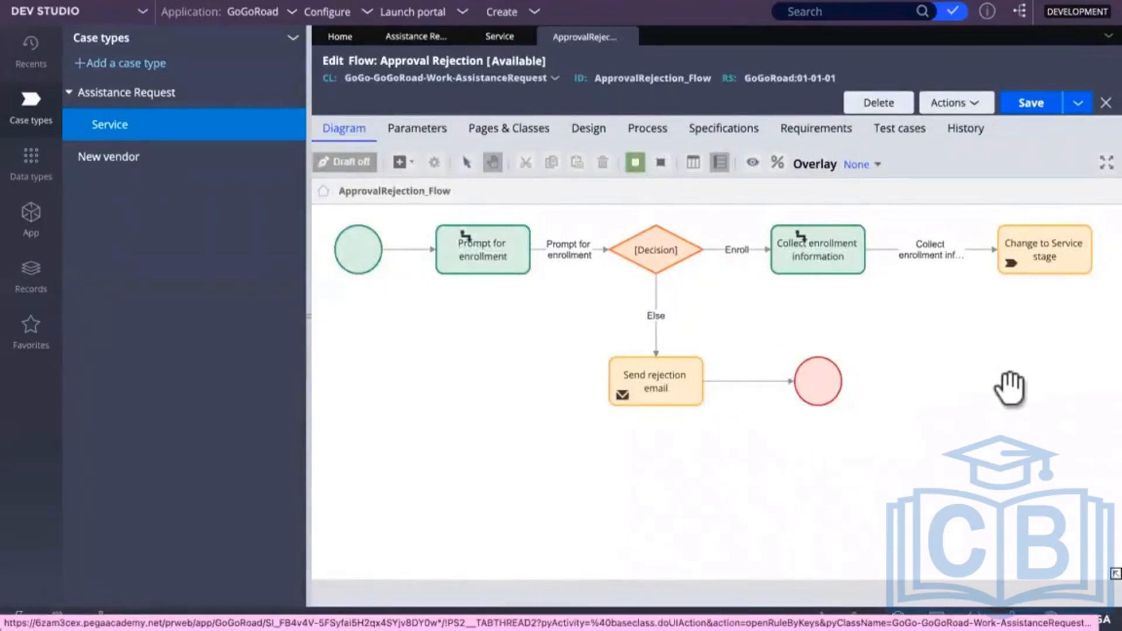
click(655, 374)
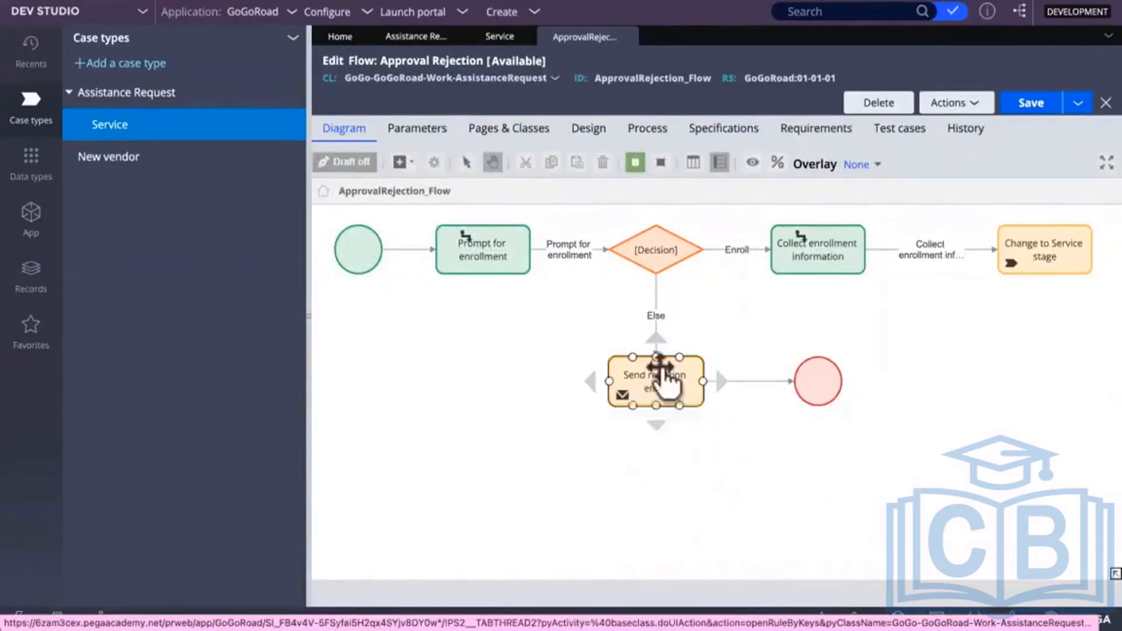
click(733, 494)
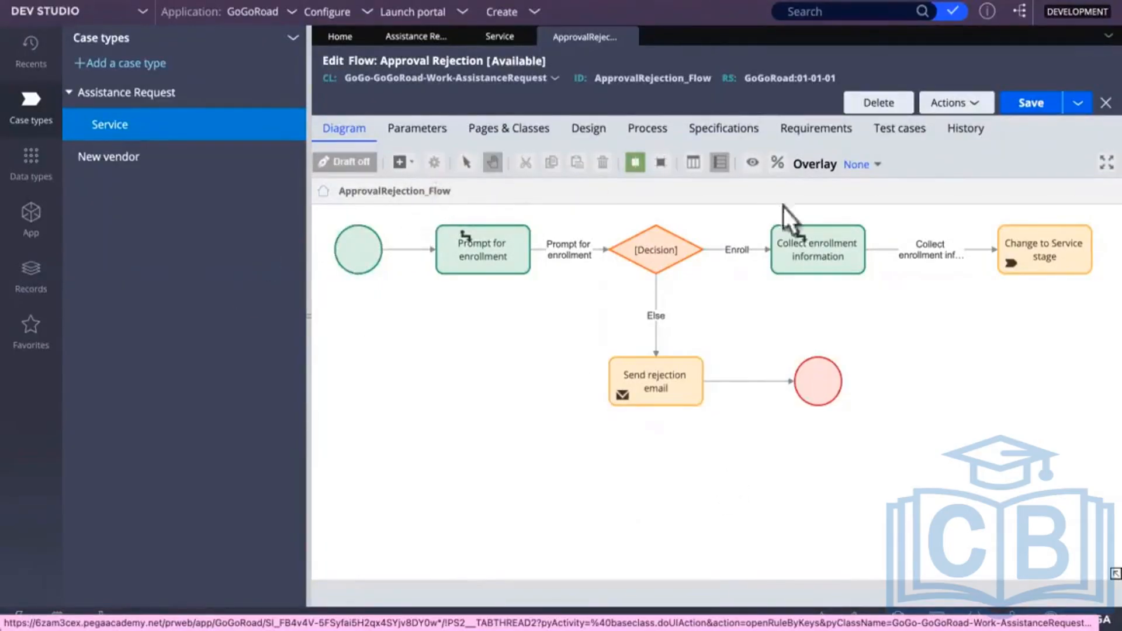
Examine the Service level agreement setting among the Approval Rejection flow's process settings
click(647, 128)
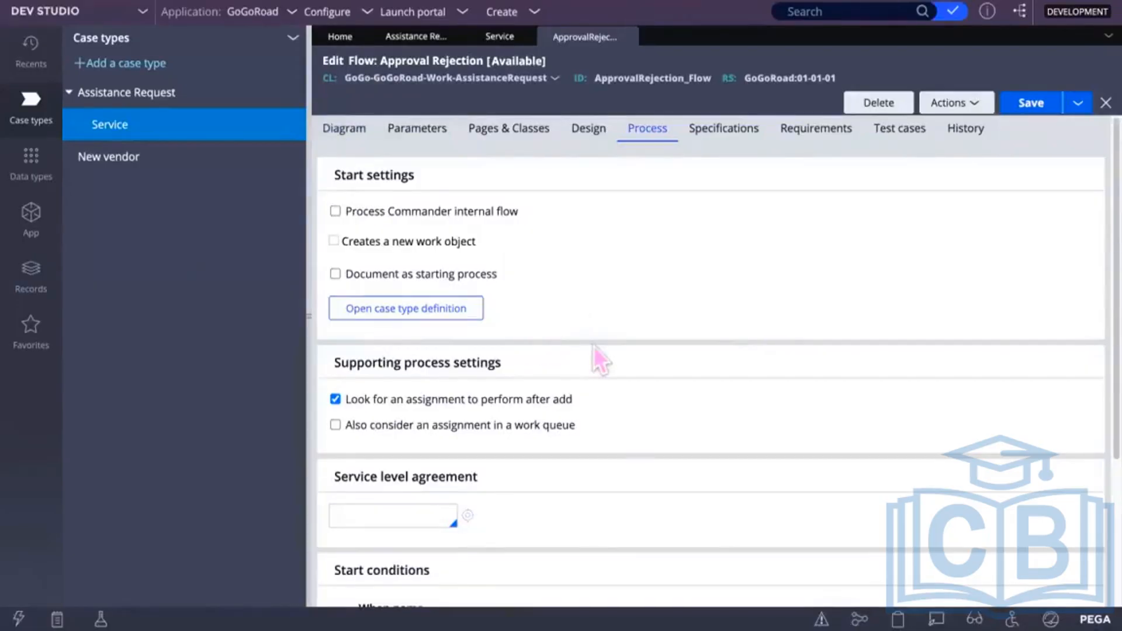
scroll(594, 346, down, 3)
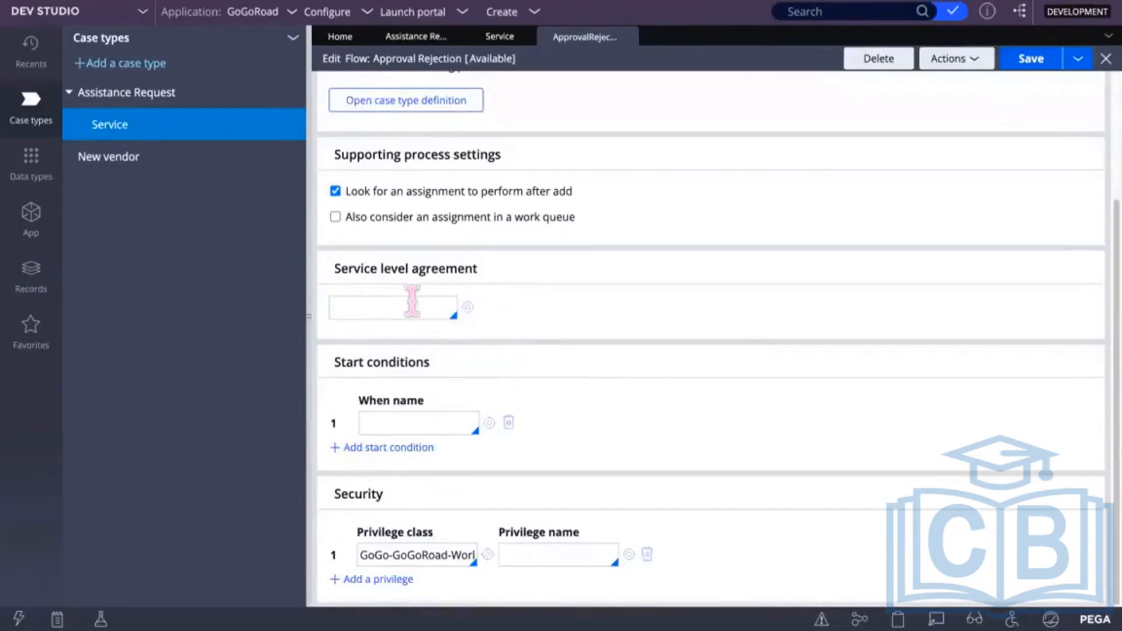
click(413, 299)
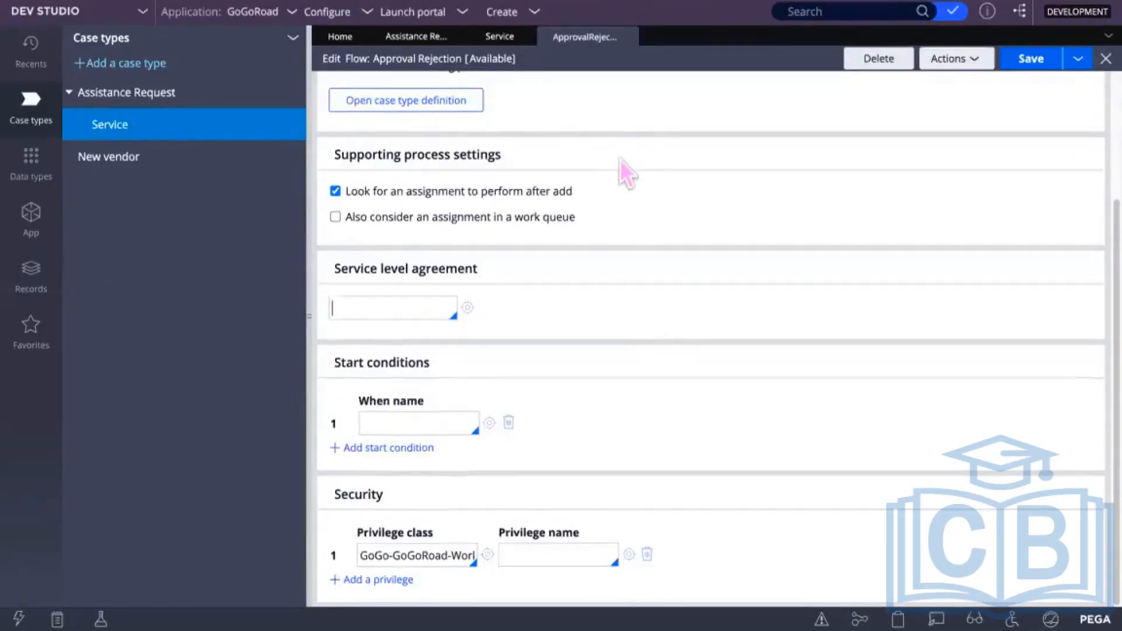
scroll(620, 160, up, 5)
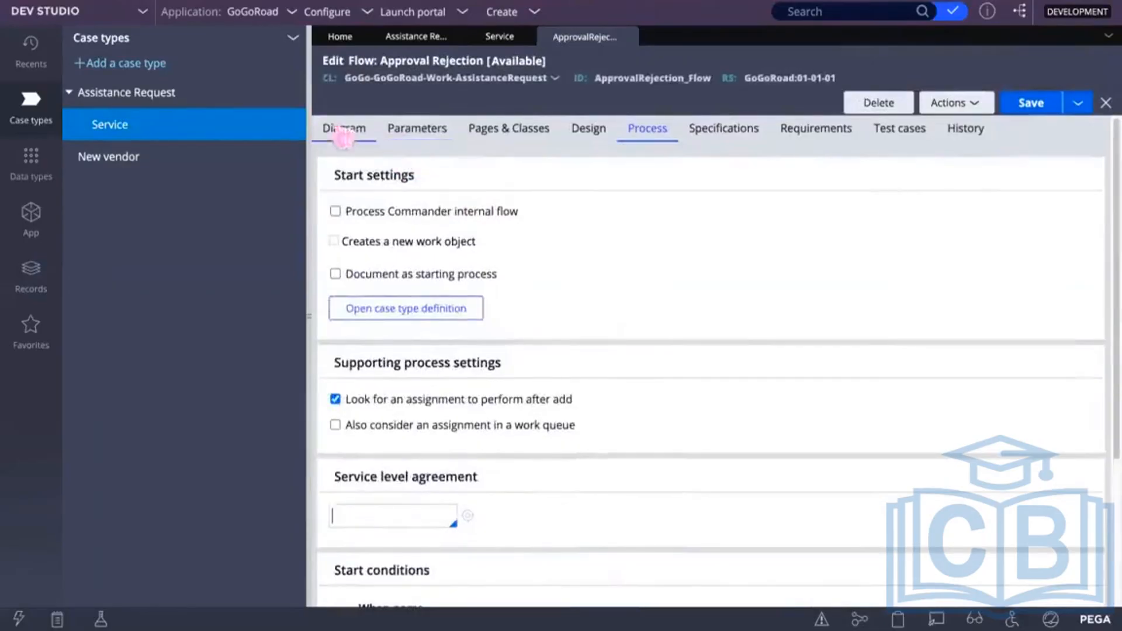
Inspect the Prompt for enrollment assignment's properties in the flow diagram, including its Service level field, and close them without changes
click(337, 133)
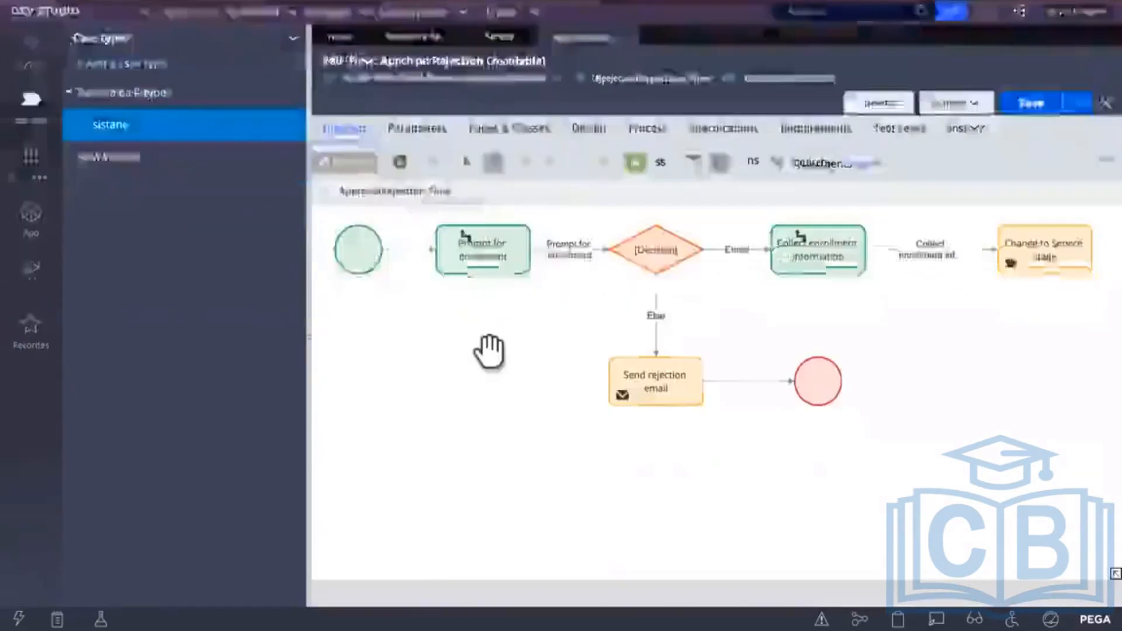
click(486, 261)
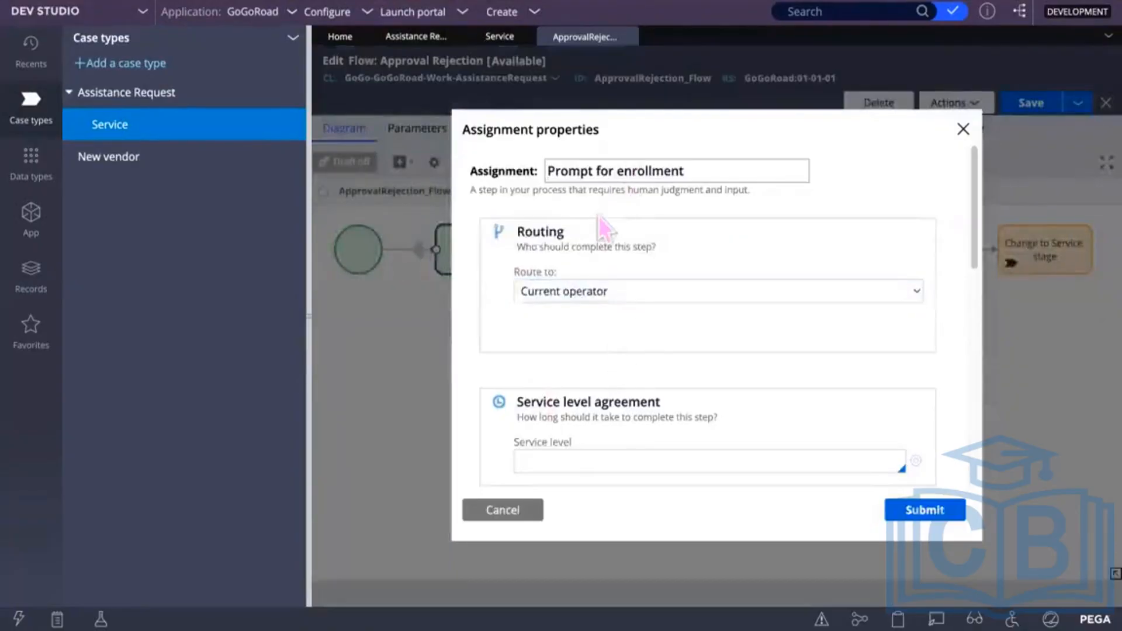
scroll(584, 393, down, 5)
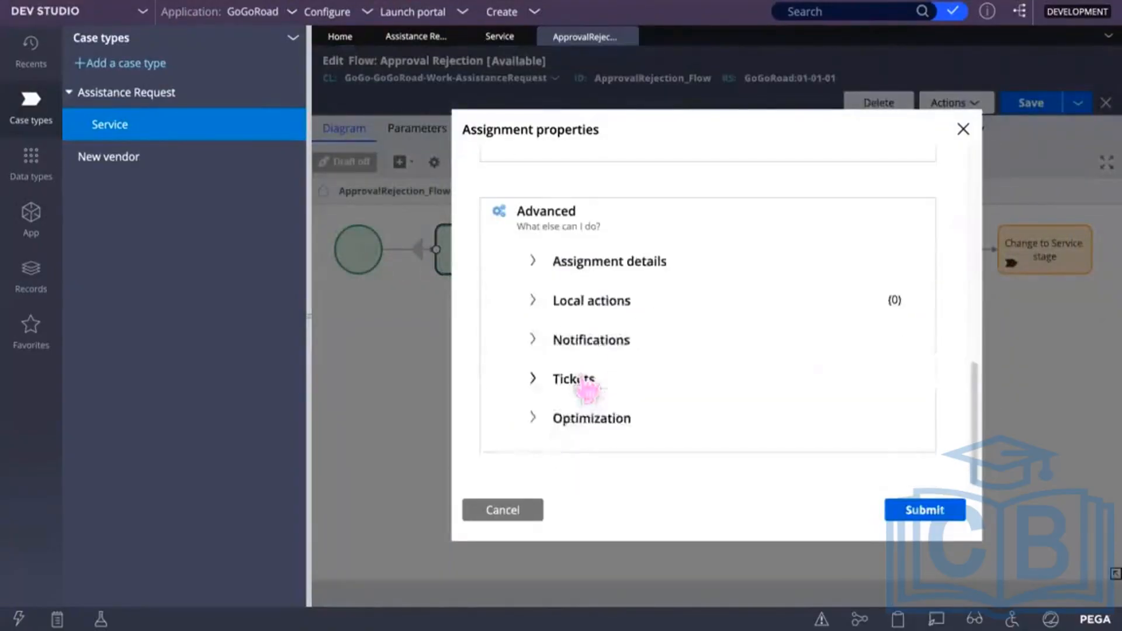
scroll(593, 380, up, 4)
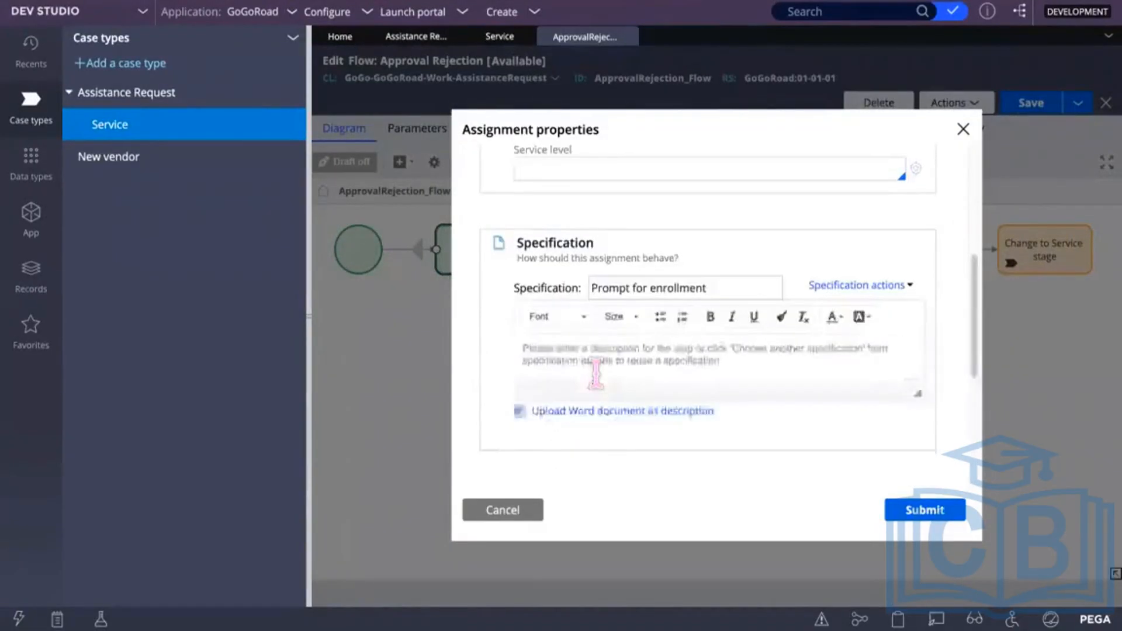
scroll(595, 374, down, 4)
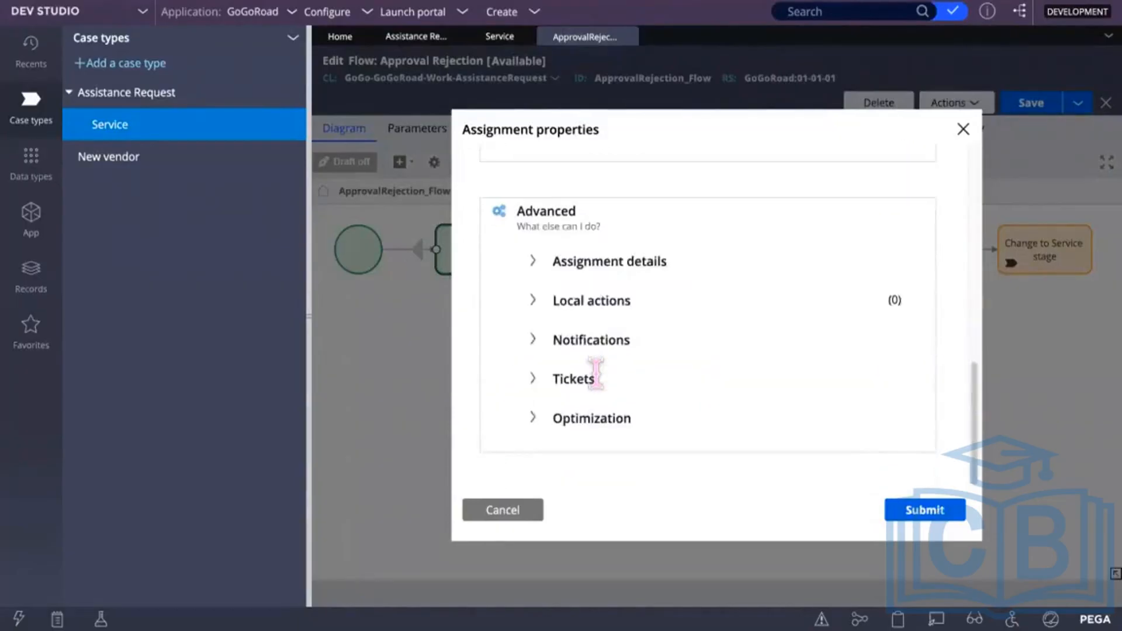
scroll(596, 374, up, 4)
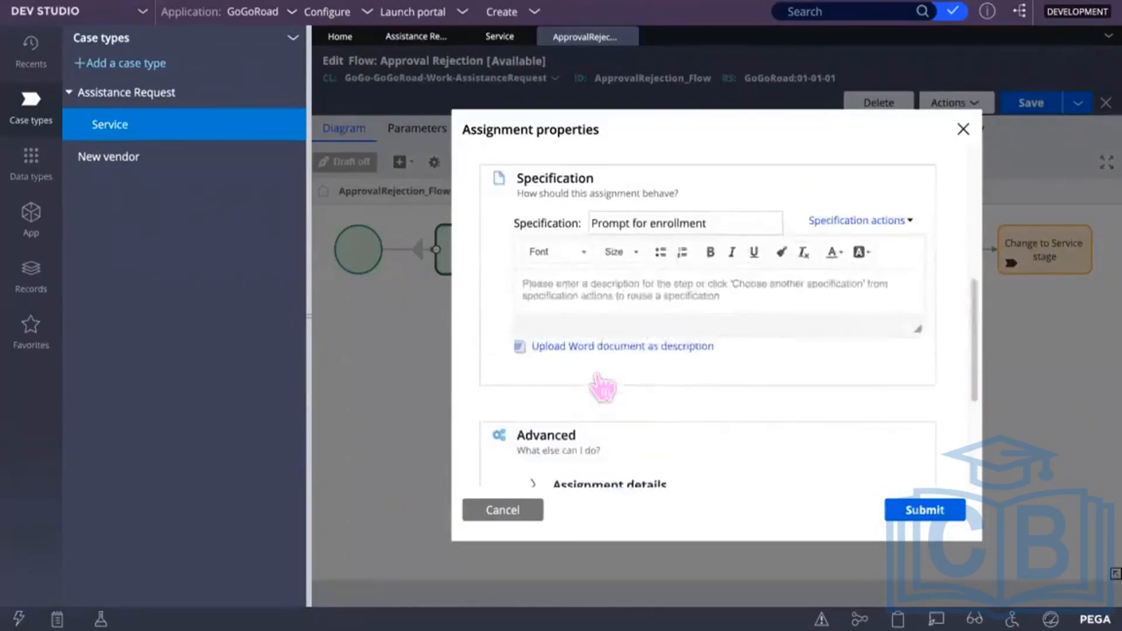
scroll(602, 385, up, 5)
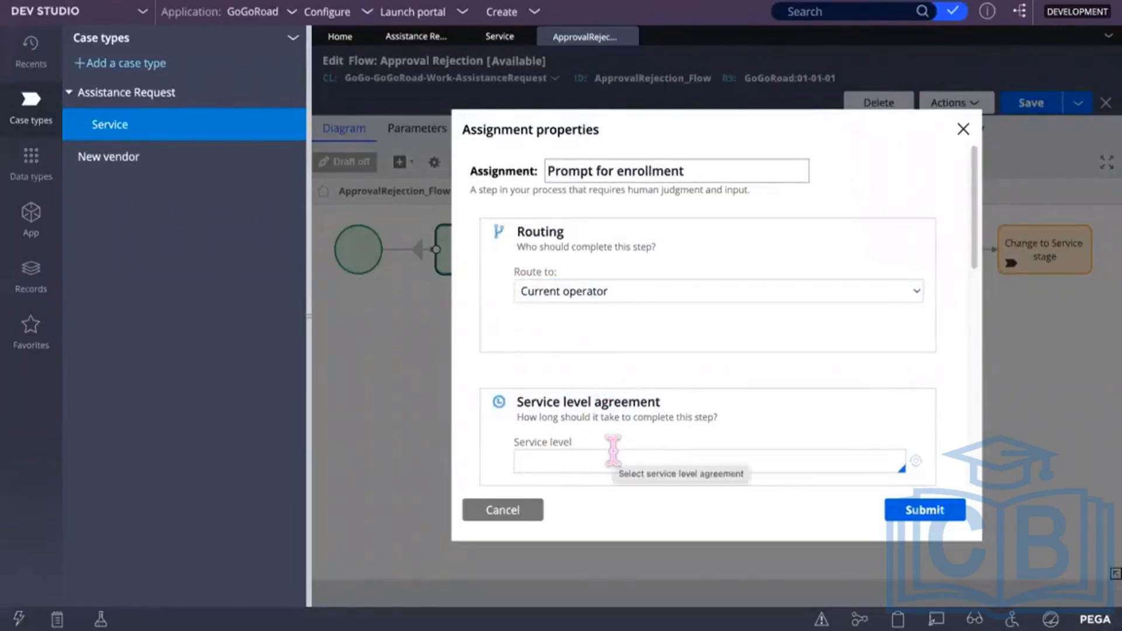
click(613, 455)
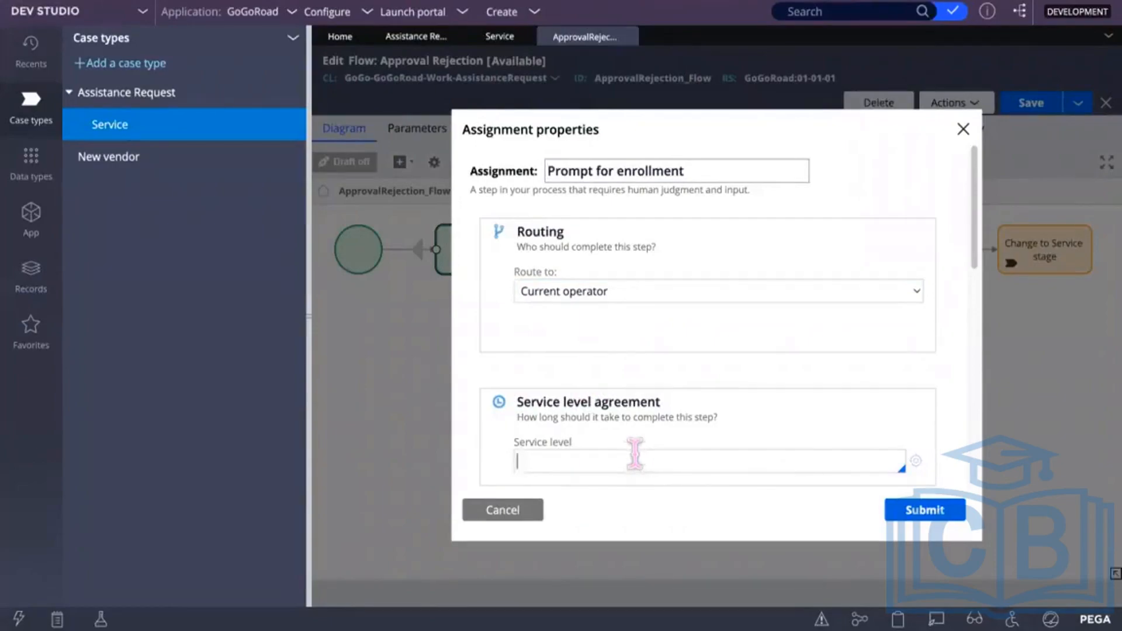
drag(663, 402, 542, 404)
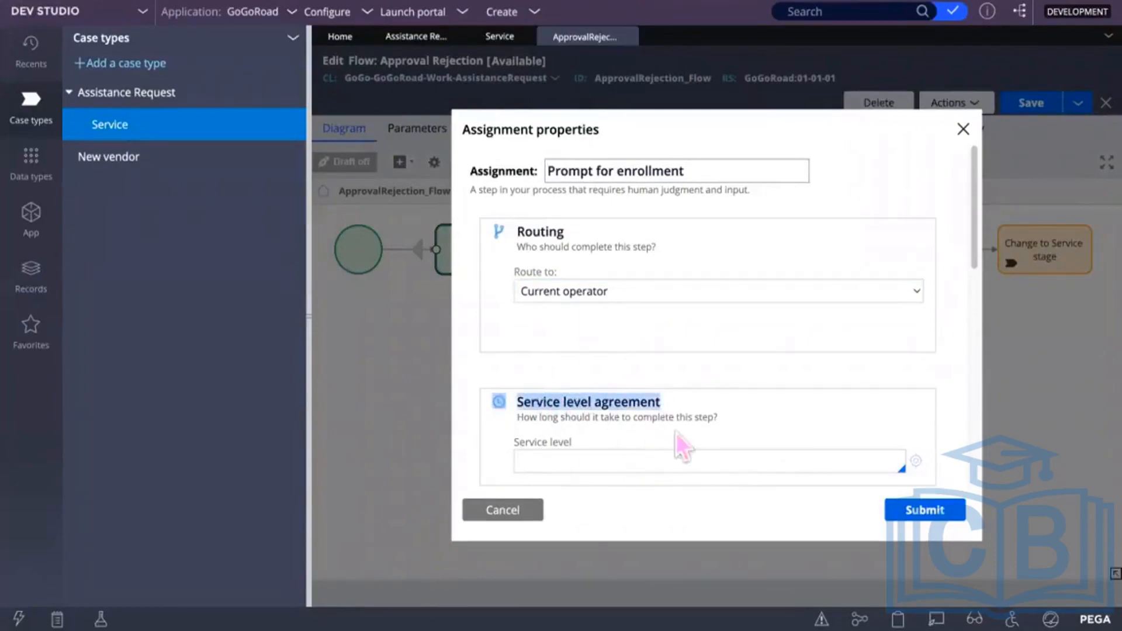
key(Escape)
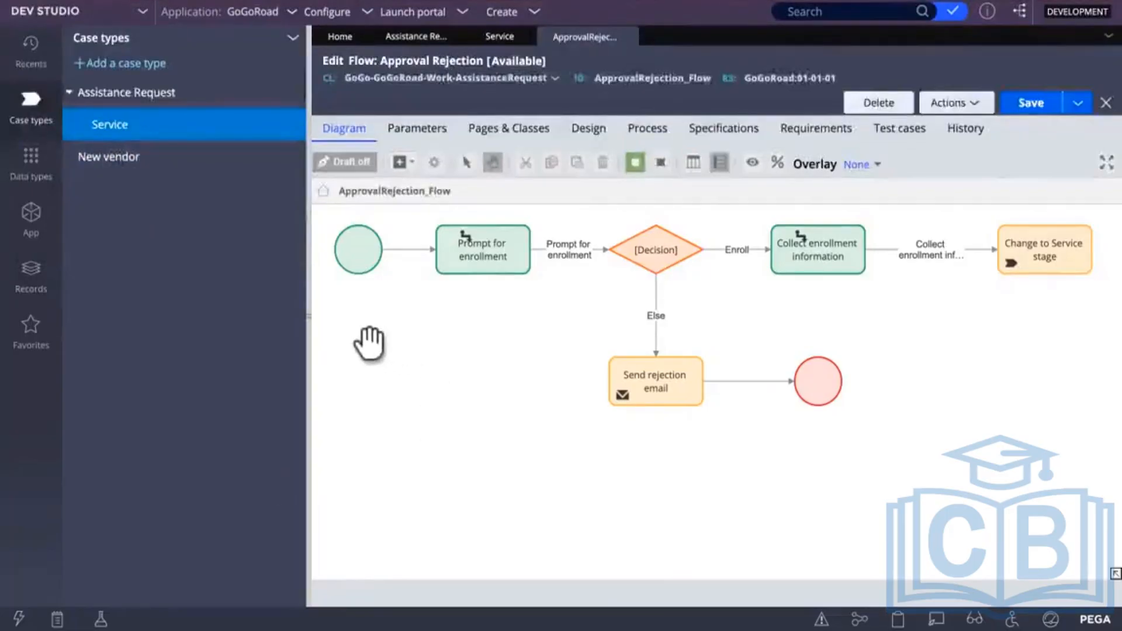
Return from the Approval Rejection flow rule to the Assistance Request case type
click(358, 254)
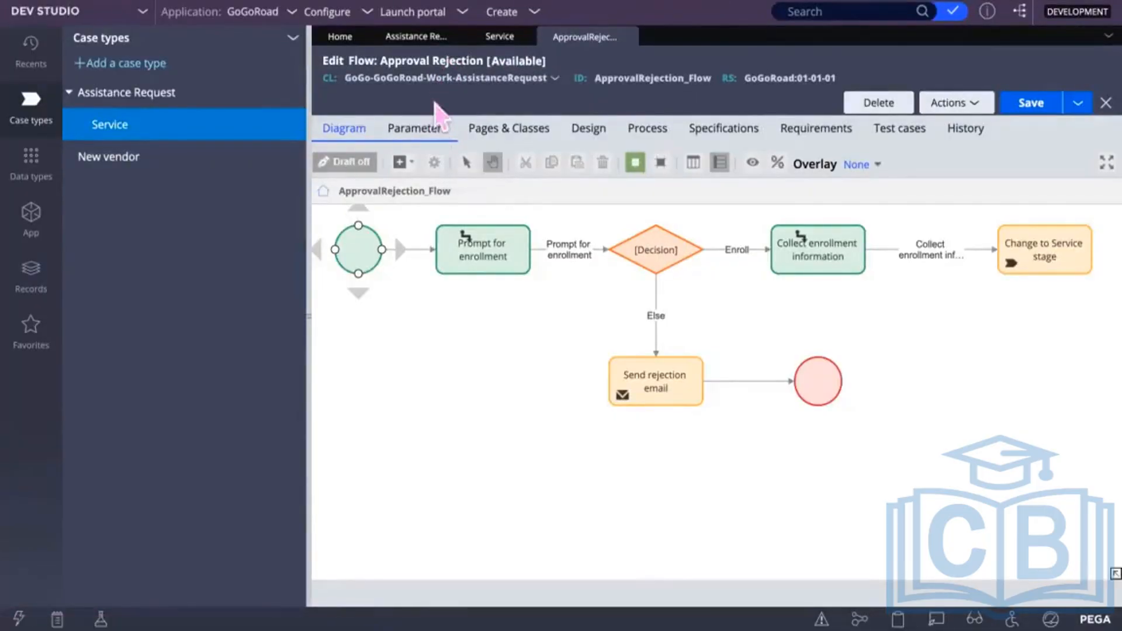
click(436, 39)
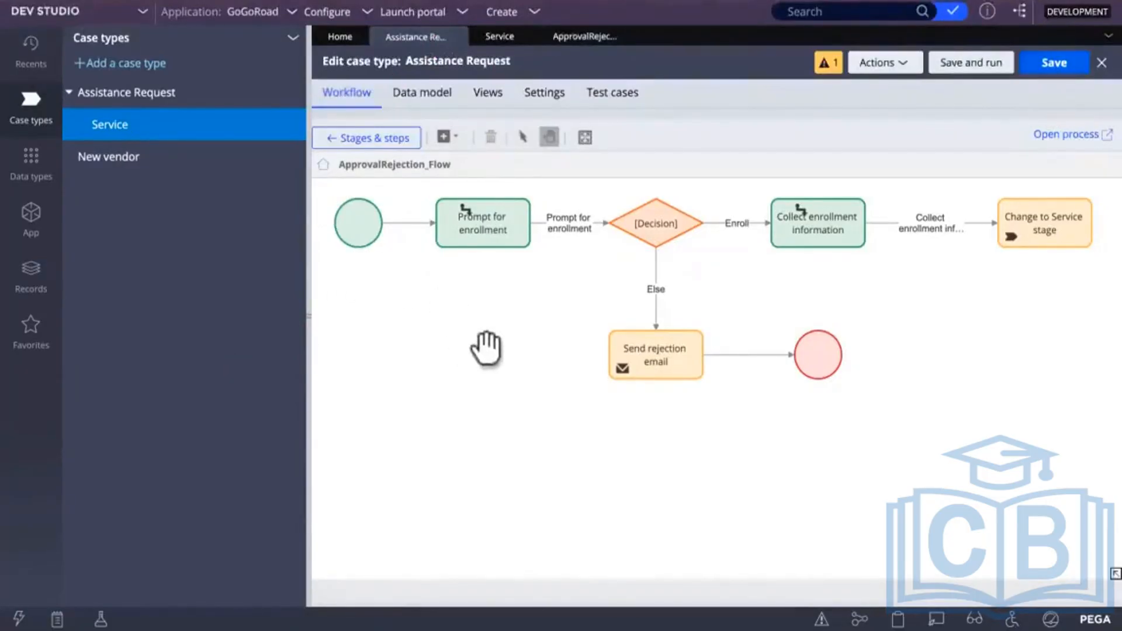
Return from the ApprovalRejection_Flow diagram to the case life cycle and close the Approval Rejection process settings
click(449, 260)
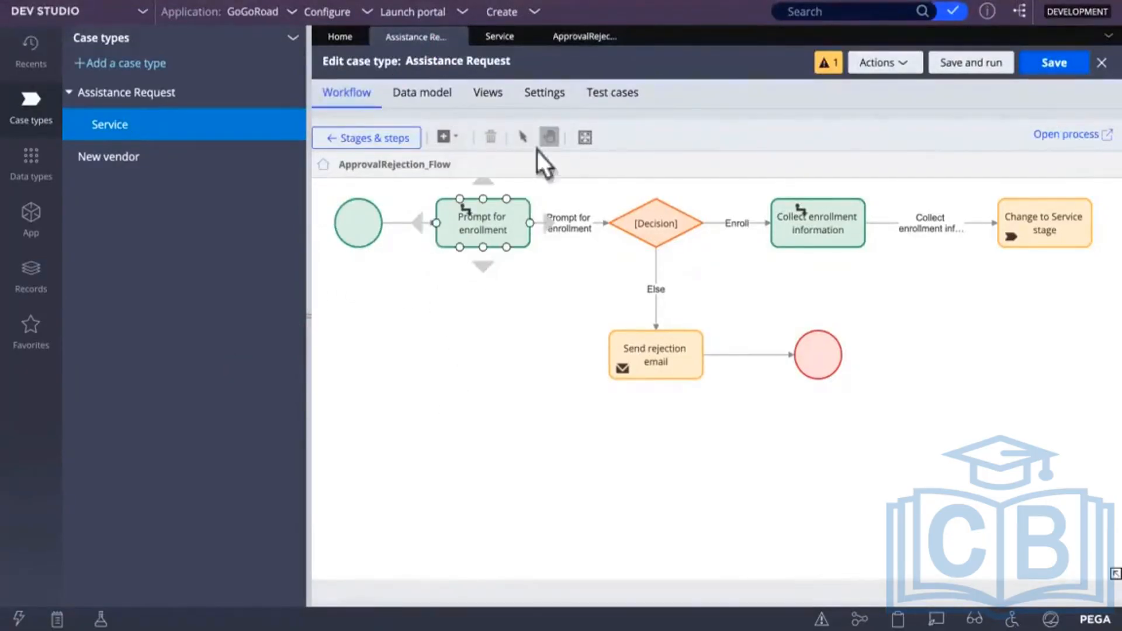
click(406, 143)
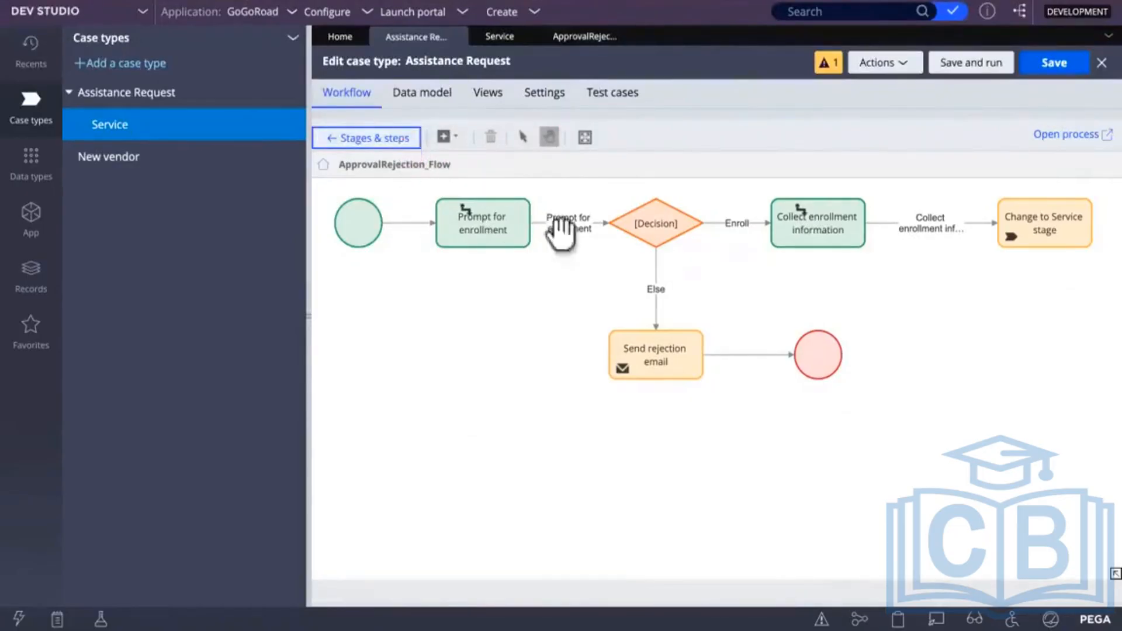
click(393, 140)
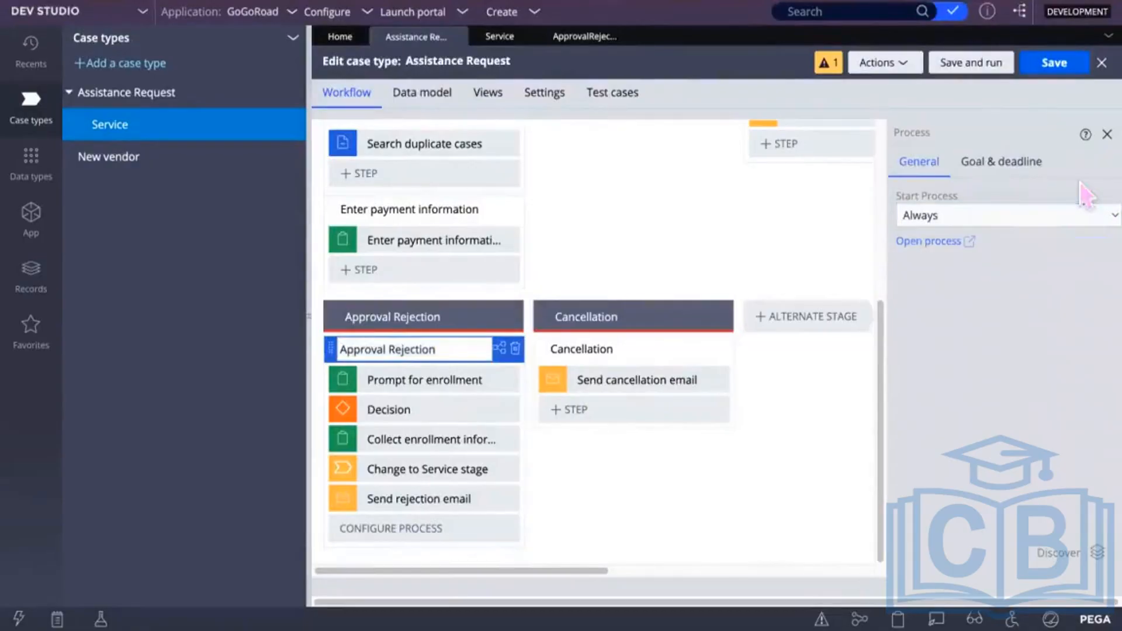
click(1107, 134)
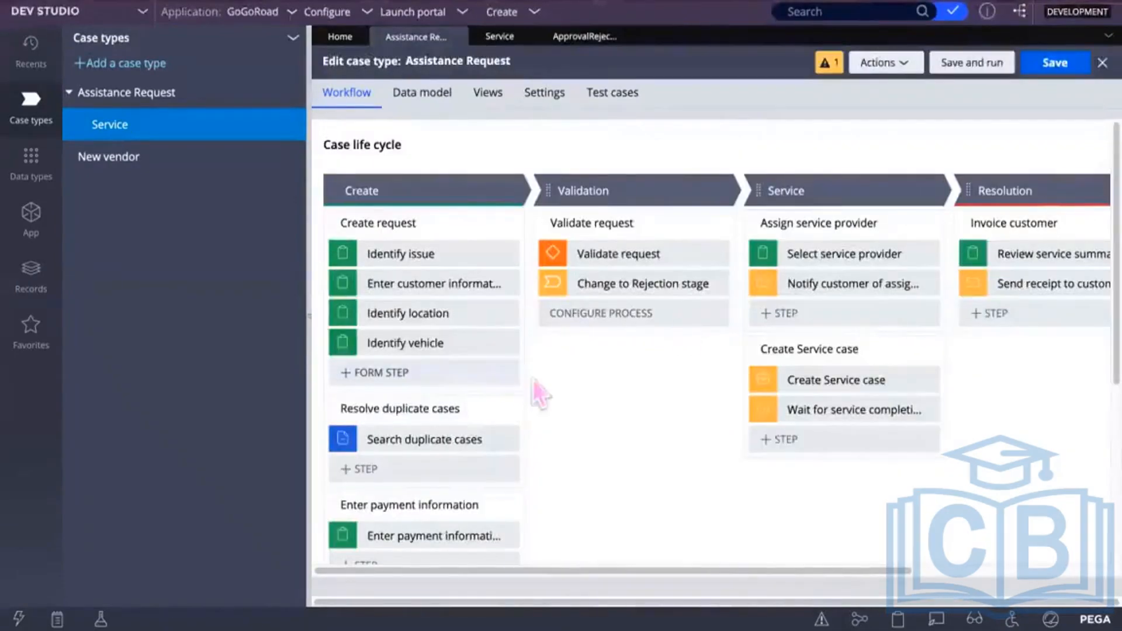
Set the Validate request decision's existing condition to Always in the Validation stage, and review the options for its otherwise path
scroll(612, 405, down, 5)
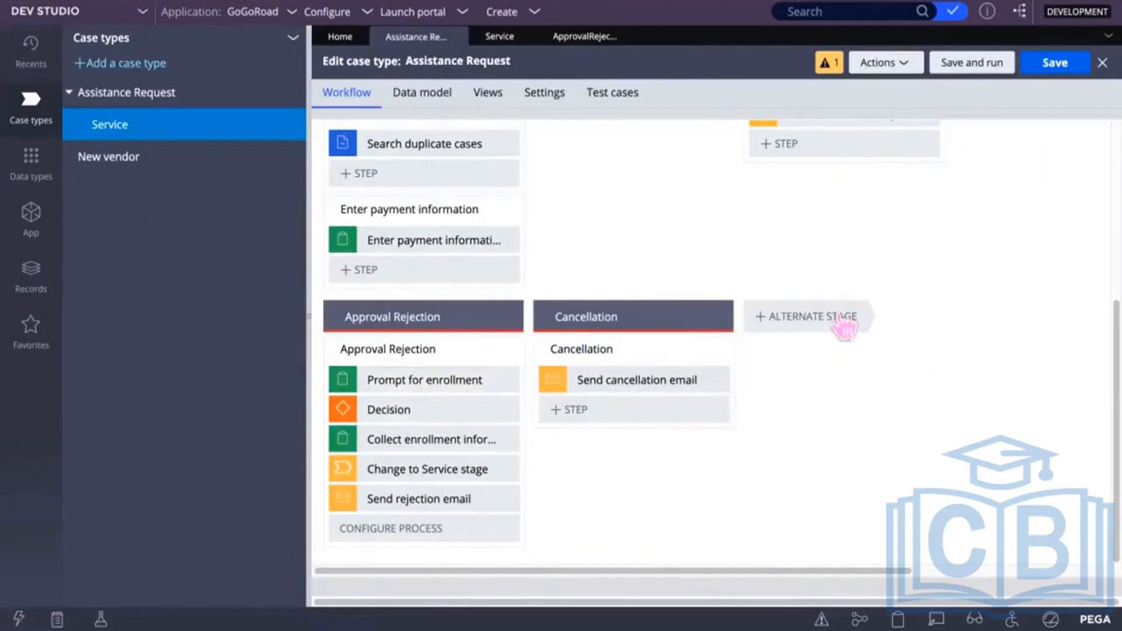
scroll(856, 351, up, 5)
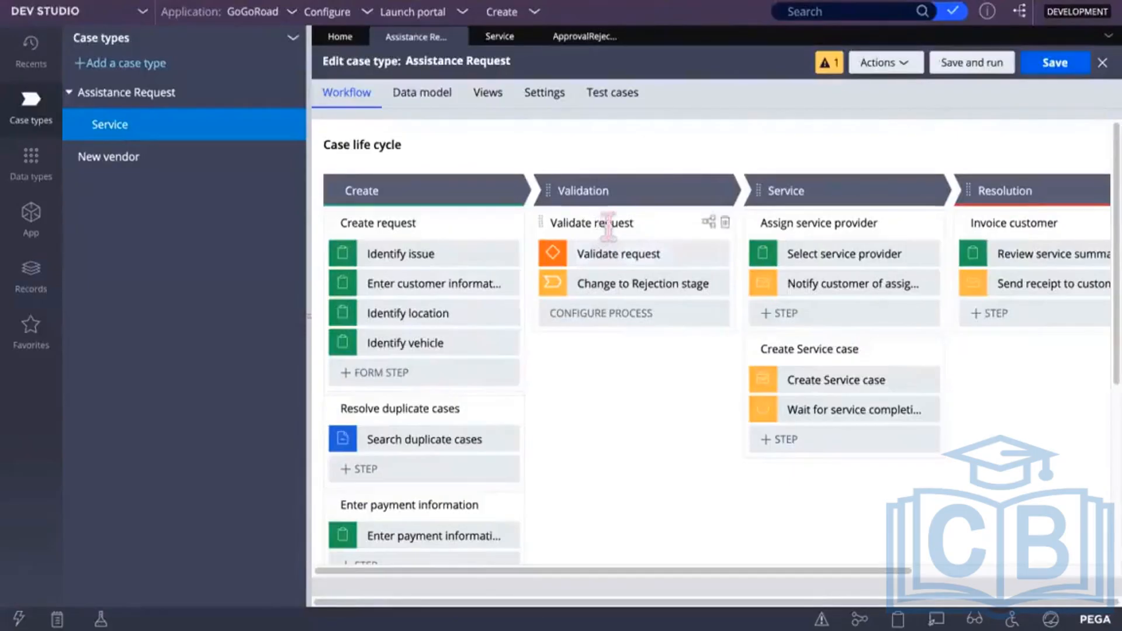
click(637, 251)
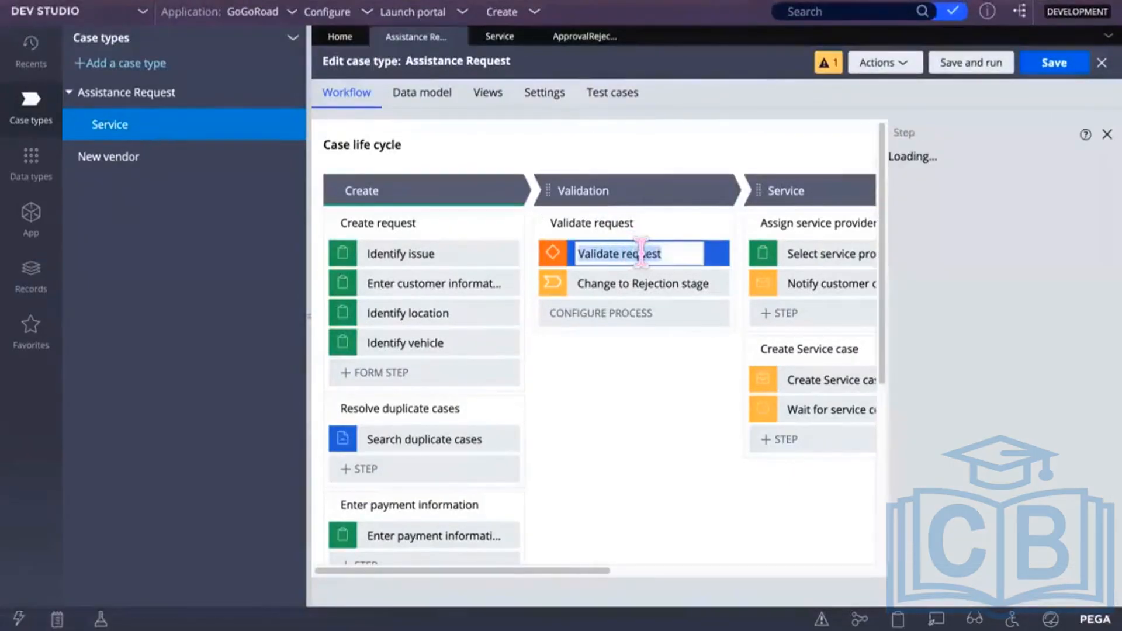
click(681, 253)
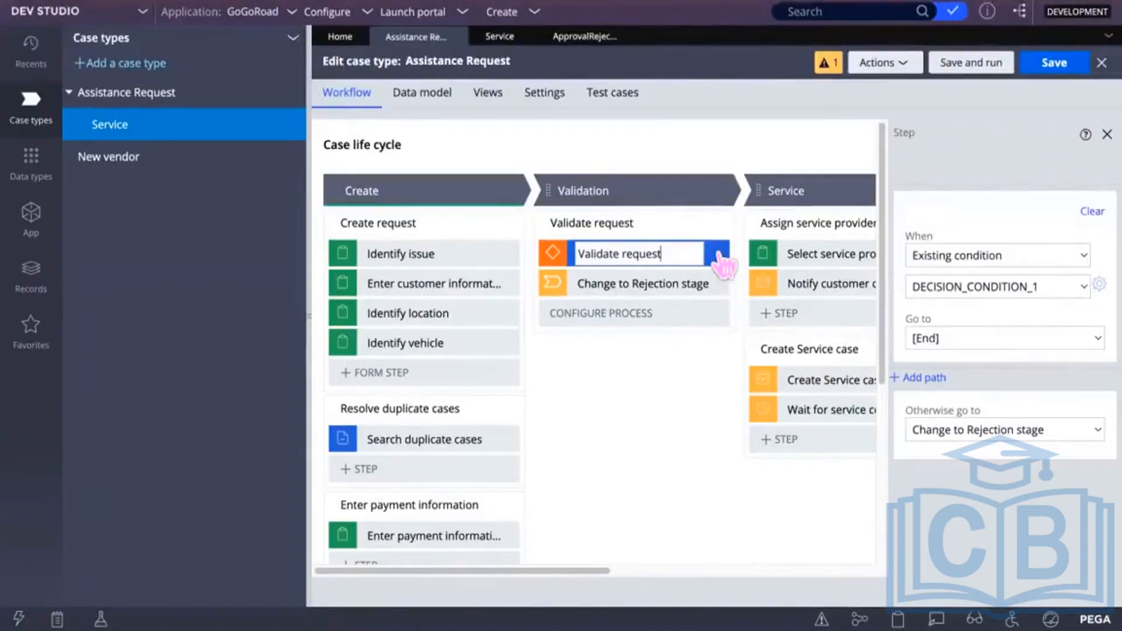
click(1081, 287)
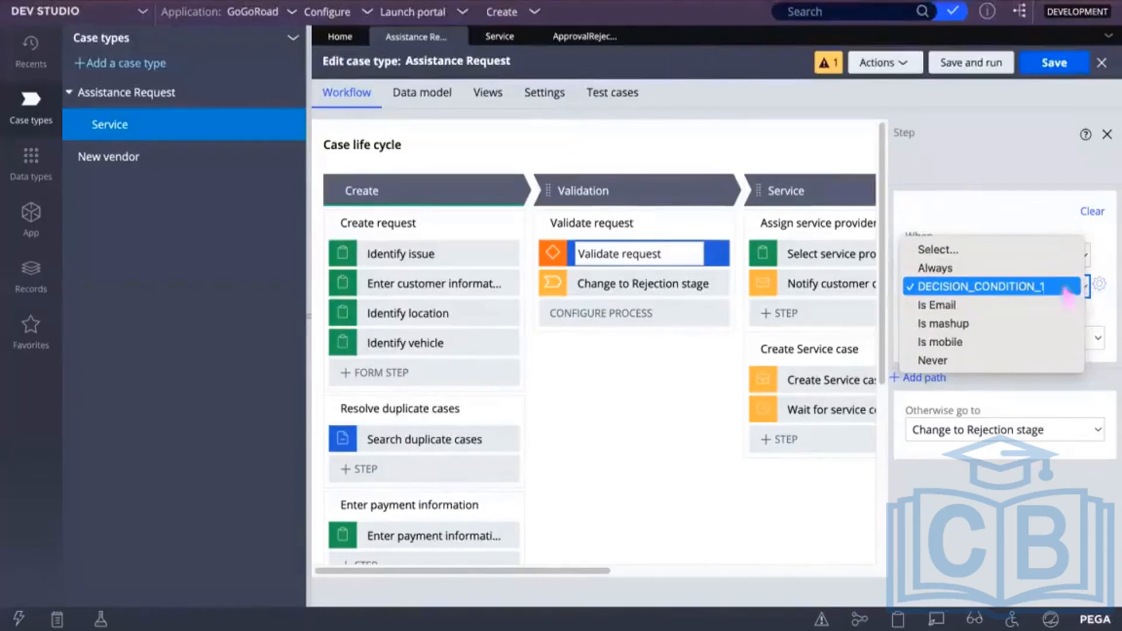
click(969, 270)
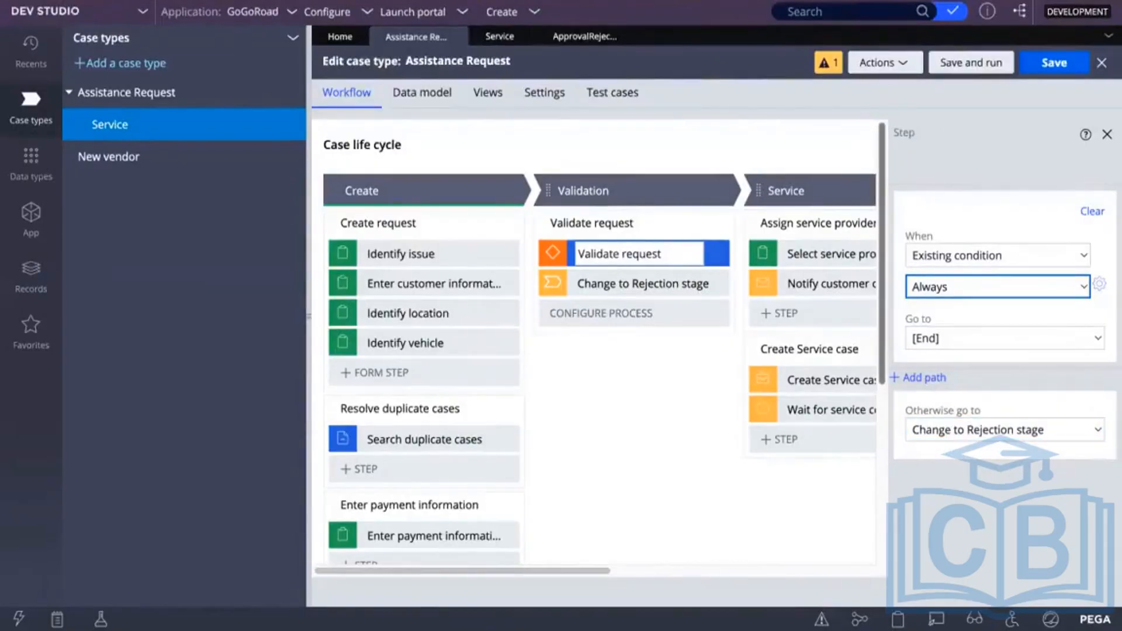
click(1097, 431)
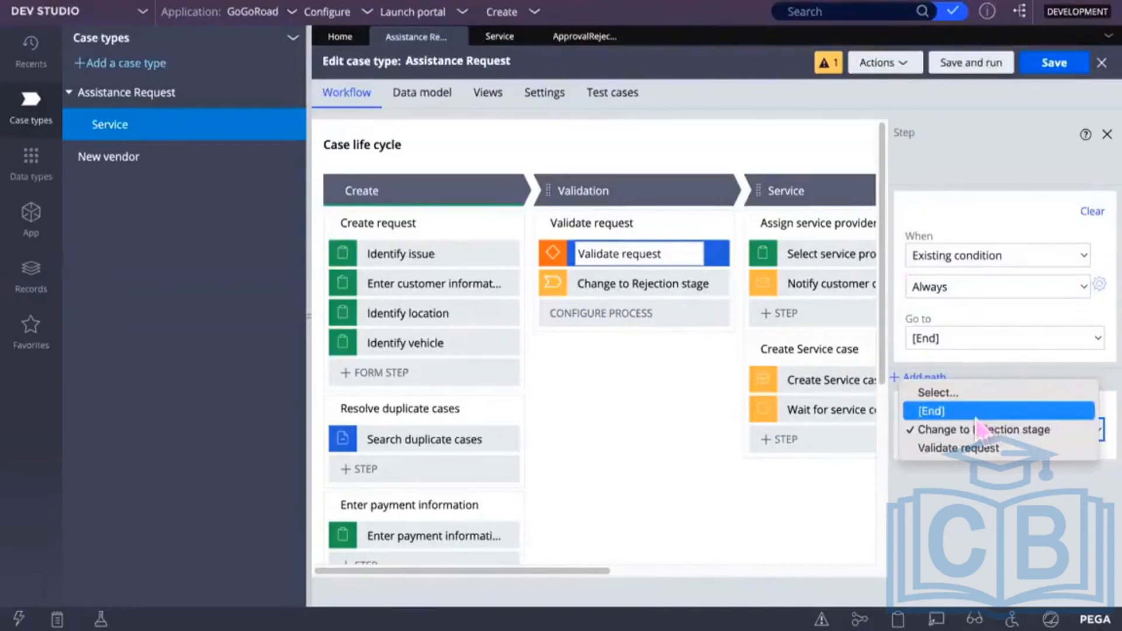
click(1023, 514)
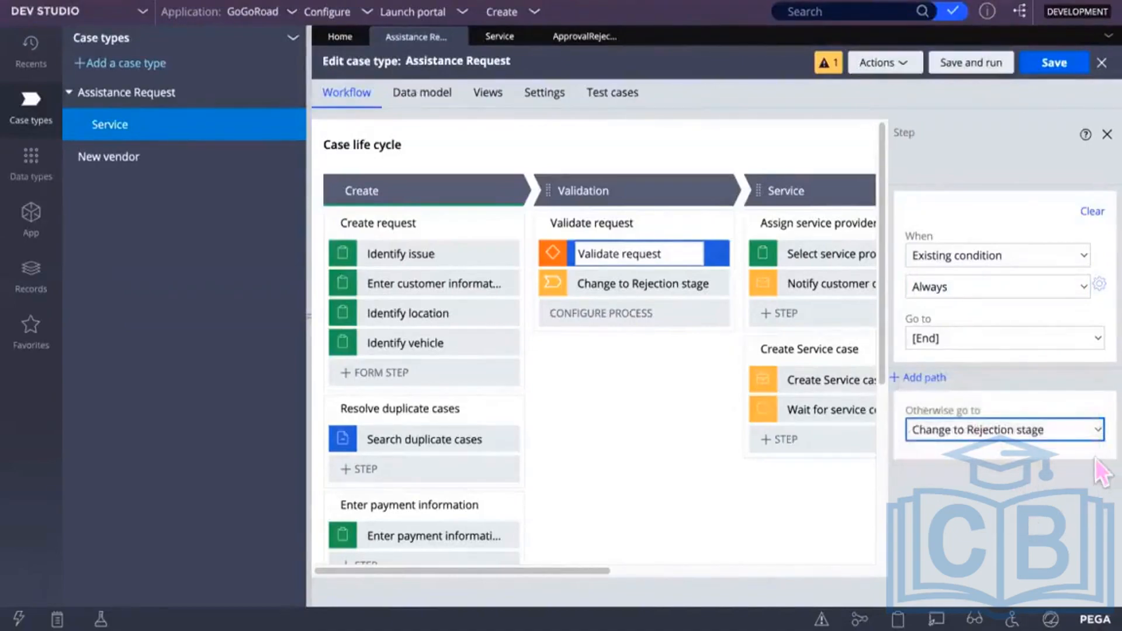
Check the target stage of the Change to Rejection stage step, then save the Assistance Request case type and close the step settings
click(652, 284)
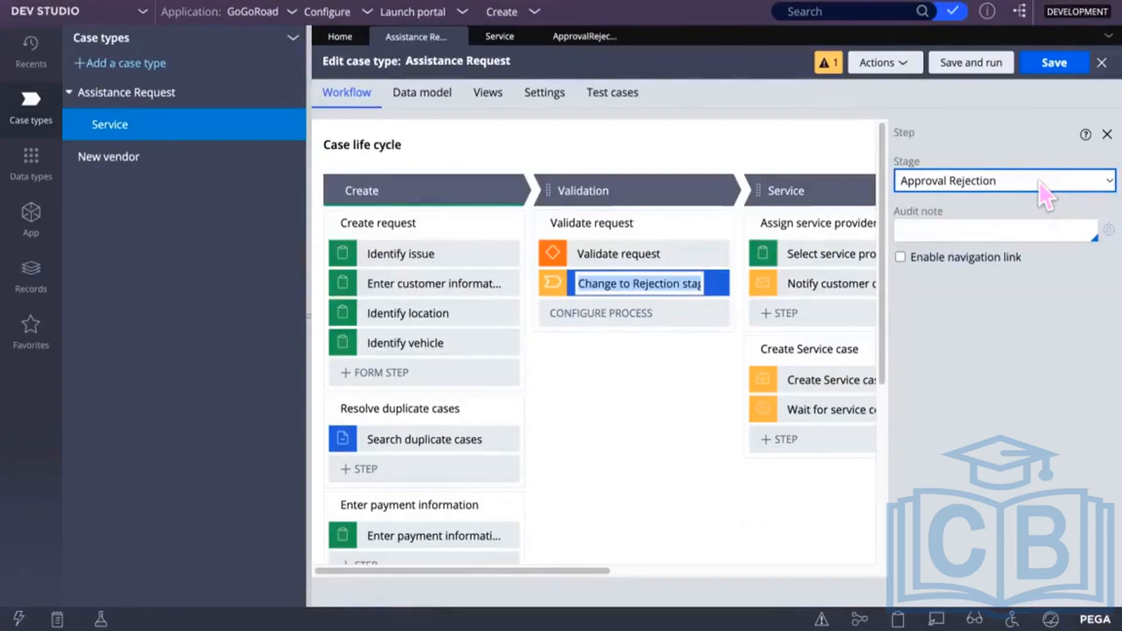
click(688, 502)
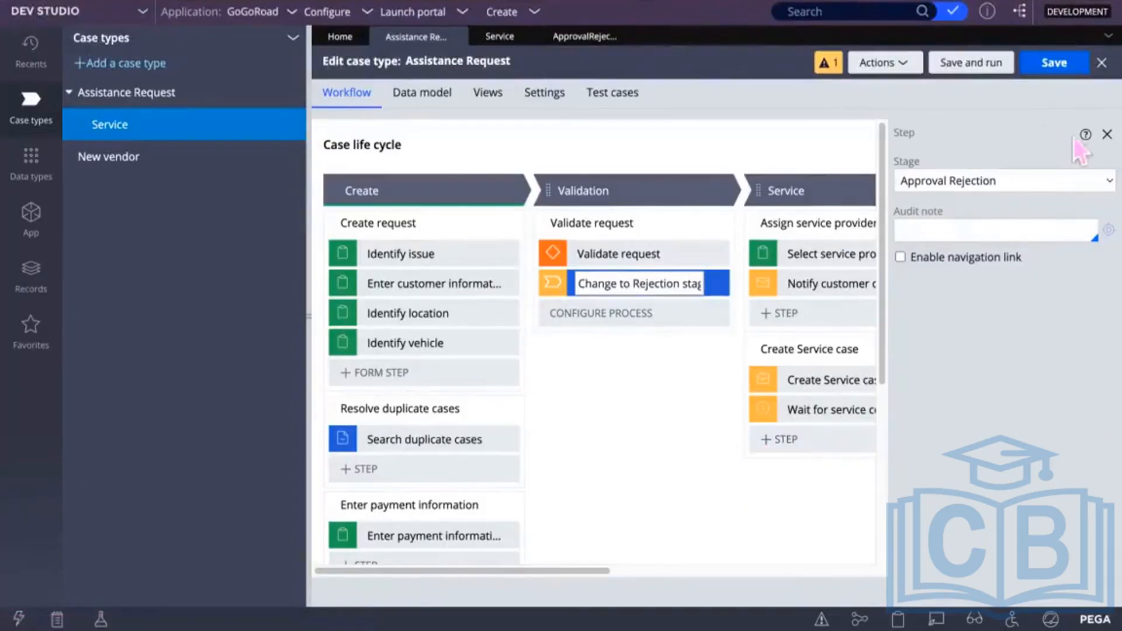
click(1059, 63)
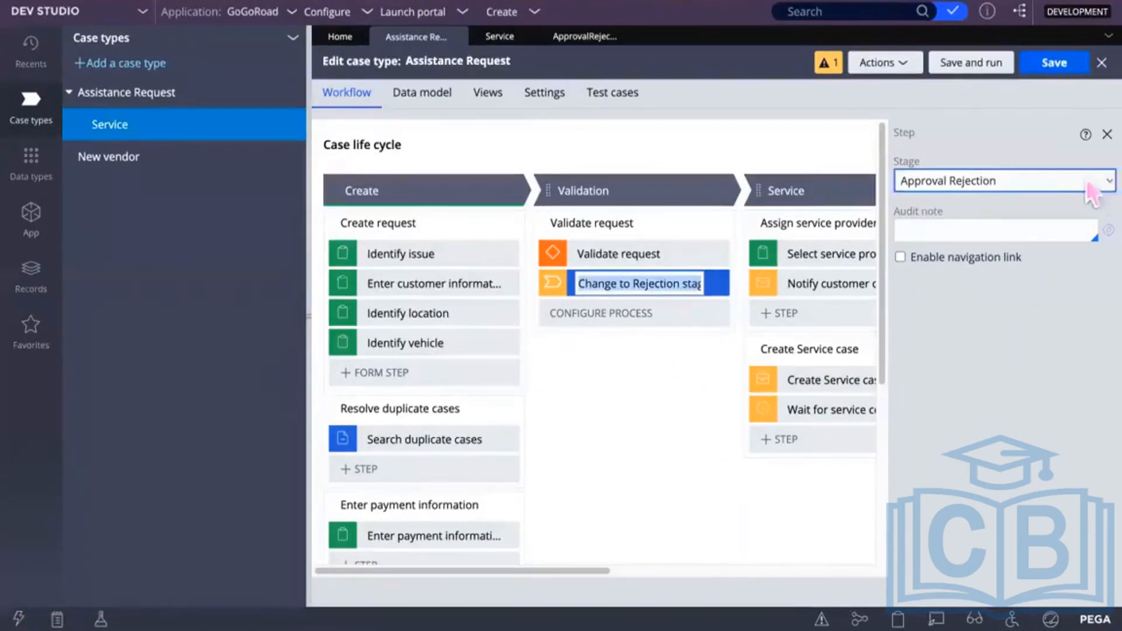
click(1107, 135)
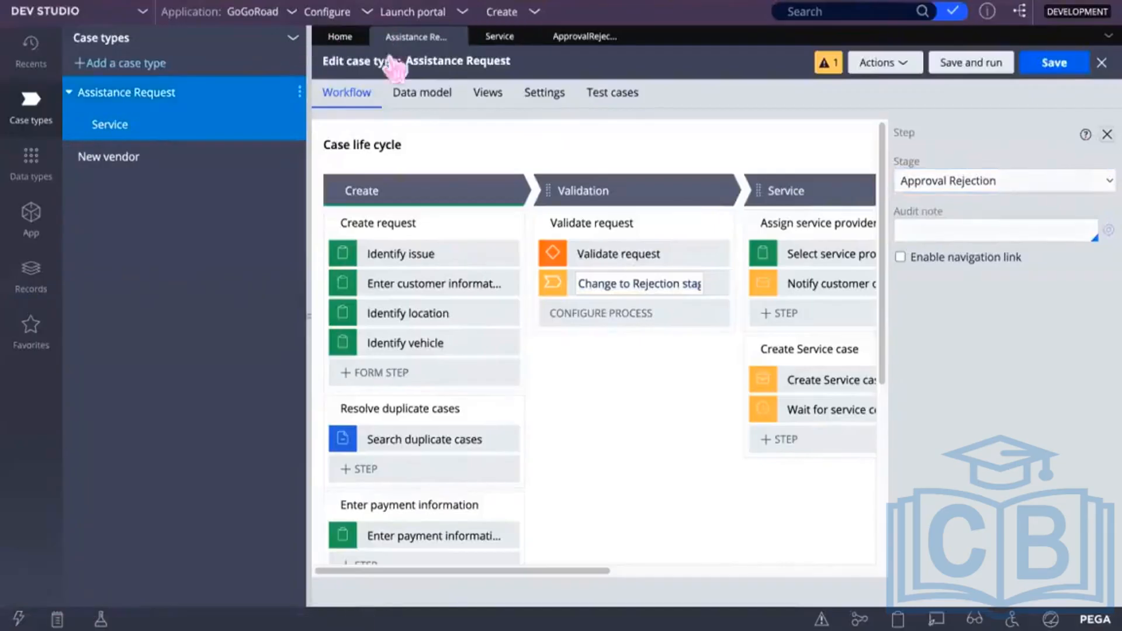
Launch the User Portal and create a new Assistance Request case
click(409, 11)
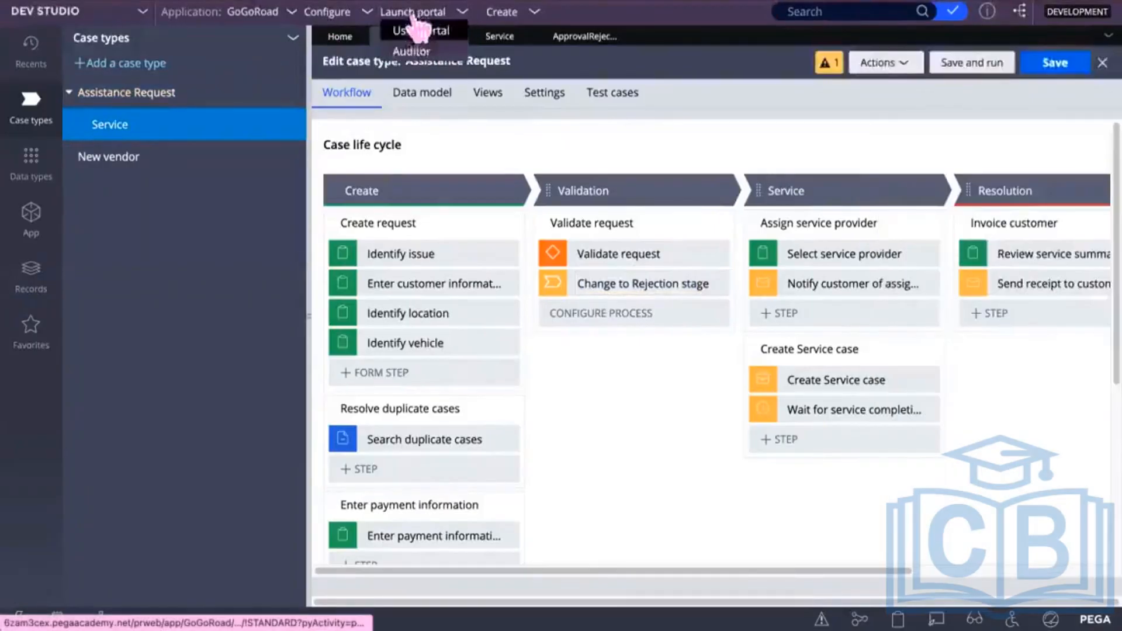
click(419, 32)
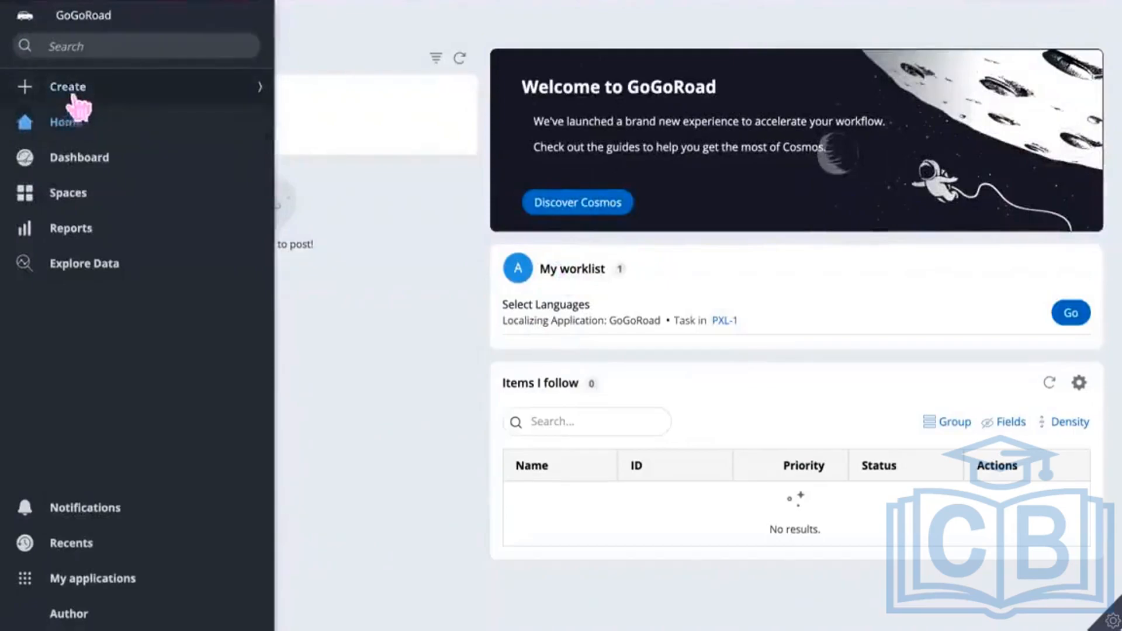
click(73, 97)
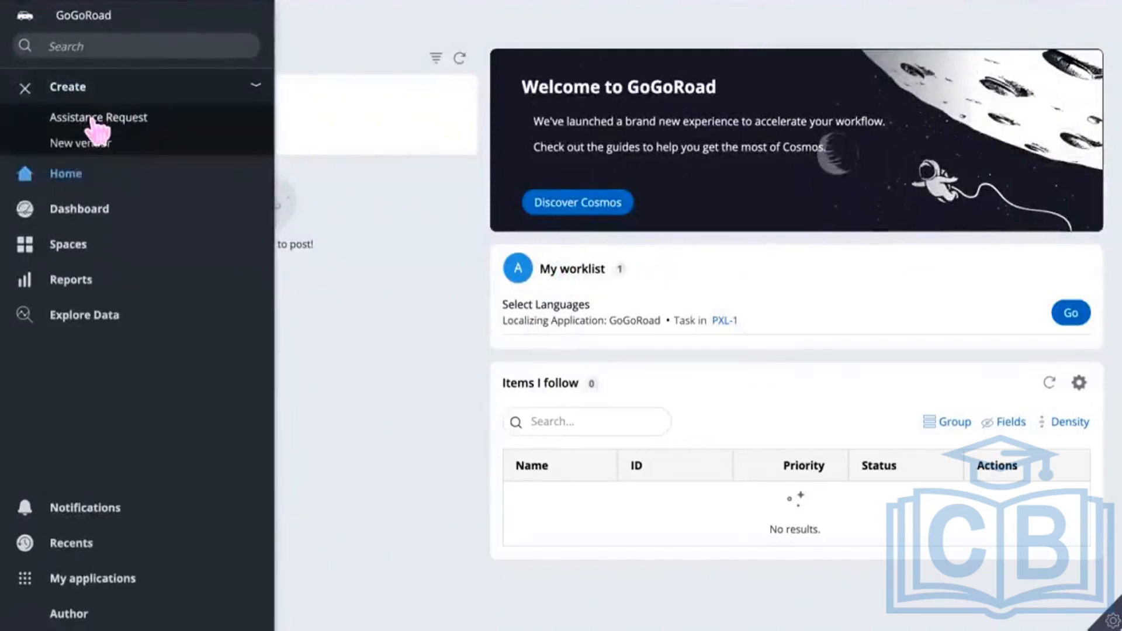
click(92, 119)
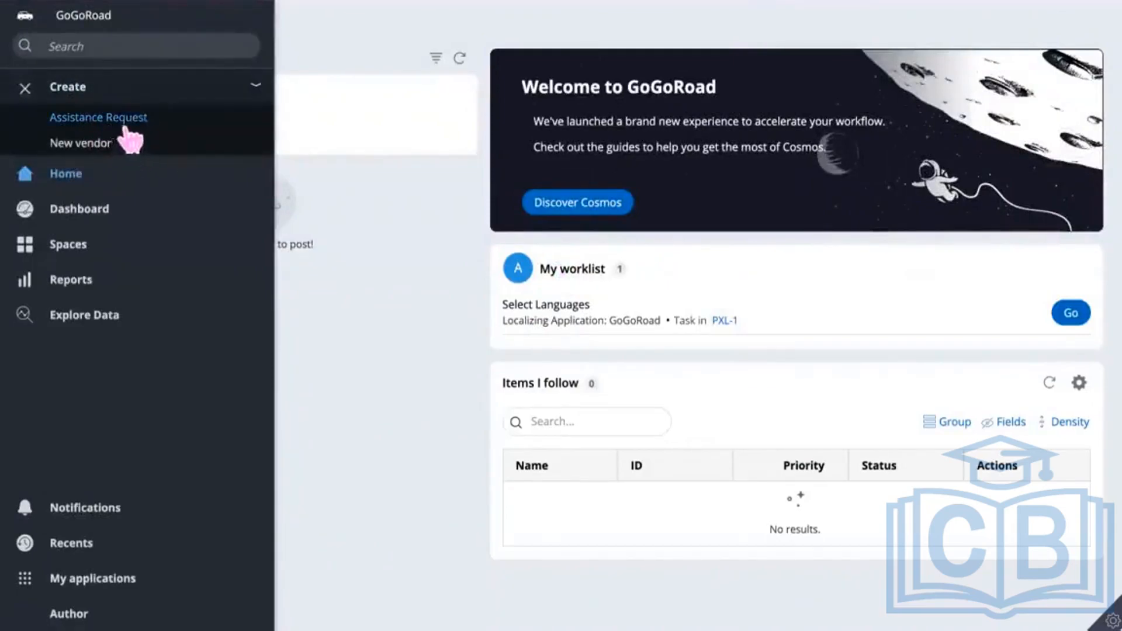
double_click(129, 120)
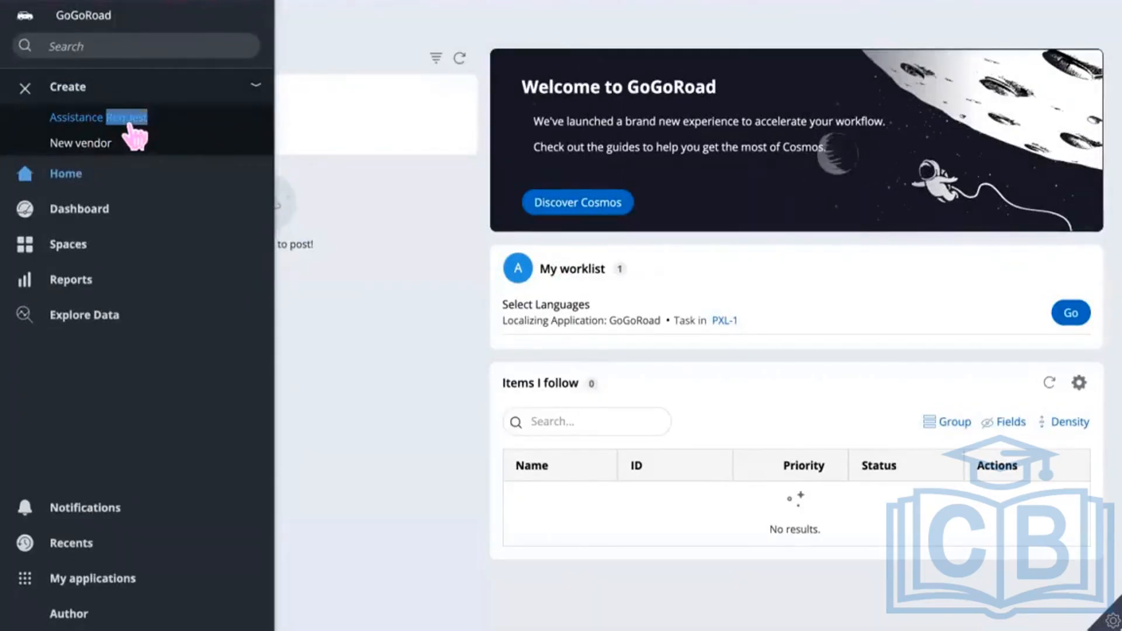
double_click(81, 119)
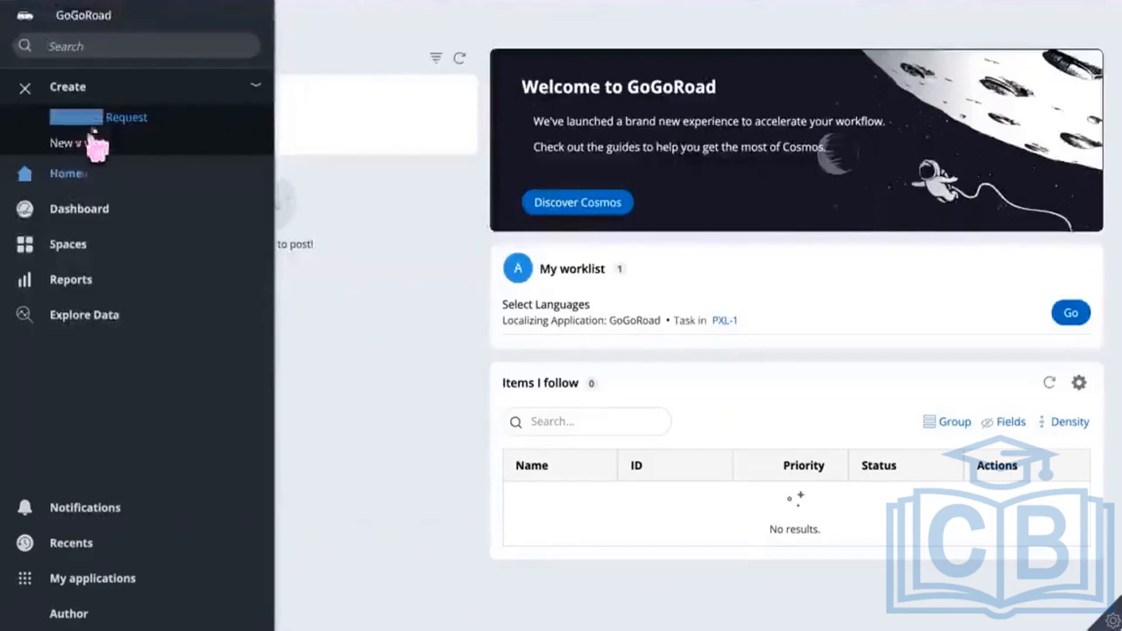
click(75, 142)
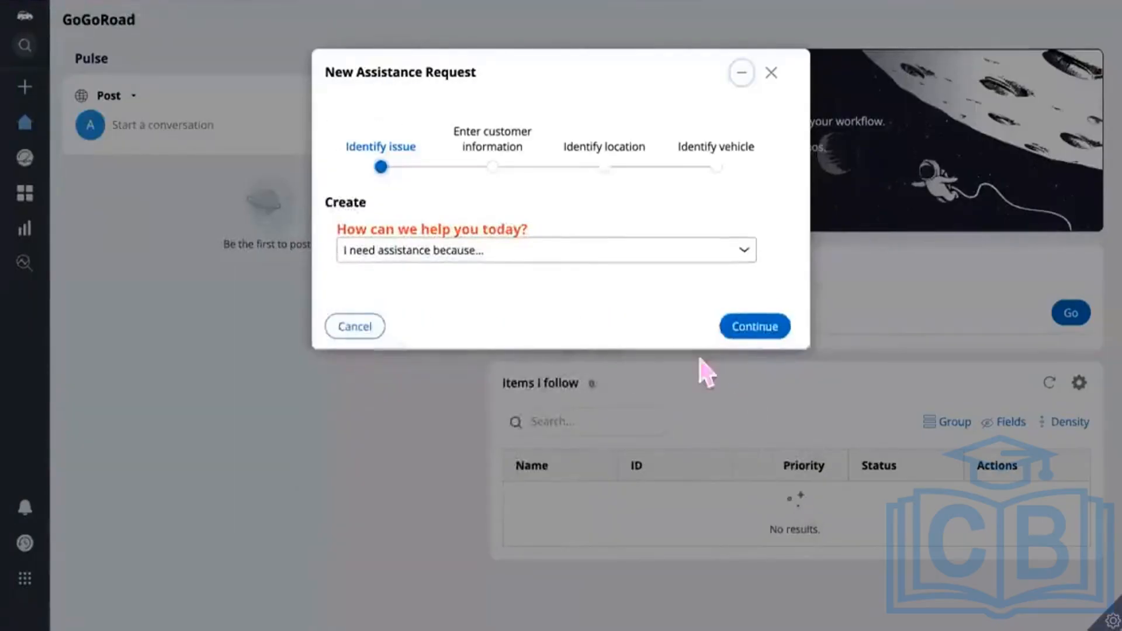
Advance the new request through the issue, customer information and location forms to Identify vehicle, leaving their fields unfilled
click(745, 327)
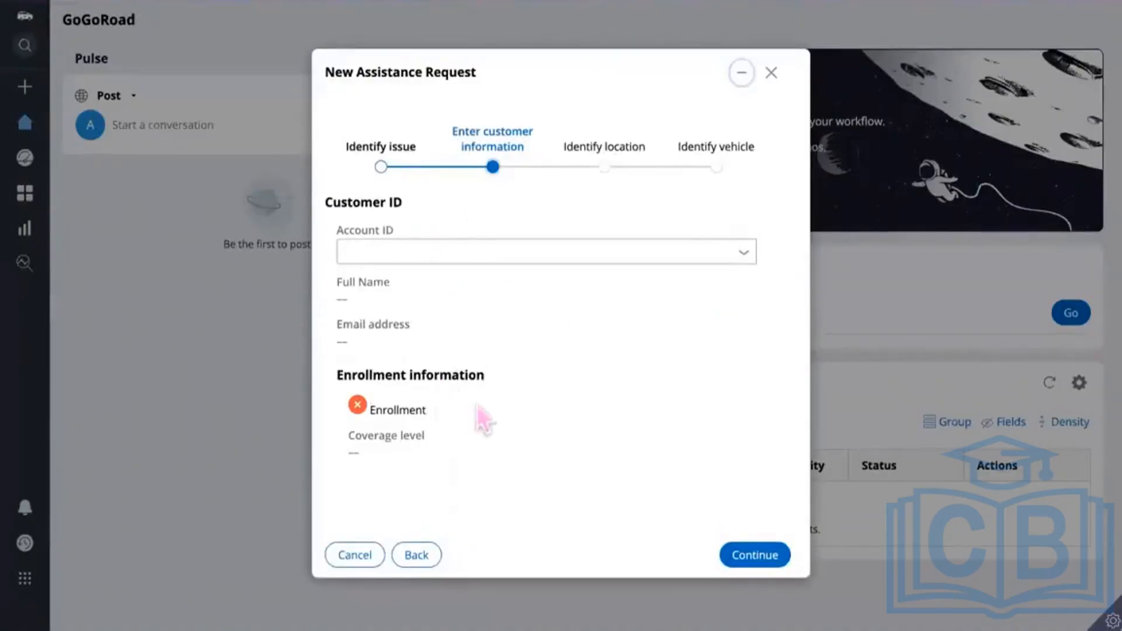
click(747, 558)
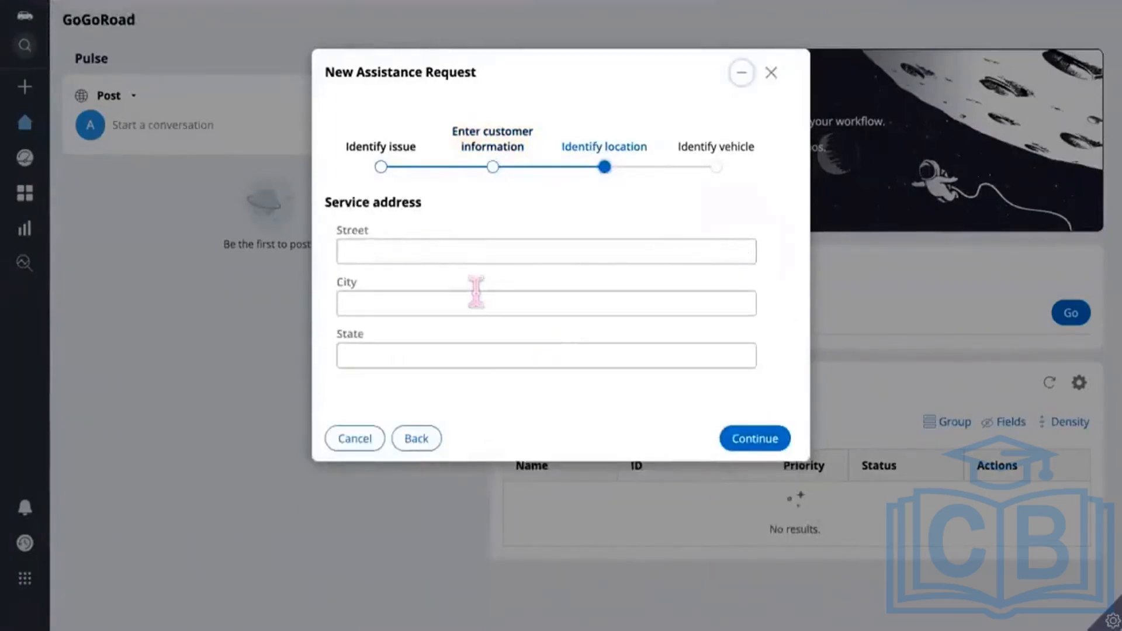
click(447, 257)
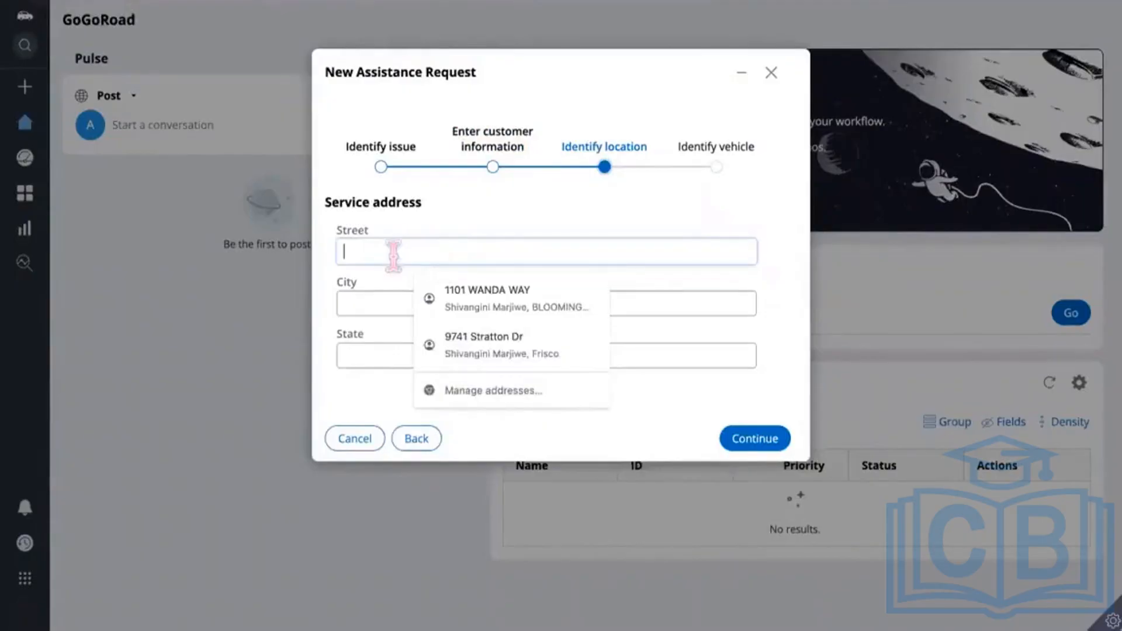
click(765, 447)
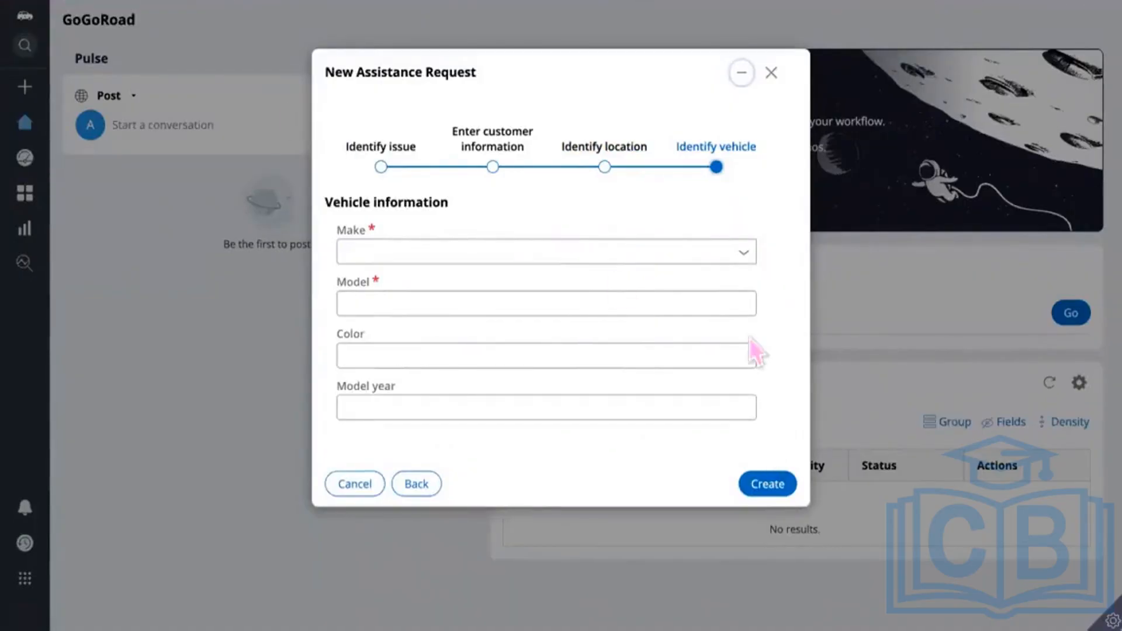
Set the vehicle's make to Audi and its model to X001 in the vehicle information
click(743, 253)
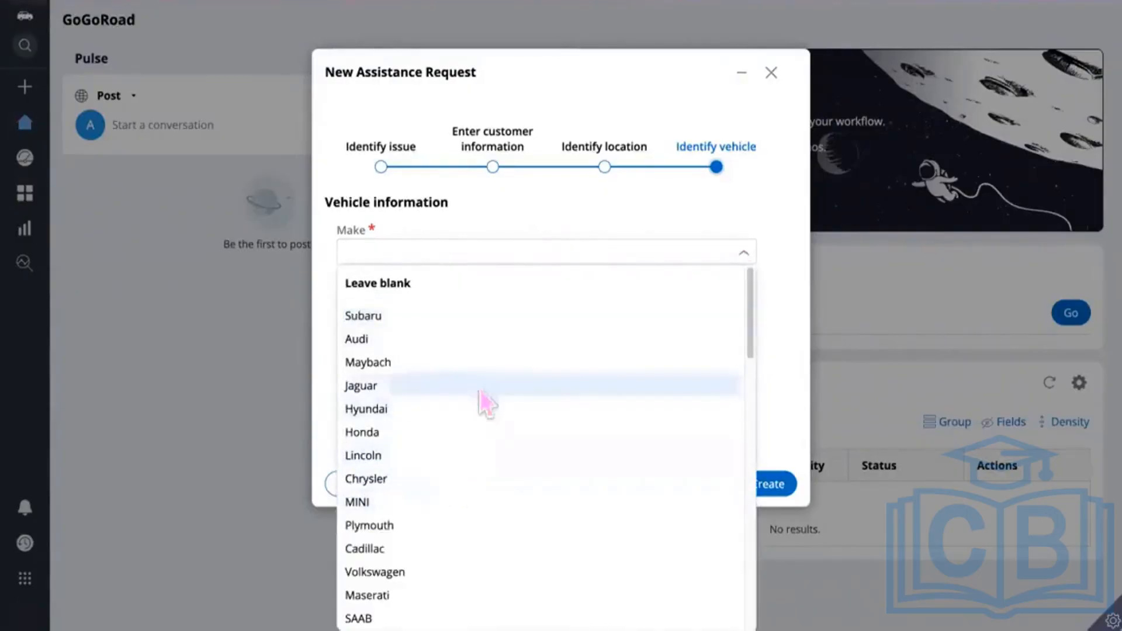
scroll(475, 412, down, 4)
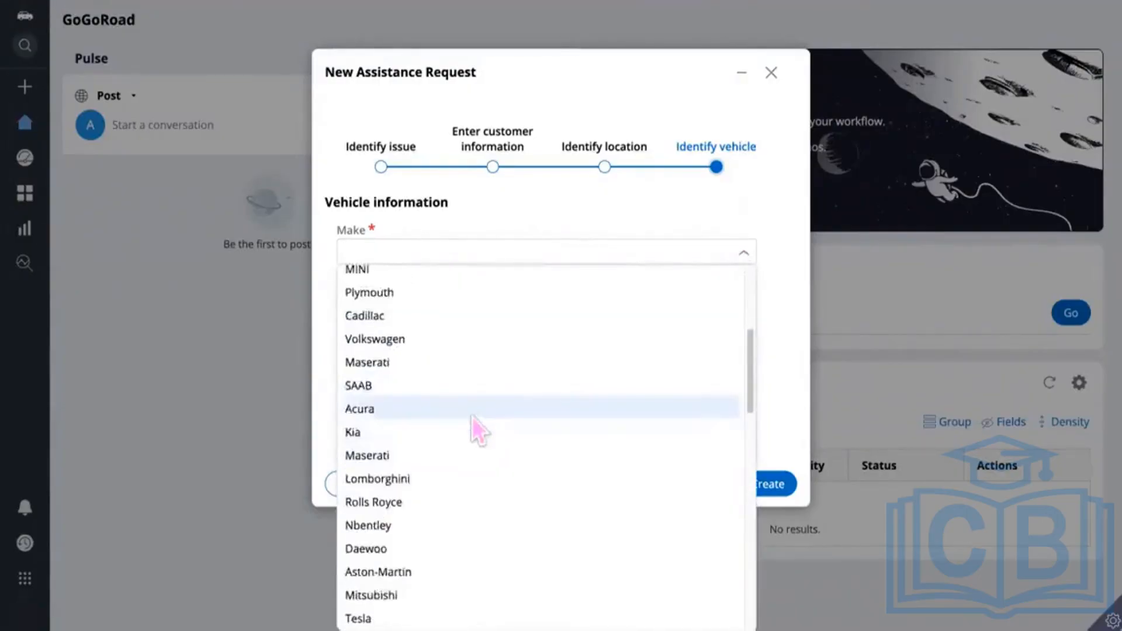
scroll(421, 356, up, 4)
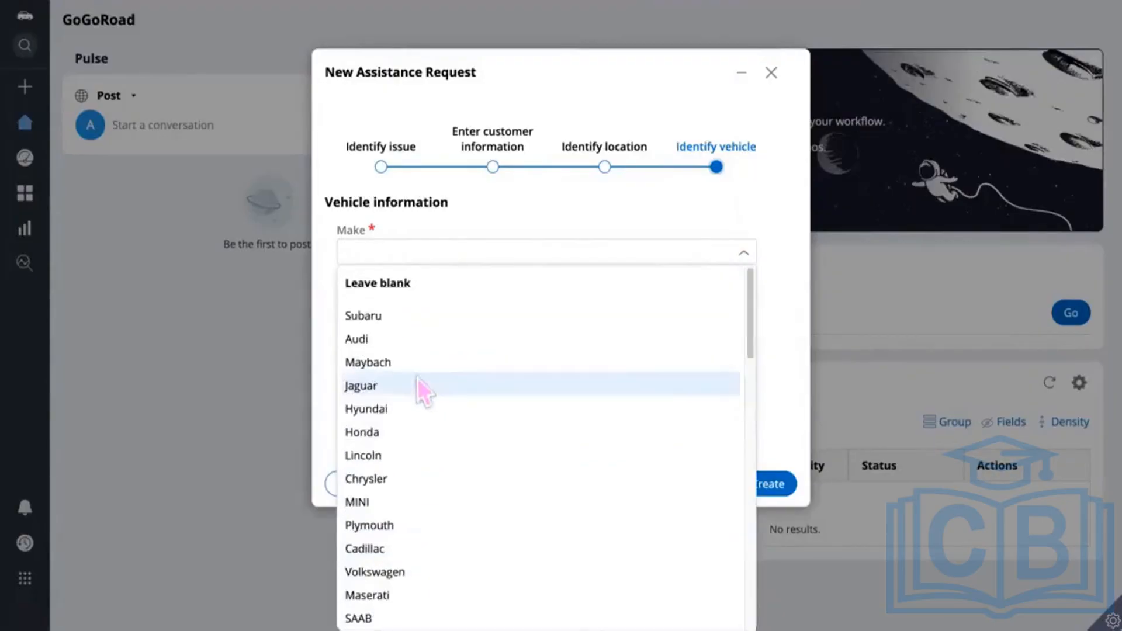
scroll(412, 444, down, 5)
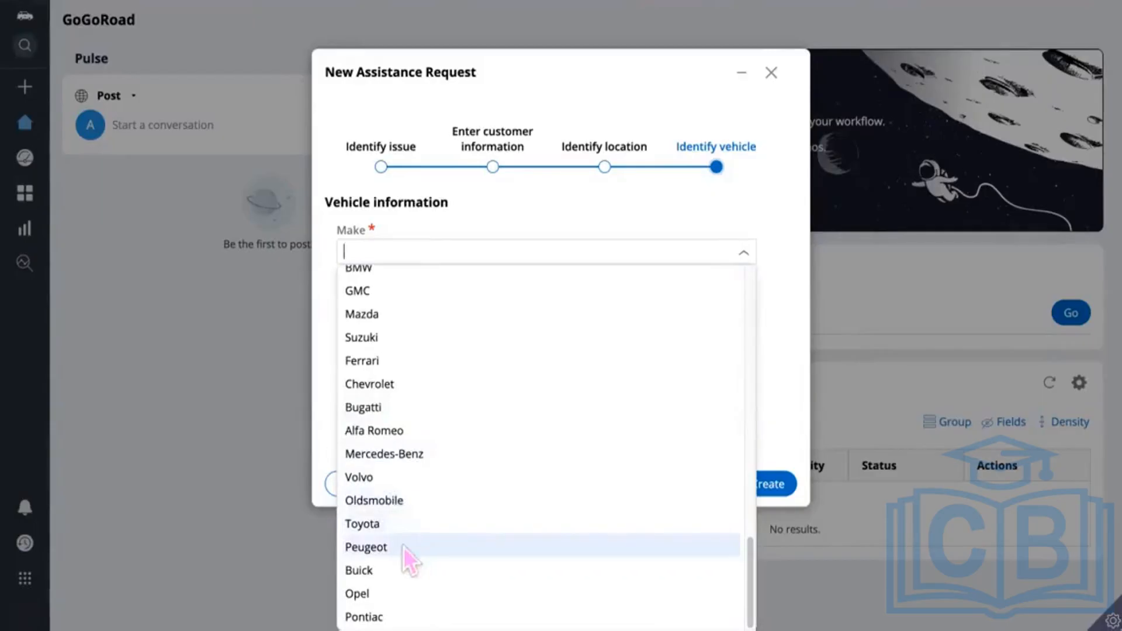
scroll(401, 426, up, 5)
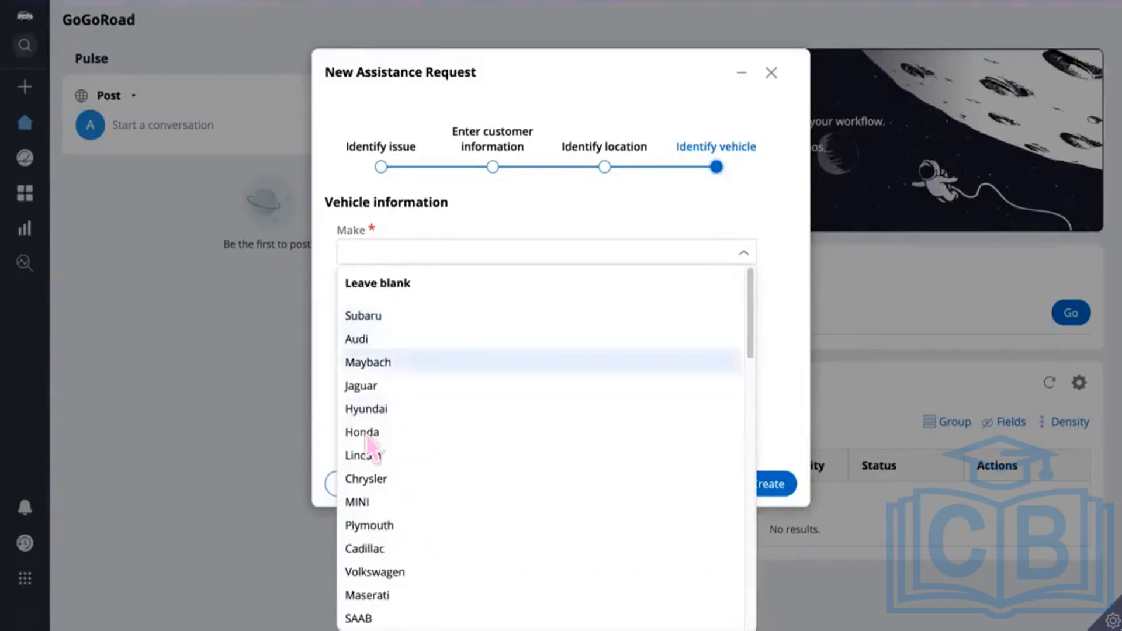
click(376, 339)
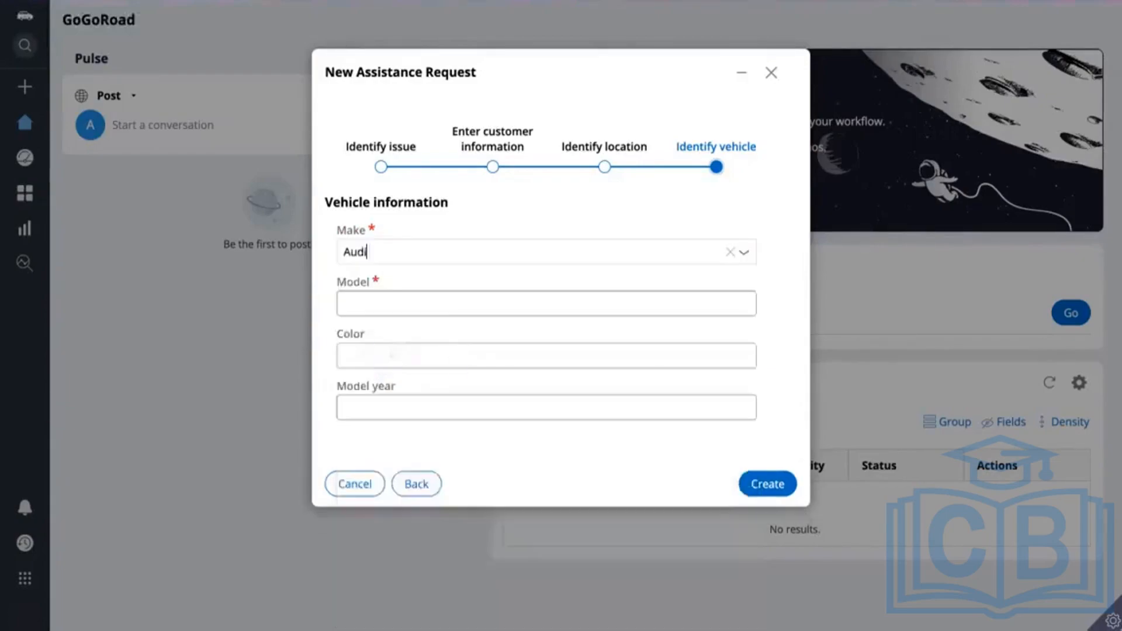
click(409, 304)
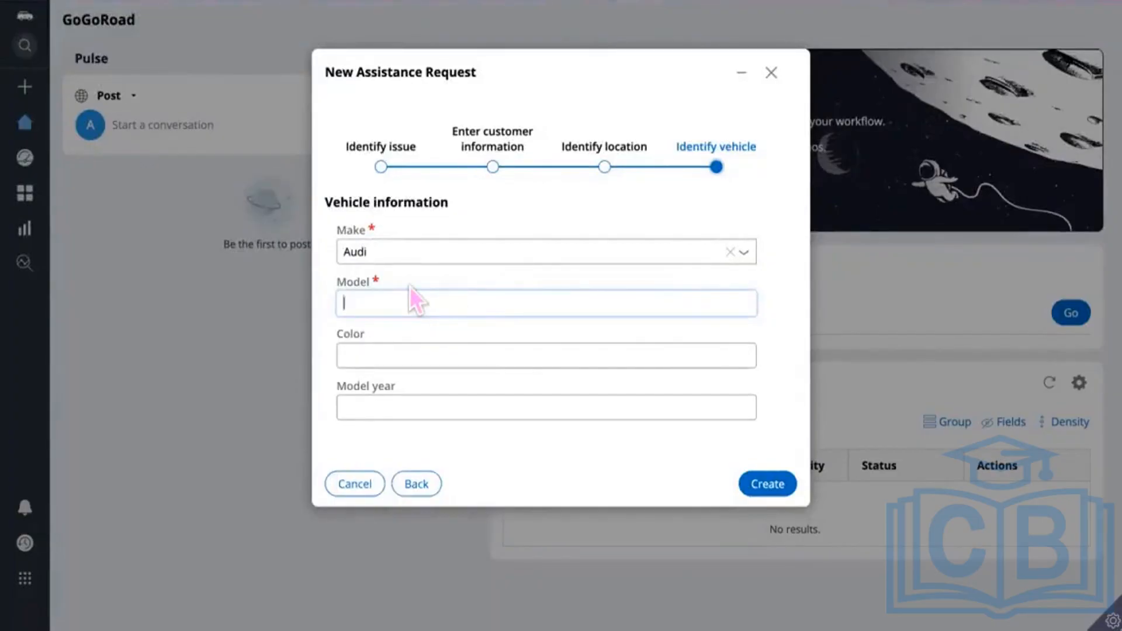
text(S)
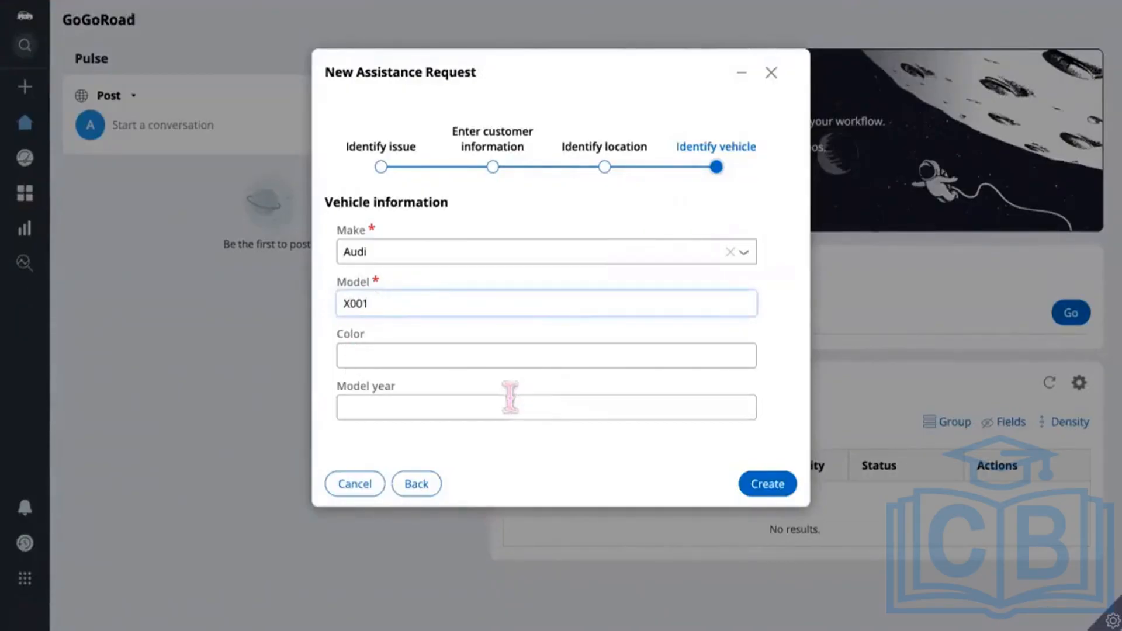
Create the Audi X001 request and submit its payment information form without entering any card details
click(766, 490)
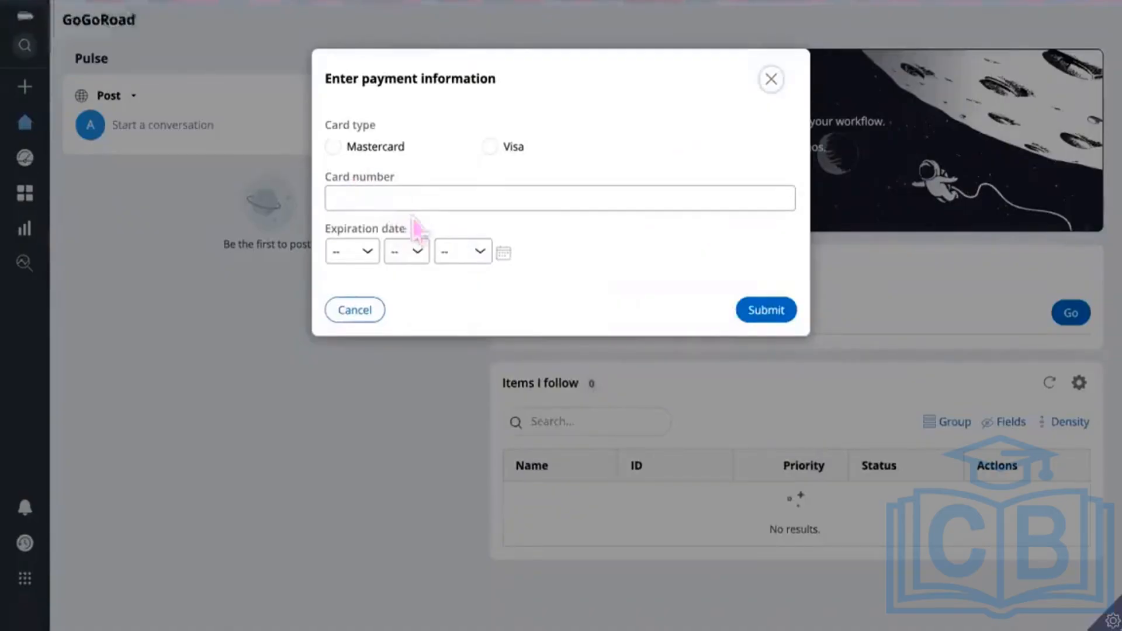
click(774, 319)
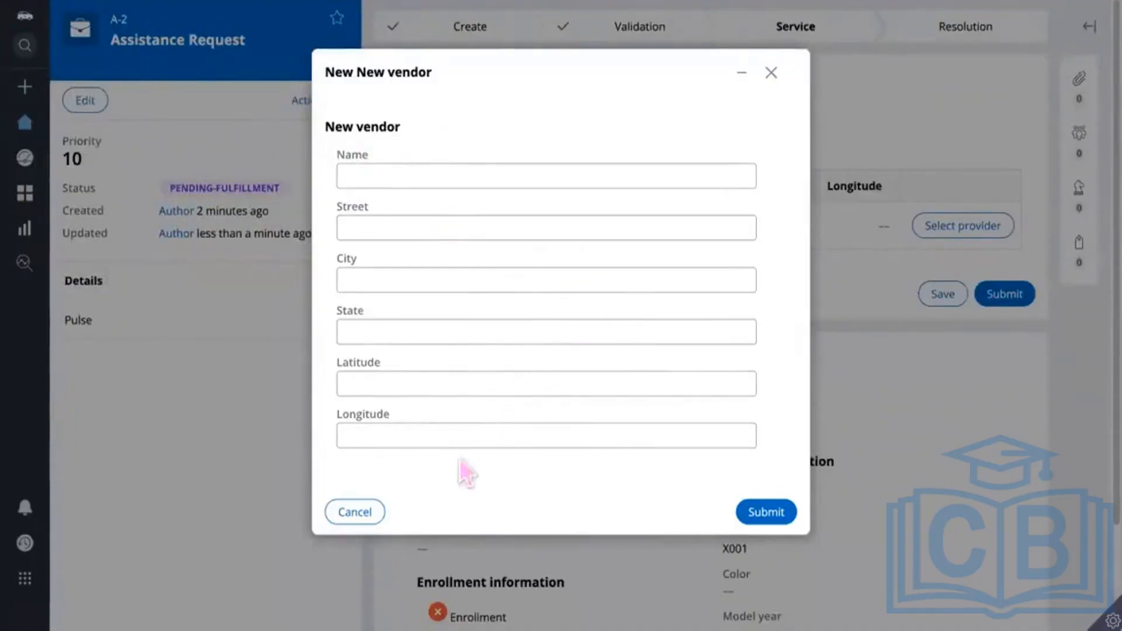
click(759, 515)
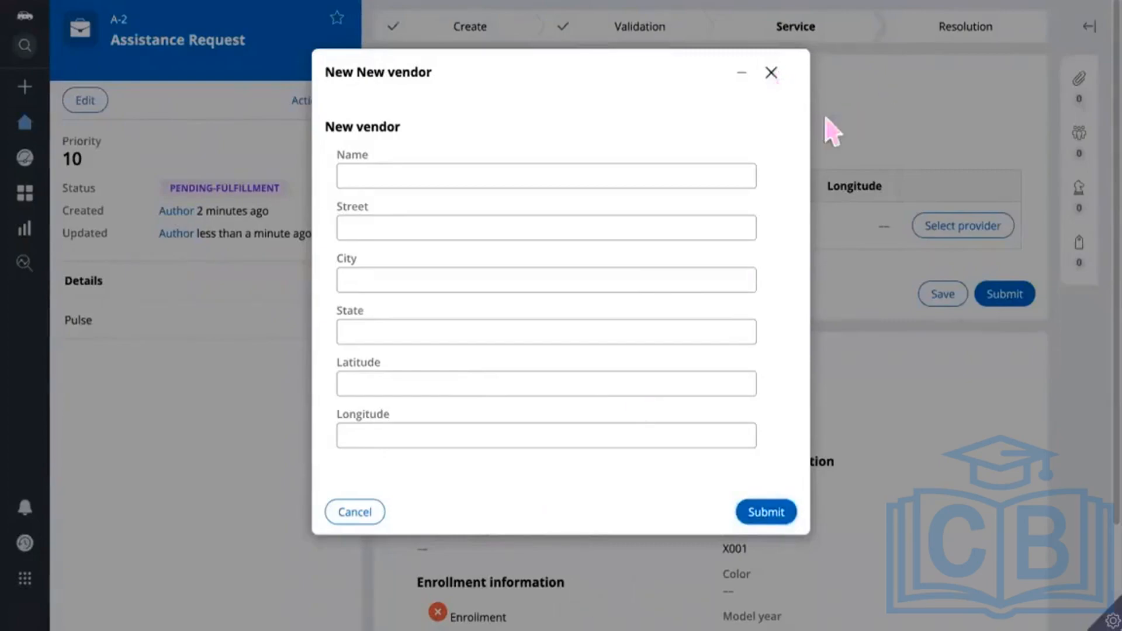
click(772, 73)
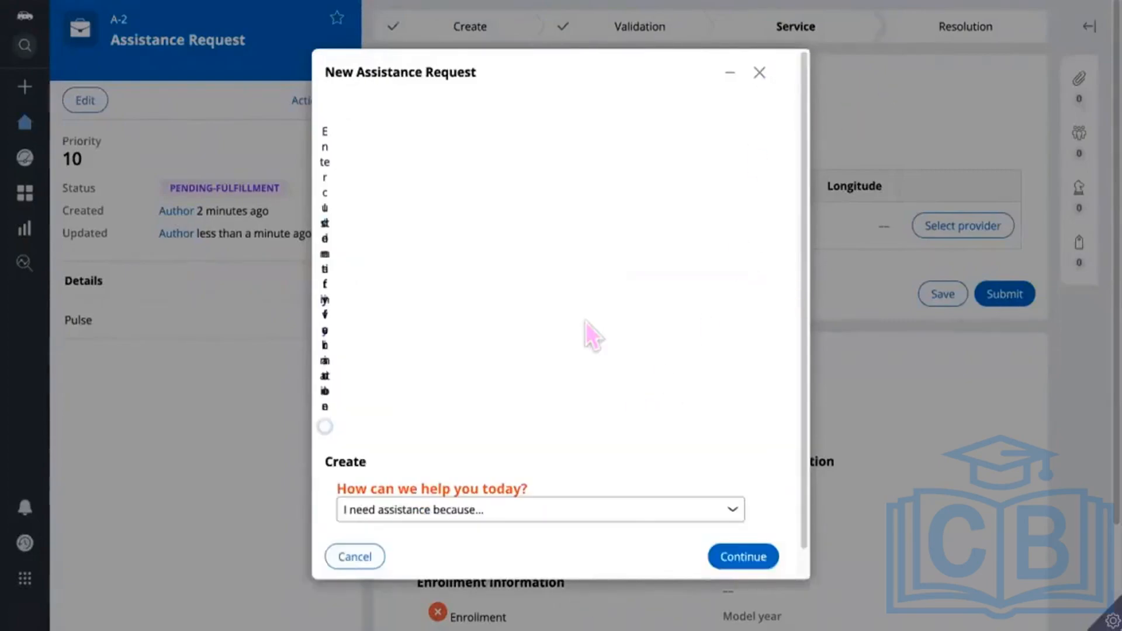
click(759, 74)
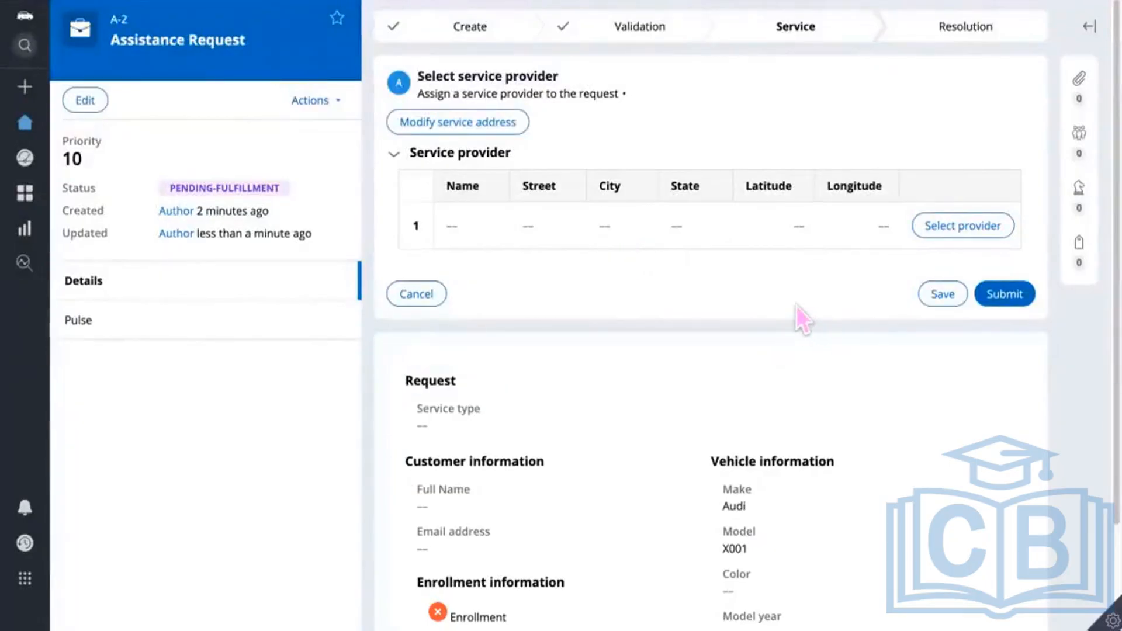
Submit the Select service provider step without choosing a provider, and go from the Service case back to its parent Assistance Request
click(1001, 295)
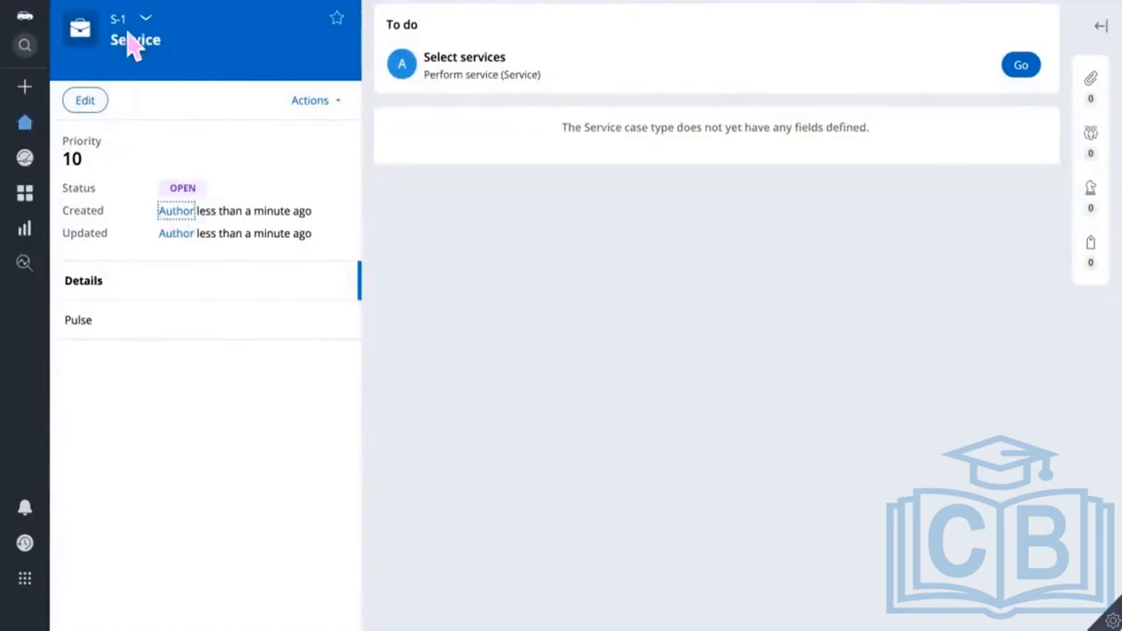
click(117, 22)
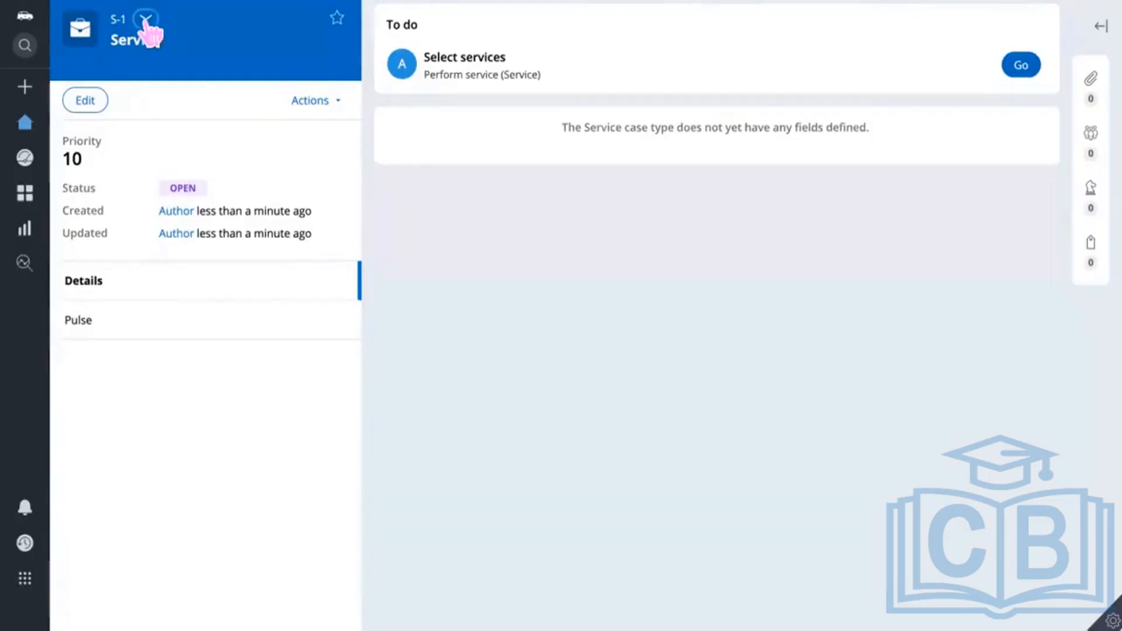
click(146, 20)
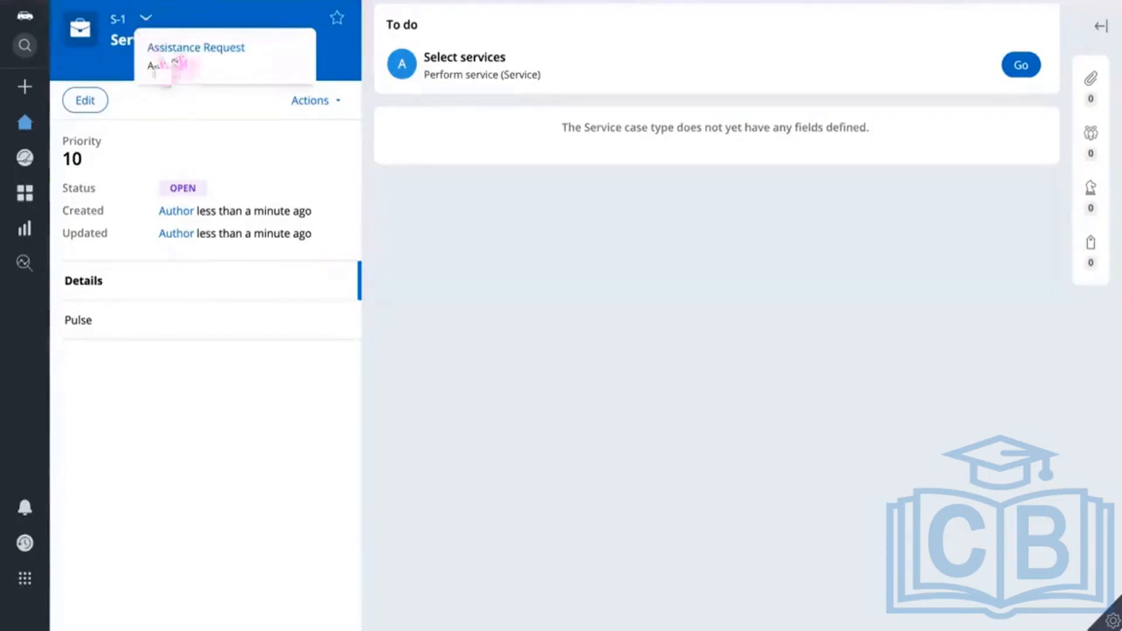
click(193, 56)
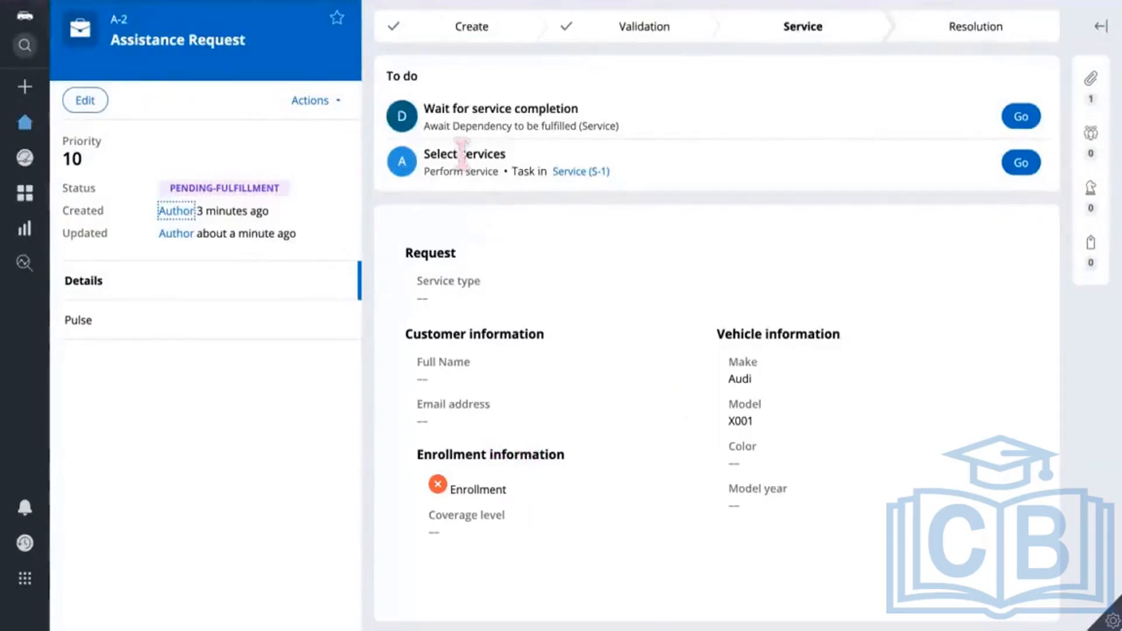
Open the Wait for service completion task and continue the process without waiting for the Service case
click(1023, 118)
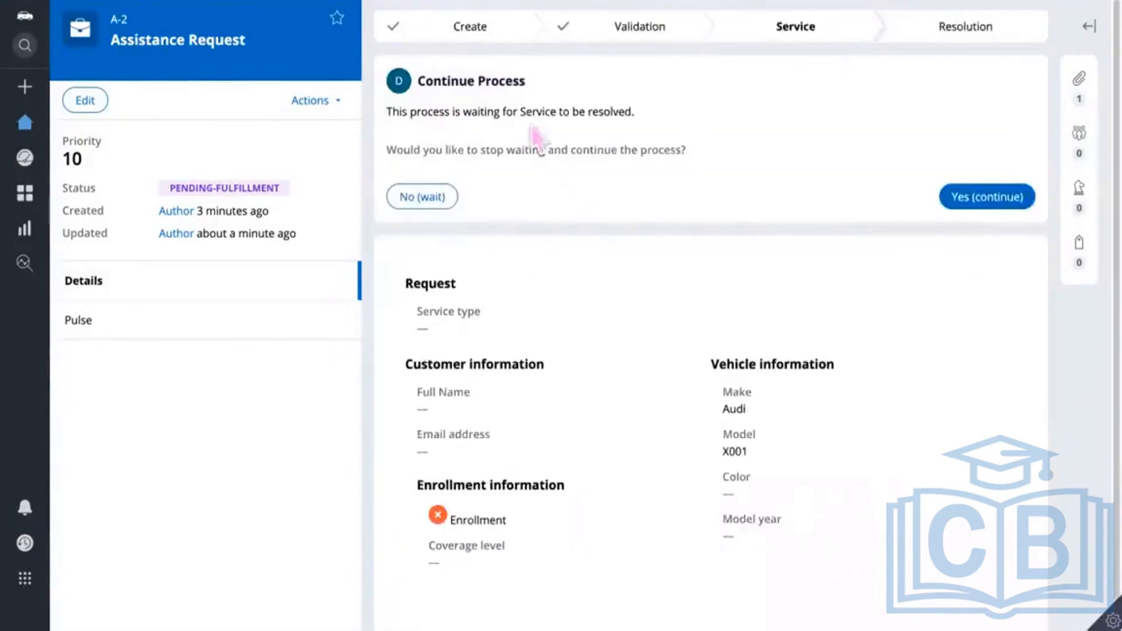
drag(636, 113, 463, 86)
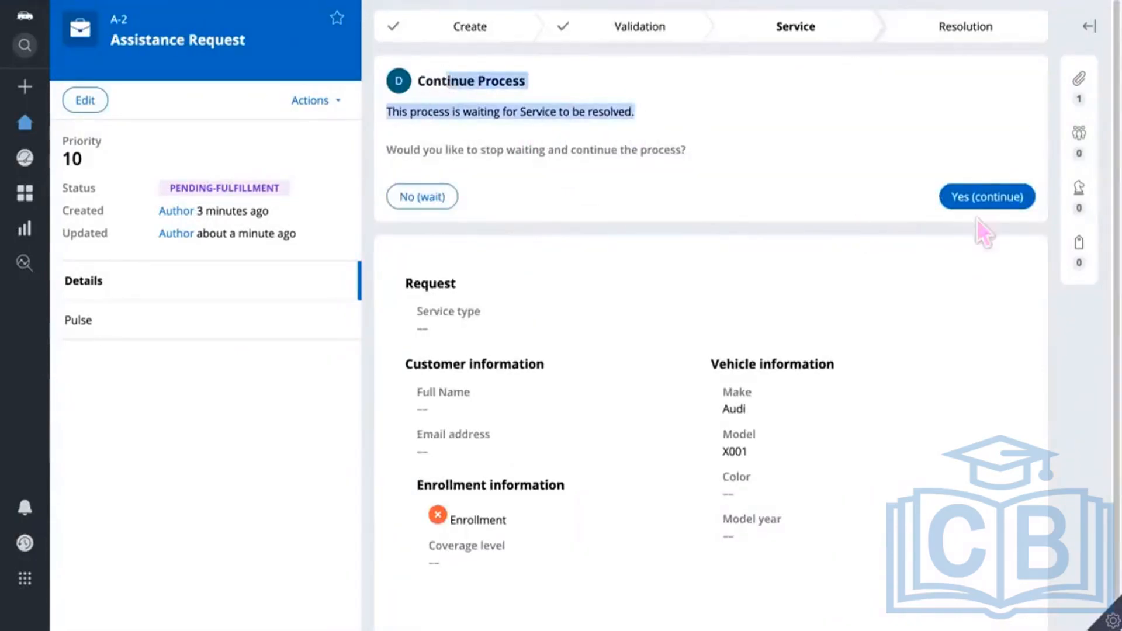
click(996, 197)
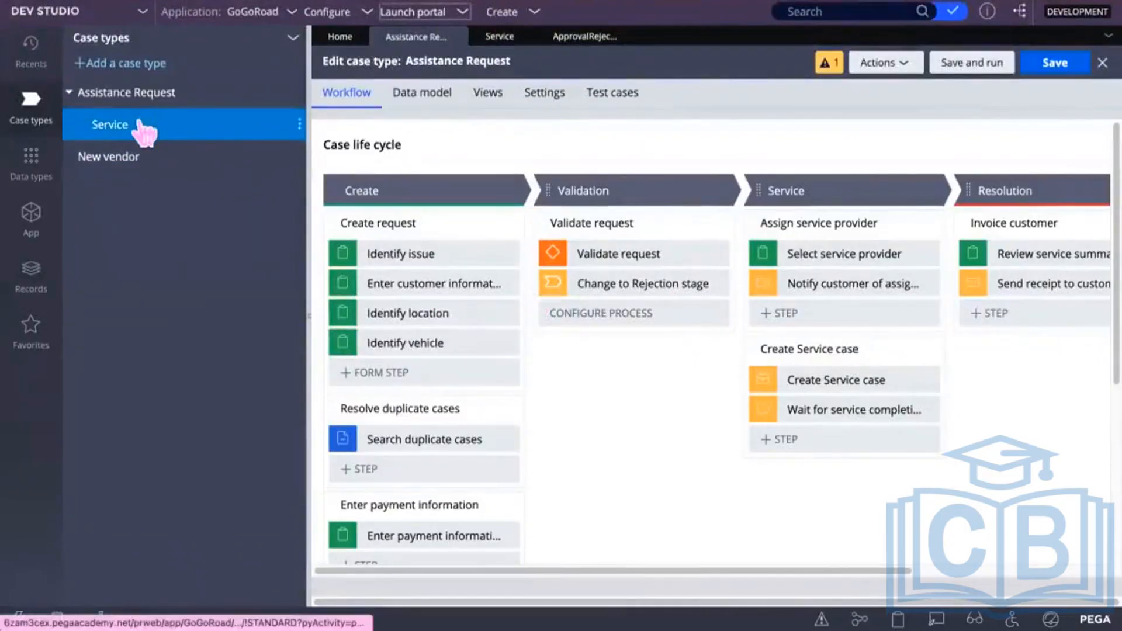
Switch to Dev Studio, open the Validate request decision and try Custom condition as its condition type before restoring Existing condition
click(654, 251)
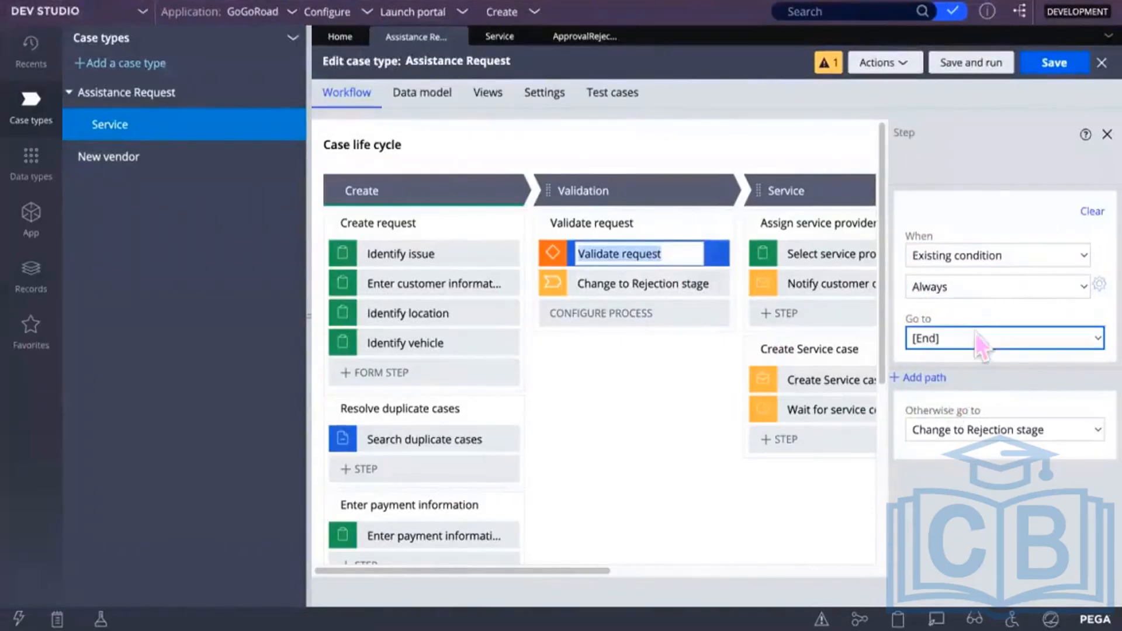
click(1080, 257)
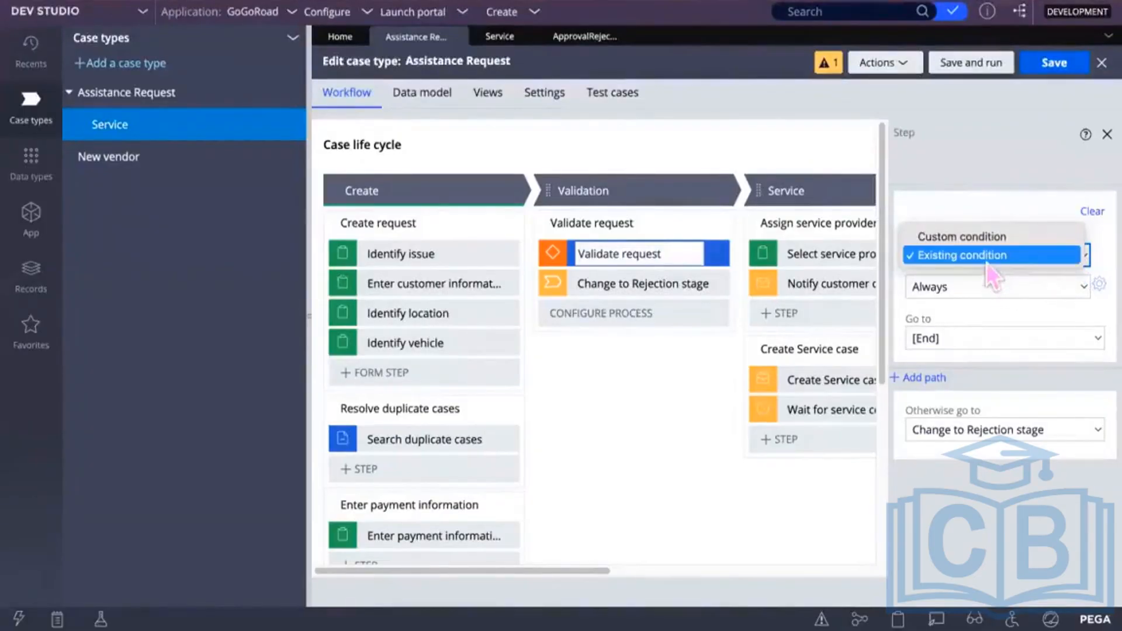
click(987, 240)
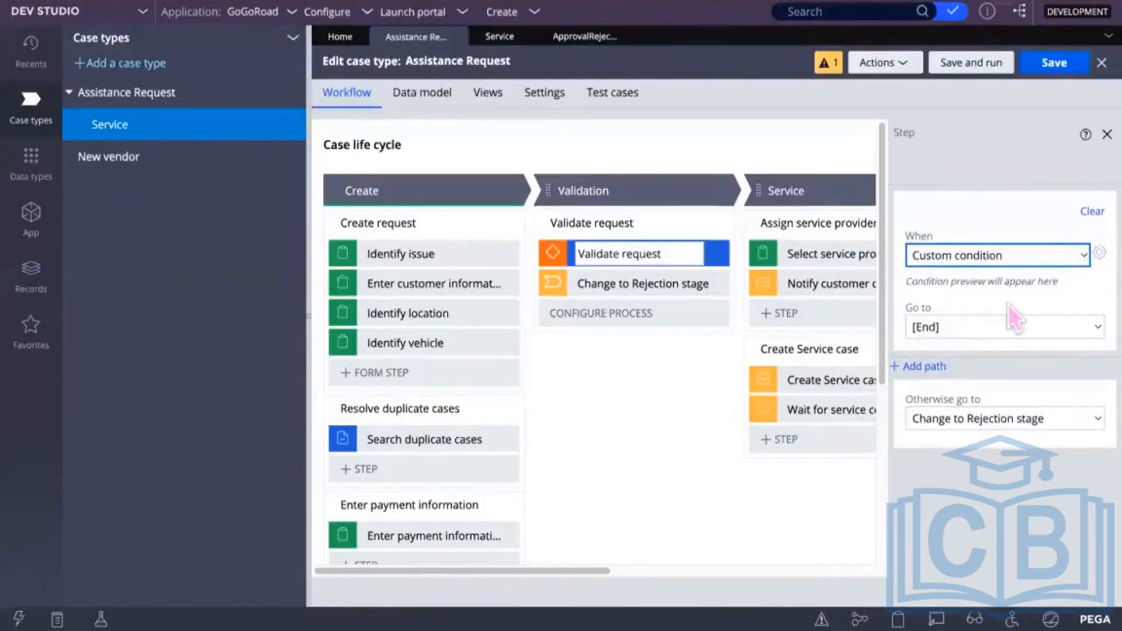
click(931, 330)
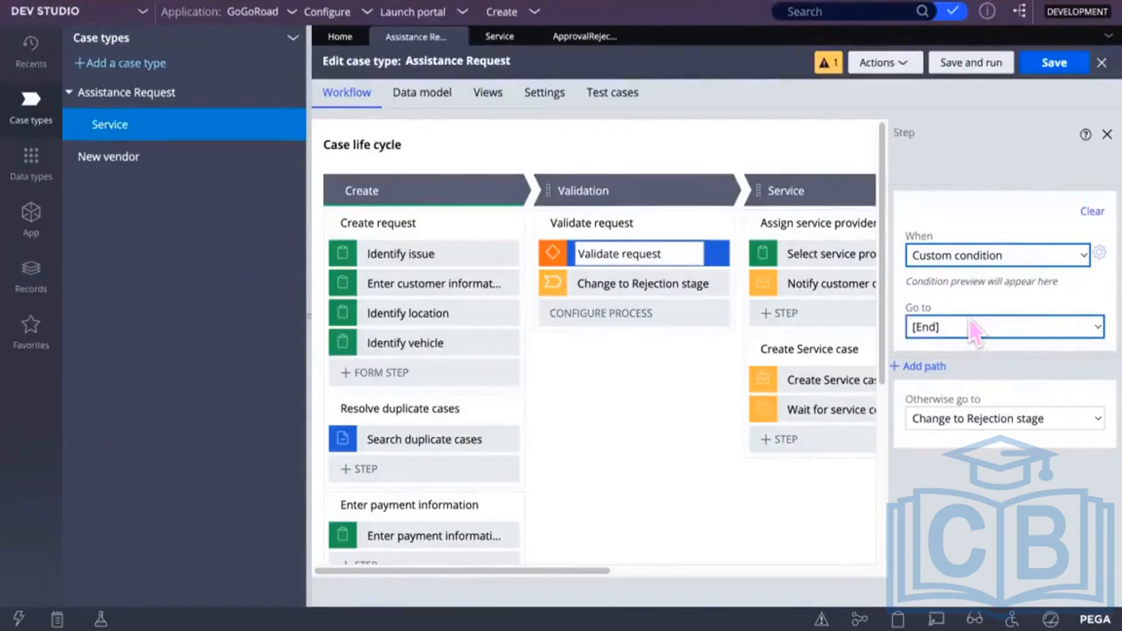
click(1082, 257)
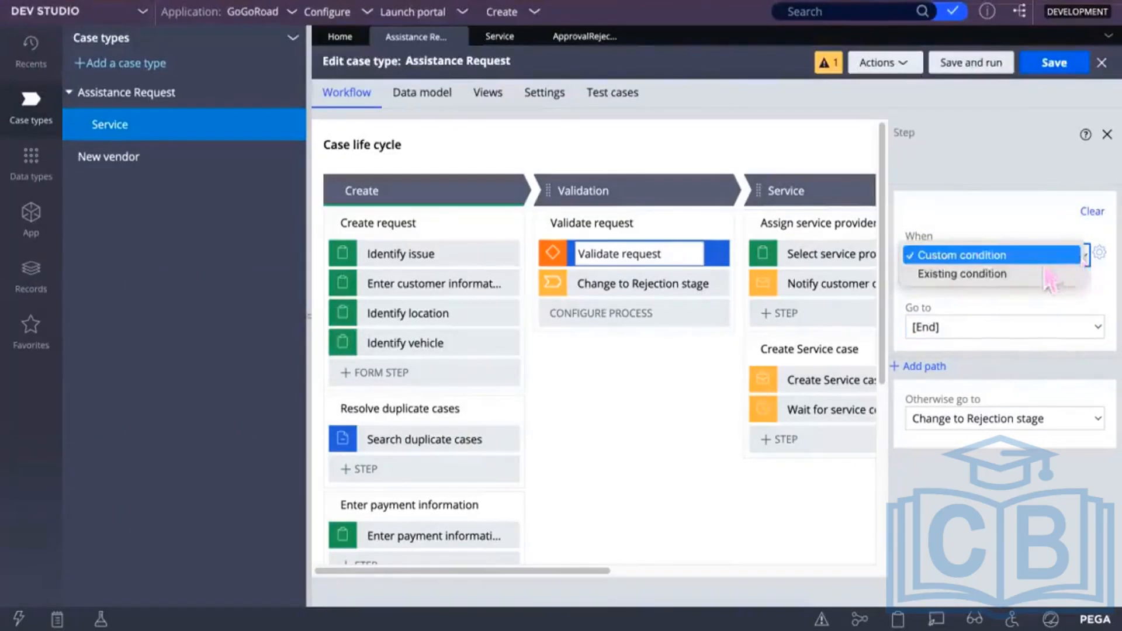
click(1025, 273)
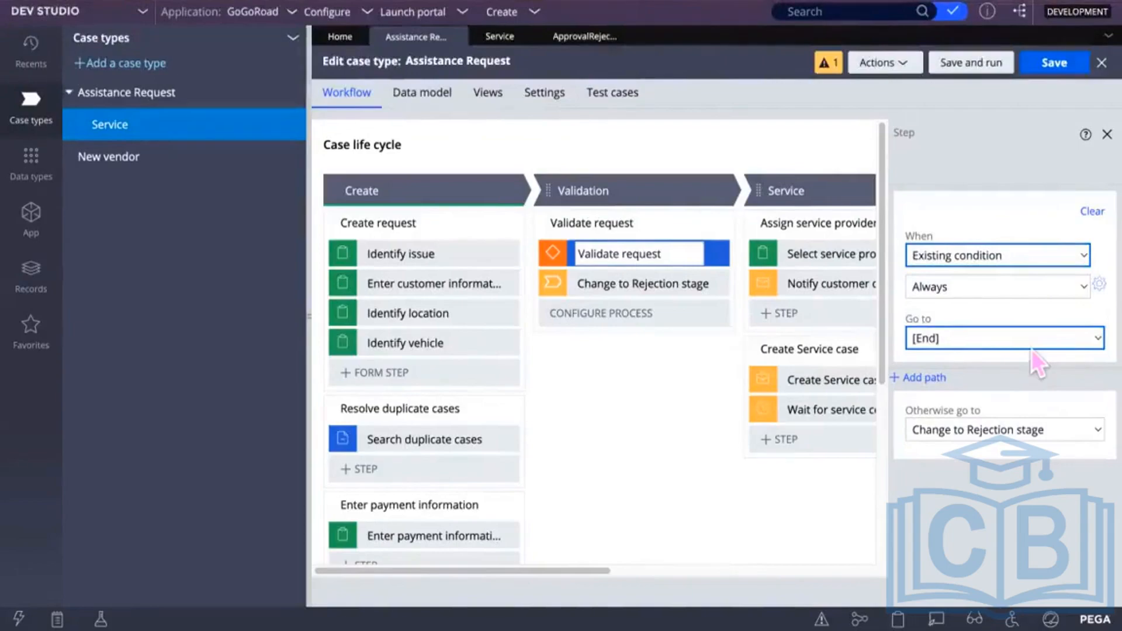
Route the Always condition of Validate request to Change to Rejection stage and save the Assistance Request case type
click(1092, 344)
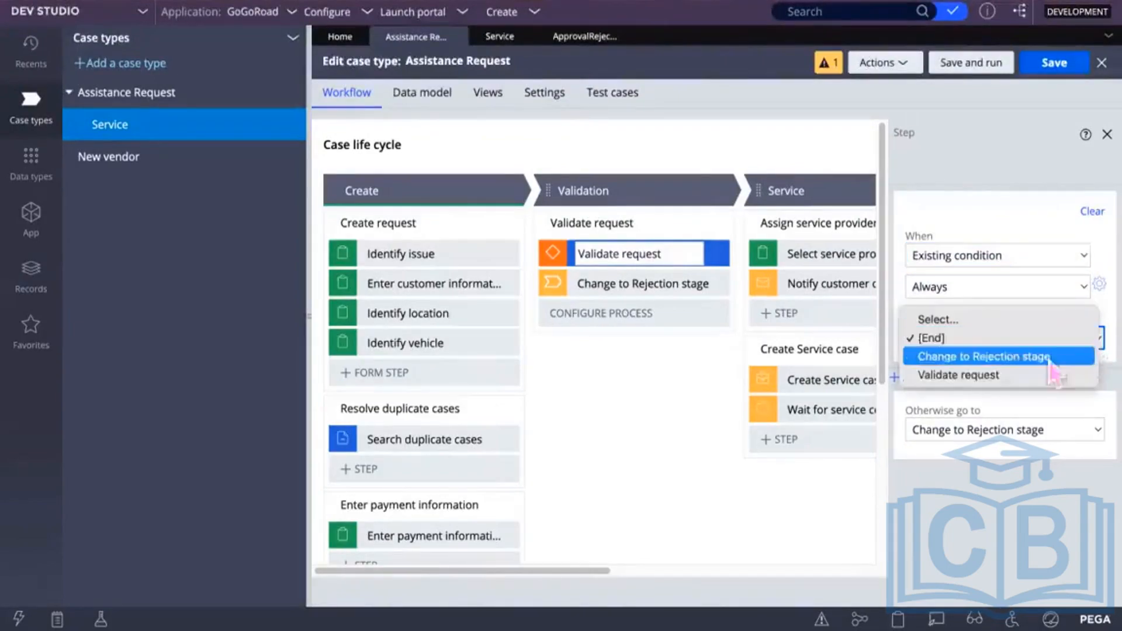
click(988, 358)
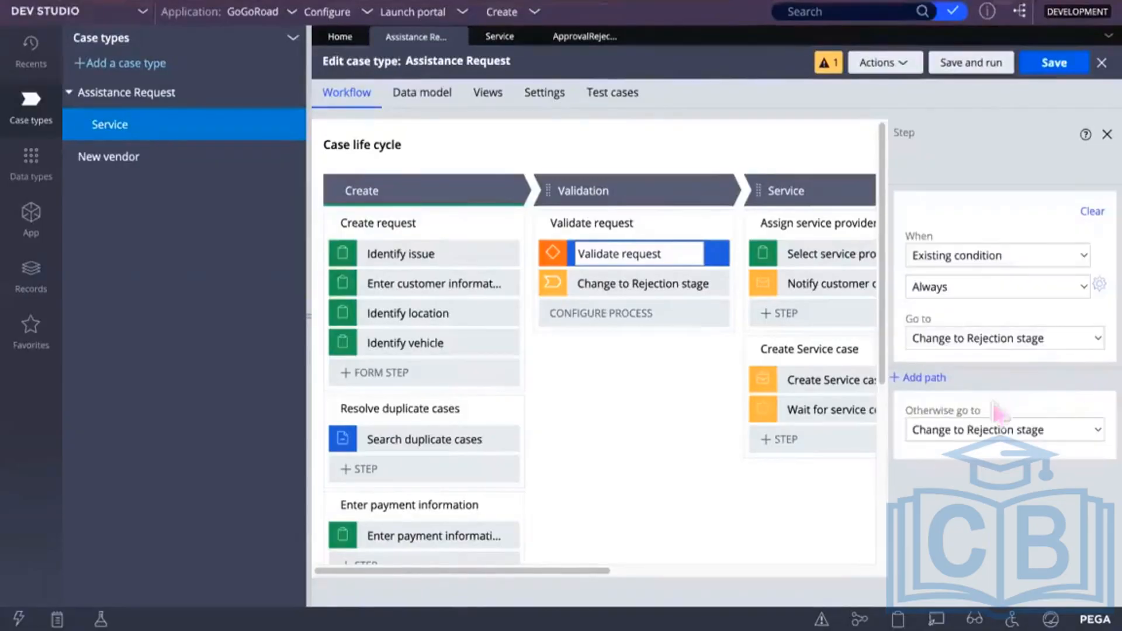
click(1061, 69)
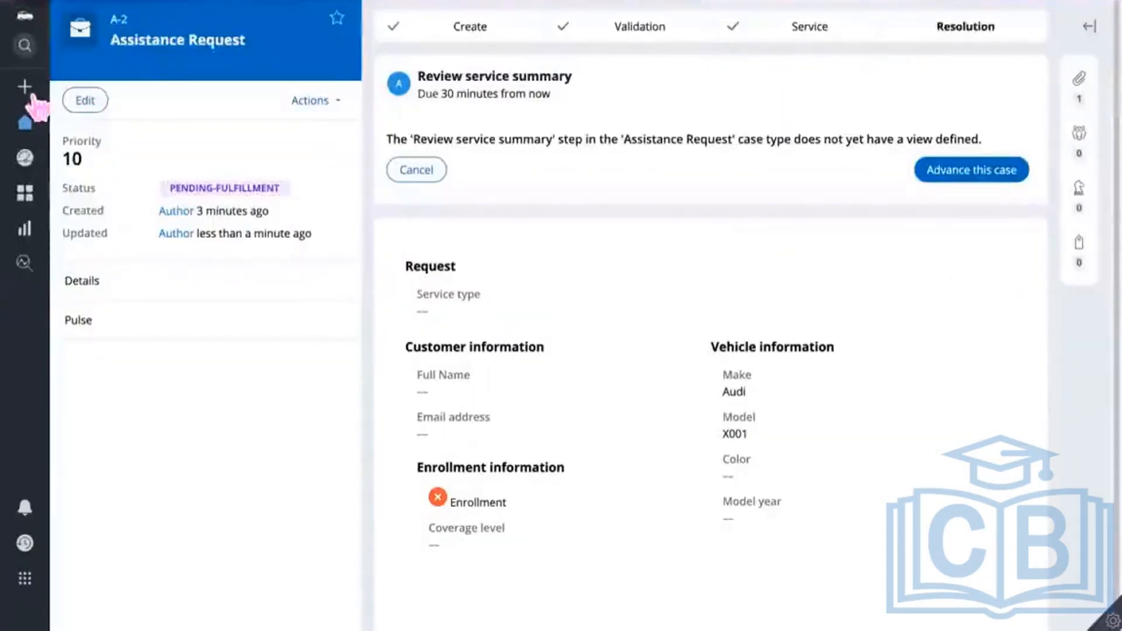
Create another Assistance Request in the User Portal and advance to Identify vehicle, leaving the issue, customer and location forms unfilled
click(27, 88)
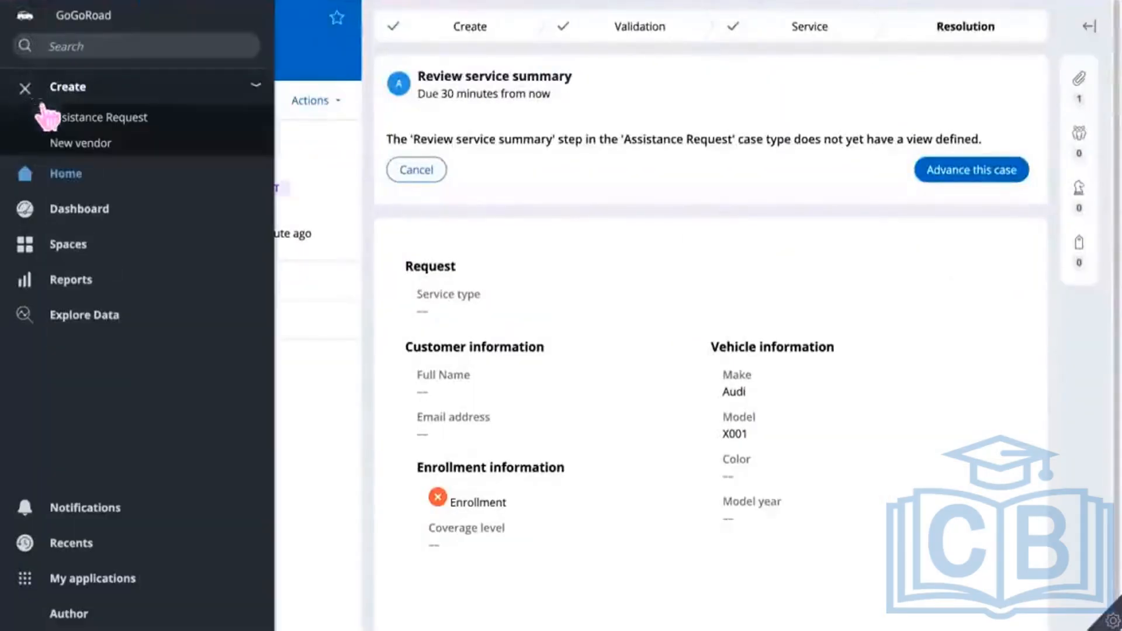
click(88, 120)
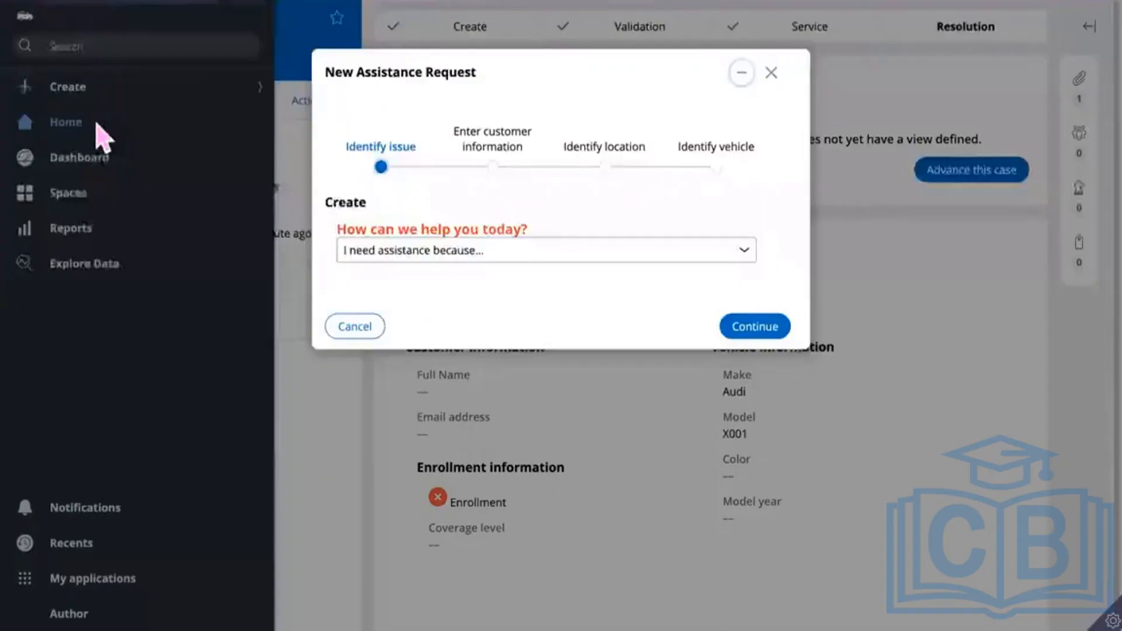
click(752, 330)
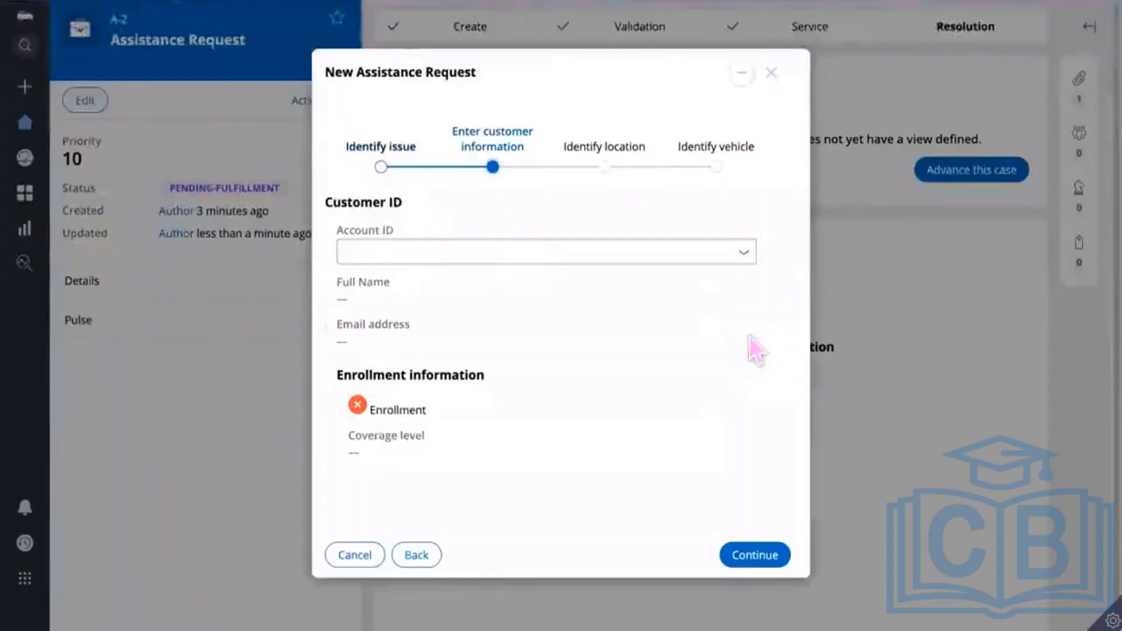
click(754, 549)
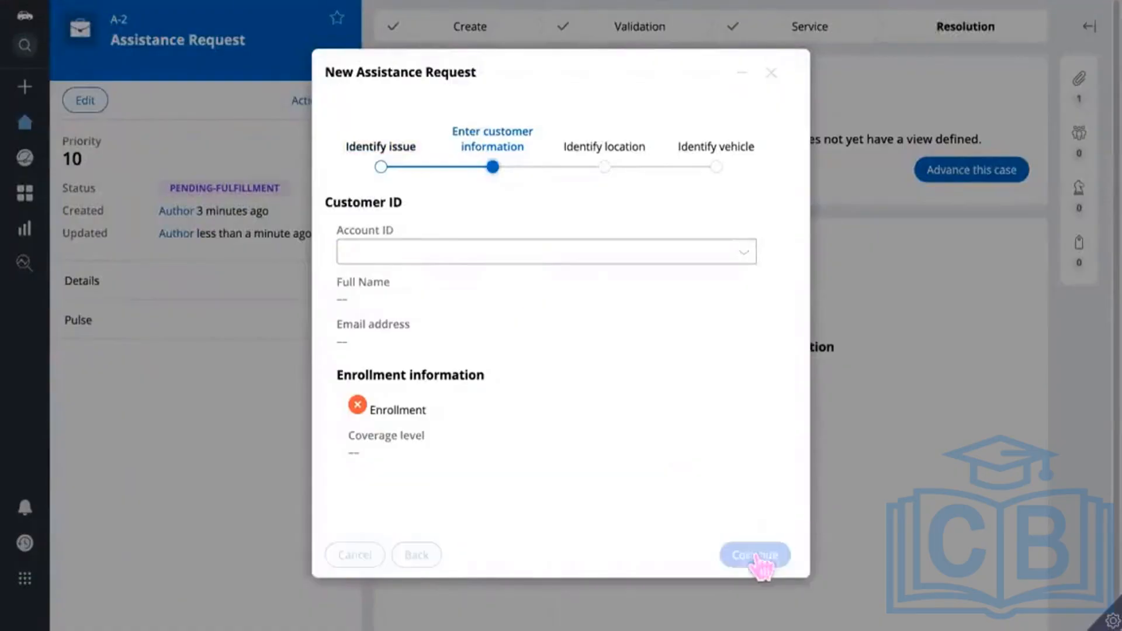
click(775, 443)
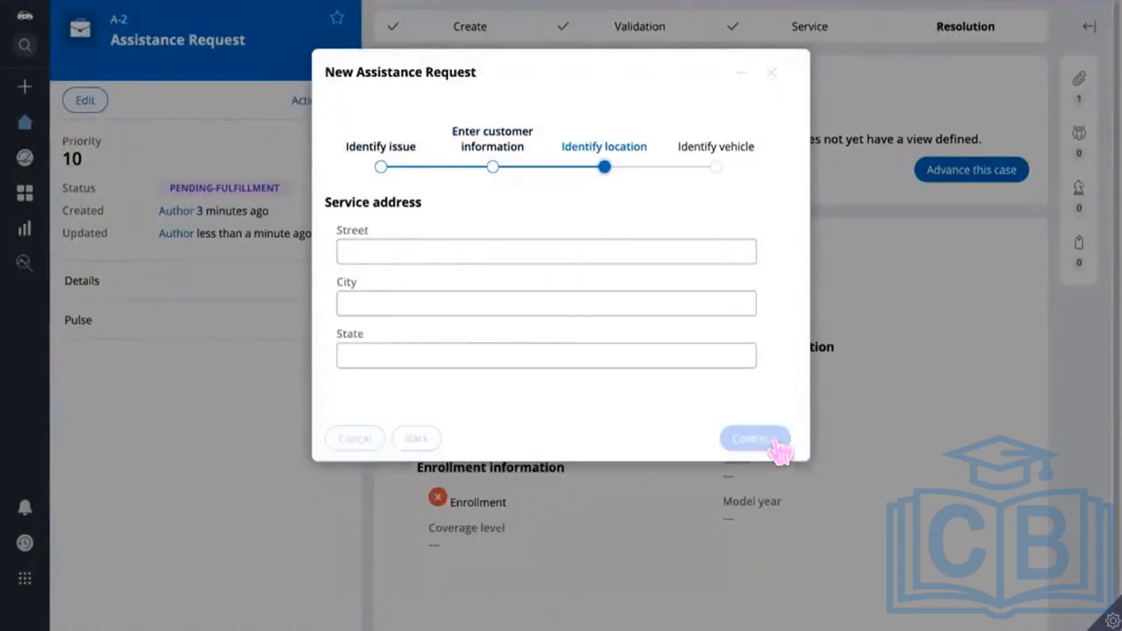
Create the request with make Audi and model 101, and submit its payment information form unfilled
click(392, 254)
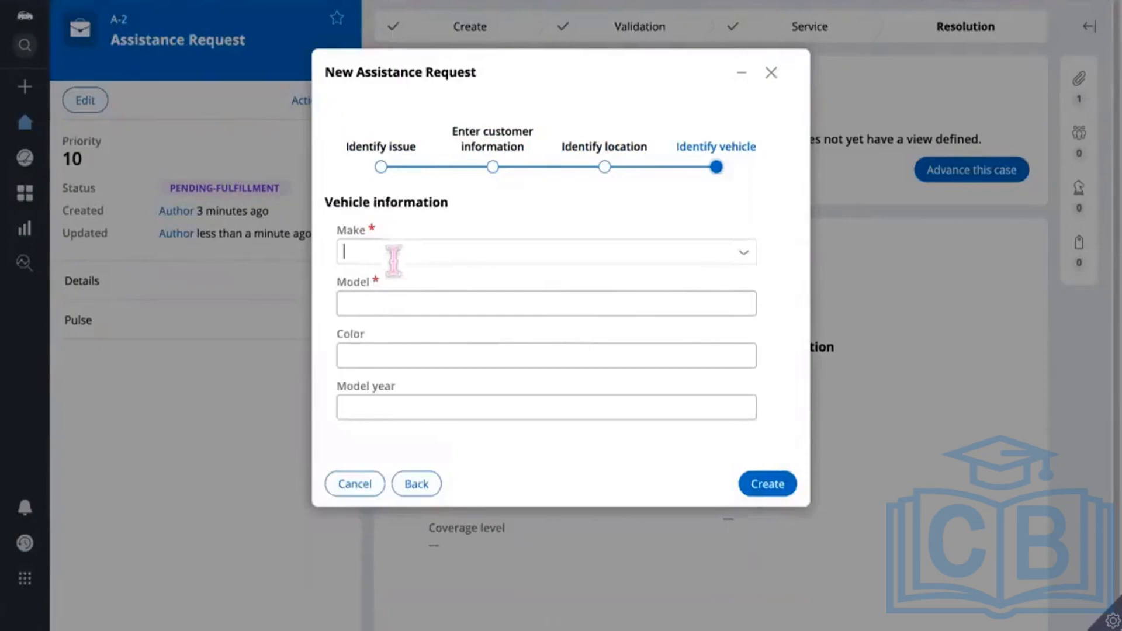
click(743, 256)
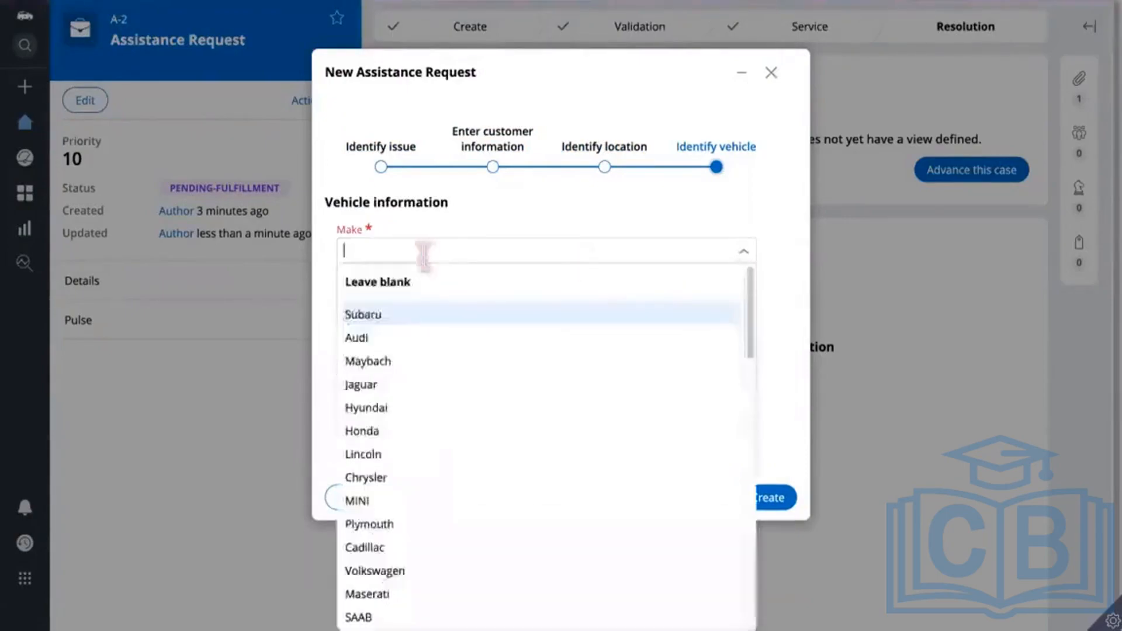
click(372, 337)
click(393, 299)
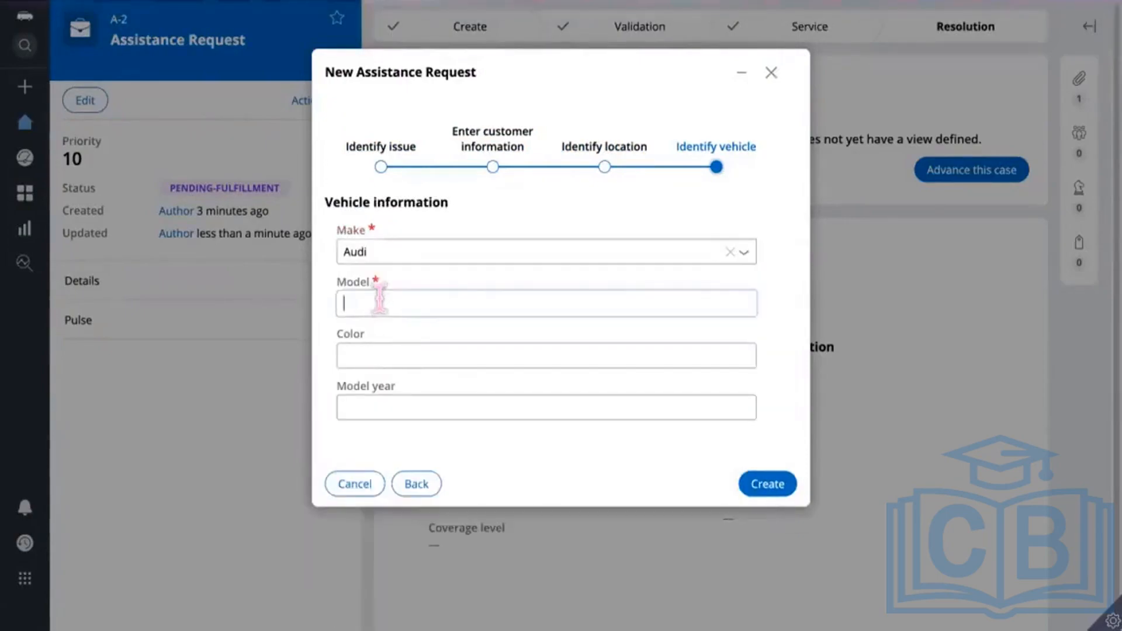
click(777, 487)
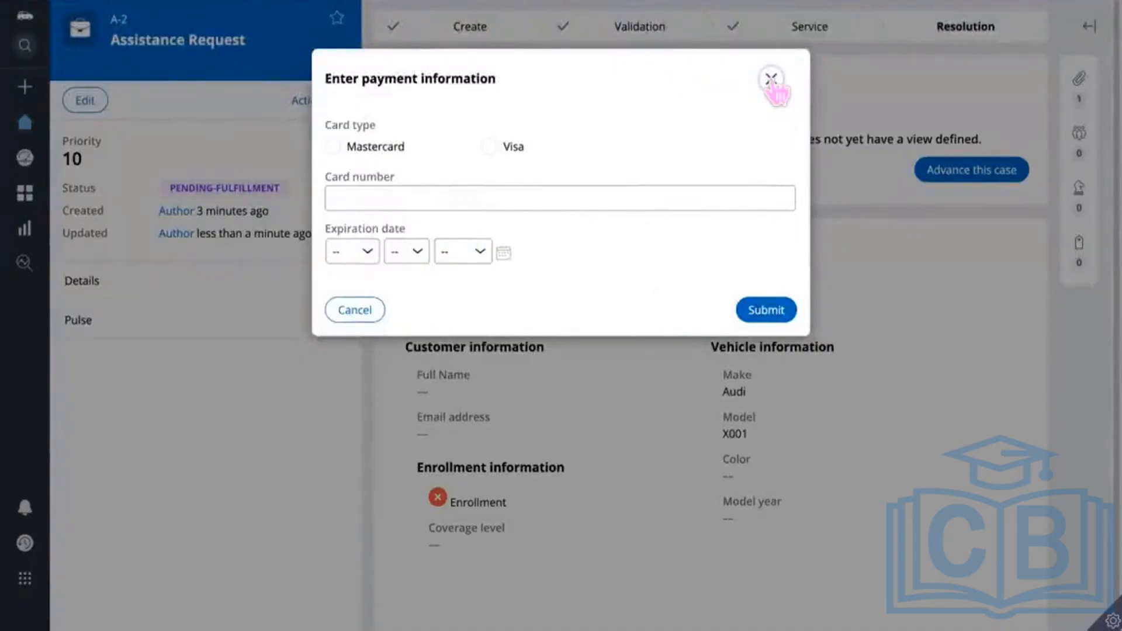
click(766, 310)
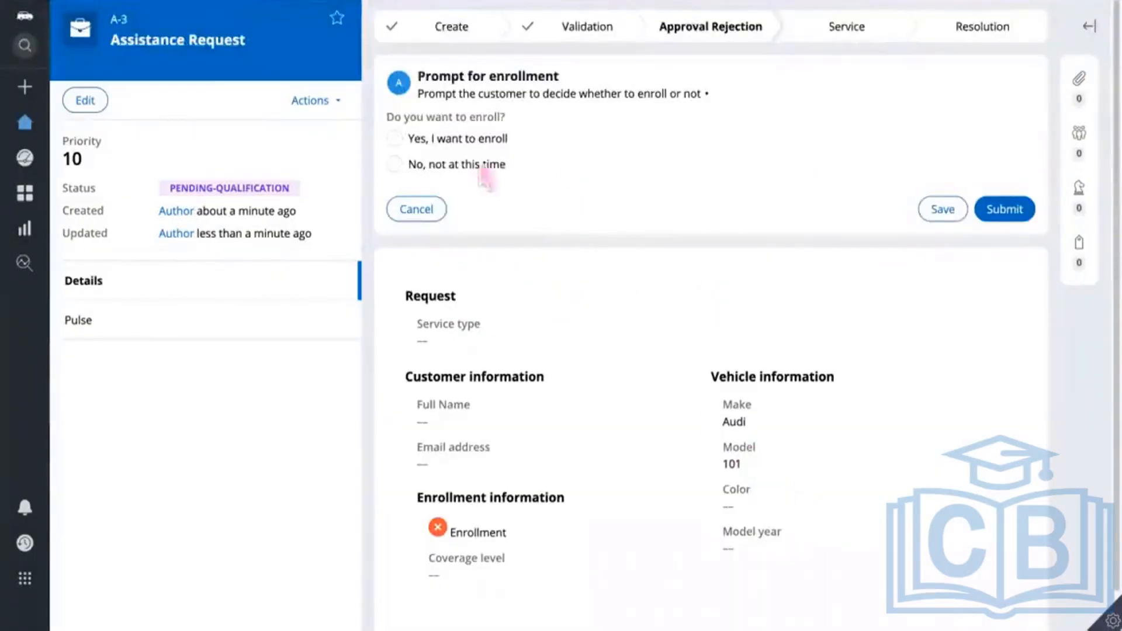
Check the case's Prompt for enrollment step against the Approval Rejection stage in the Dev Studio case life cycle, closing the Validate request settings
drag(562, 95, 418, 74)
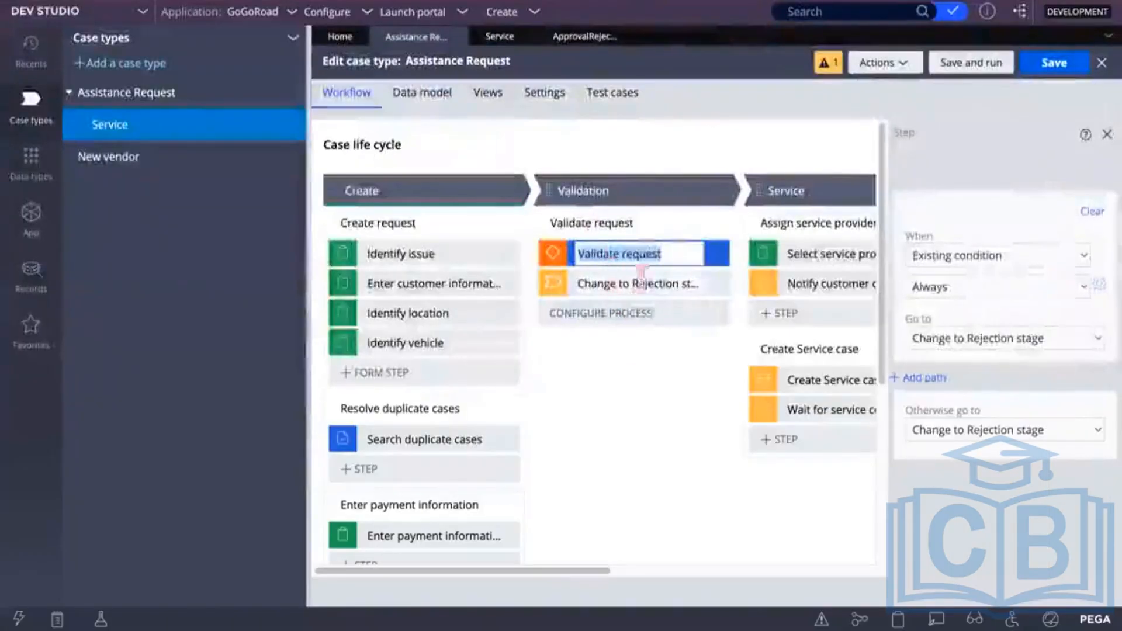
click(1107, 135)
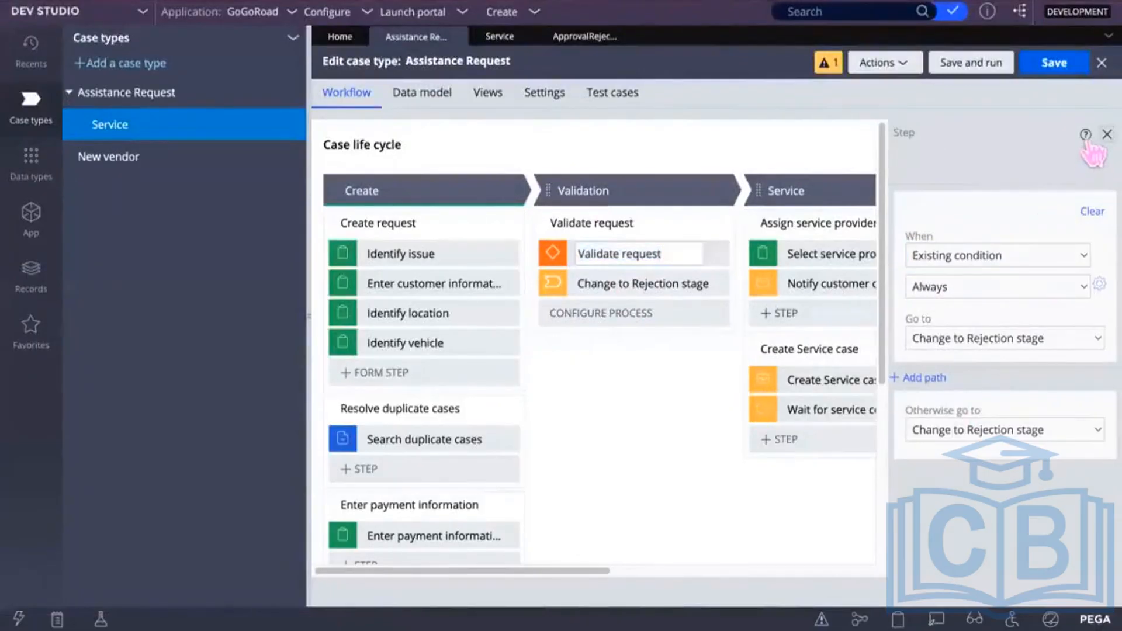
click(1106, 134)
scroll(750, 383, down, 5)
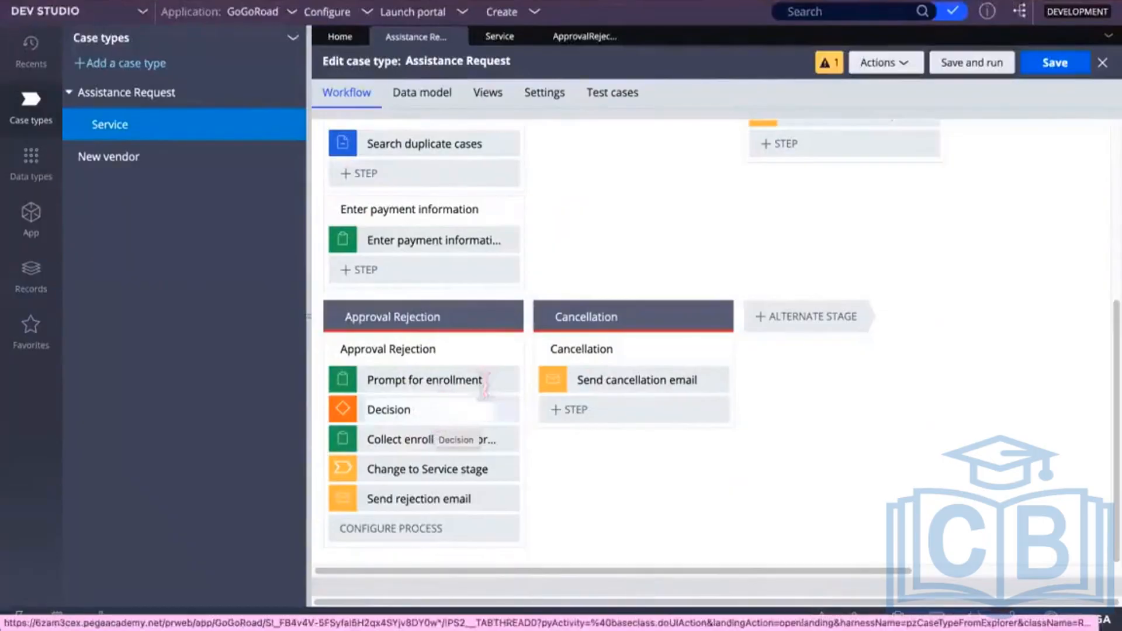
scroll(593, 386, up, 5)
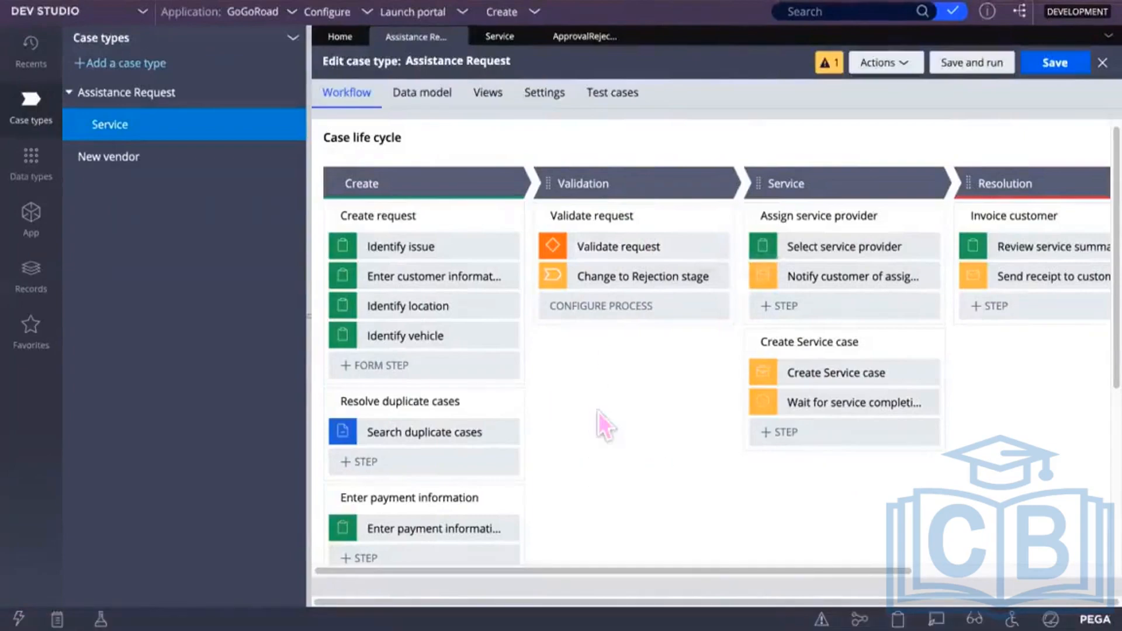
scroll(594, 410, down, 1)
scroll(590, 410, down, 3)
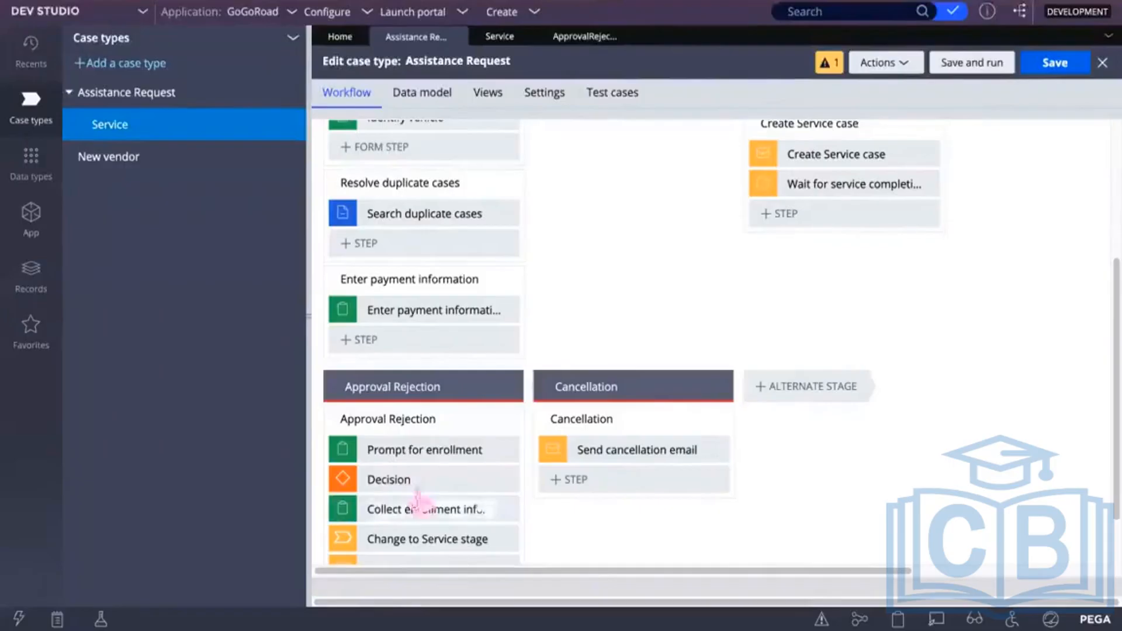
mouse_move(760, 1)
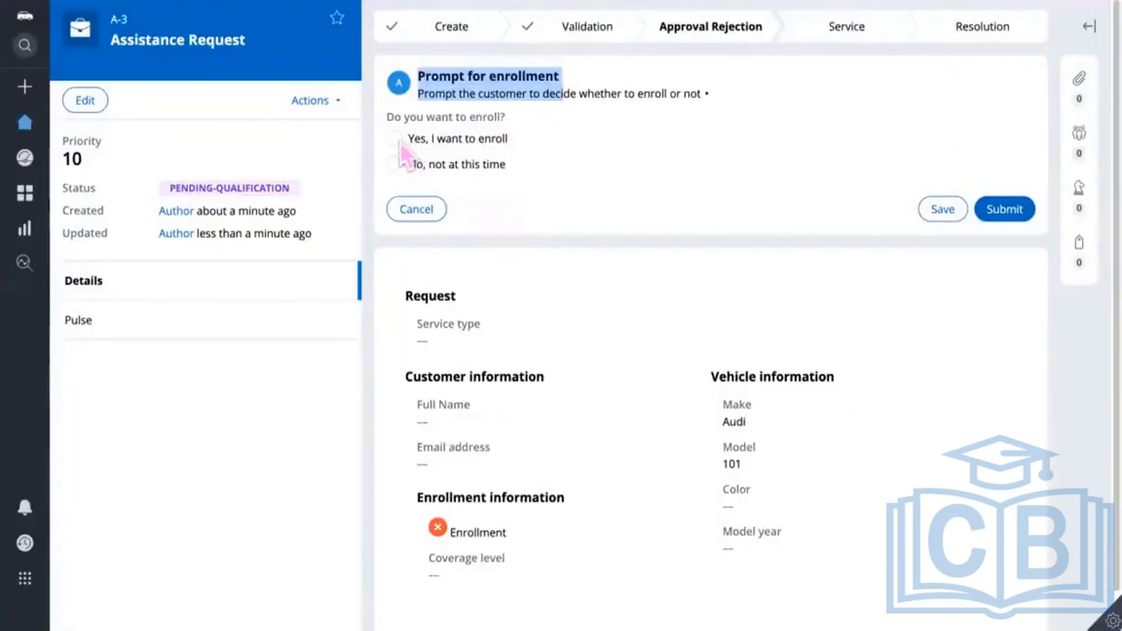
click(399, 141)
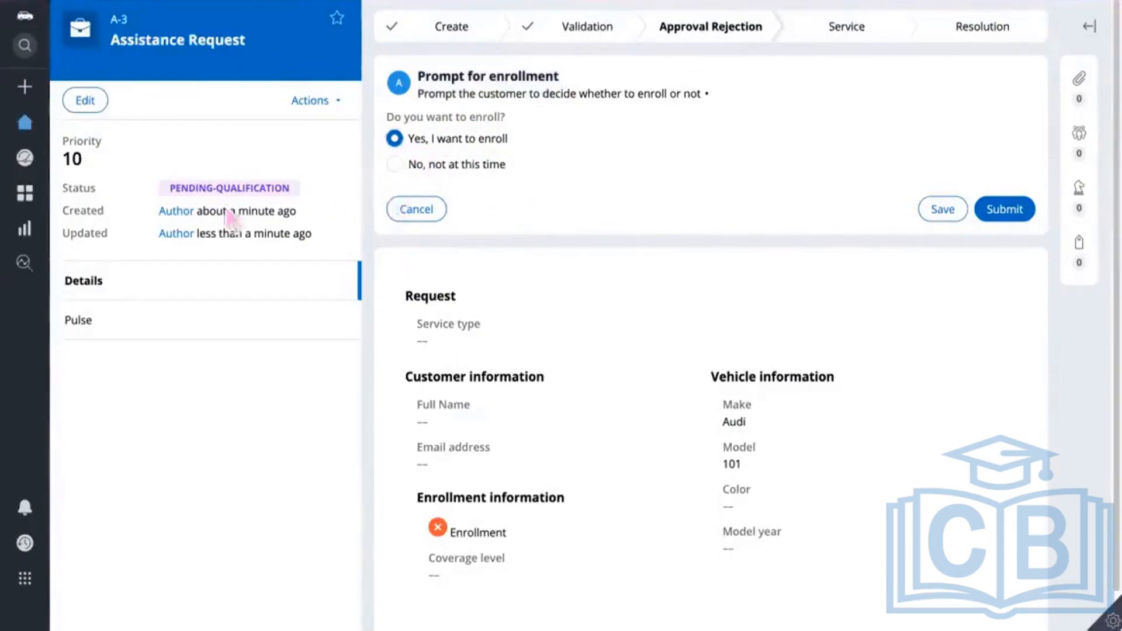
click(410, 209)
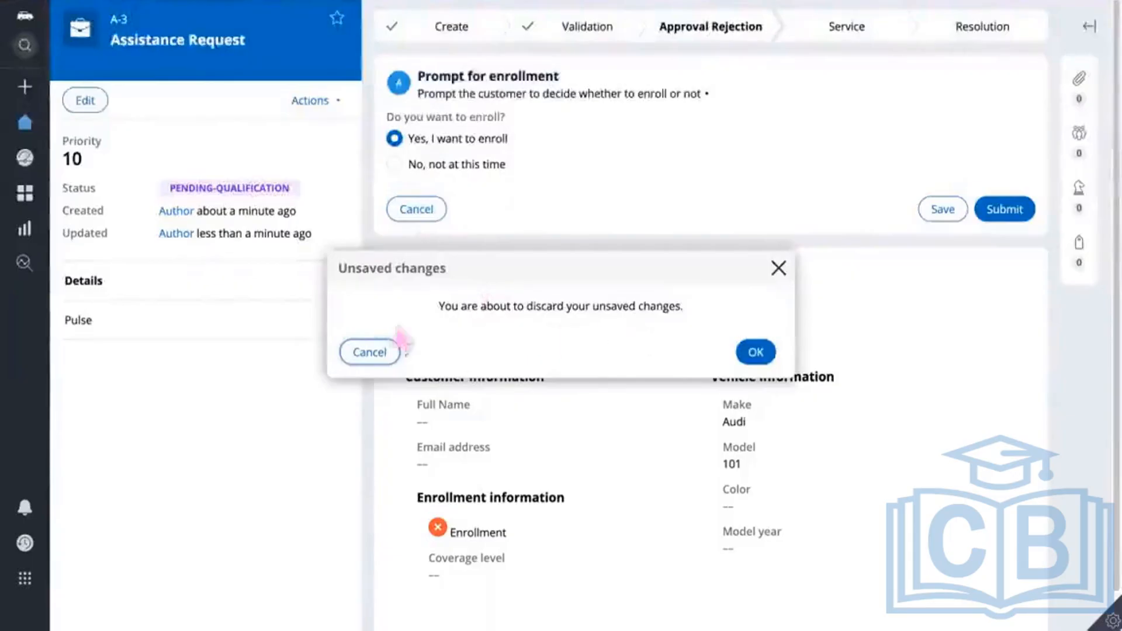
click(756, 353)
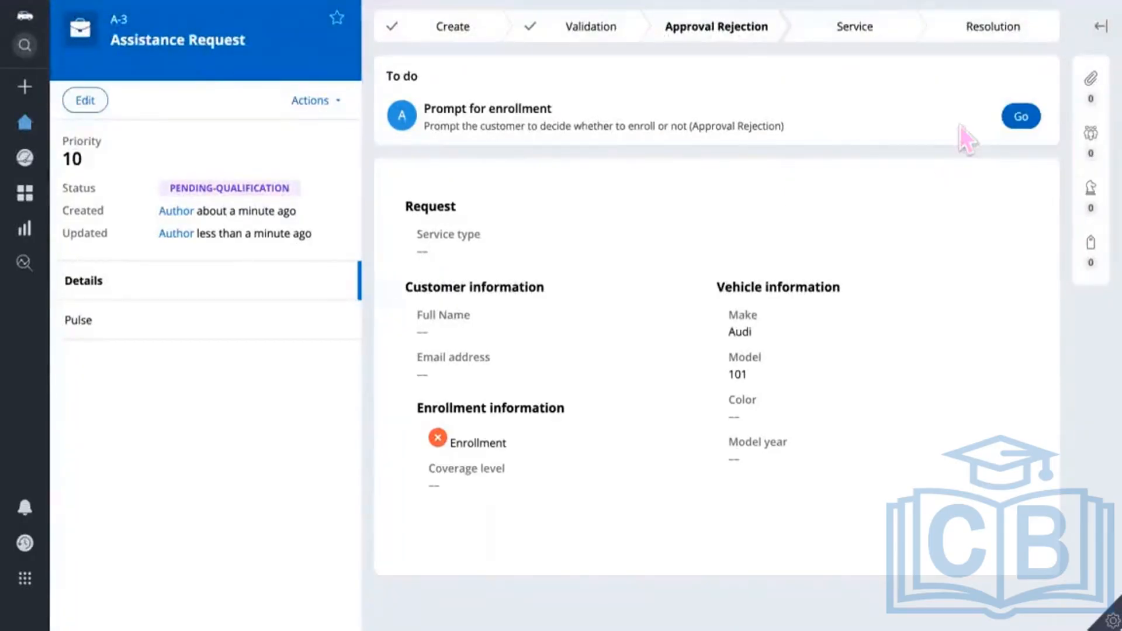
click(1029, 119)
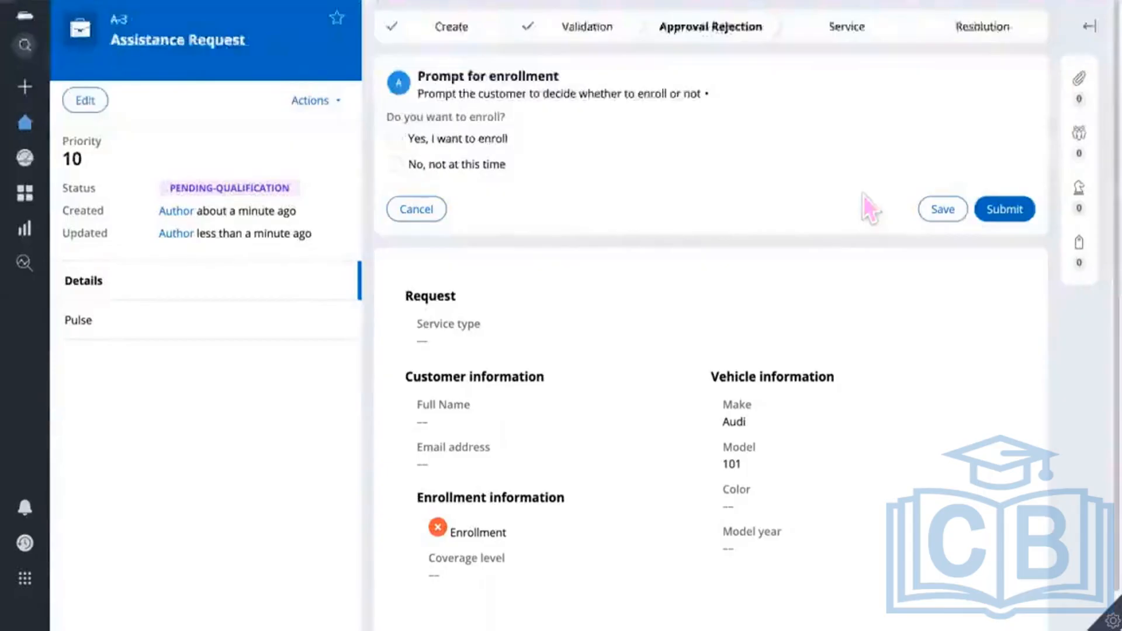
click(415, 218)
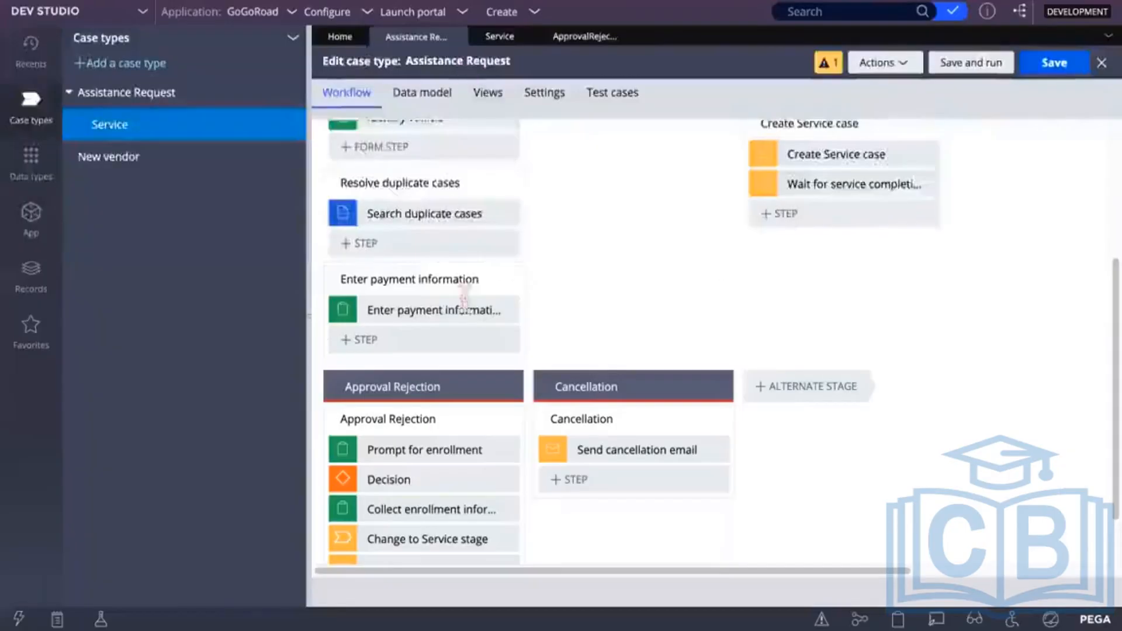
Examine the Prompt for enrollment assignment's properties in the Approval Rejection flow, and reopen that assignment's form in the request in the User Portal
scroll(584, 342, up, 5)
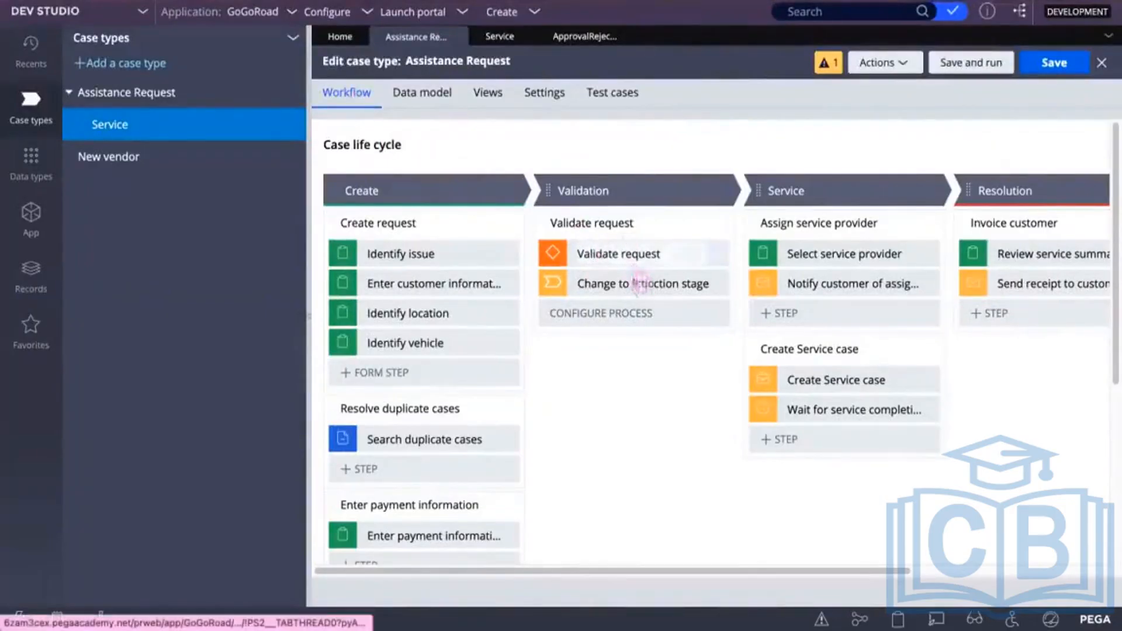
click(576, 38)
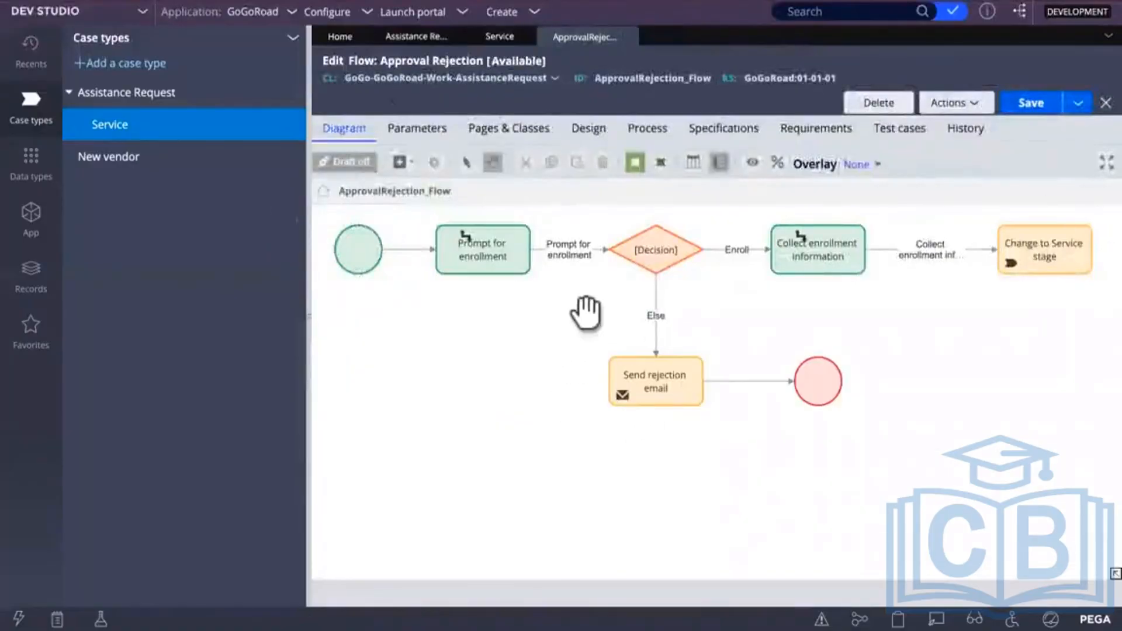
click(505, 257)
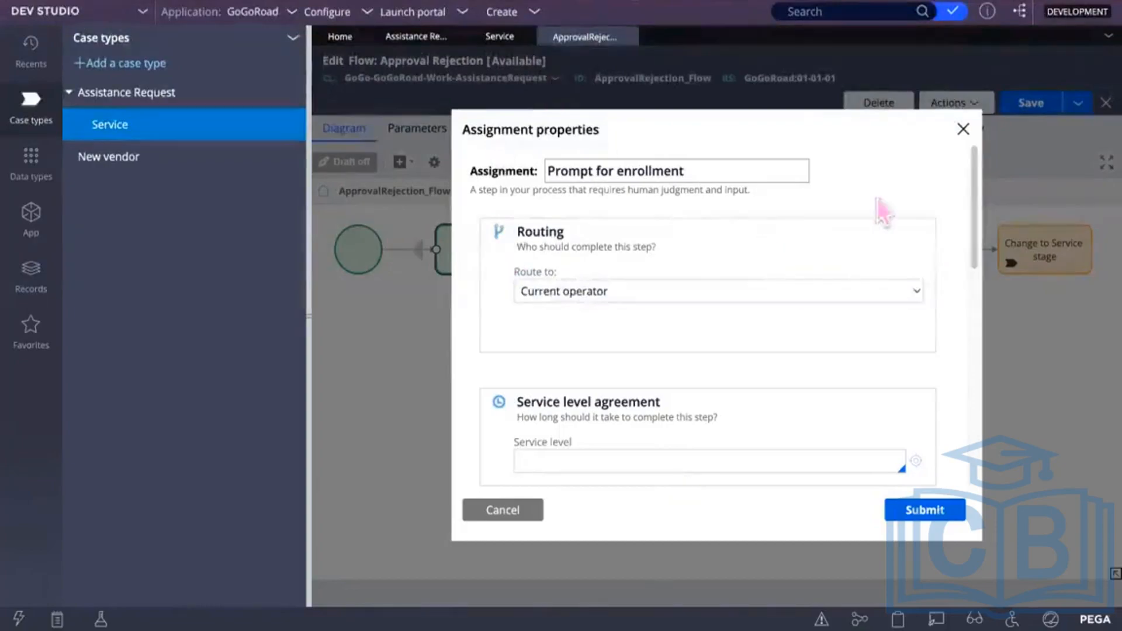
click(962, 130)
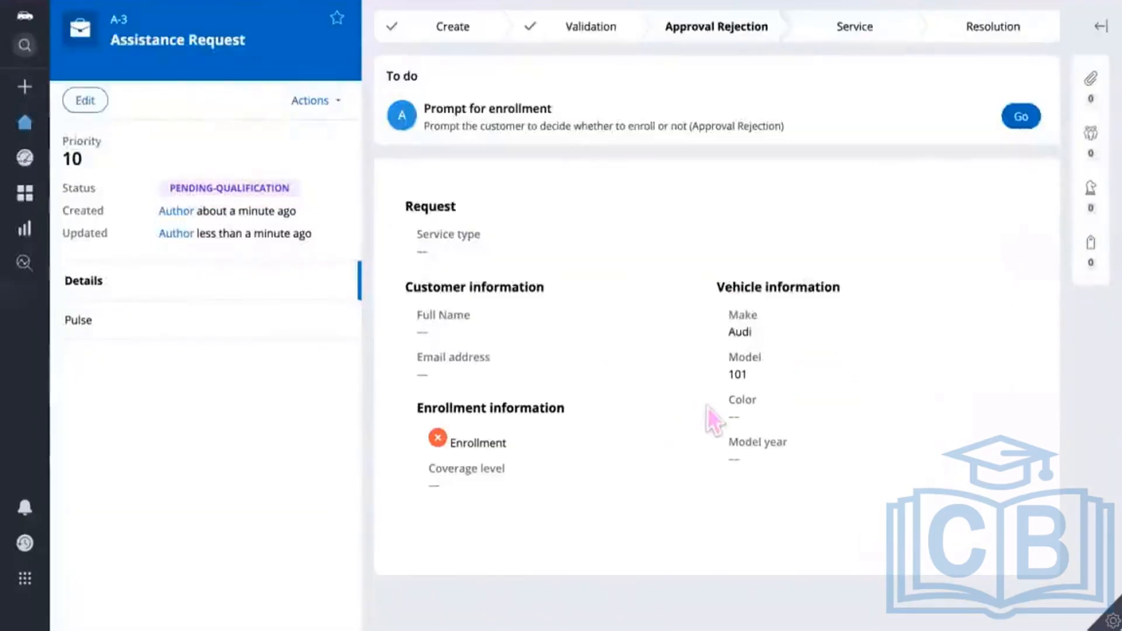
key(super+shift+4)
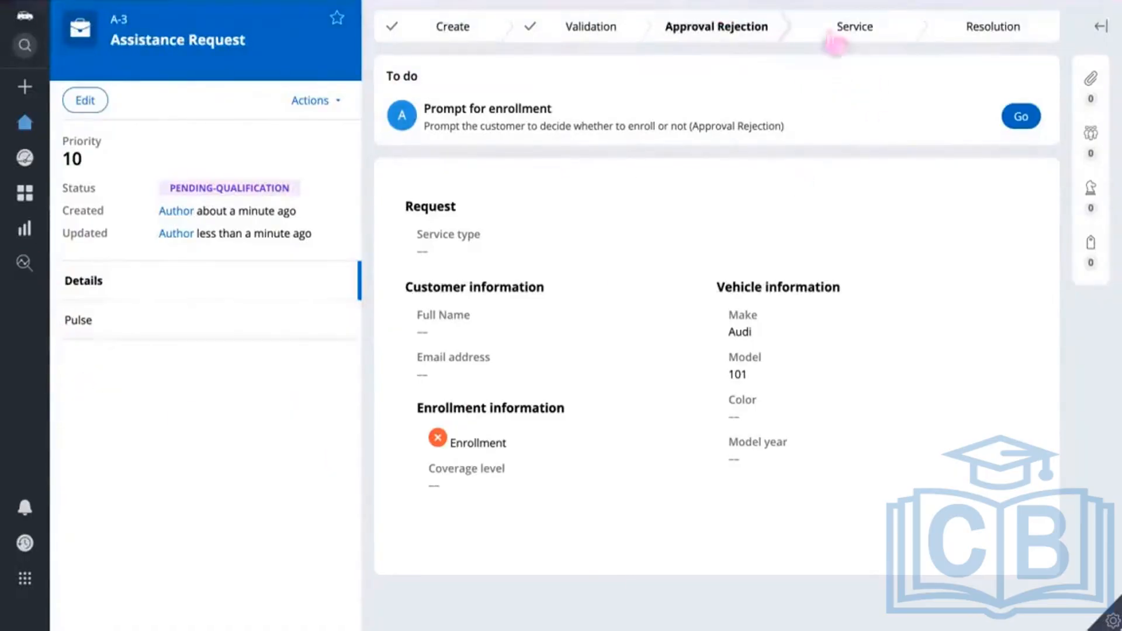
click(1020, 118)
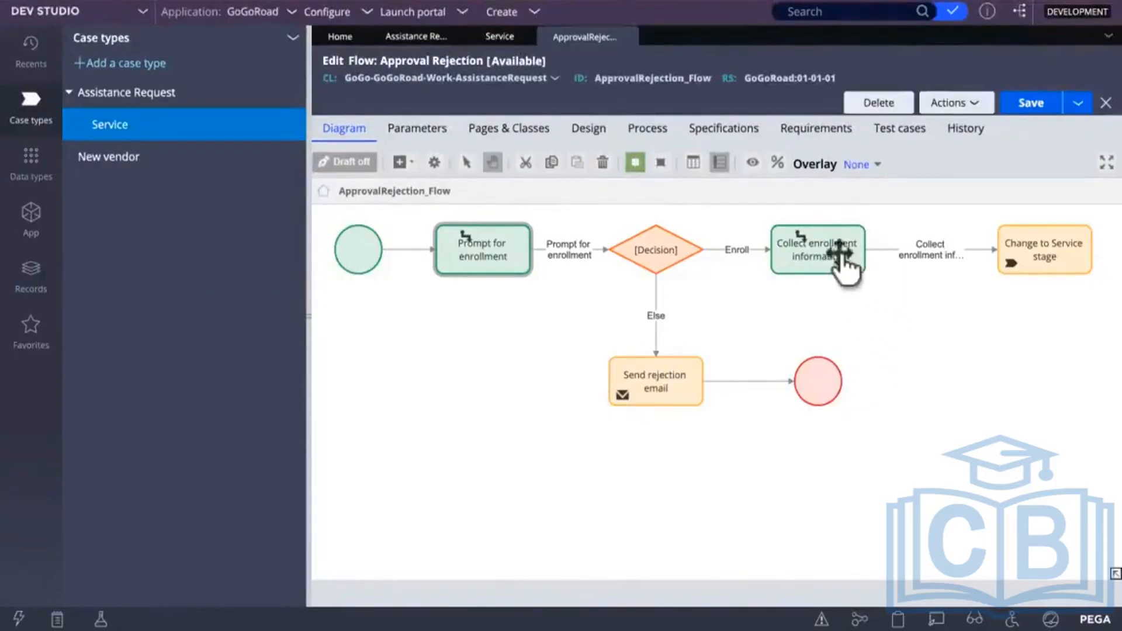
Inspect the Collect enrollment information and Enroll connectors in the Approval Rejection flow in Dev Studio, including Enroll's DECISION_CONDITION_2 when rule
click(925, 252)
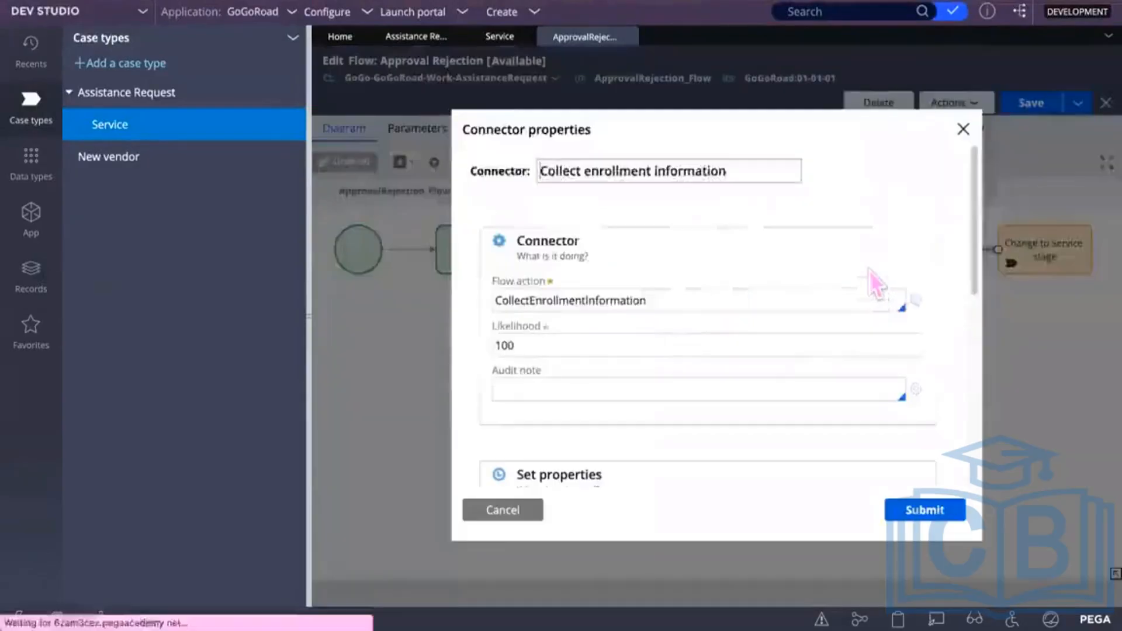
click(963, 128)
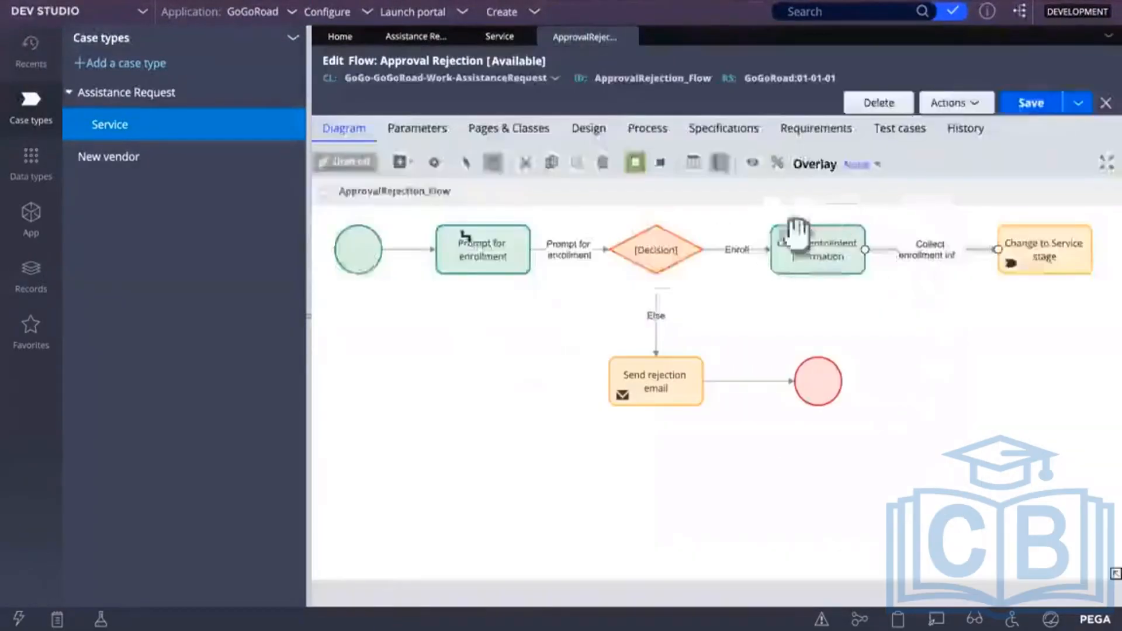
click(737, 254)
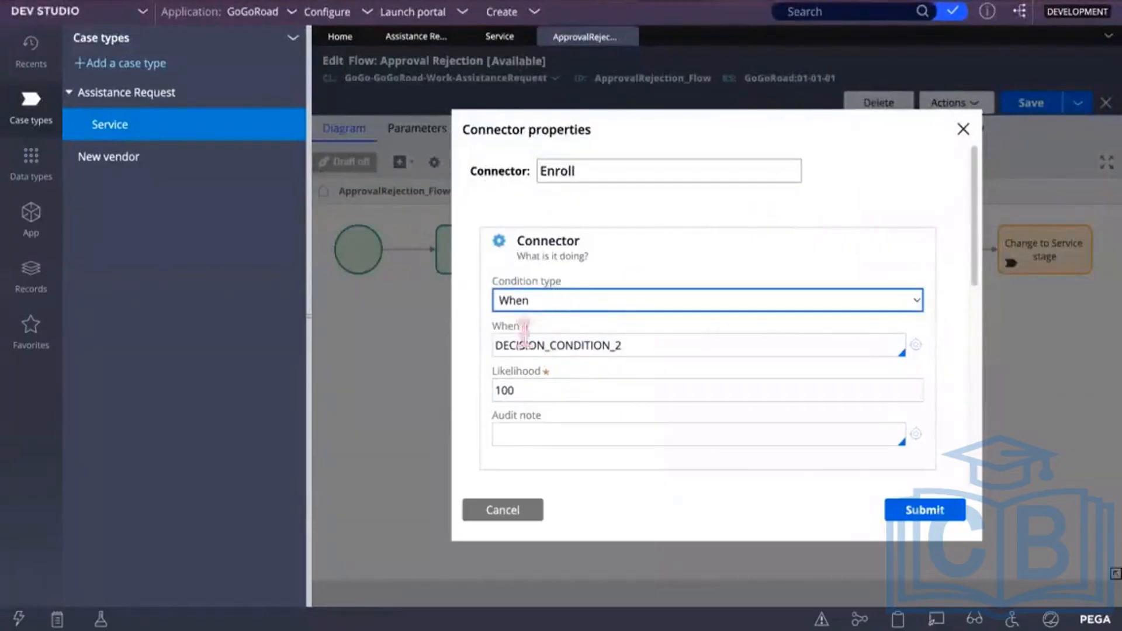
click(578, 387)
click(618, 345)
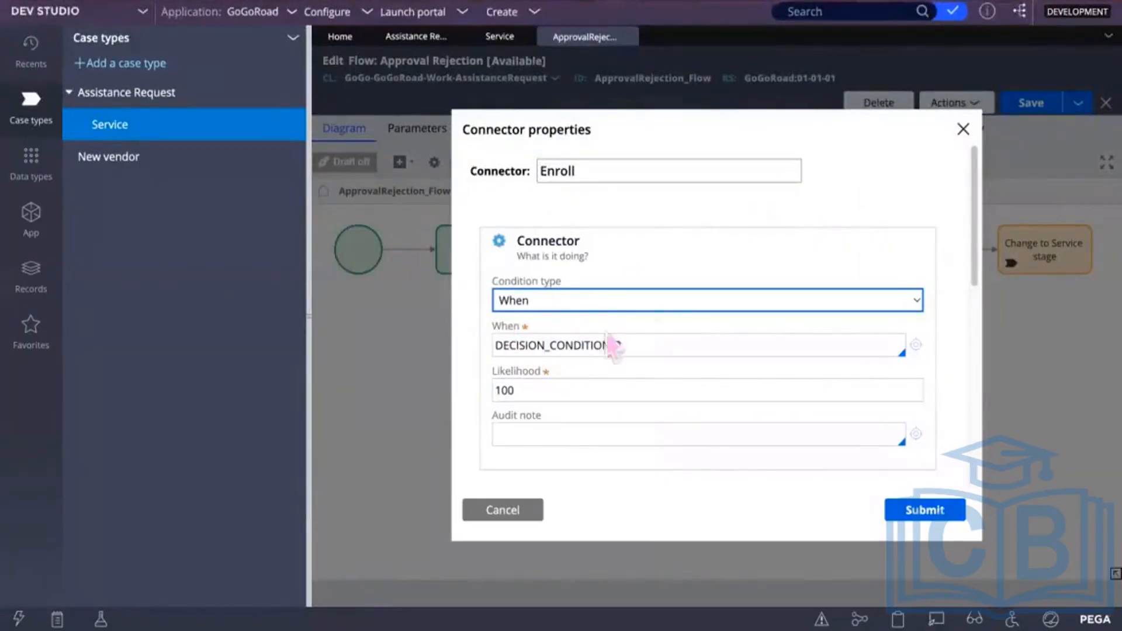
click(918, 345)
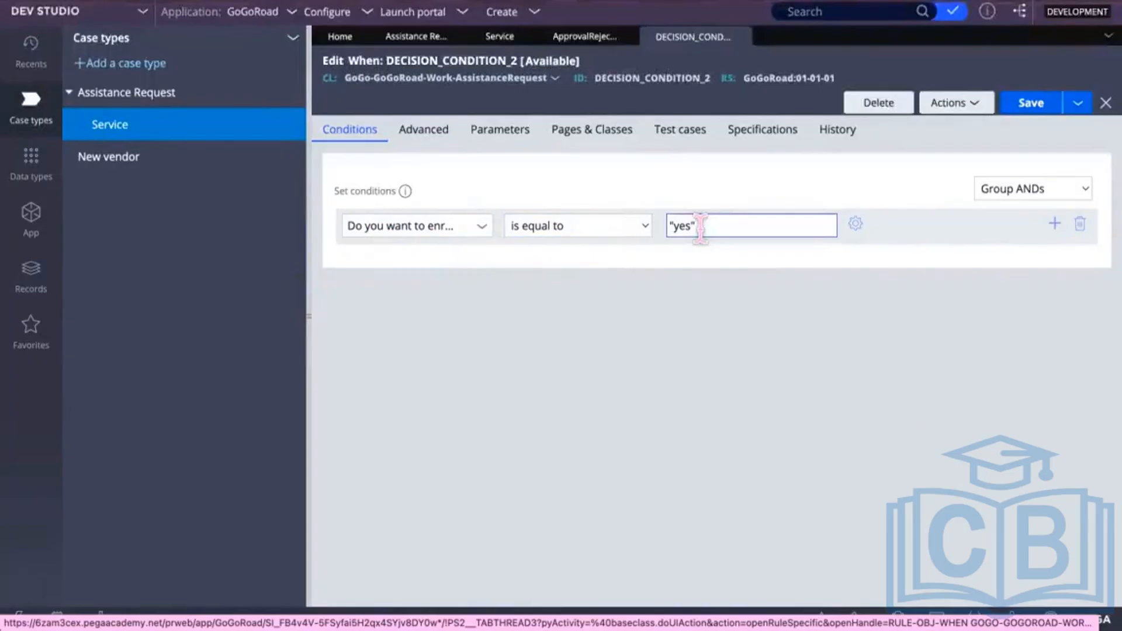
click(584, 40)
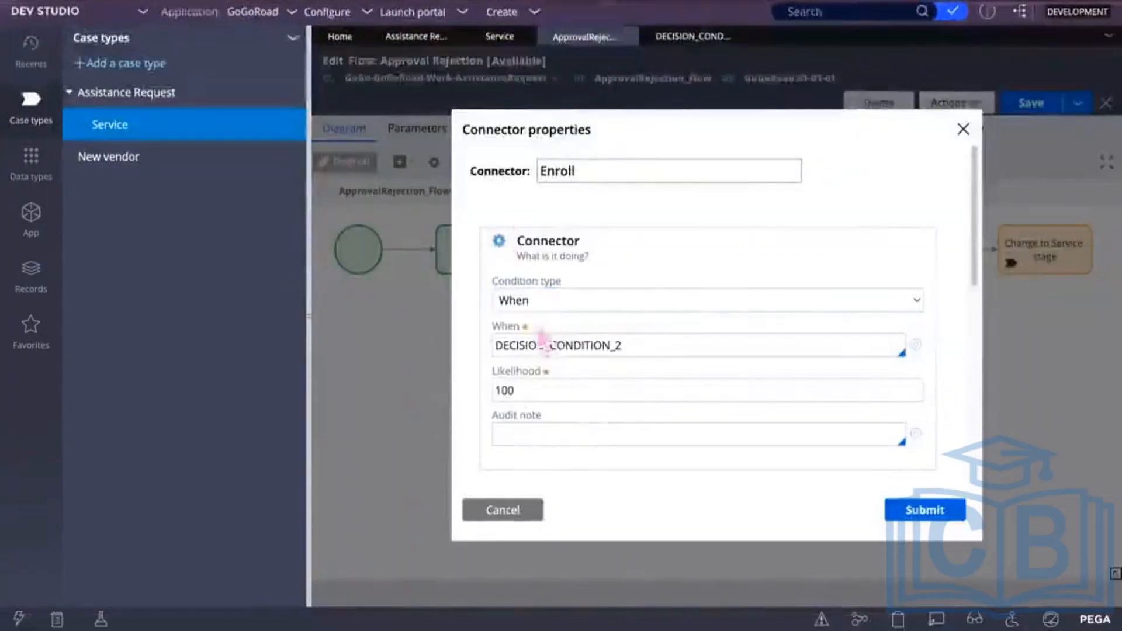
click(964, 127)
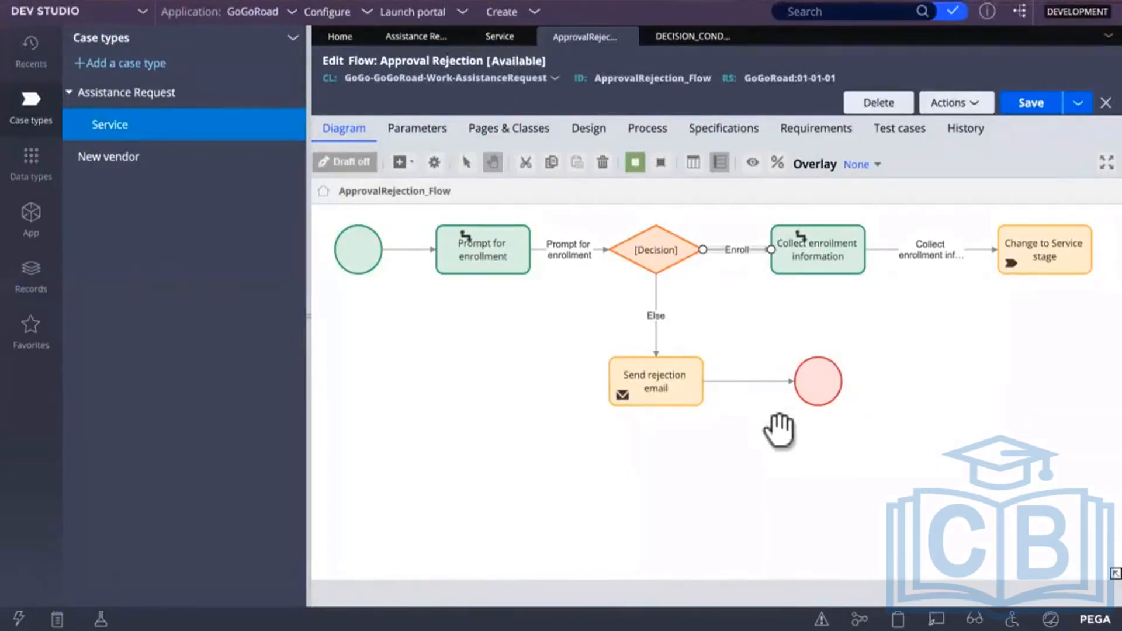
Submit the request's Prompt for enrollment form unanswered in the User Portal, and read the rejection email attached to the case
mouse_move(1081, 1)
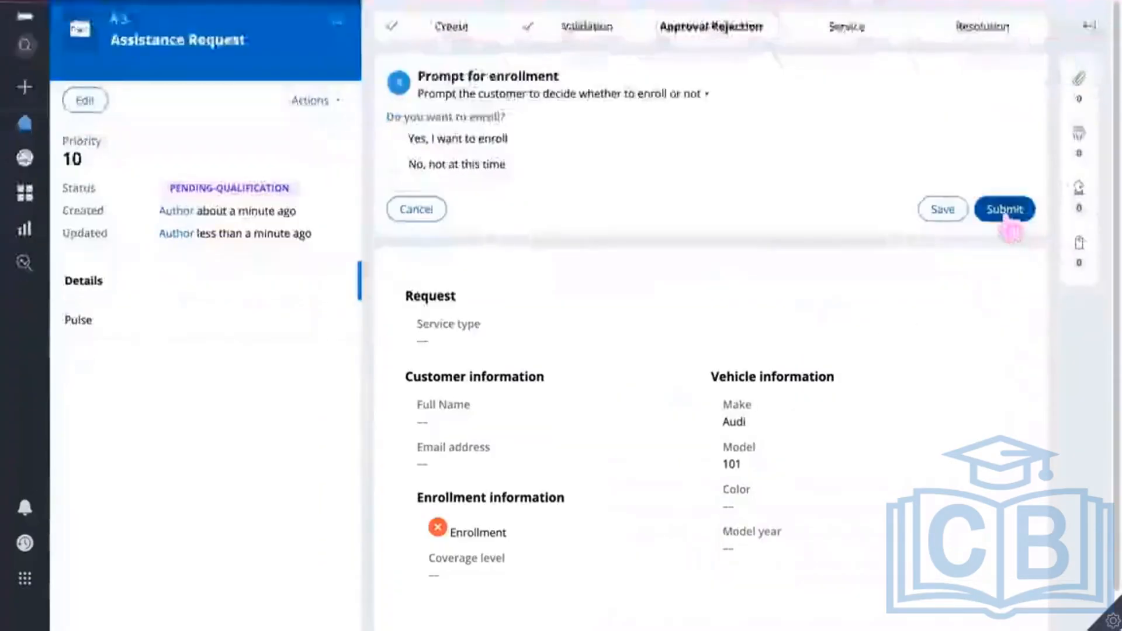
click(1005, 210)
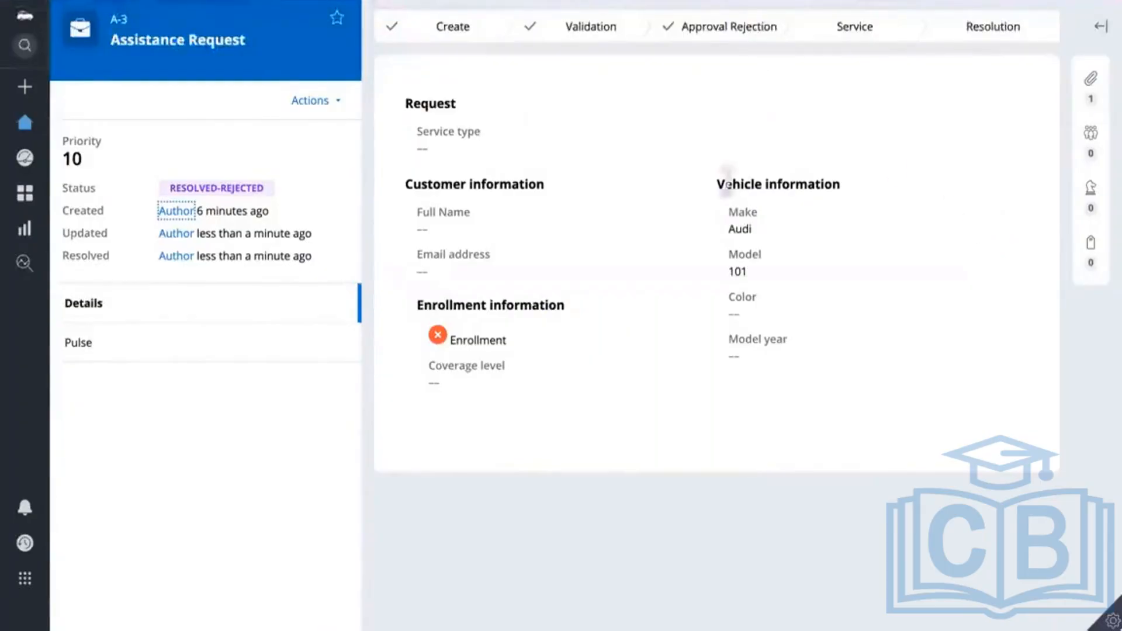
click(1098, 29)
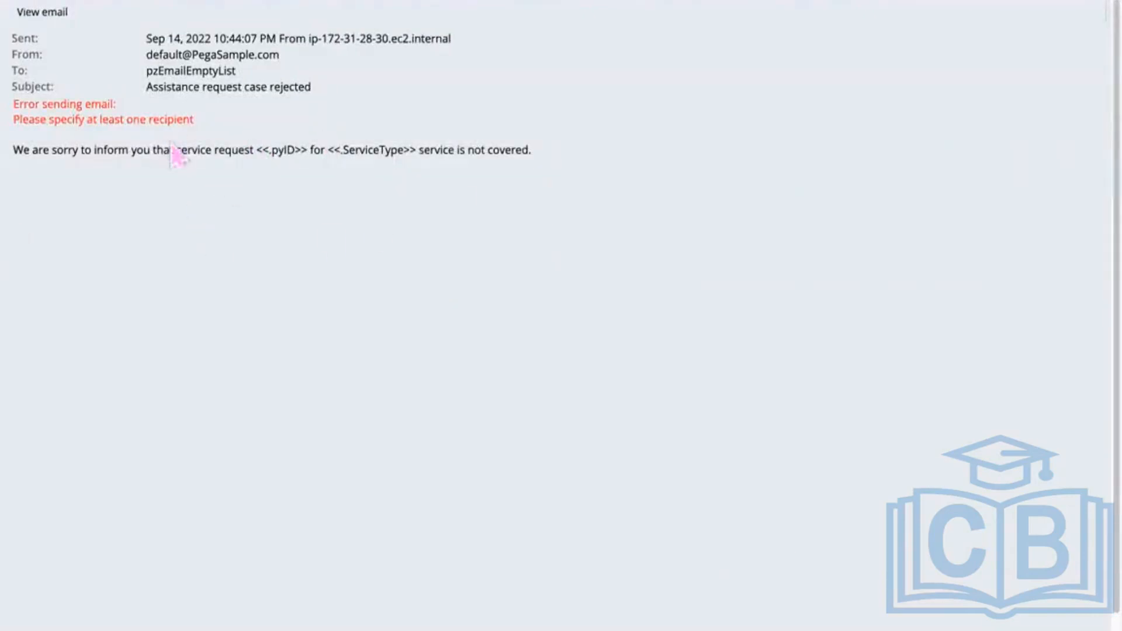
drag(541, 163, 456, 41)
click(184, 169)
drag(290, 151, 334, 175)
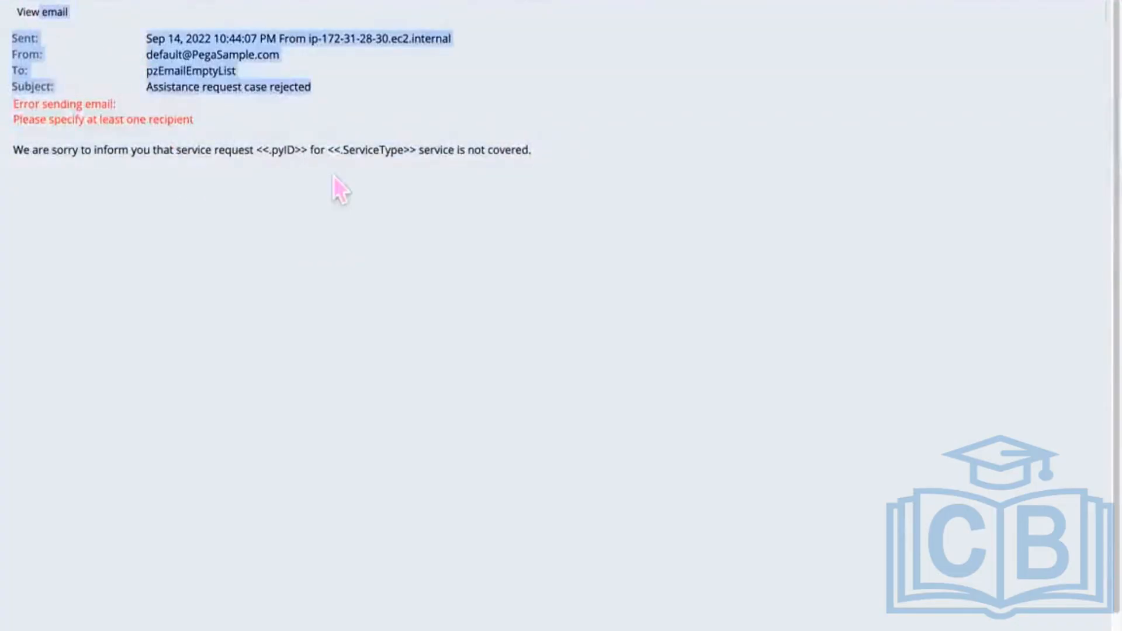
click(352, 188)
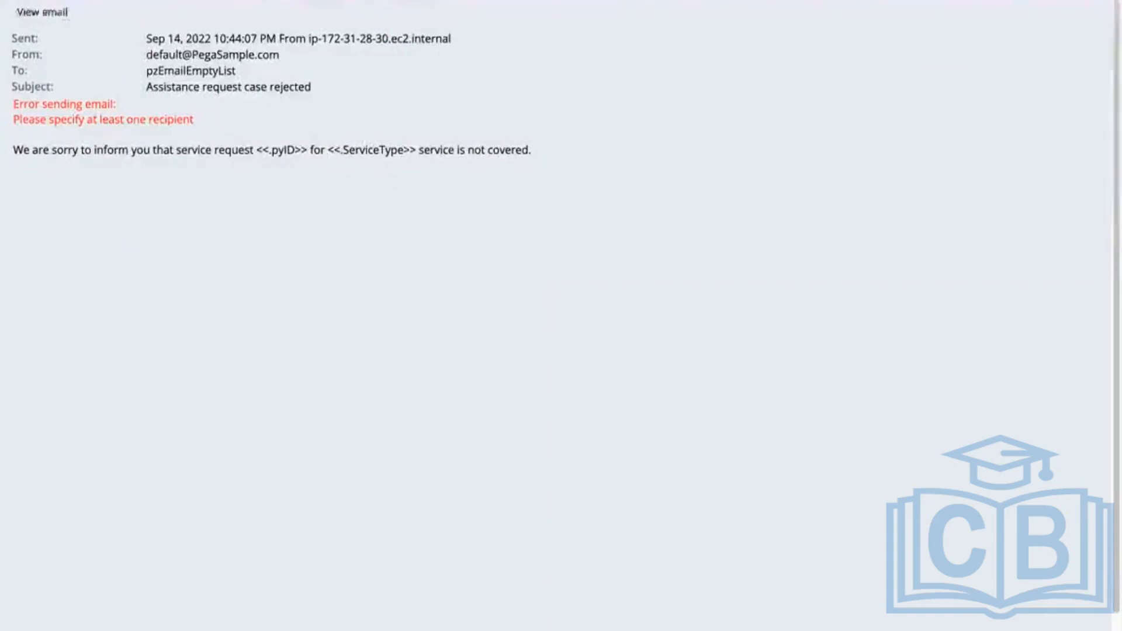
Compare the recipient, subject and message settings of the Send rejection email step in the Approval Rejection flow with the case's rejection email
click(809, 2)
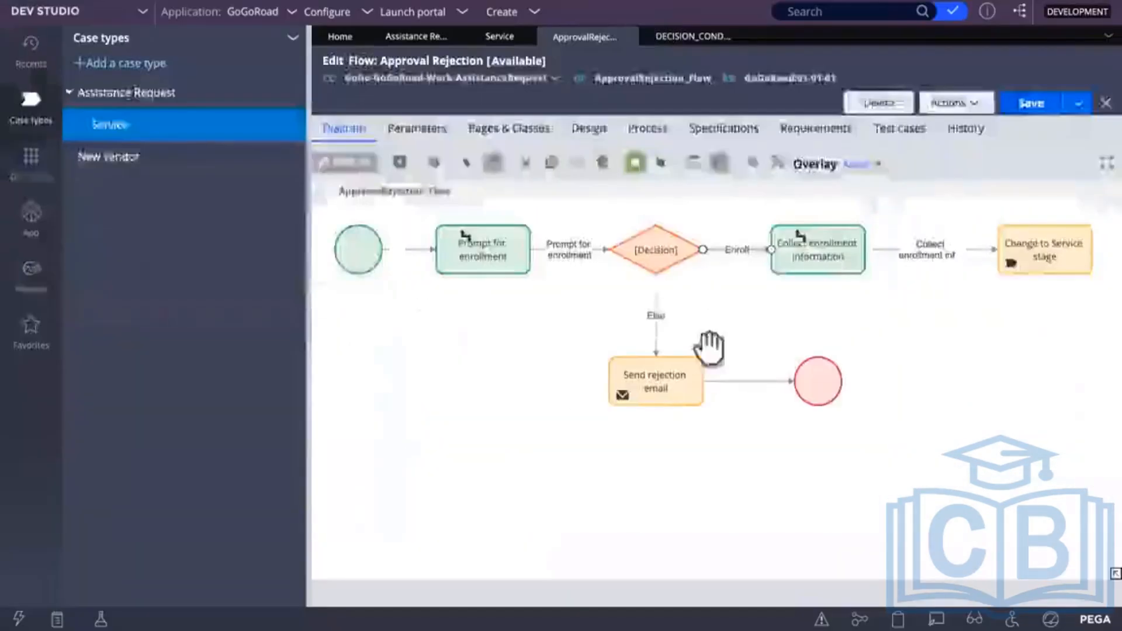
click(656, 389)
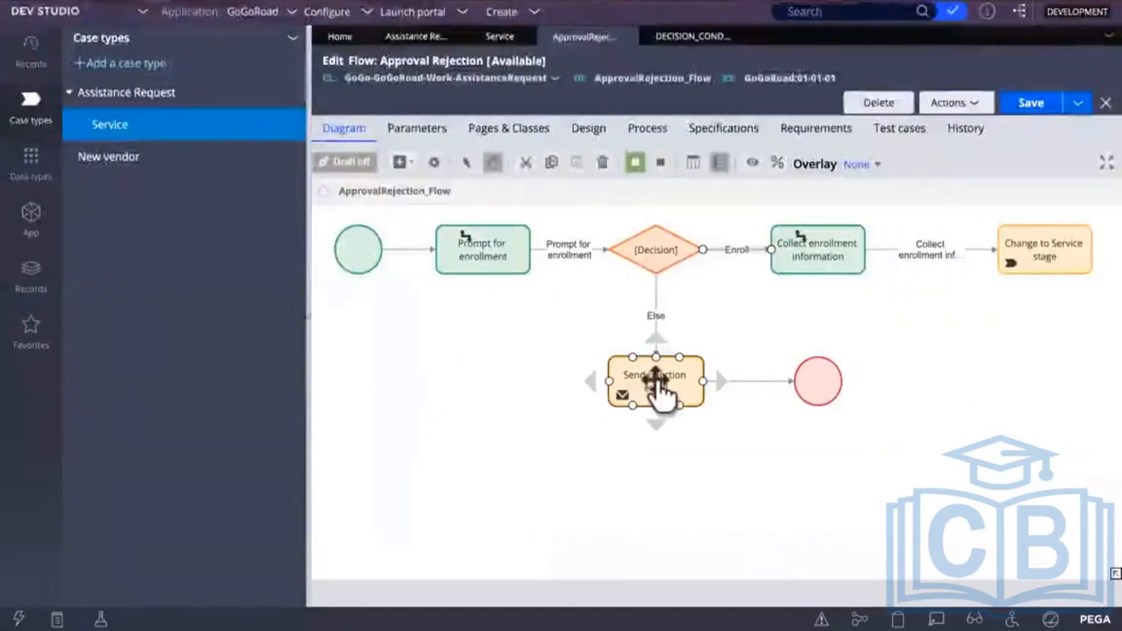
double_click(657, 389)
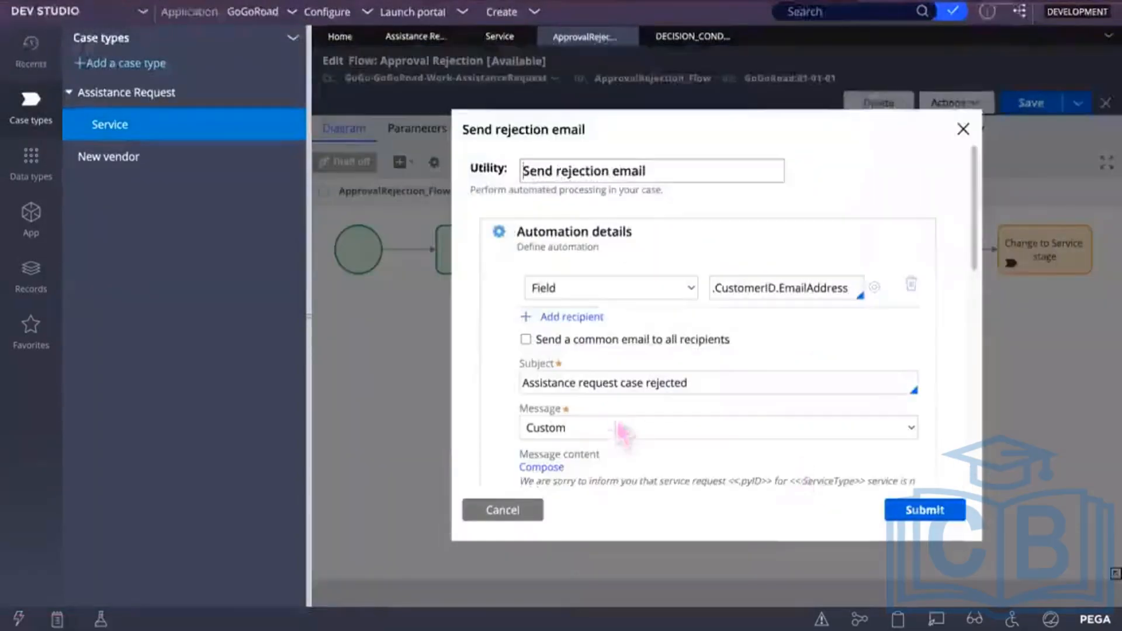
scroll(690, 338, down, 5)
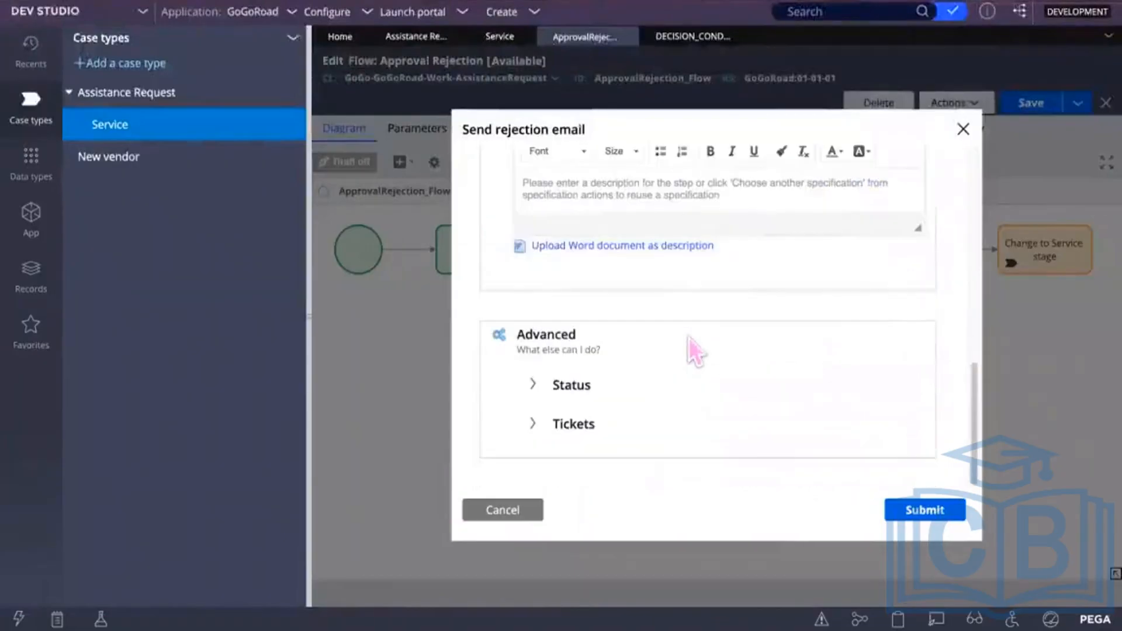
scroll(690, 337, up, 1)
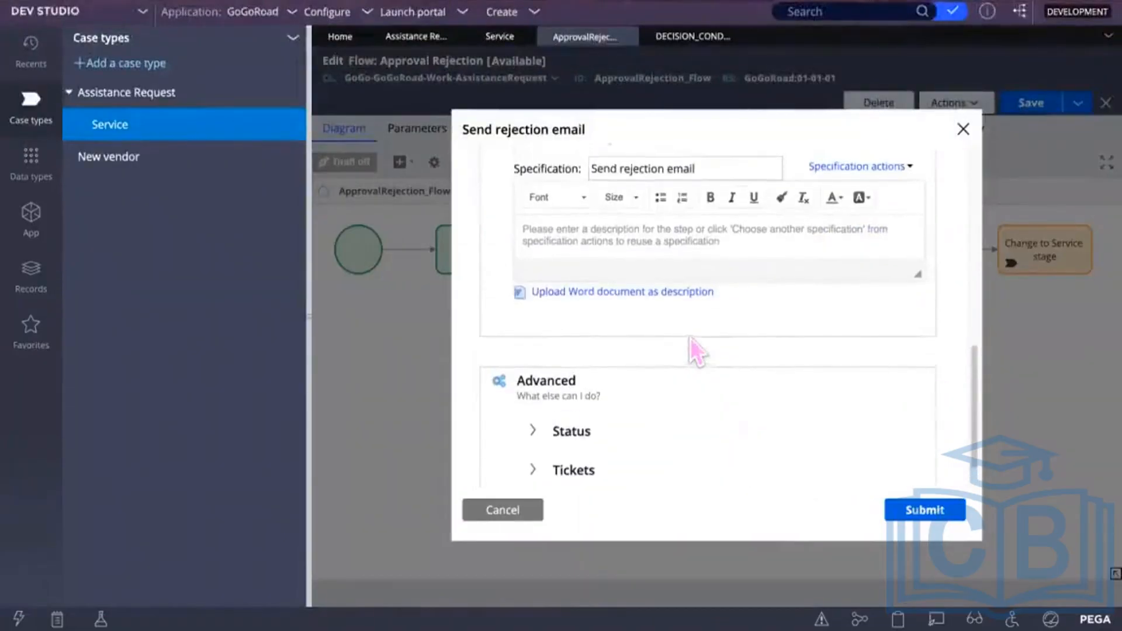
scroll(689, 338, up, 3)
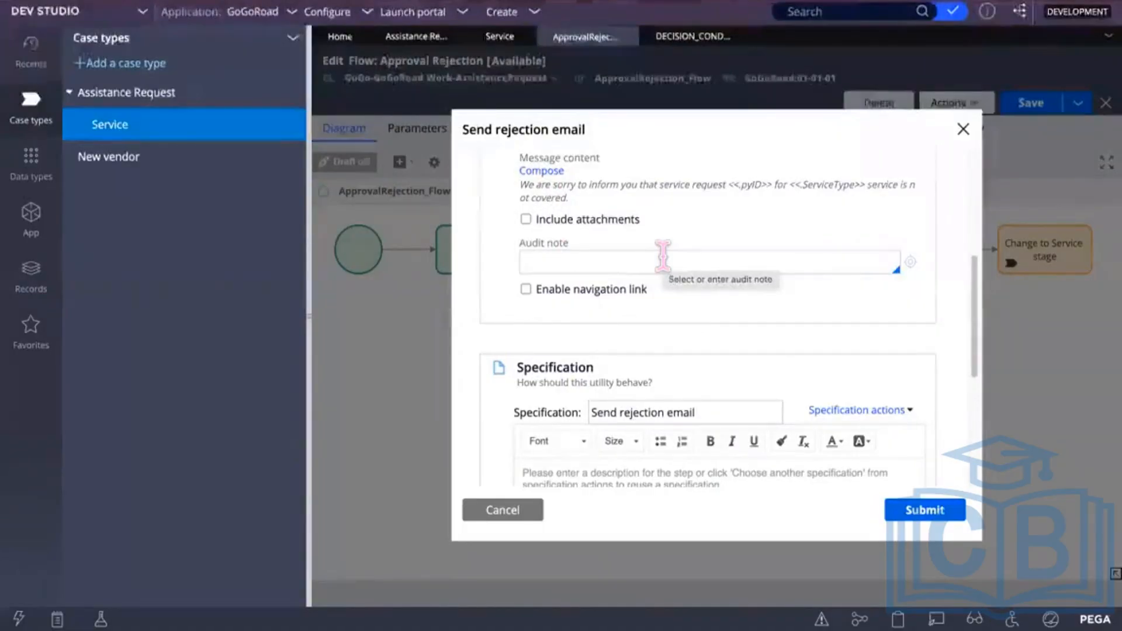
scroll(695, 374, down, 4)
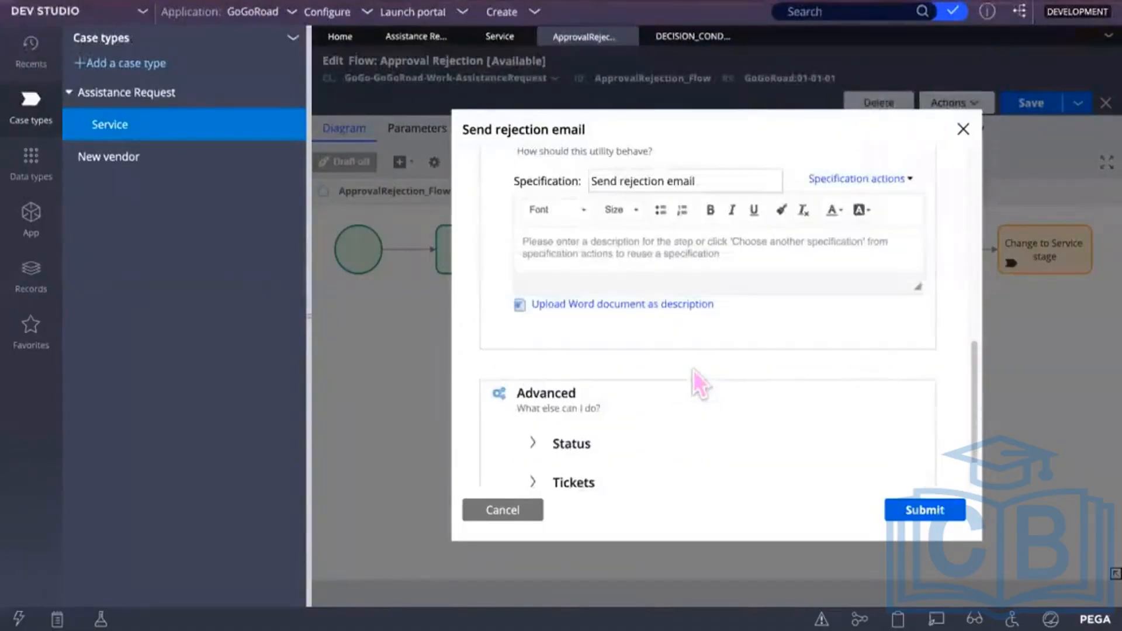
scroll(693, 370, down, 1)
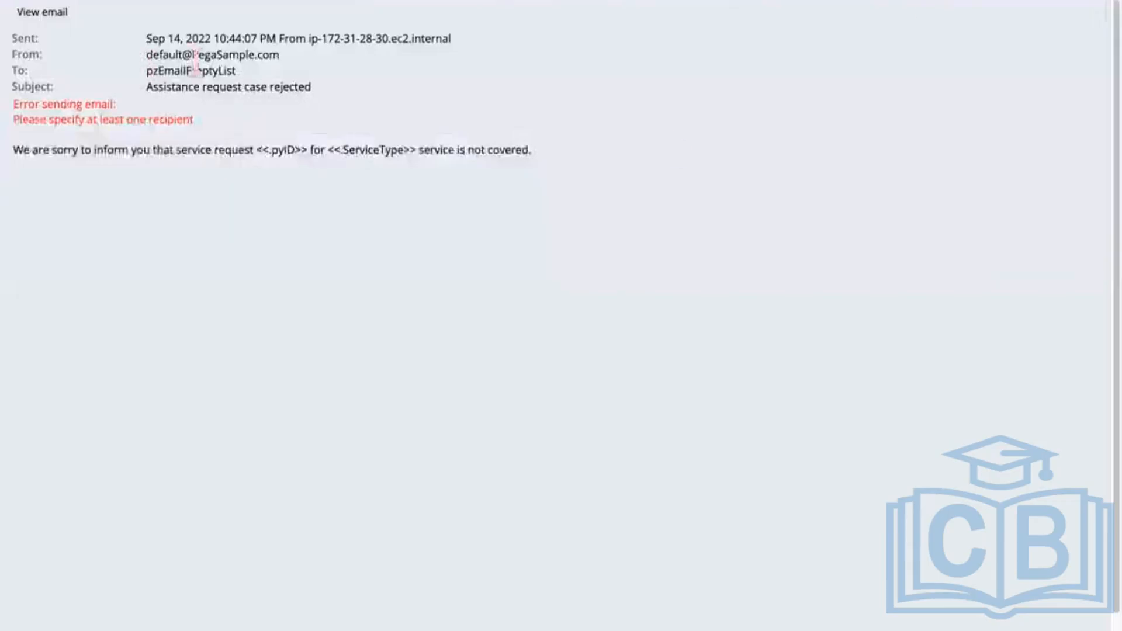
triple_click(24, 153)
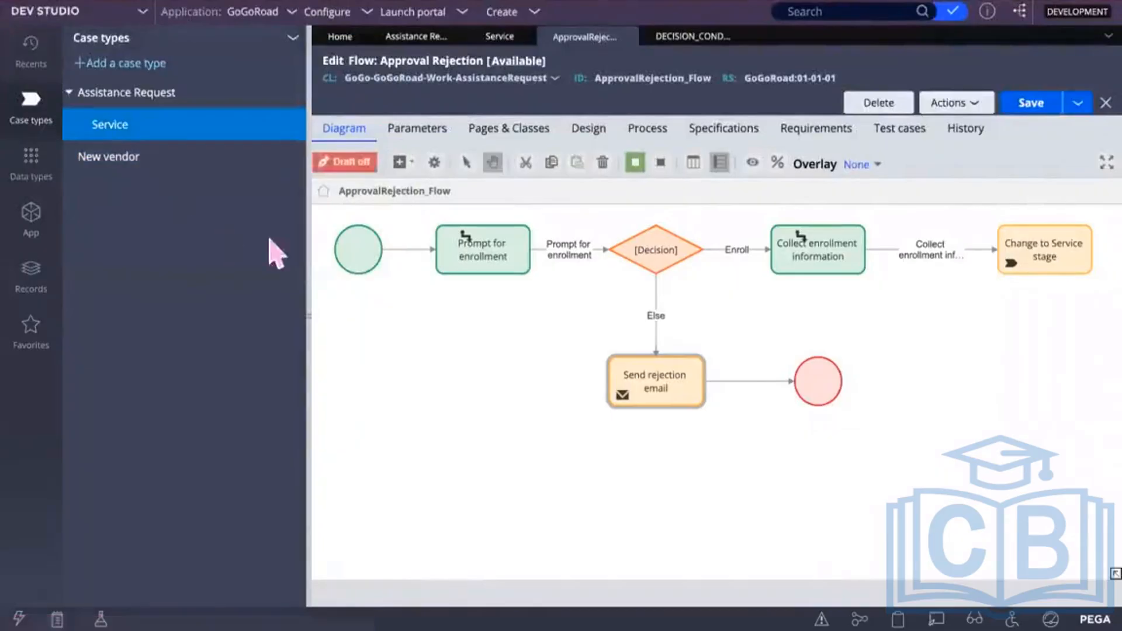
Open the Prompt for enrollment assignment's properties in the Approval Rejection flow, and go to its service level setting
click(473, 250)
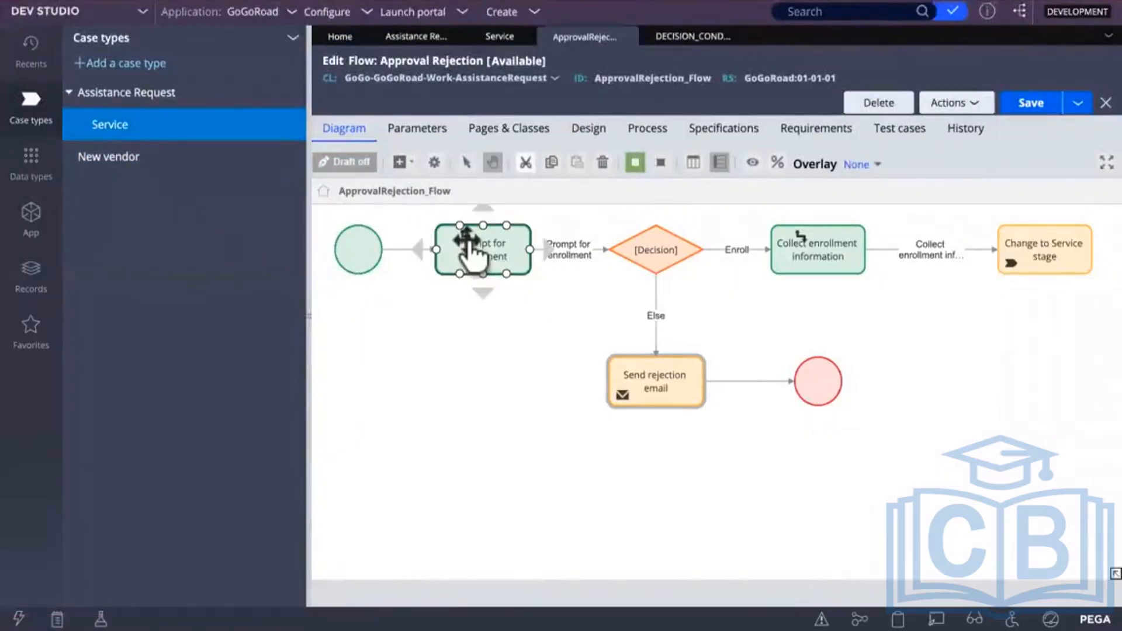
double_click(473, 250)
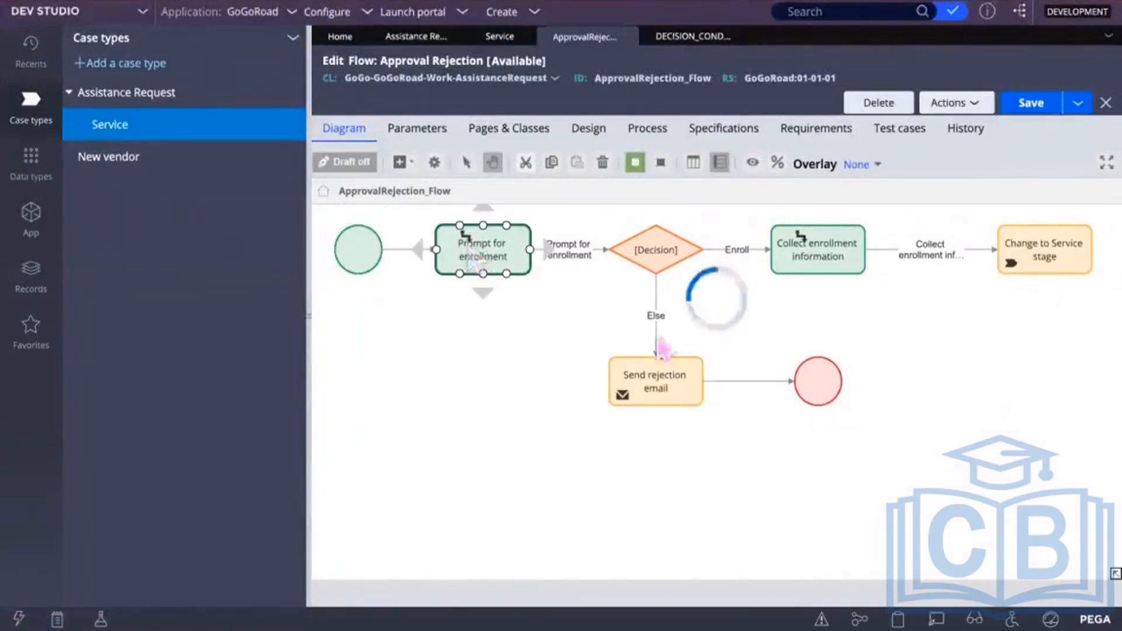
scroll(637, 368, down, 1)
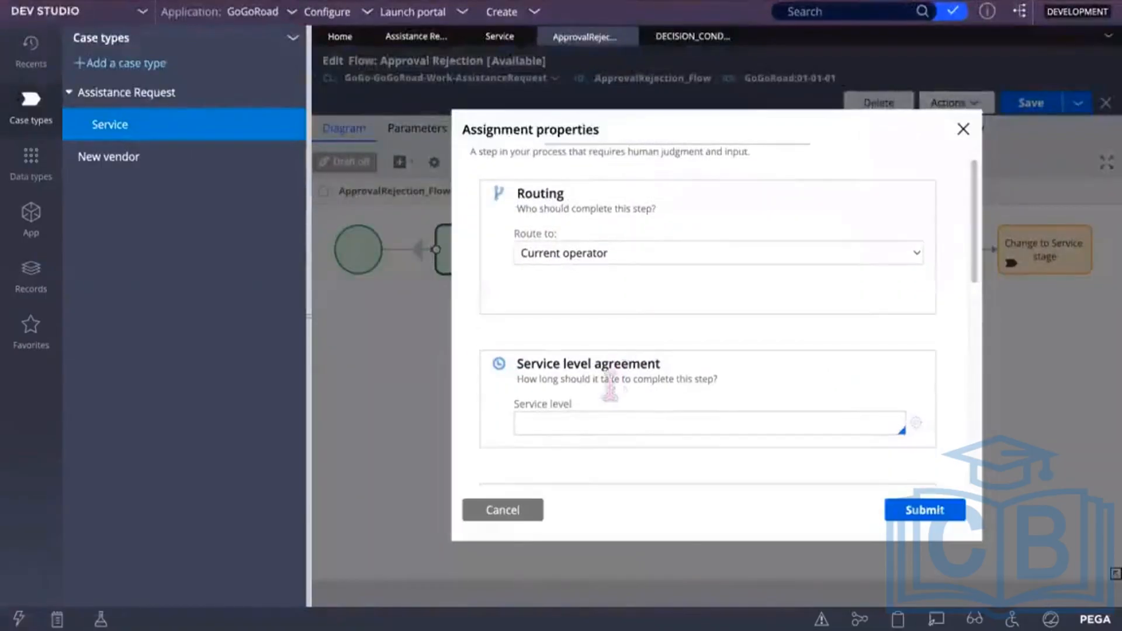
click(585, 423)
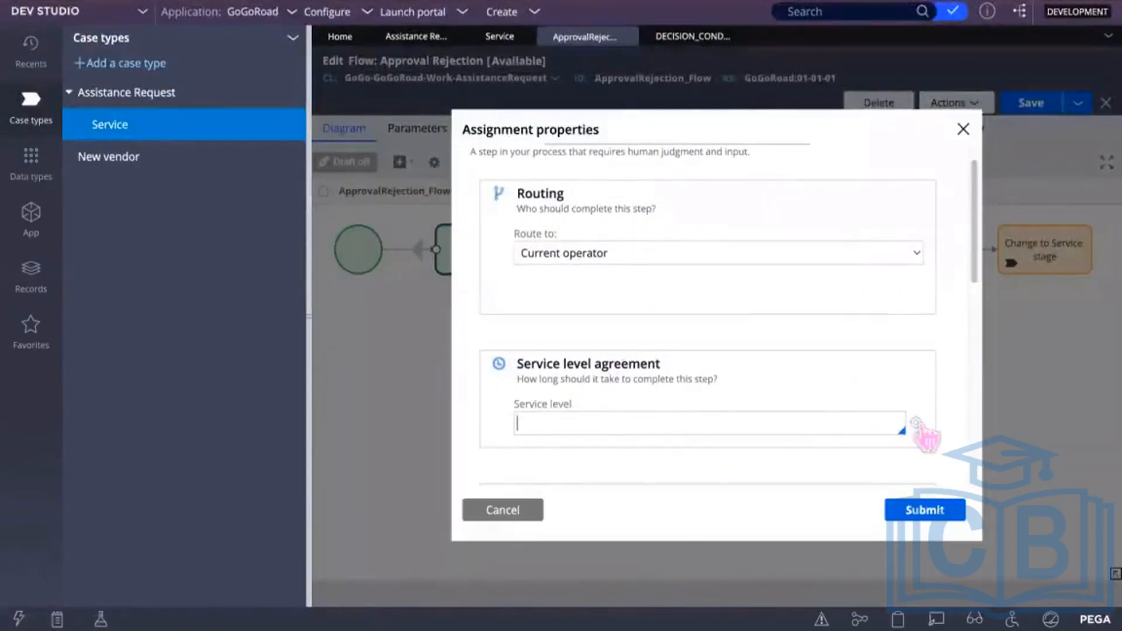
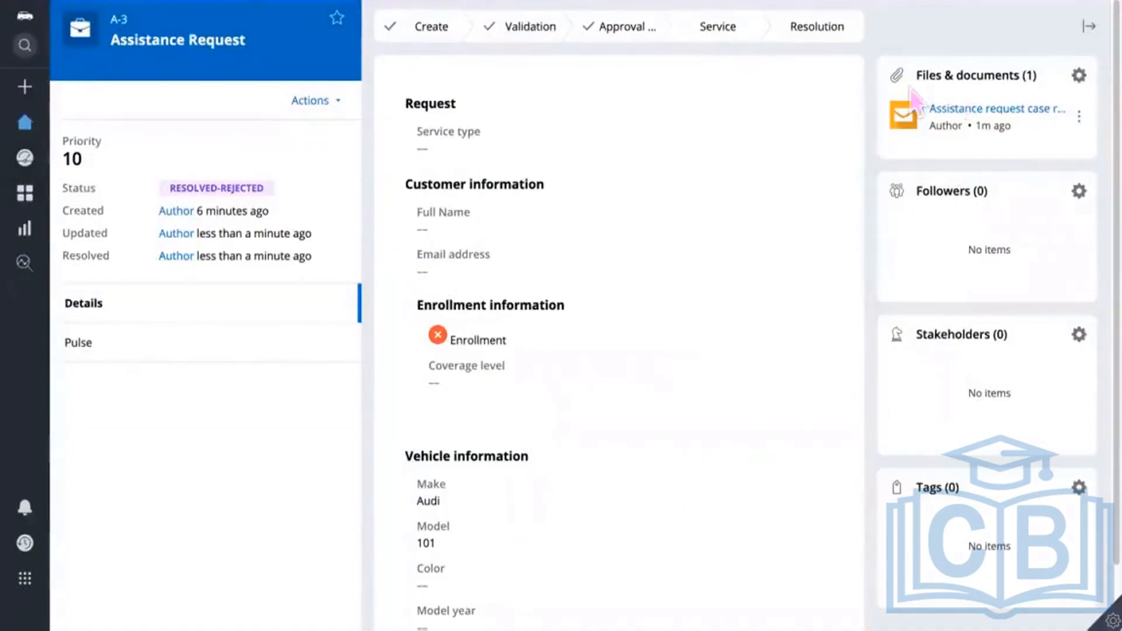
Review the rejected Assistance Request's full case history in the User Portal, back to its creation, and close the history
click(337, 105)
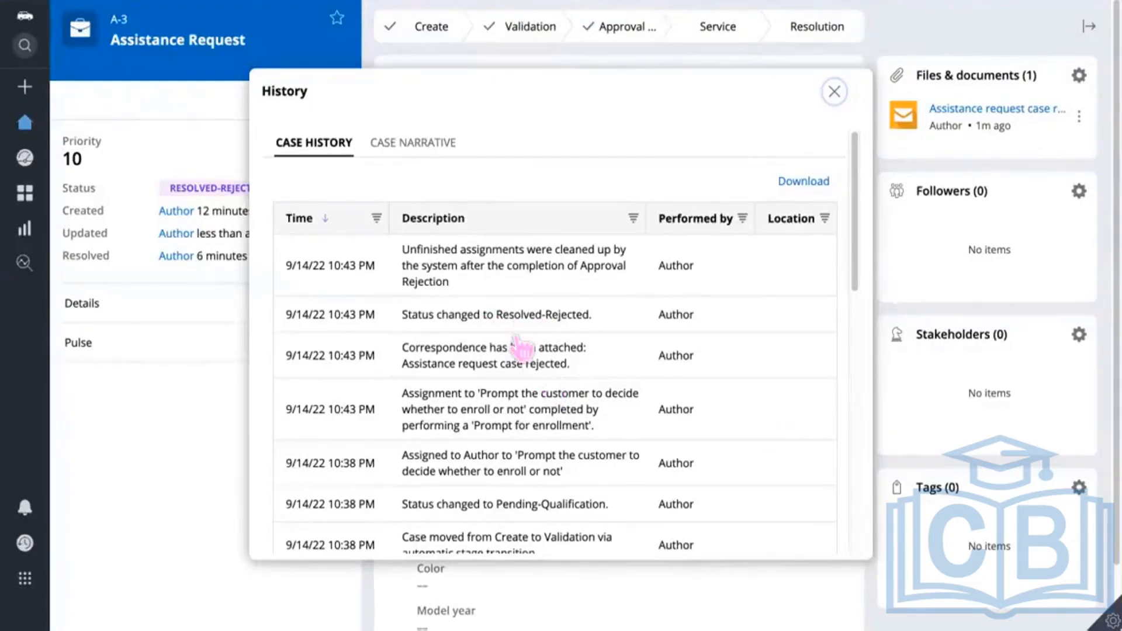
scroll(524, 367, down, 10)
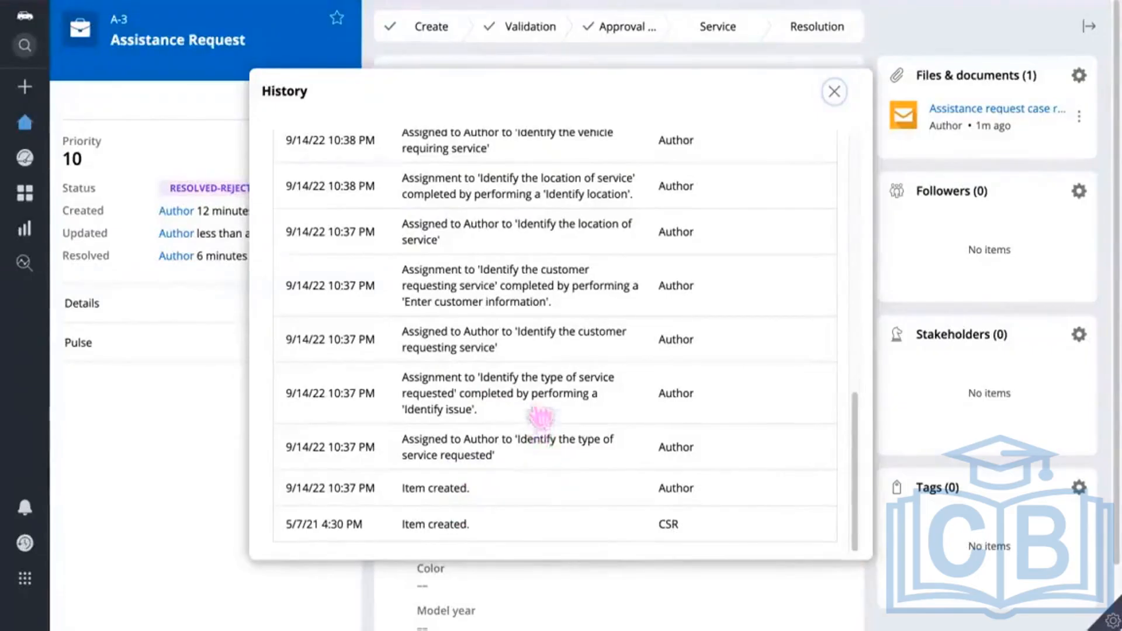
scroll(532, 397, up, 1)
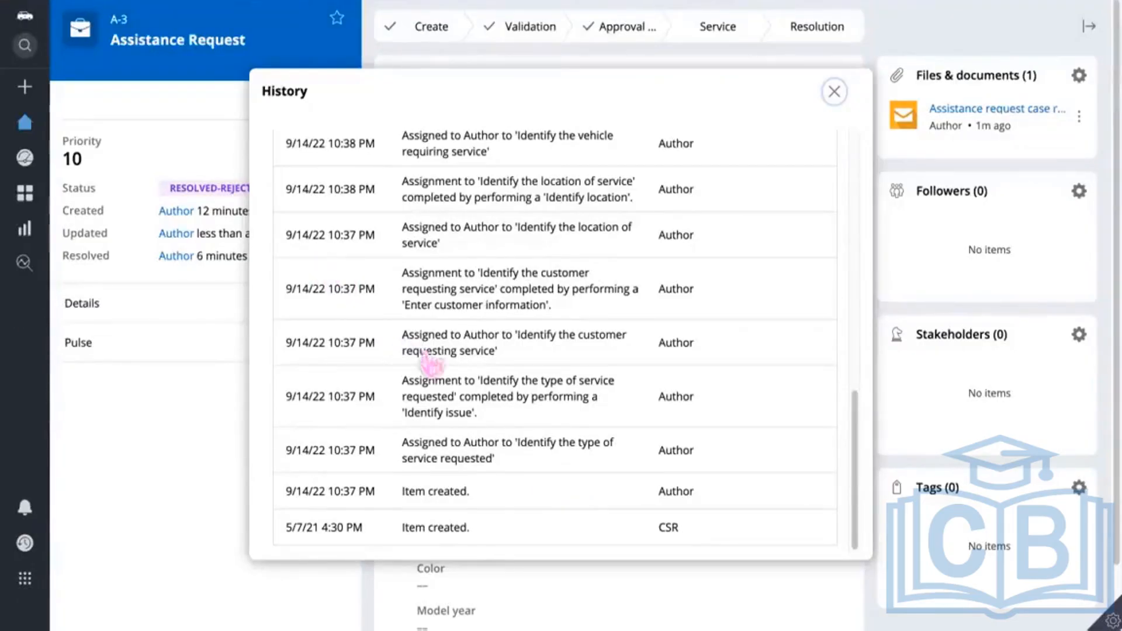
click(834, 91)
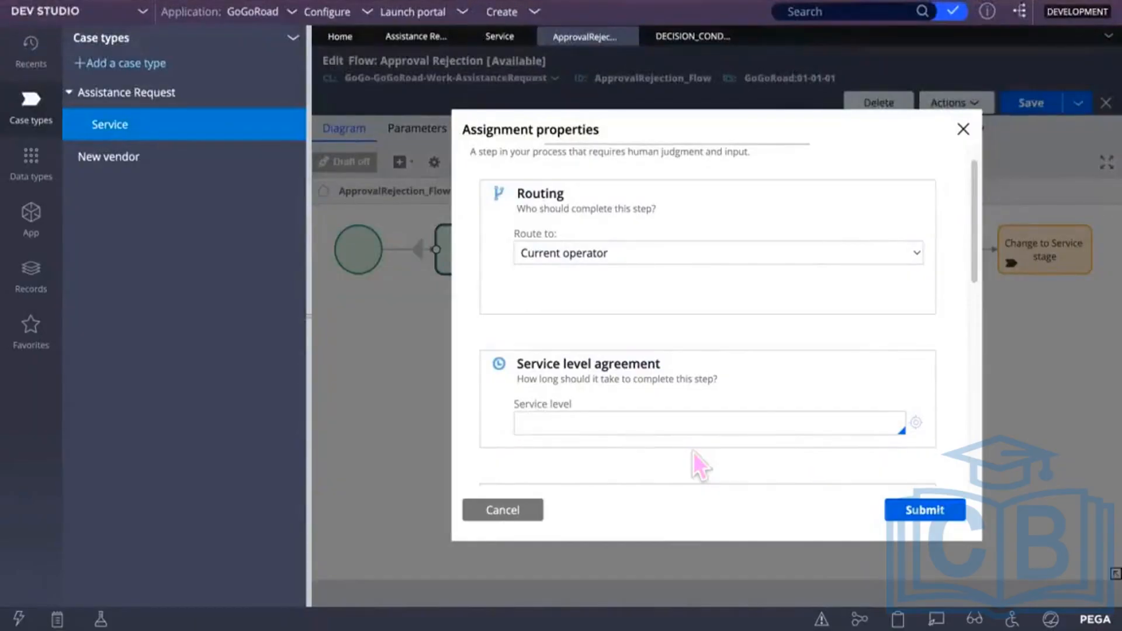
Enter TestSLA as the Prompt for enrollment assignment's service level in Dev Studio, and create the TestSLA service level agreement record
text(Test)
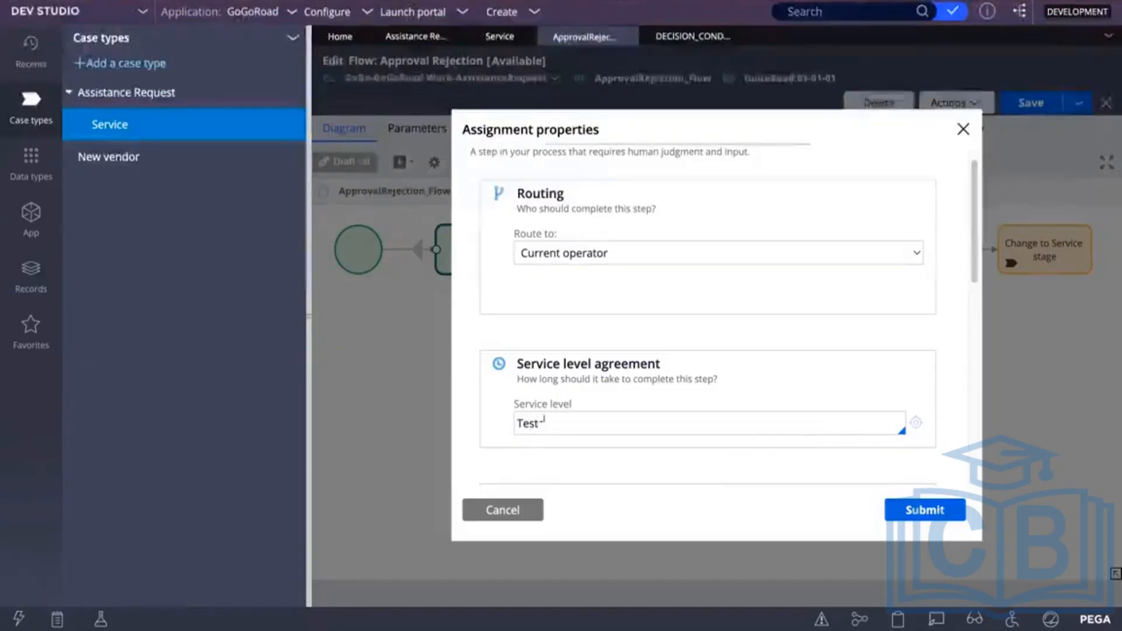
text(erSLA)
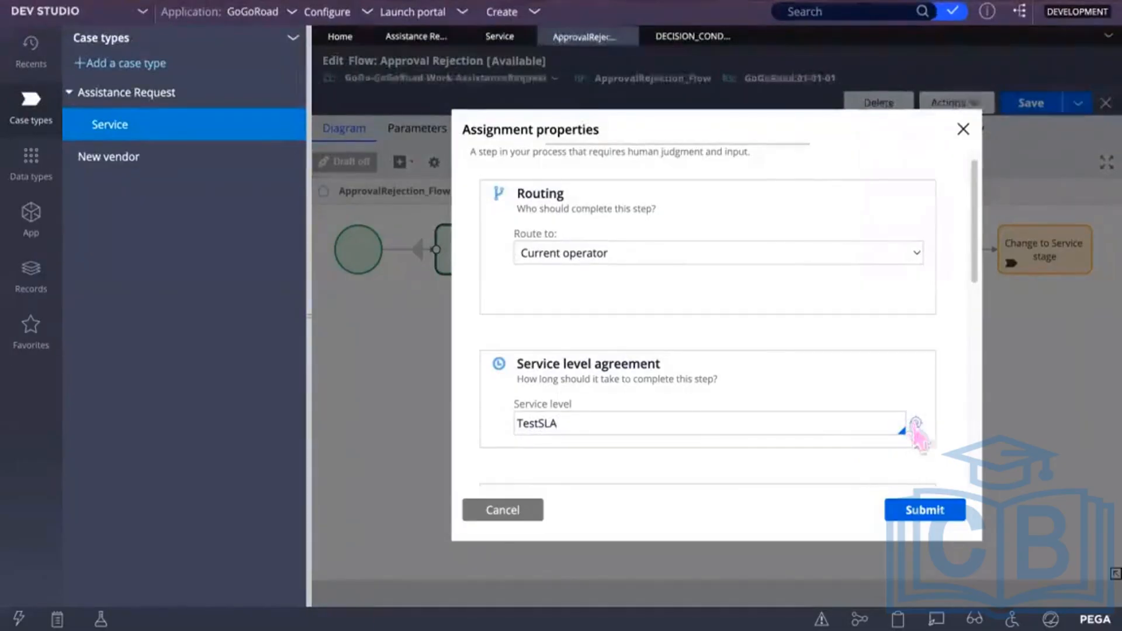
click(915, 427)
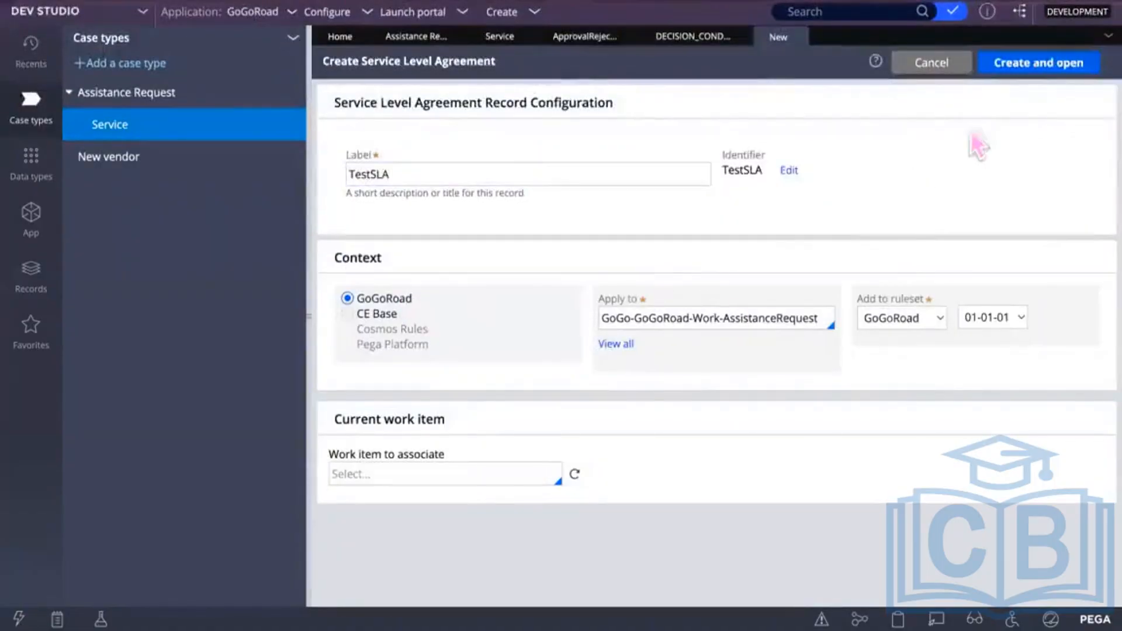
click(1030, 69)
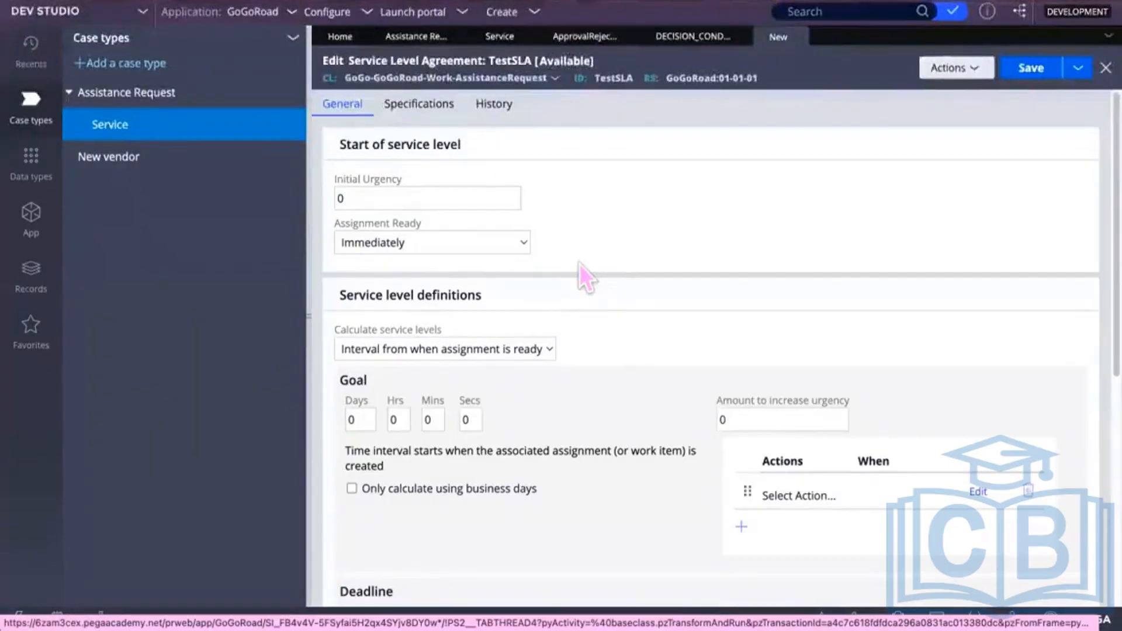
Try a timed delay of 5 minutes for TestSLA's assignment readiness, and return the setting to Immediately
click(525, 242)
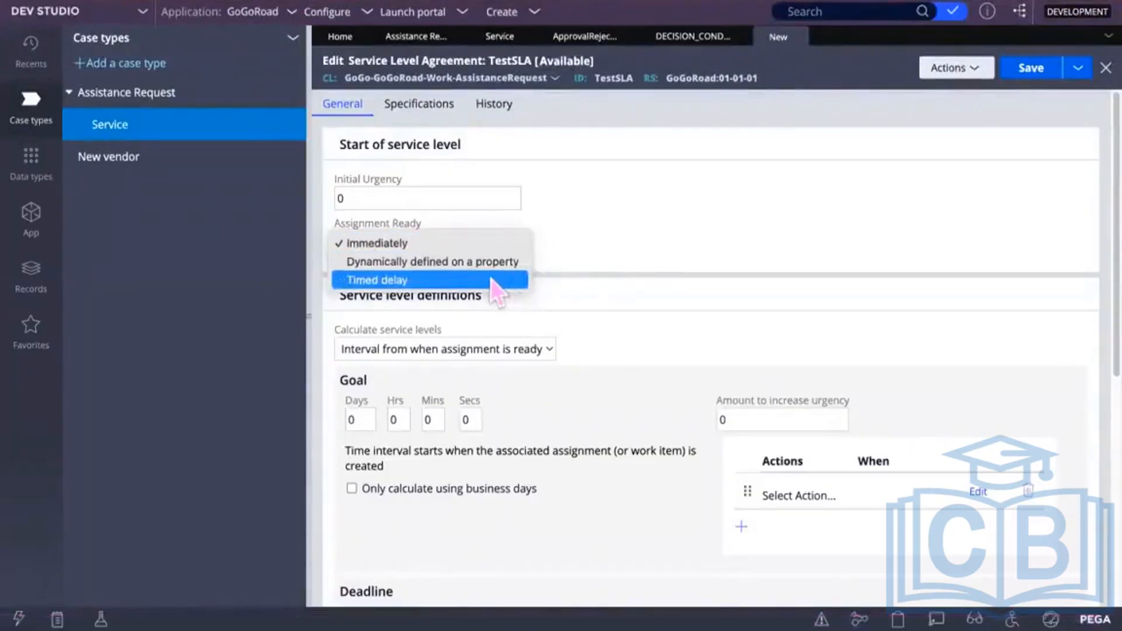
click(460, 282)
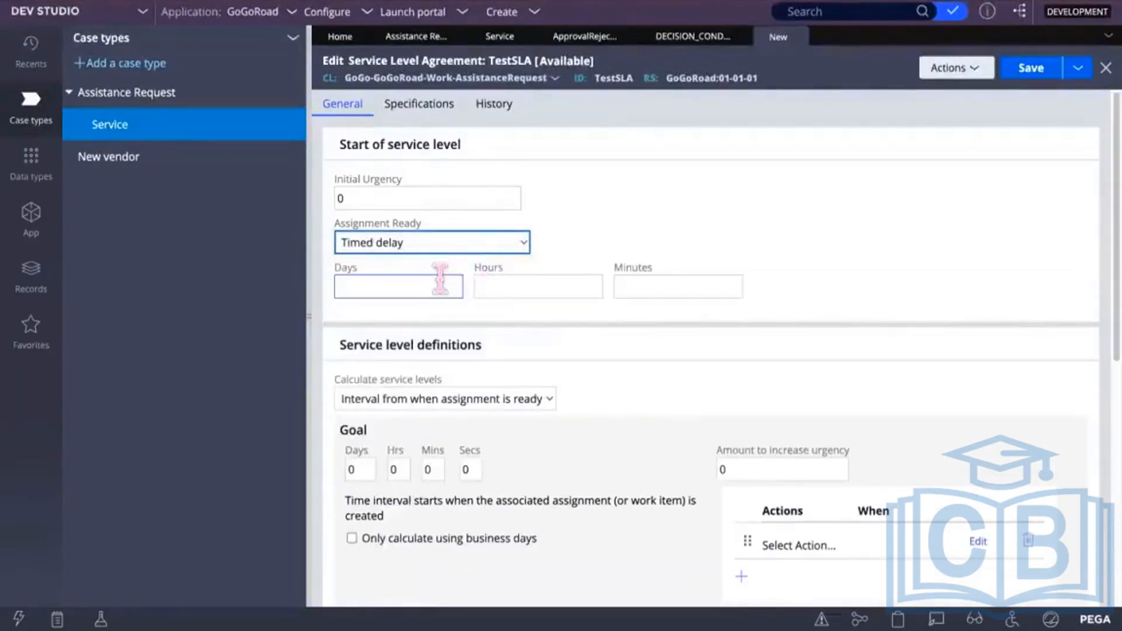
click(456, 287)
click(637, 287)
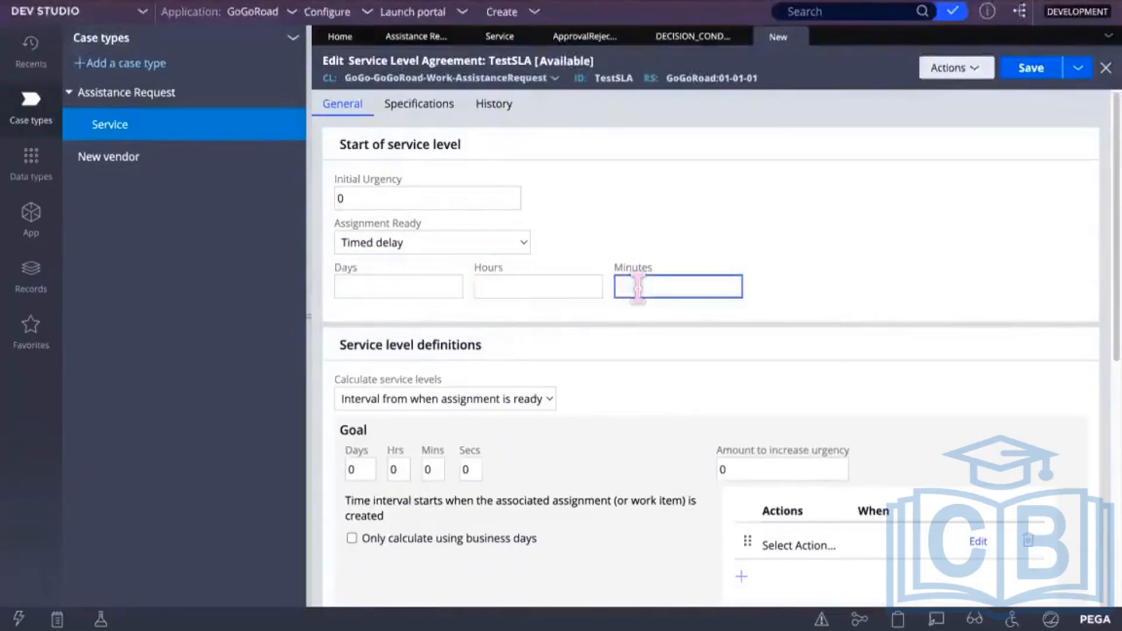
text(5)
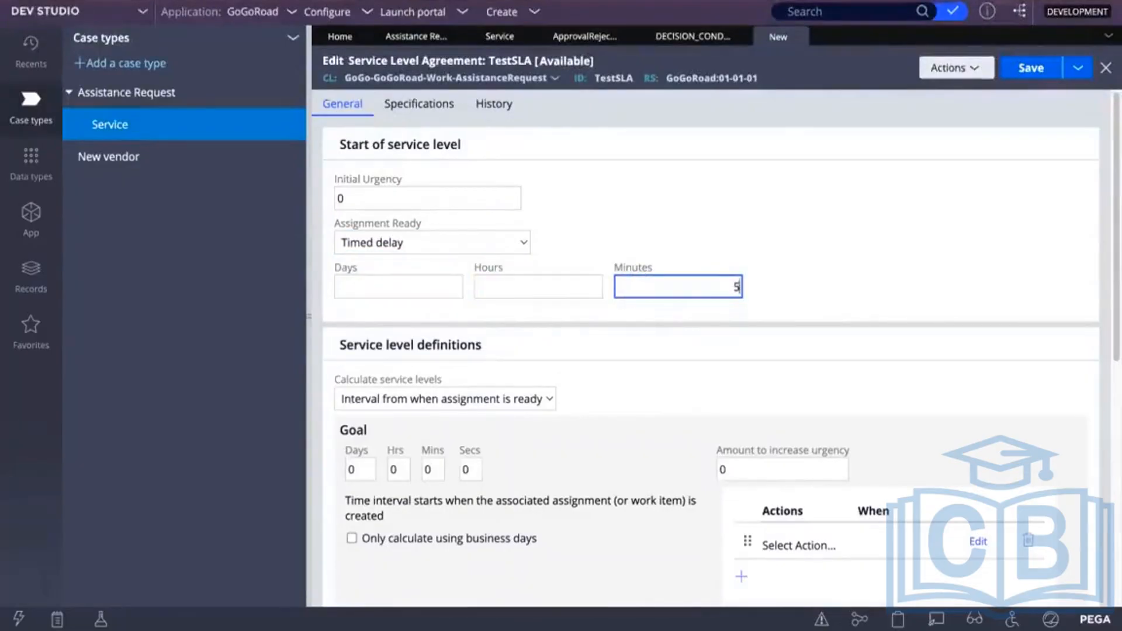
key(BackSpace)
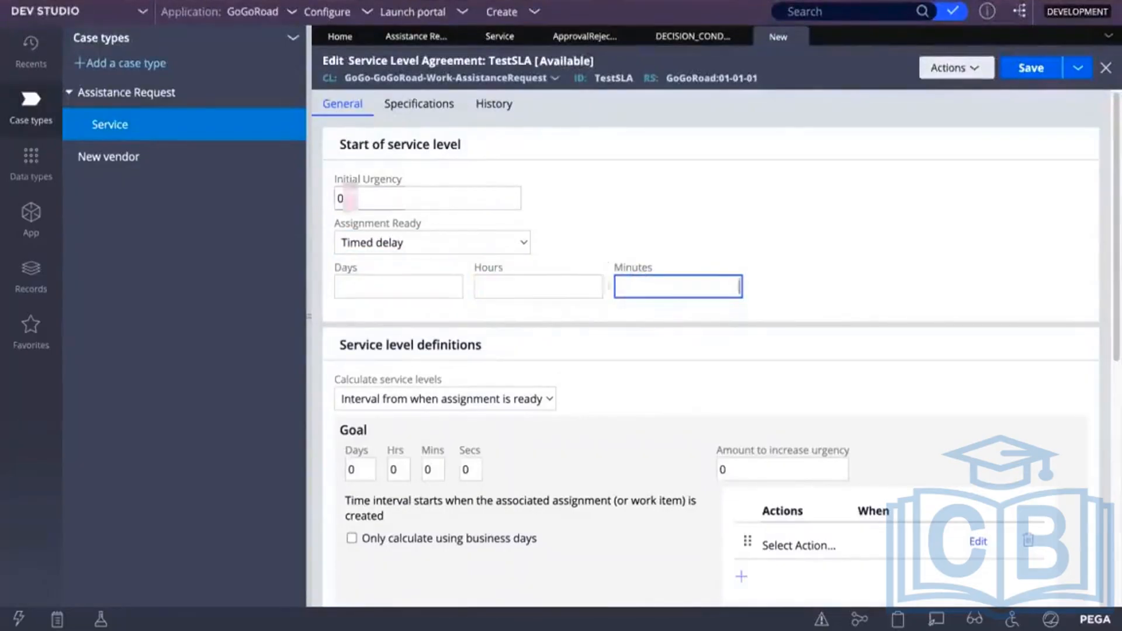
click(514, 245)
click(403, 207)
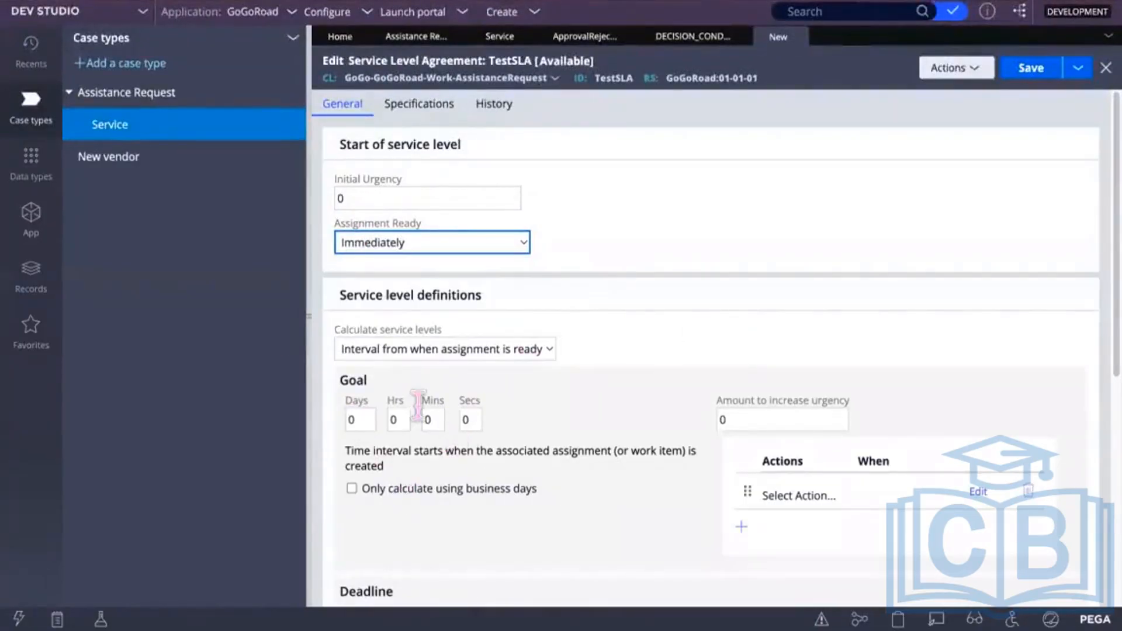
Set TestSLA's goal interval to 1 minute and its deadline interval to 2 minutes
scroll(413, 501, down, 5)
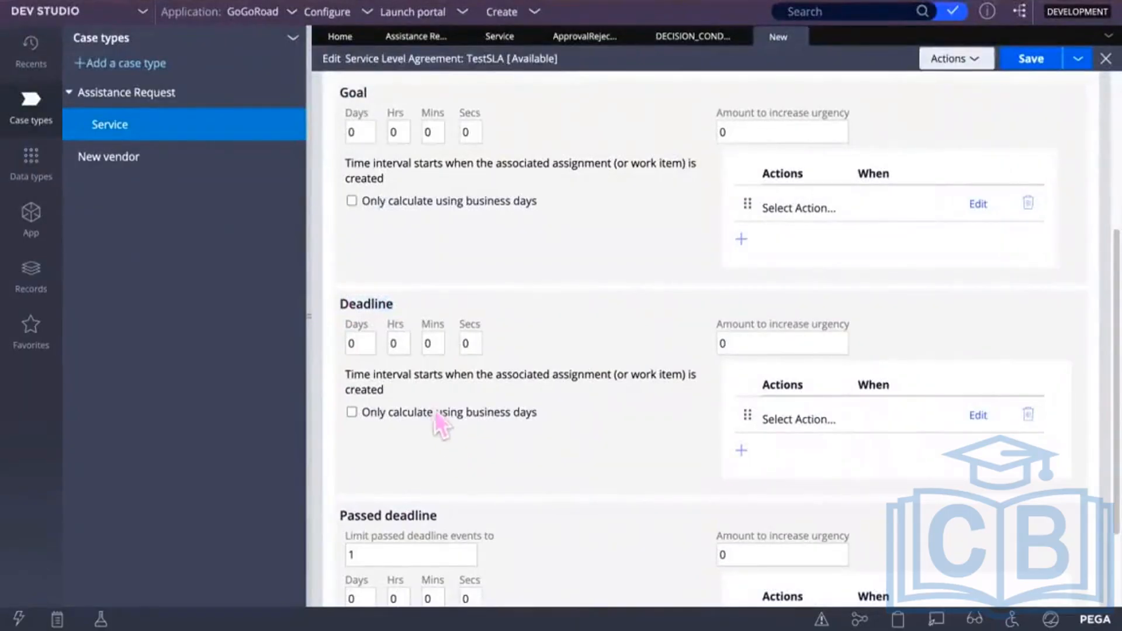
scroll(444, 375, up, 1)
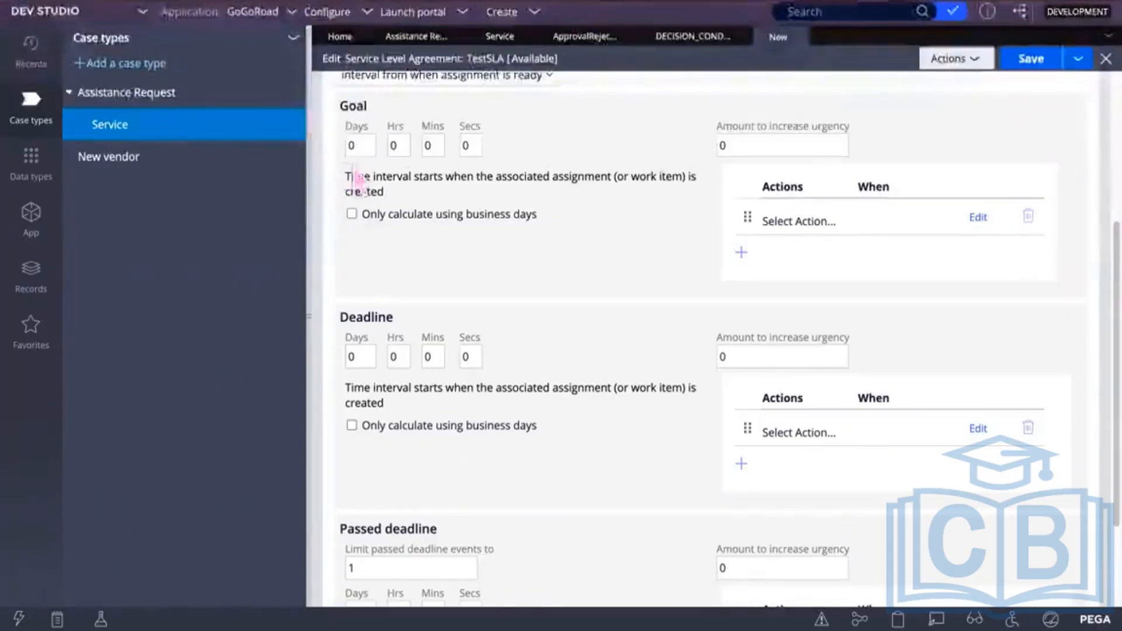
click(433, 146)
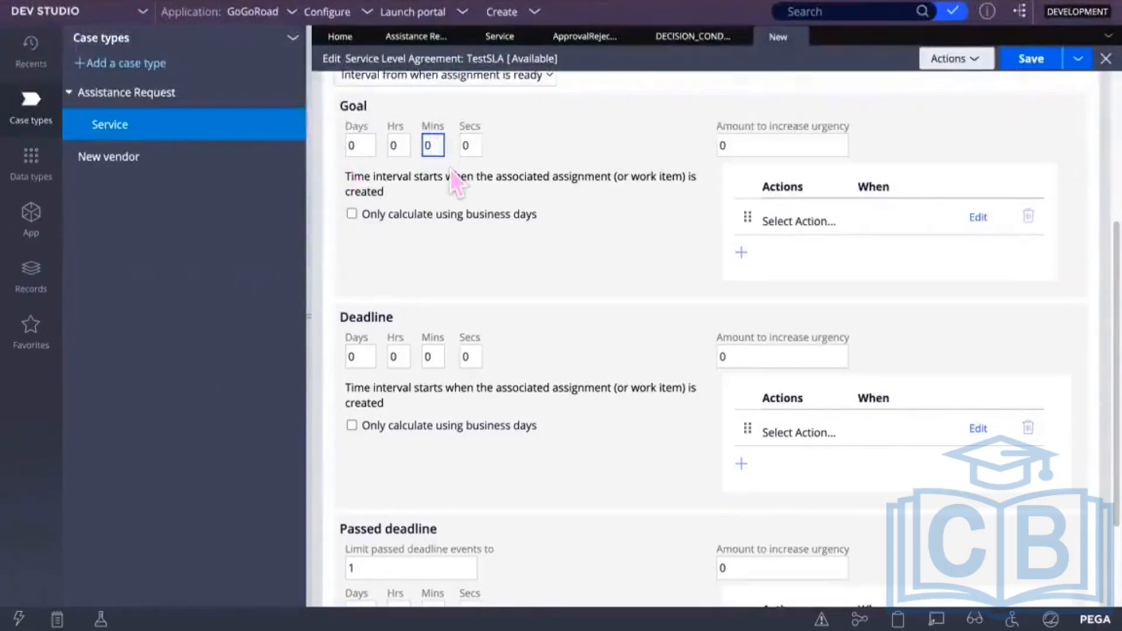
key(BackSpace)
text(1)
click(433, 356)
key(BackSpace)
text(2)
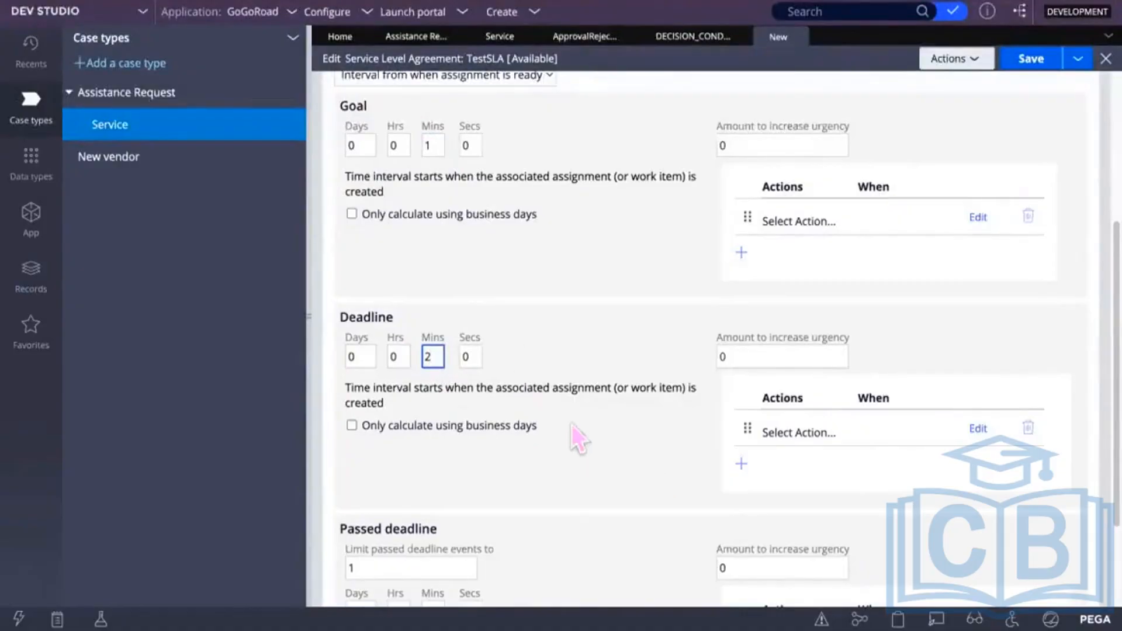
click(602, 440)
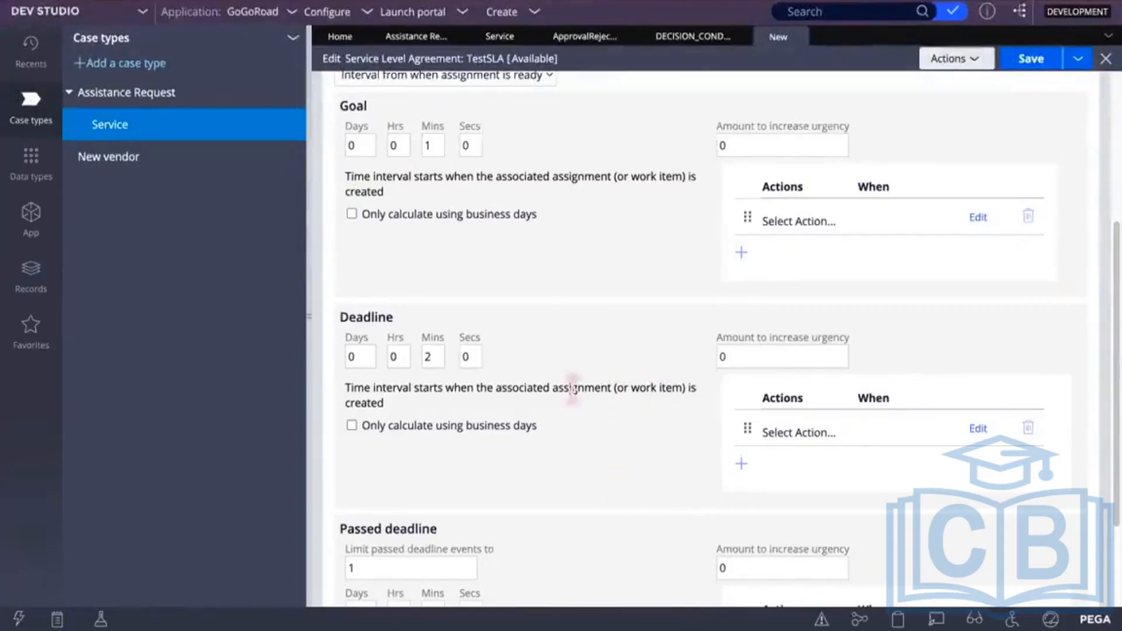
click(435, 147)
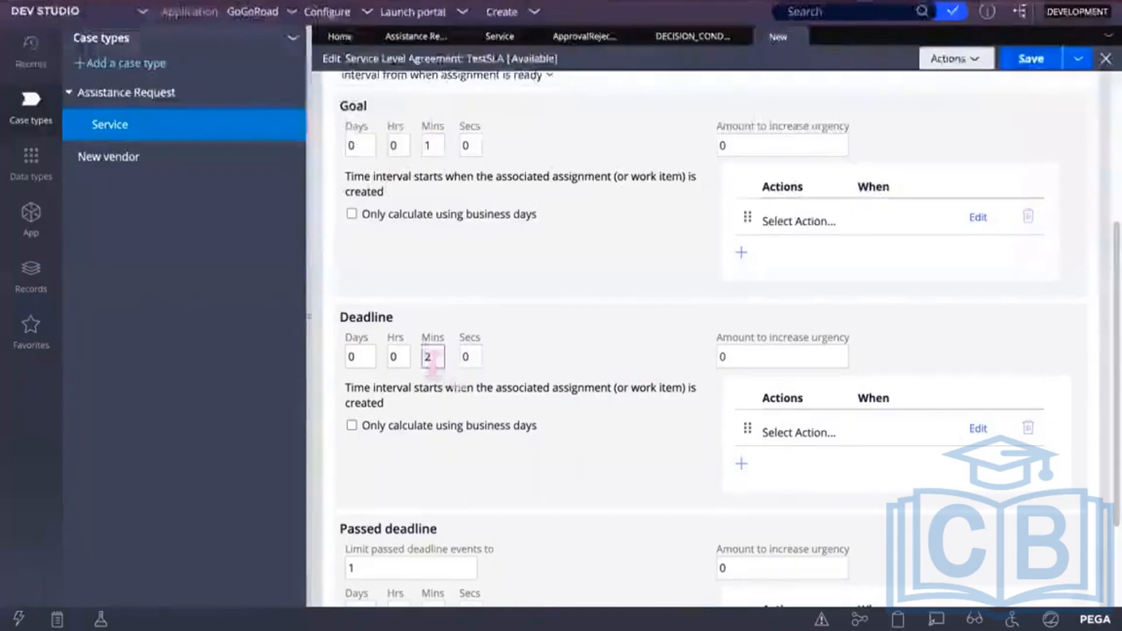
click(432, 355)
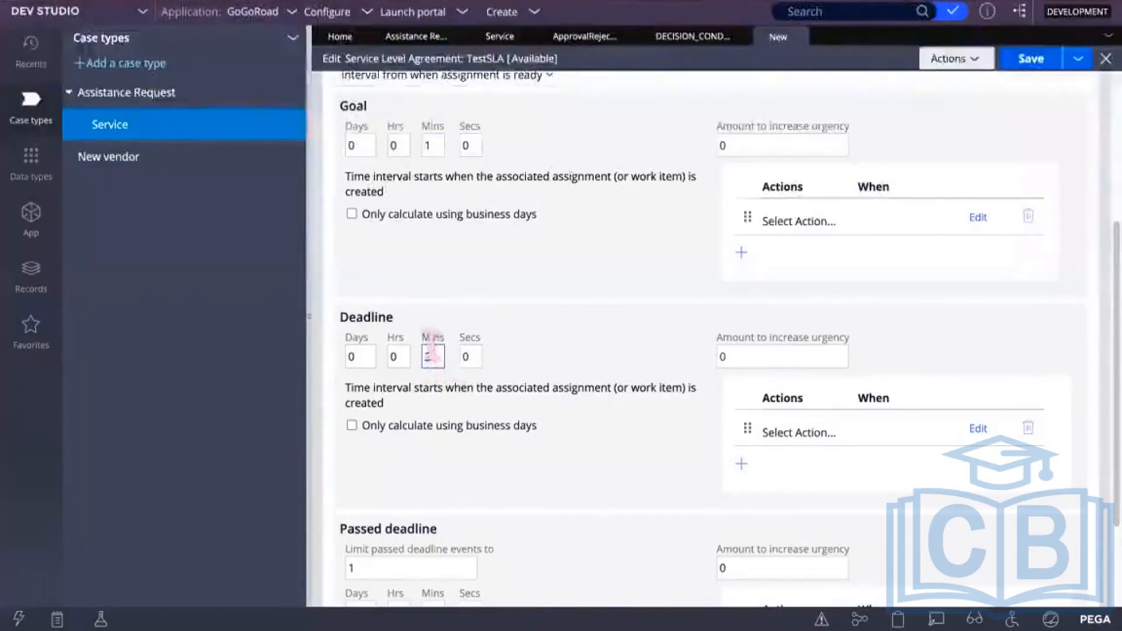
key(BackSpace)
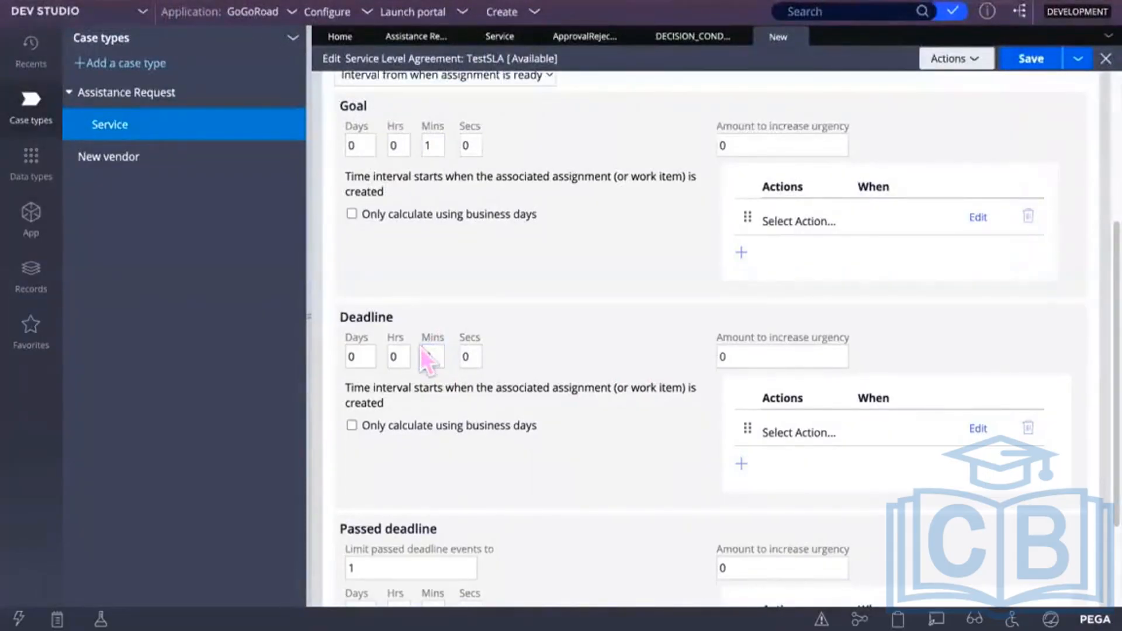
text(2)
click(399, 354)
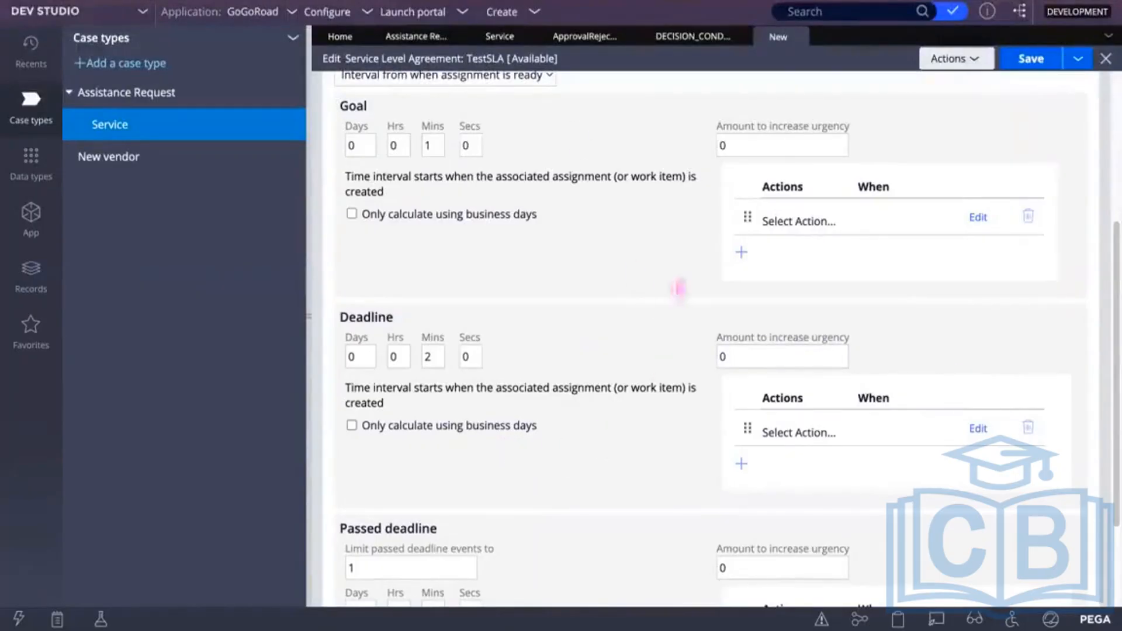
Examine TestSLA's passed deadline settings, including the event limit, time interval, urgency increase and actions, alongside the goal and deadline
click(975, 61)
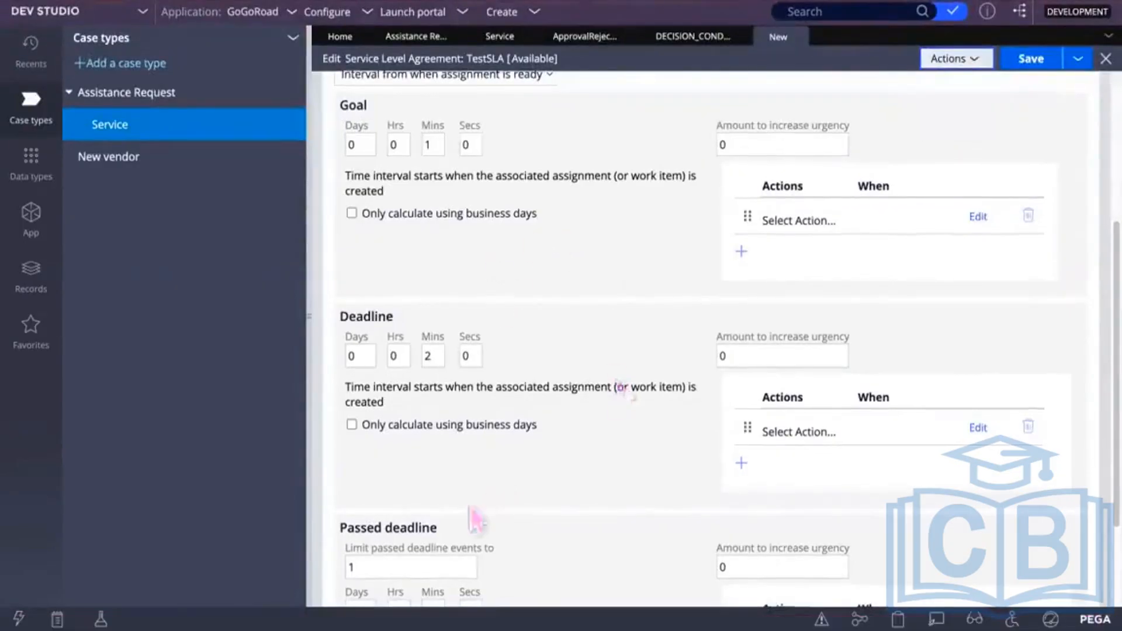
scroll(475, 518, down, 3)
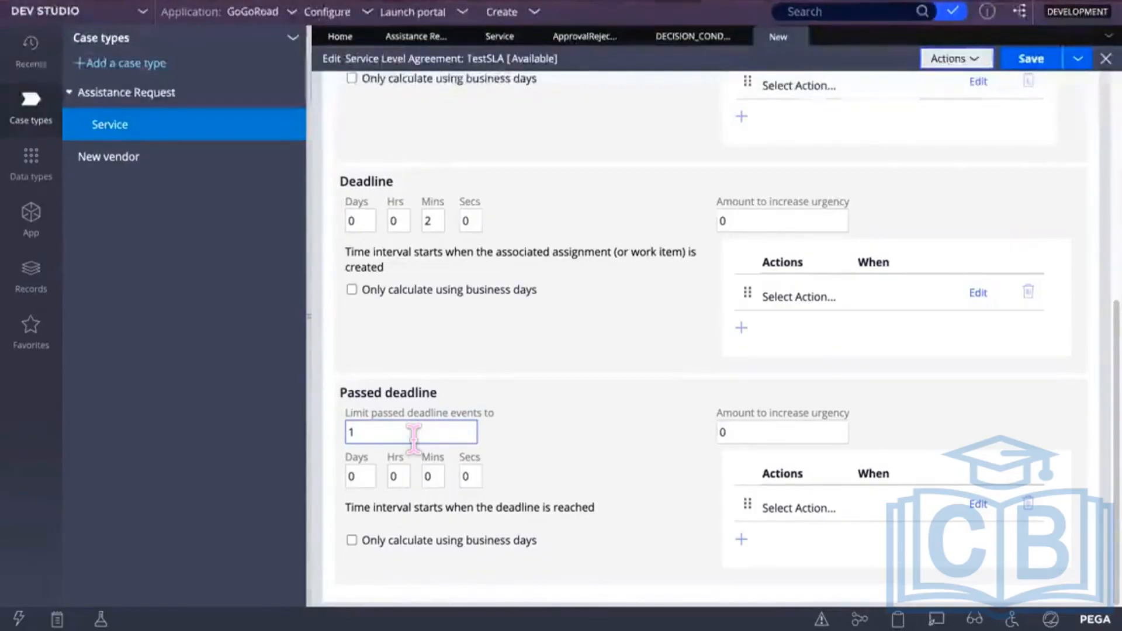
click(403, 551)
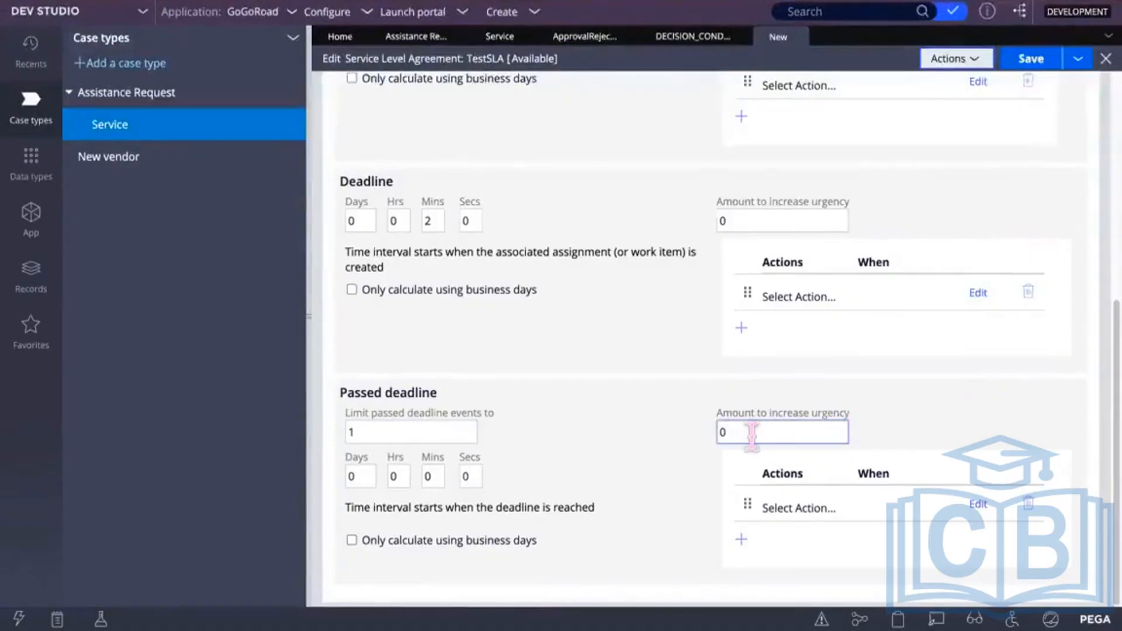
click(415, 433)
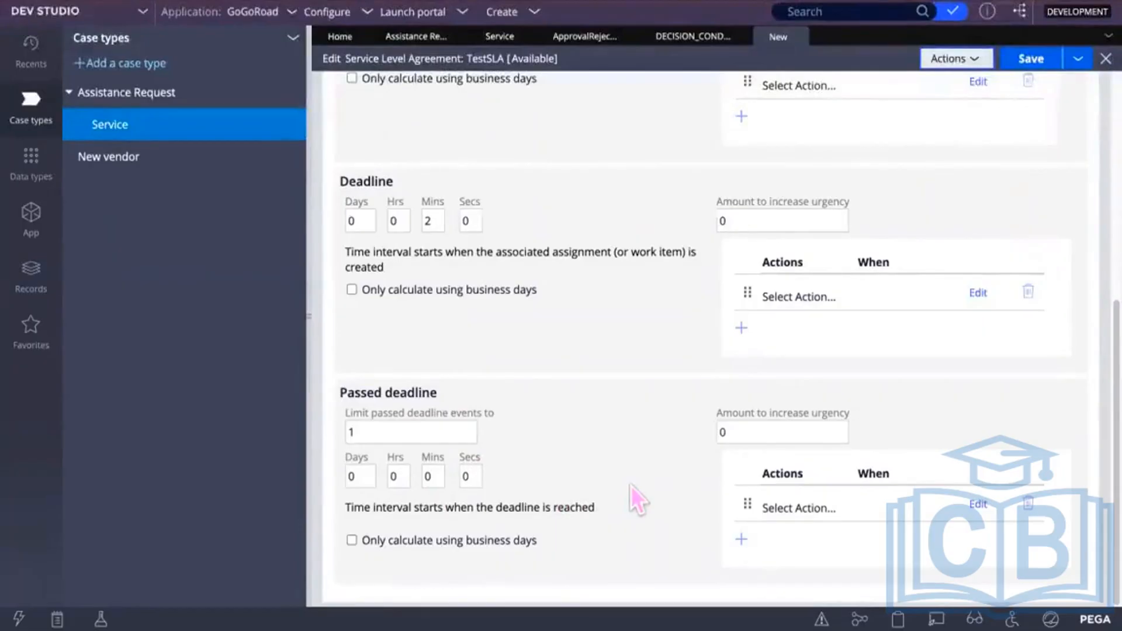
scroll(631, 496, up, 4)
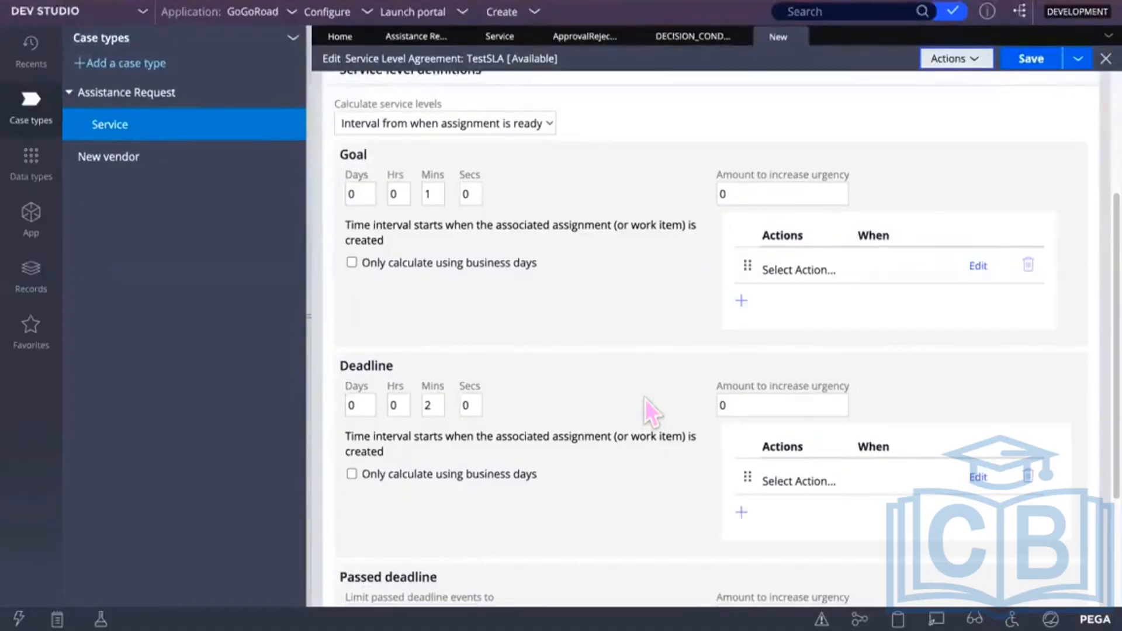
scroll(595, 475, down, 3)
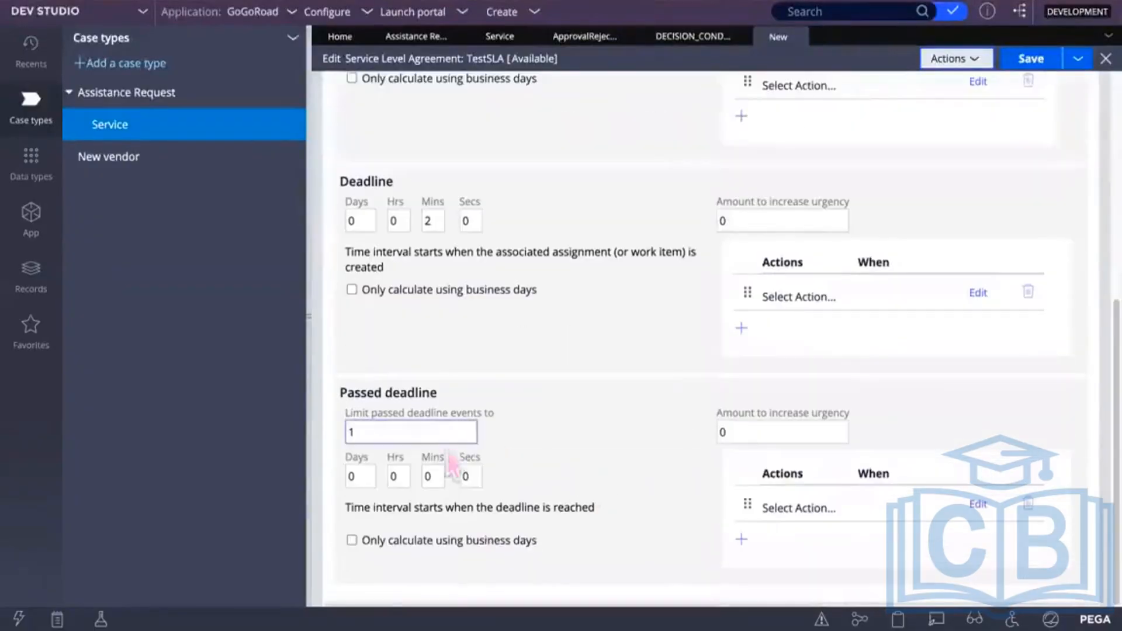
click(372, 431)
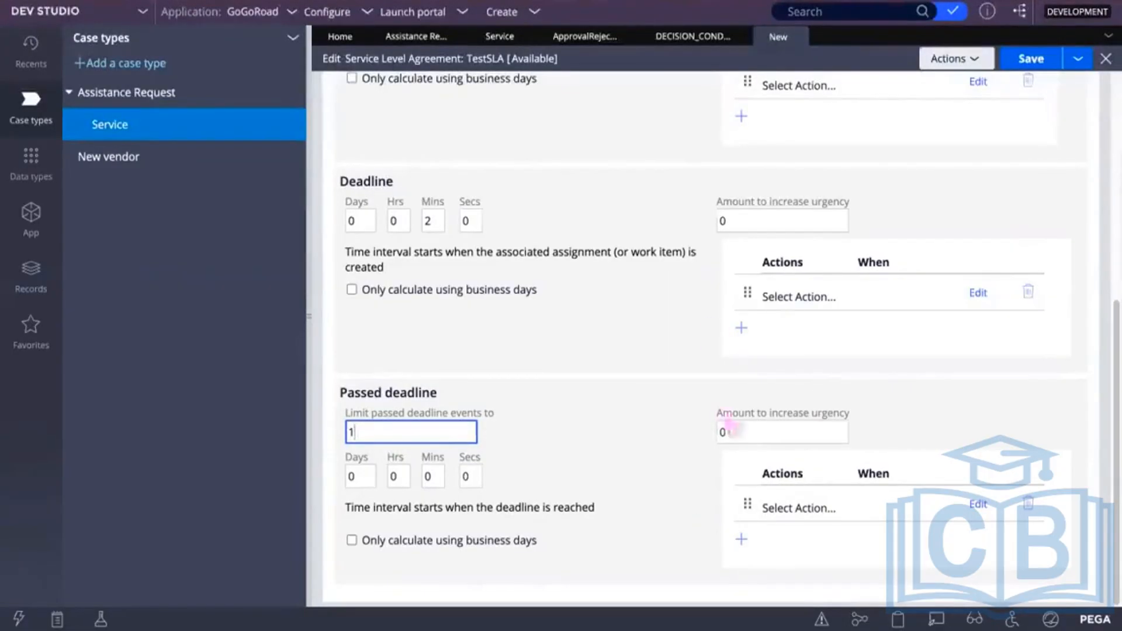
Set TestSLA's initial urgency at the start of the service level to 10
click(766, 220)
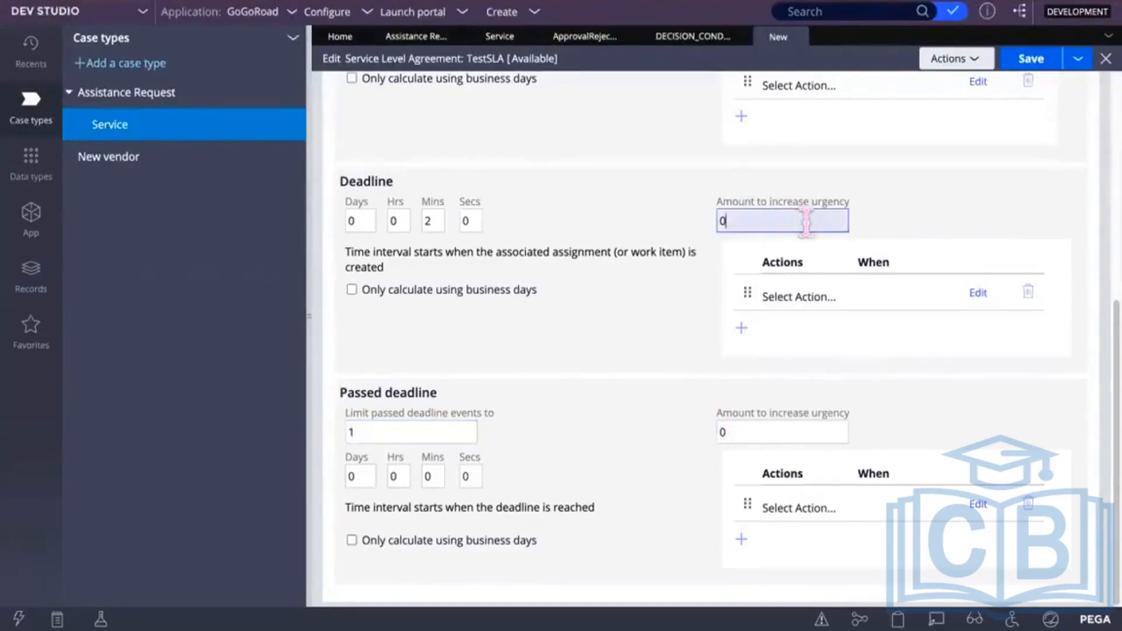
click(849, 294)
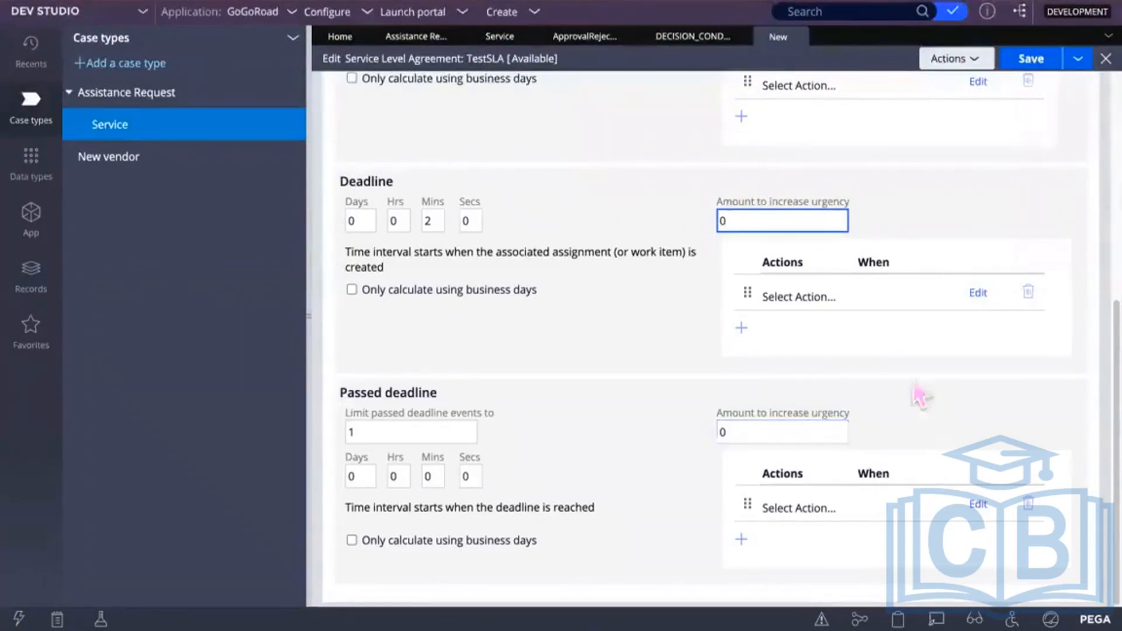
scroll(731, 345, up, 5)
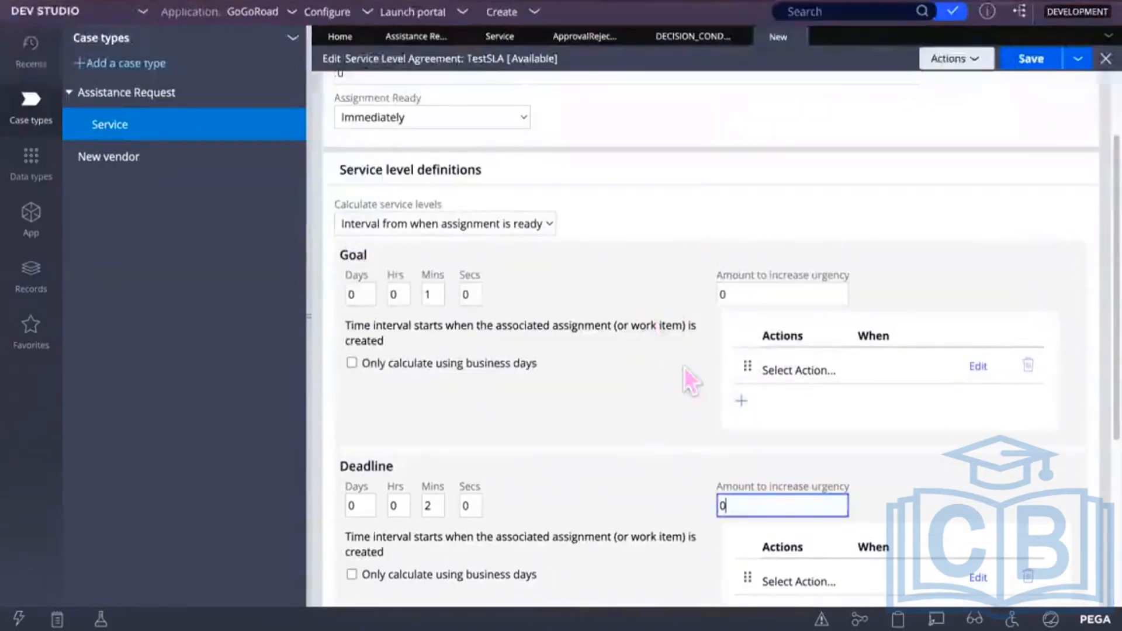
scroll(721, 397, up, 2)
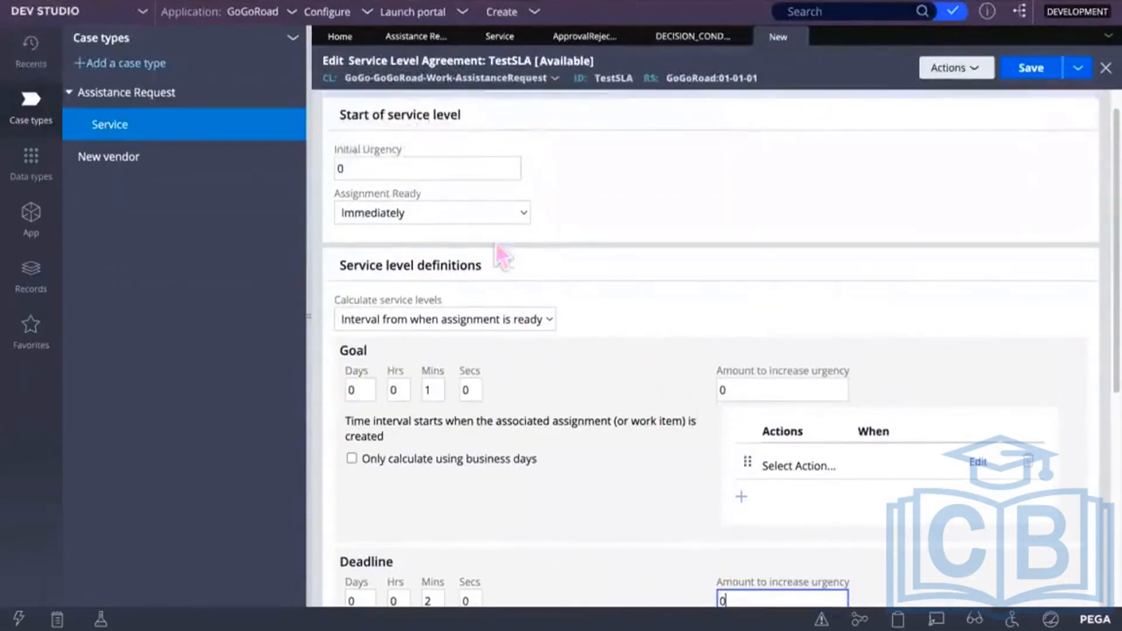
click(514, 169)
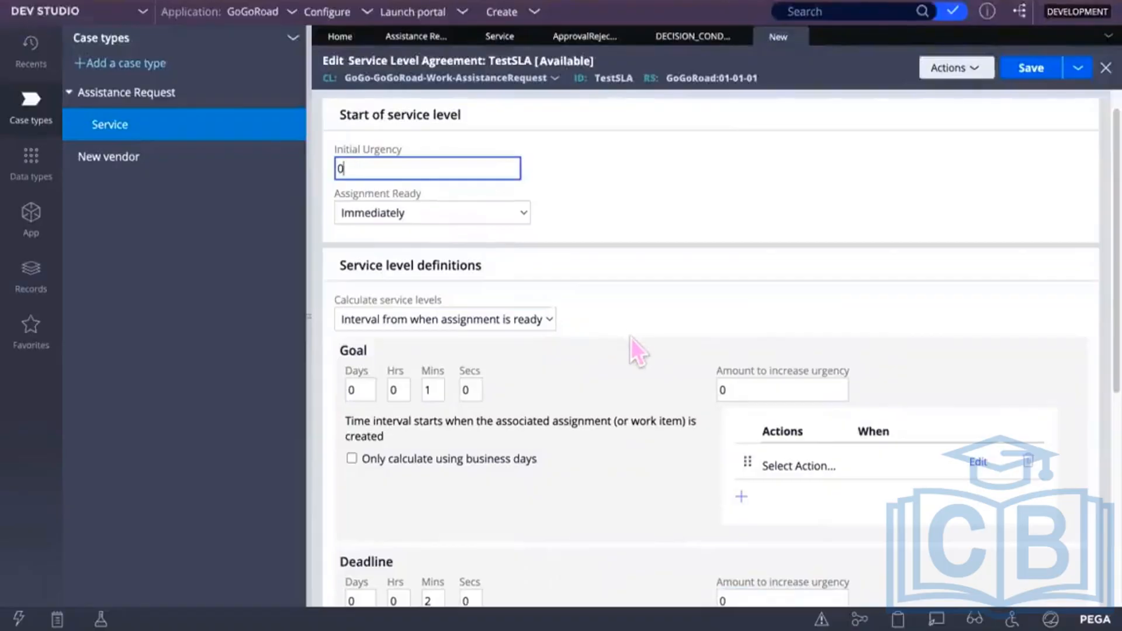
scroll(630, 337, up, 1)
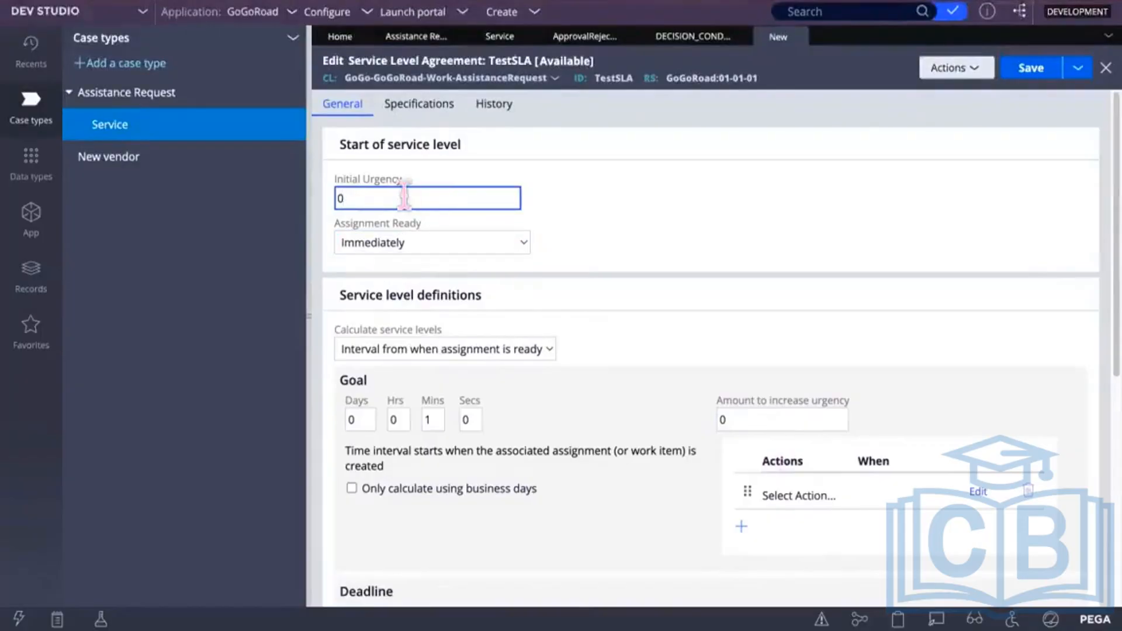
key(BackSpace)
text(0)
key(BackSpace)
text(10)
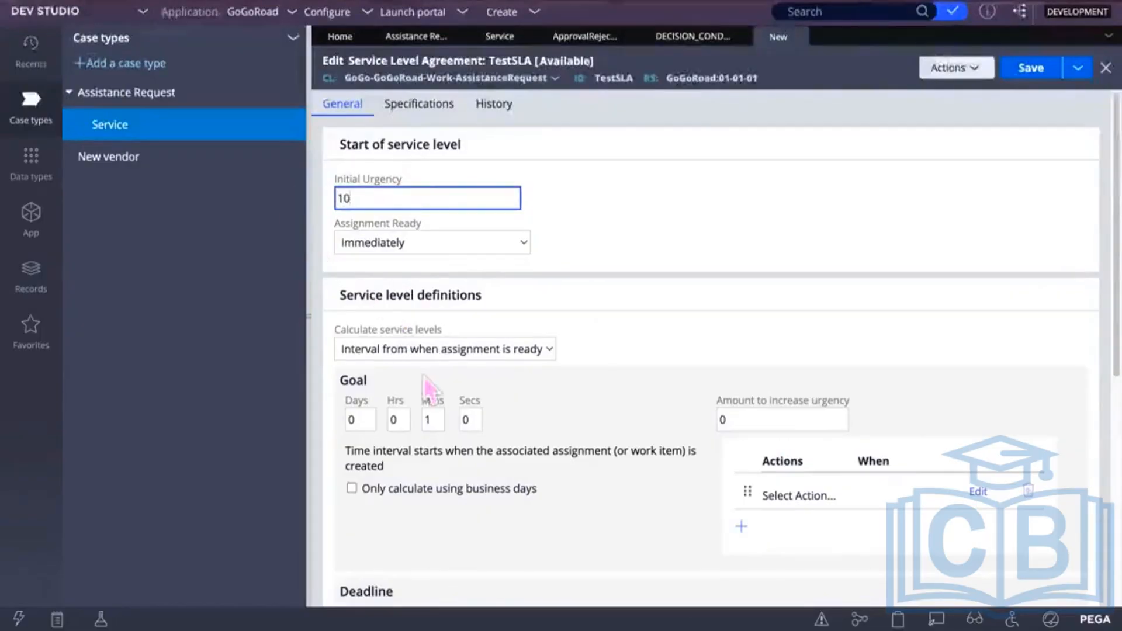
Set the amount to increase urgency for TestSLA's goal to 25
scroll(459, 420, down, 1)
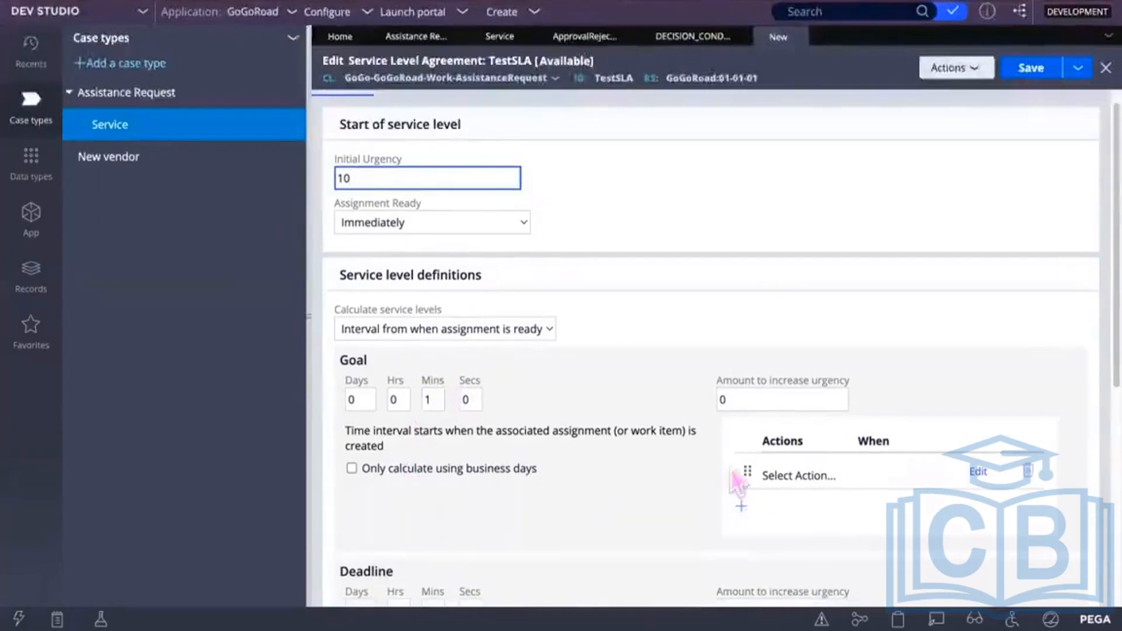
scroll(555, 471, down, 1)
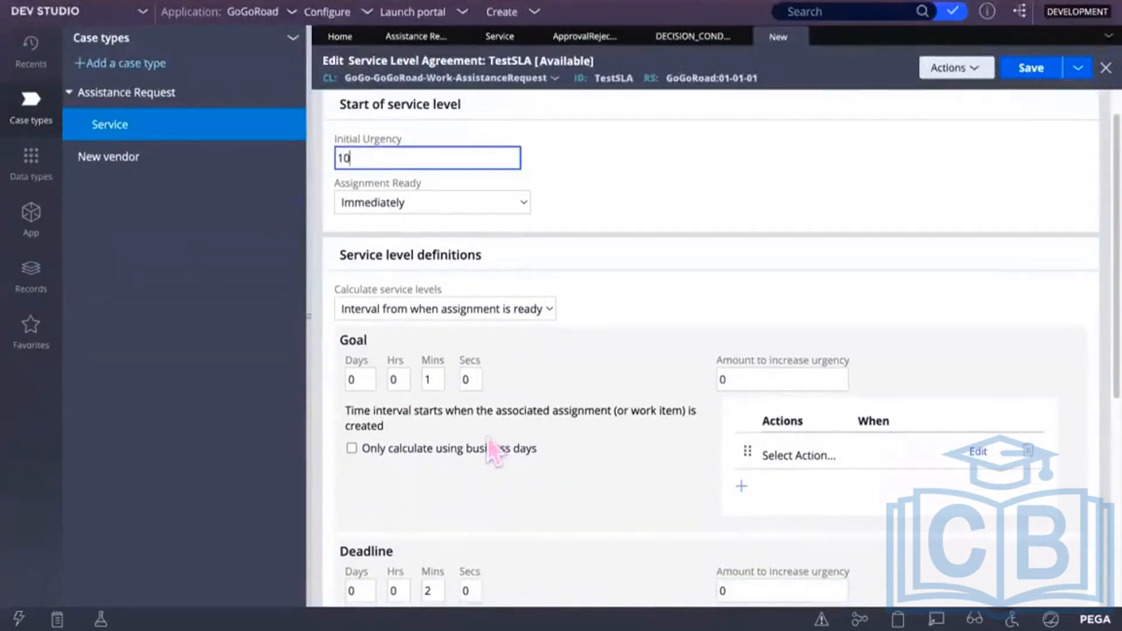
click(549, 500)
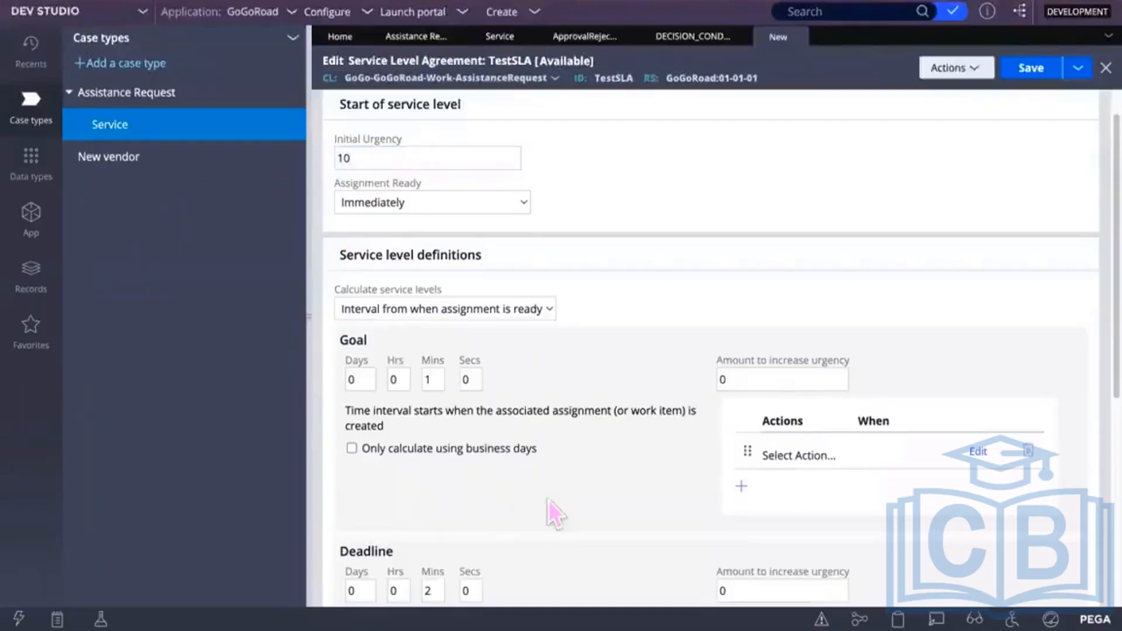
scroll(549, 501, down, 2)
double_click(769, 332)
text(15)
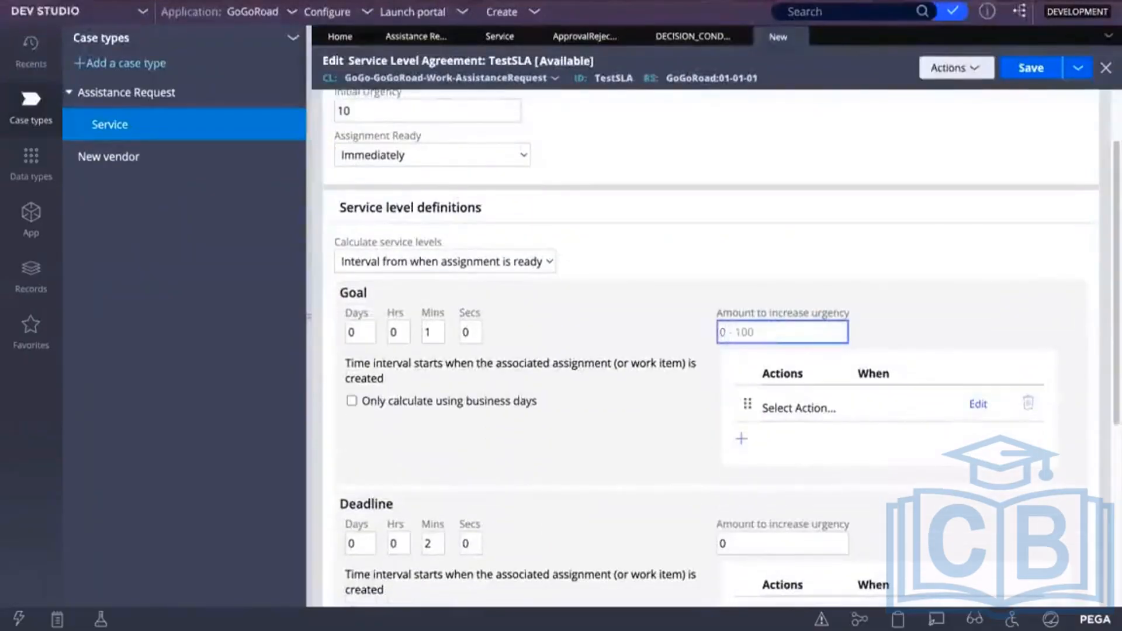
key(BackSpace)
key(BackSpace)
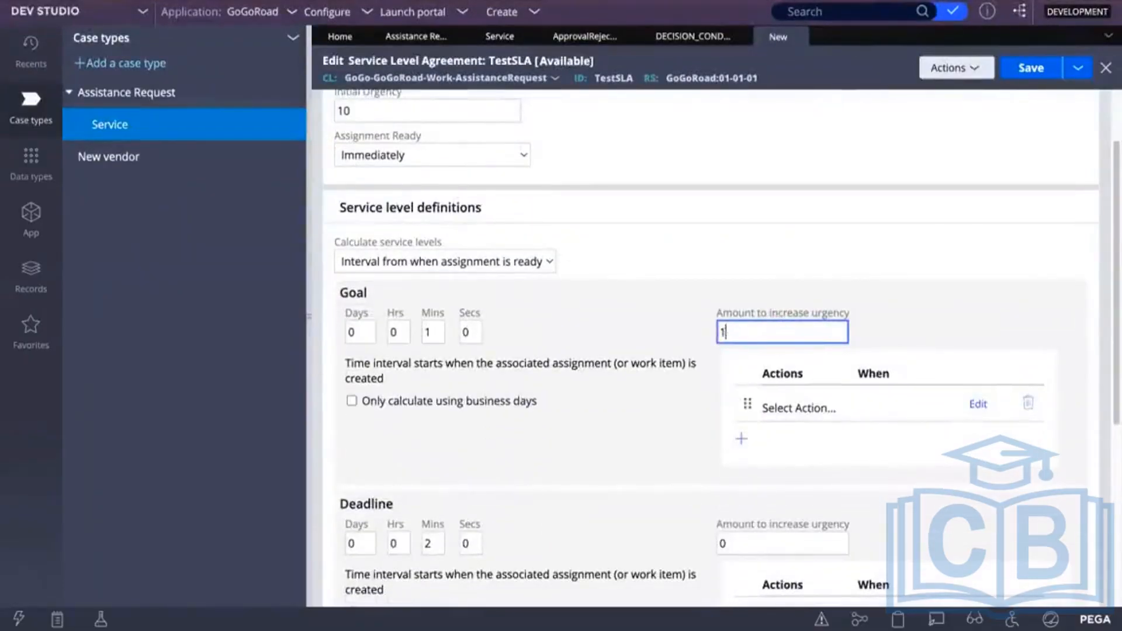
text(25)
click(597, 423)
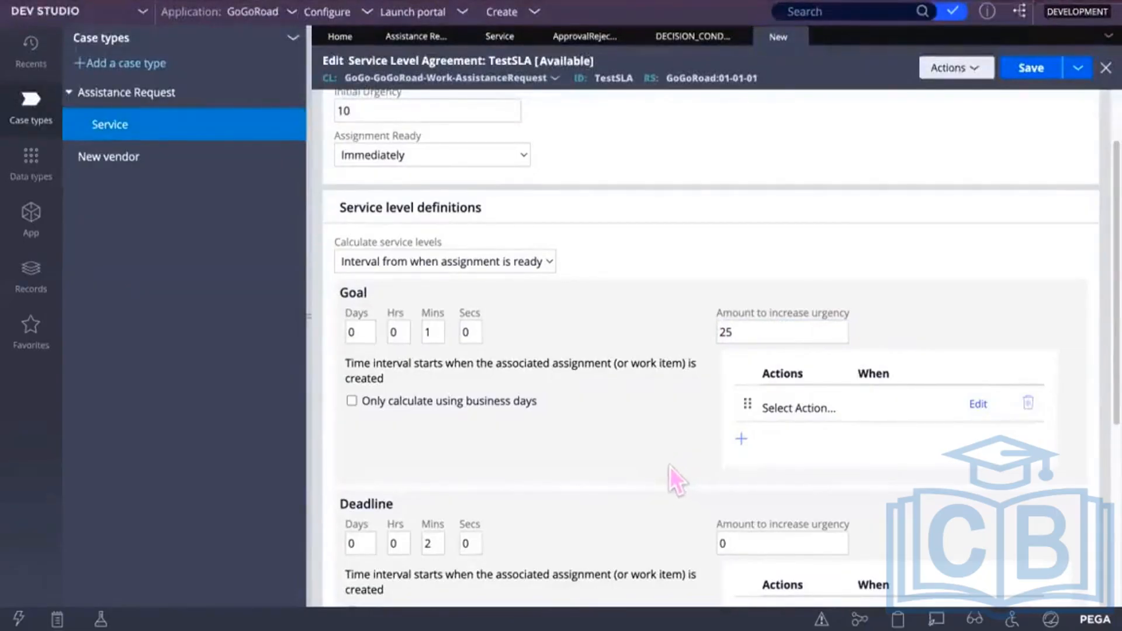
Set the amount to increase urgency for TestSLA's deadline to 75
scroll(670, 466, down, 1)
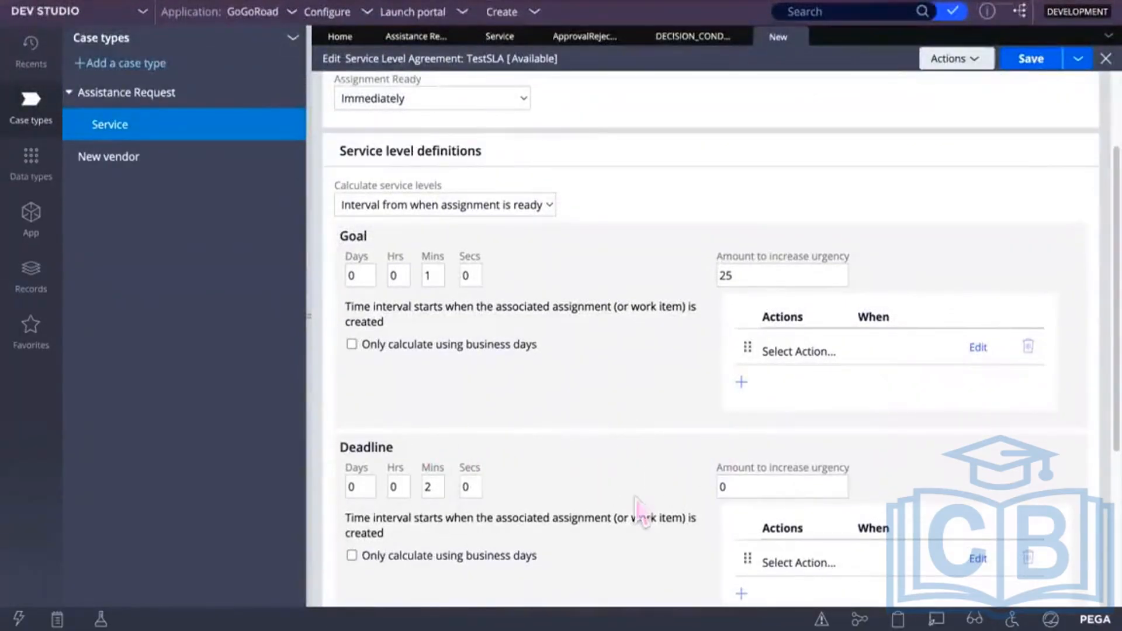
click(757, 488)
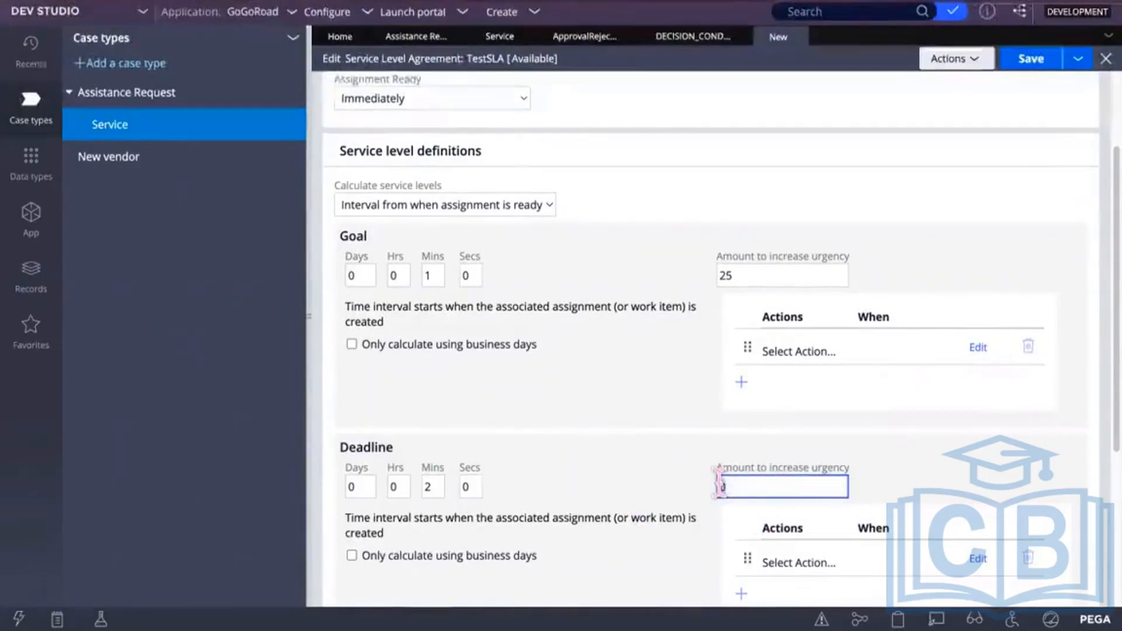
text(75)
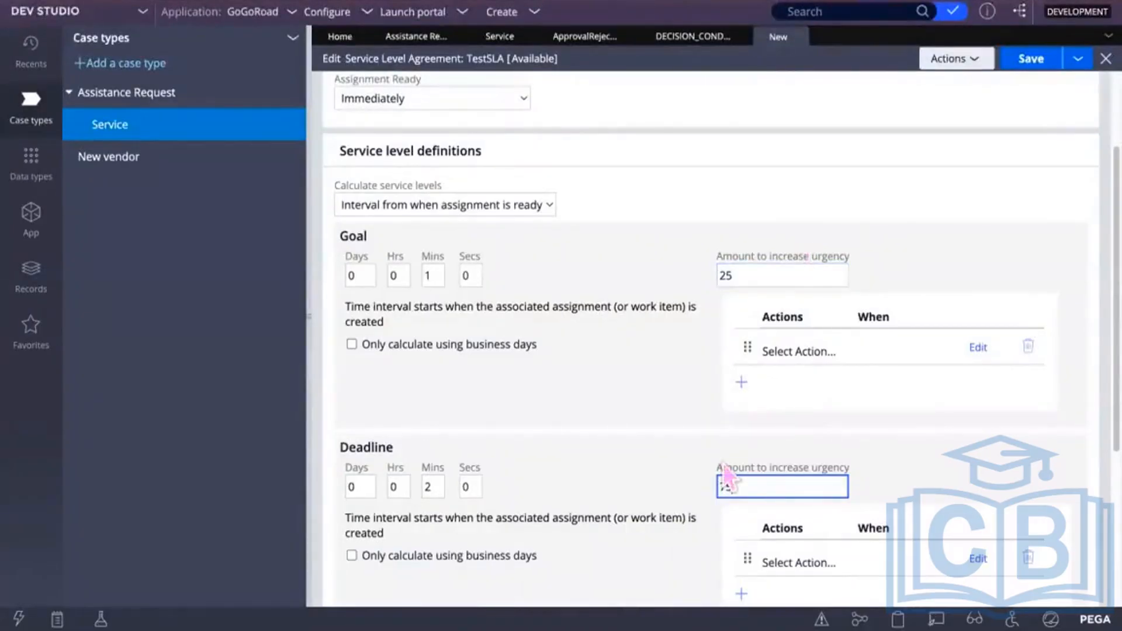
Choose Advance Flow as the action to perform when TestSLA's deadline is reached
scroll(798, 562, down, 1)
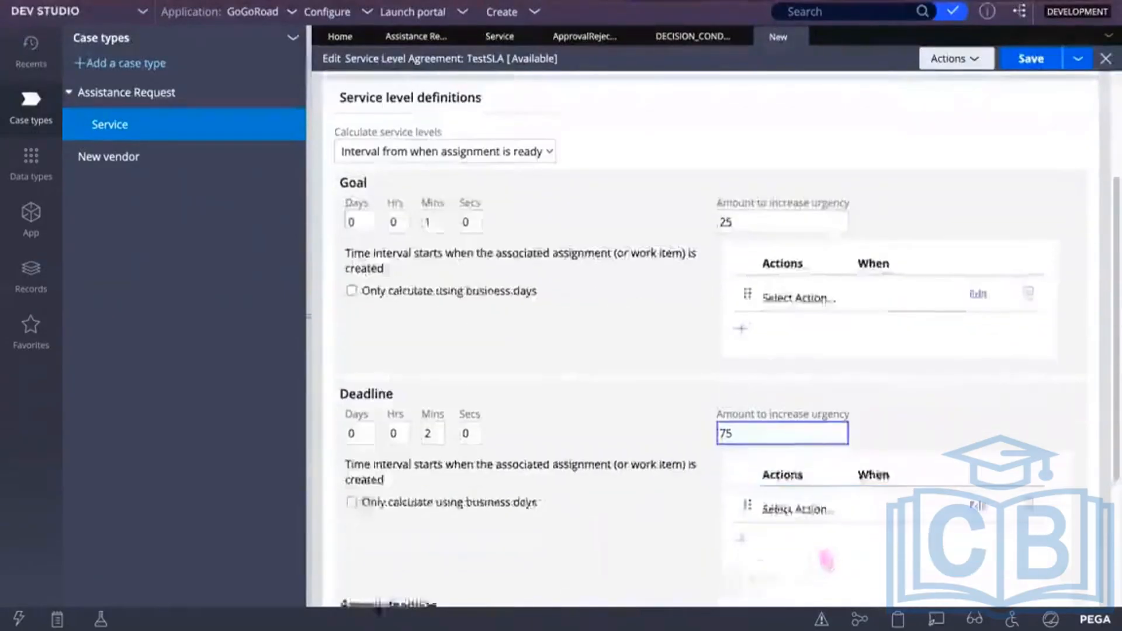
click(820, 515)
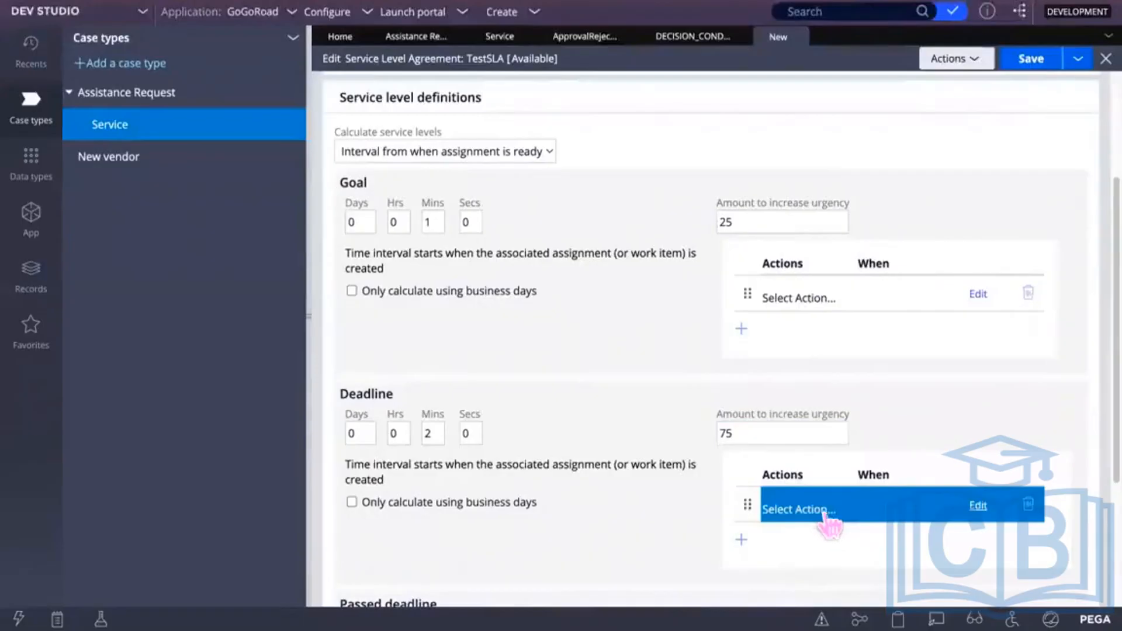
scroll(958, 539, down, 1)
scroll(962, 546, down, 1)
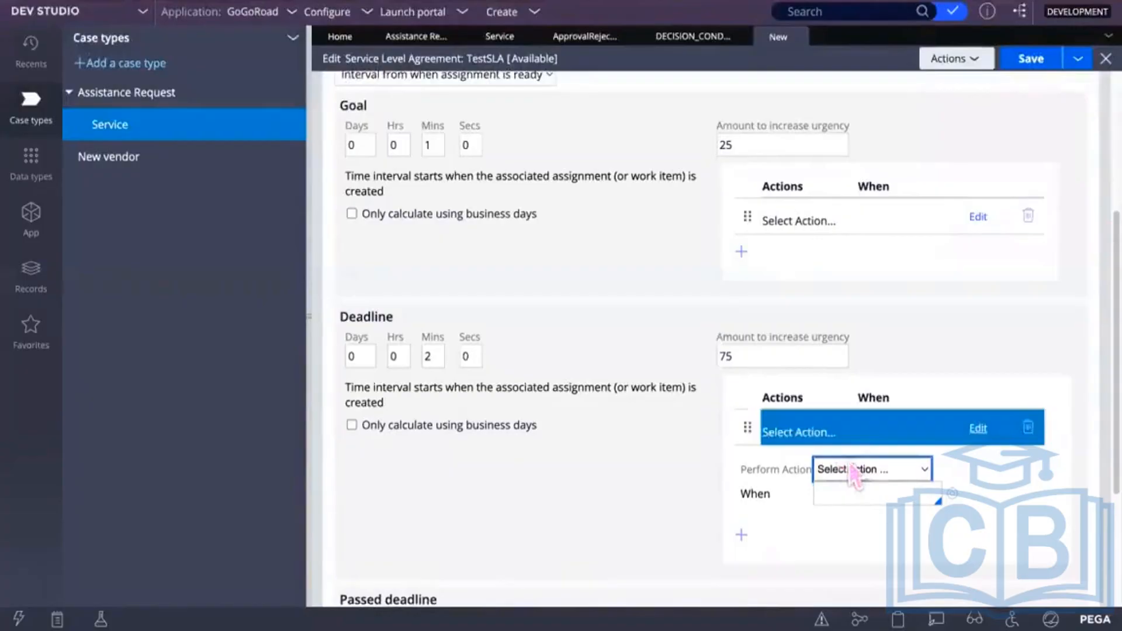
click(879, 492)
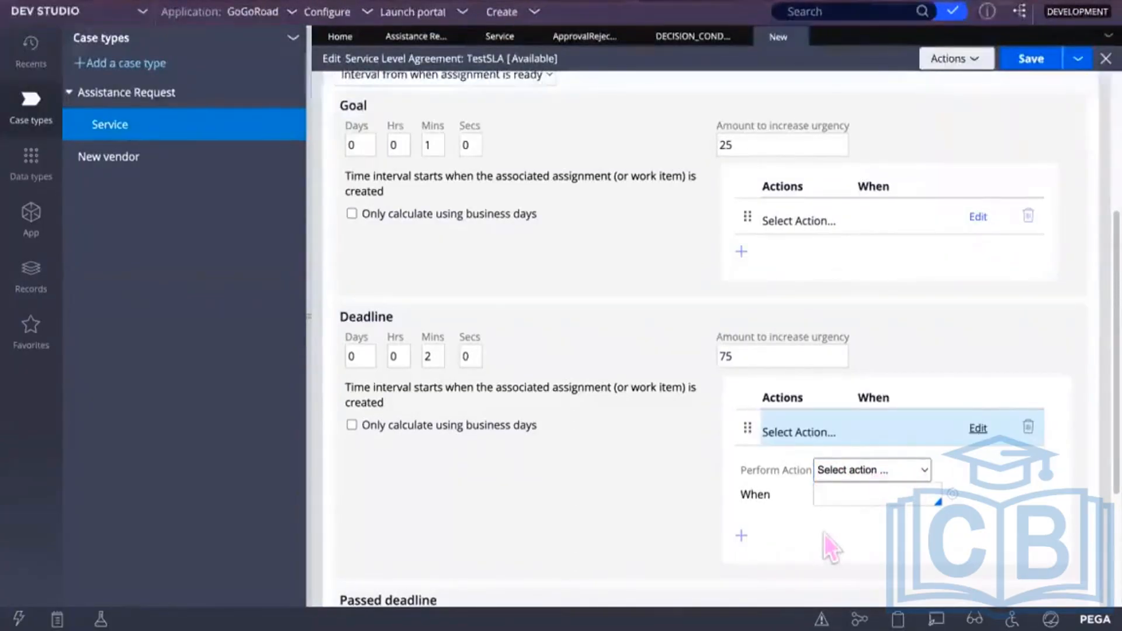
click(924, 472)
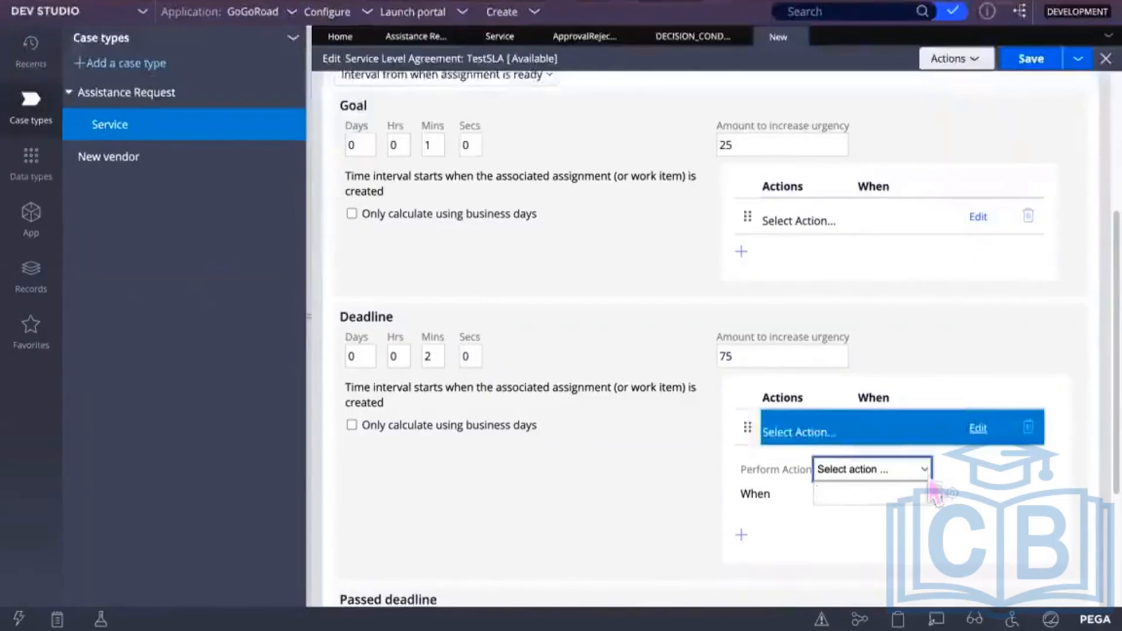
click(928, 474)
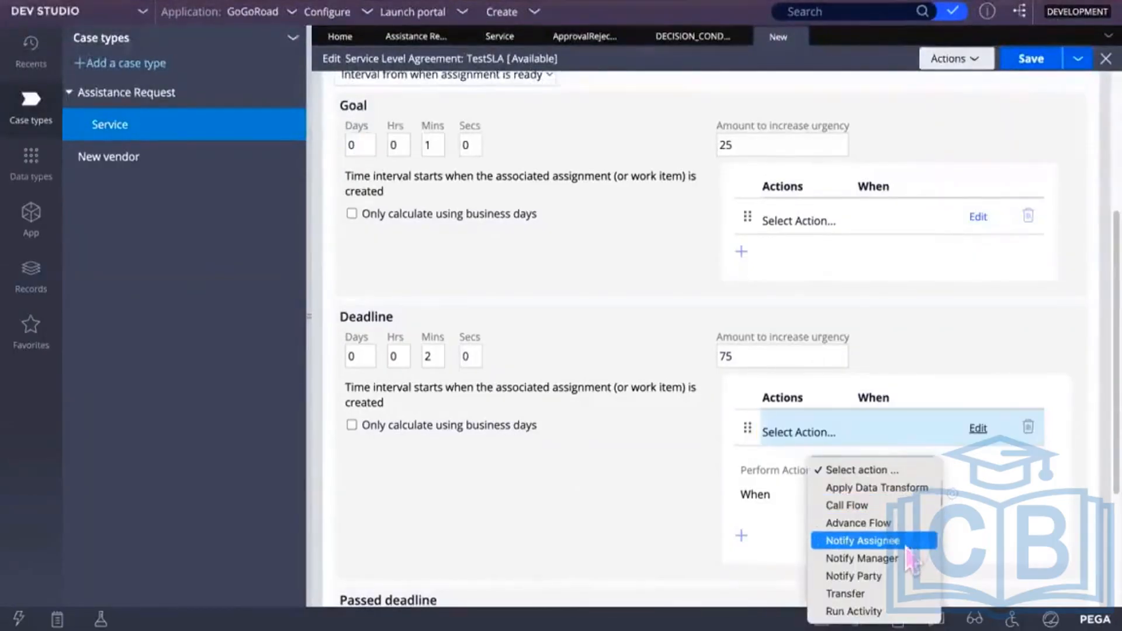
click(880, 526)
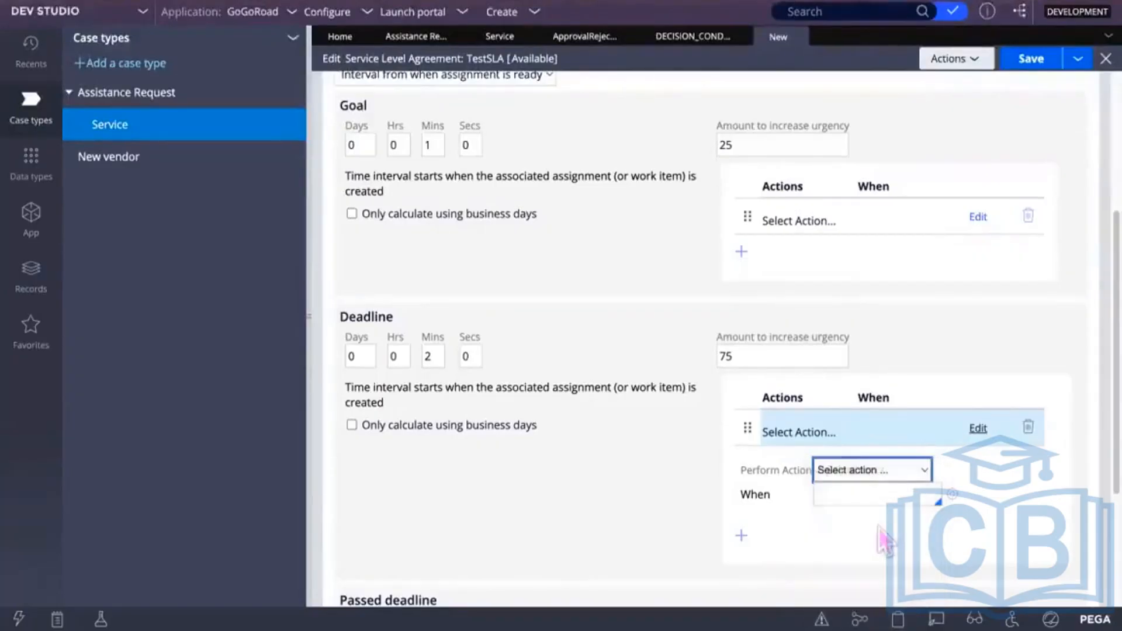
scroll(901, 515, down, 3)
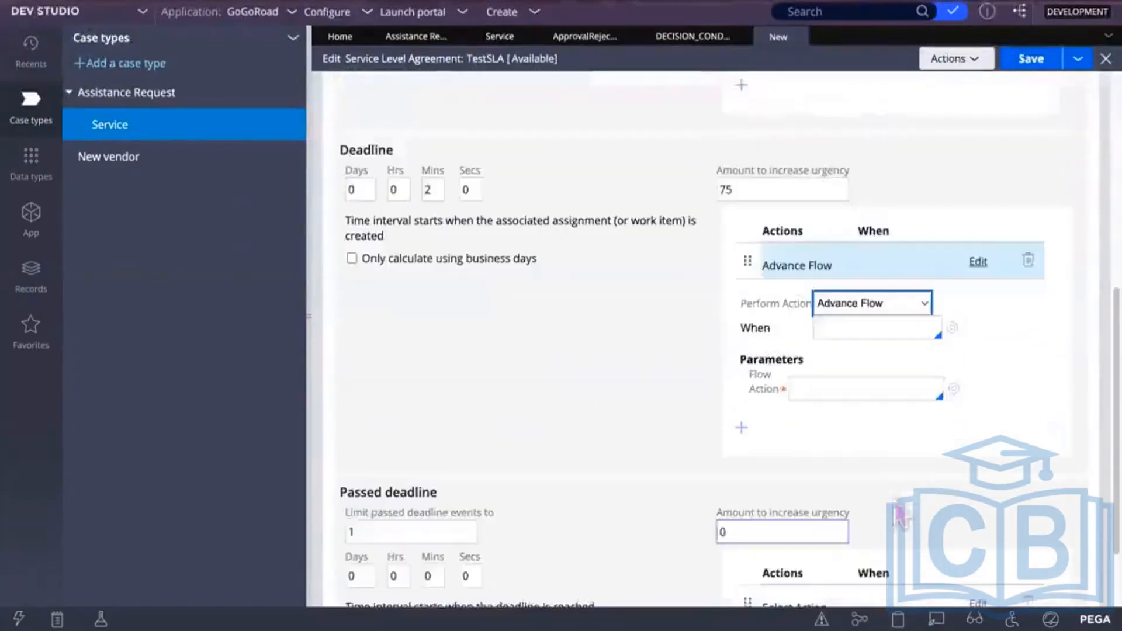
scroll(896, 472, down, 1)
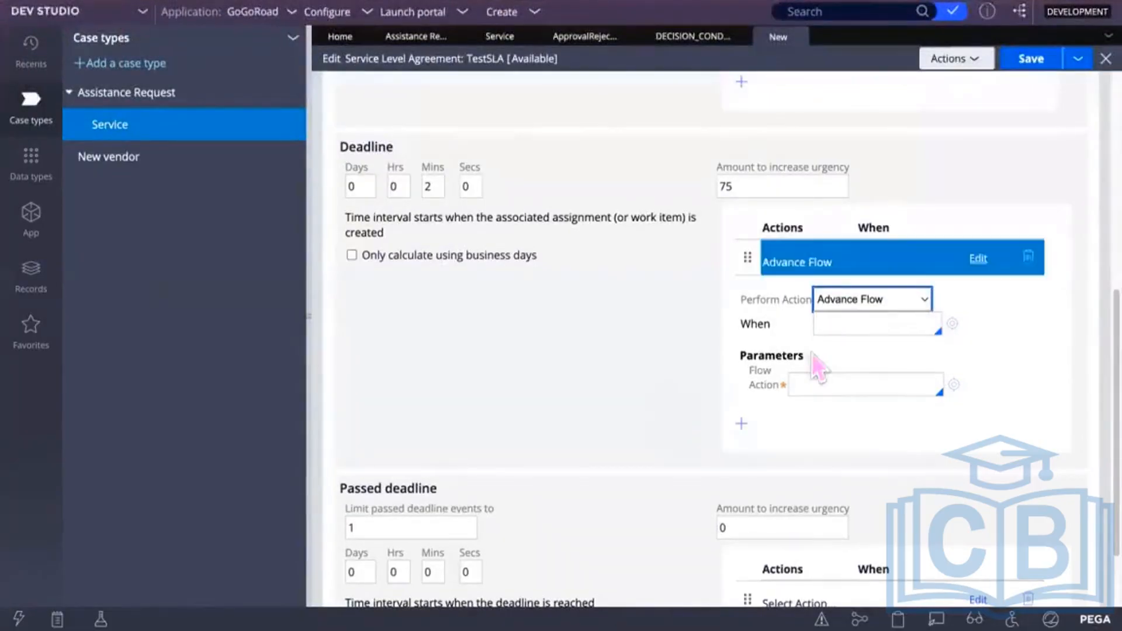
click(953, 386)
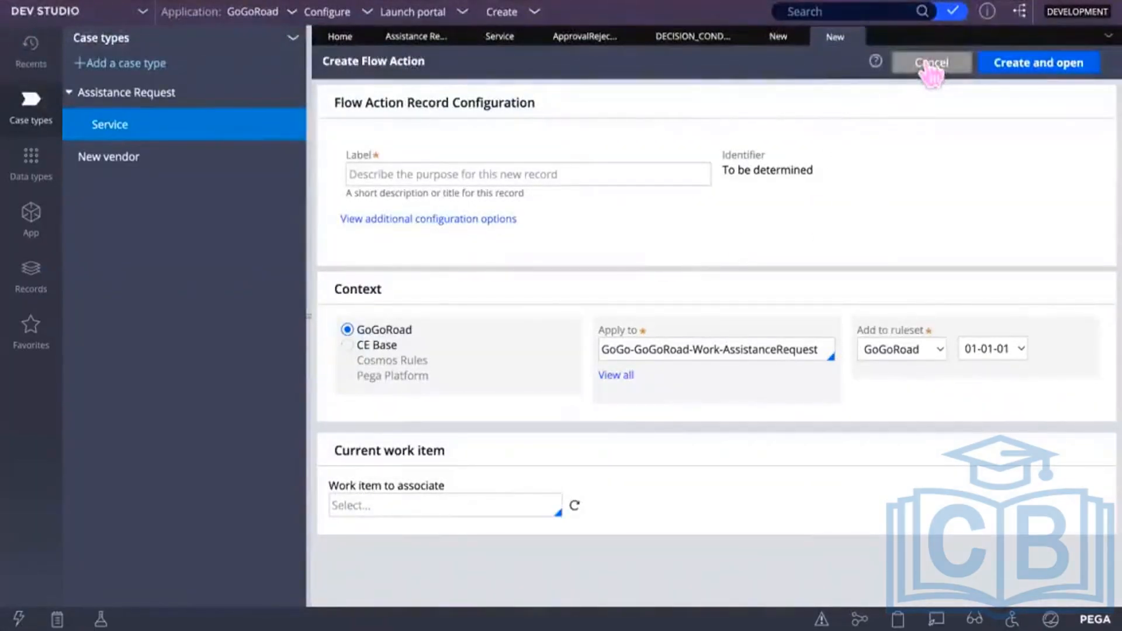
click(932, 64)
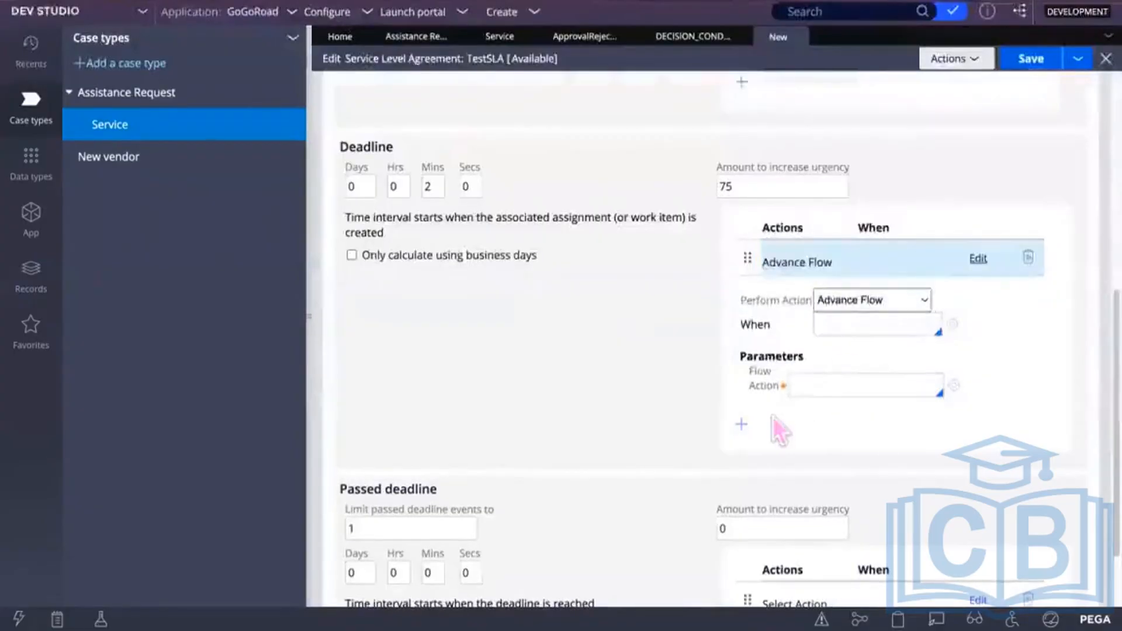
scroll(773, 416, down, 2)
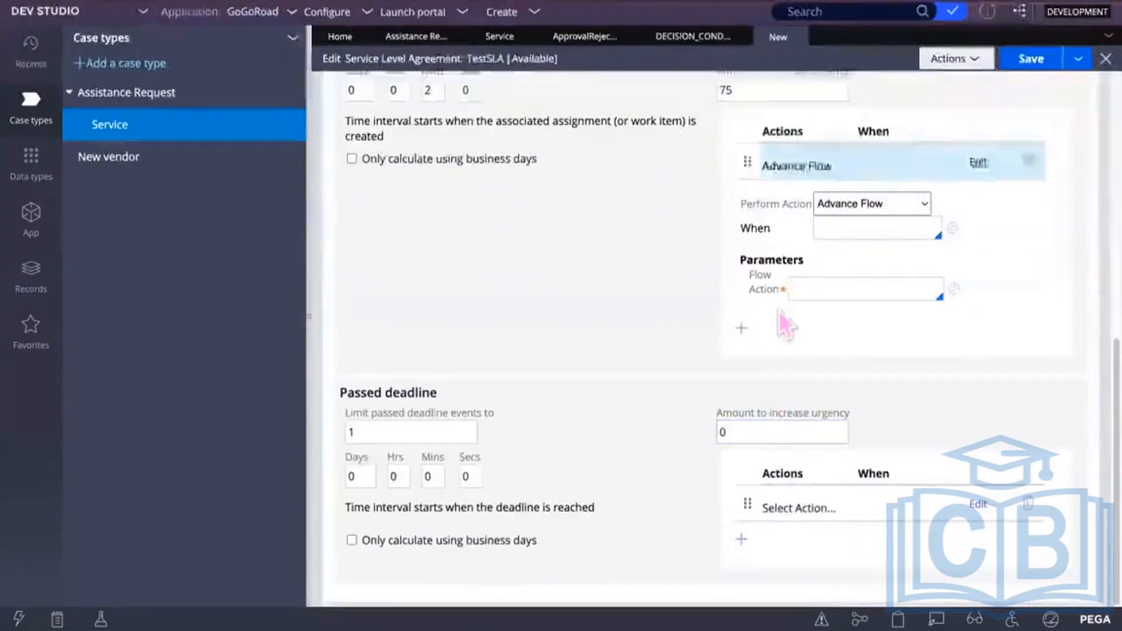
In the Approval Rejection flow, cancel the open assignment properties and copy the flow action name PromptForEnrollment from the Prompt for enrollment connector
click(584, 38)
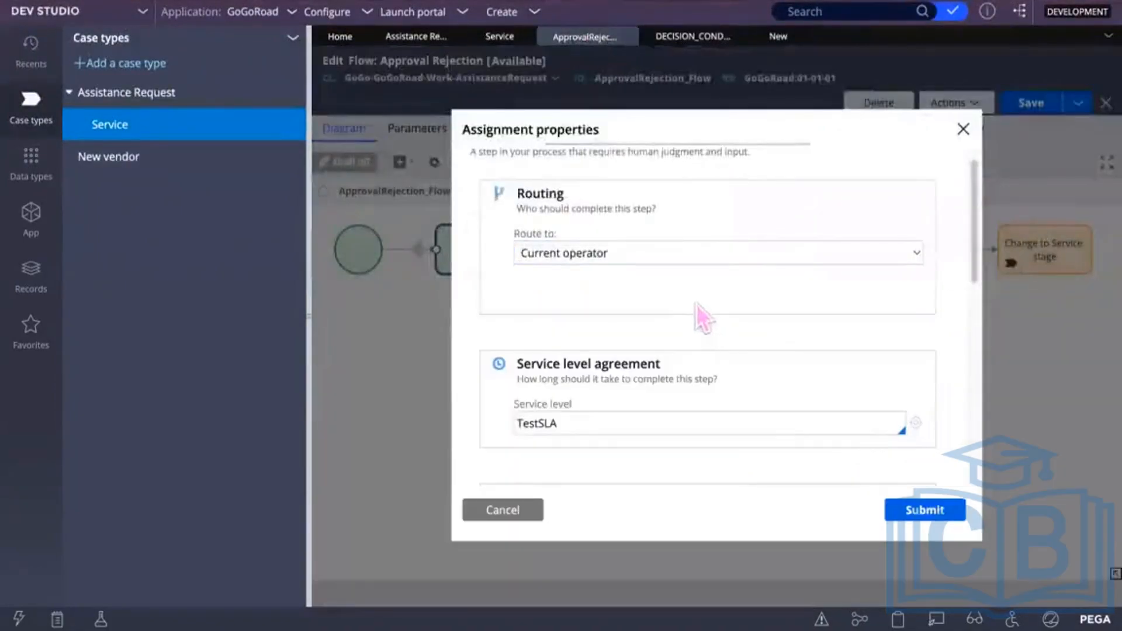
click(496, 512)
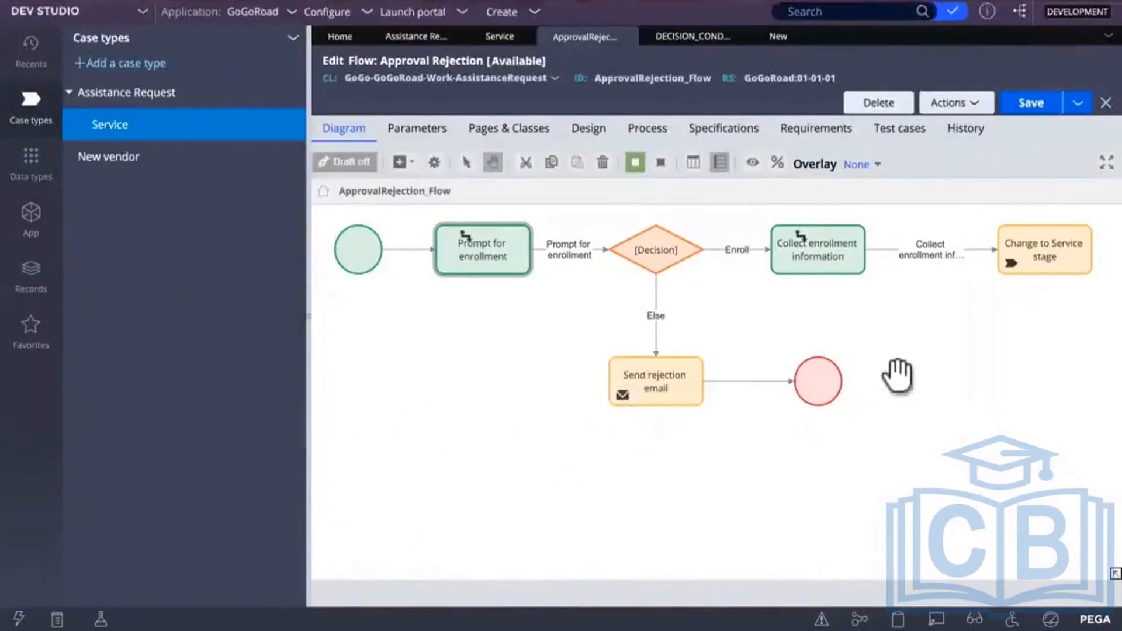
double_click(563, 247)
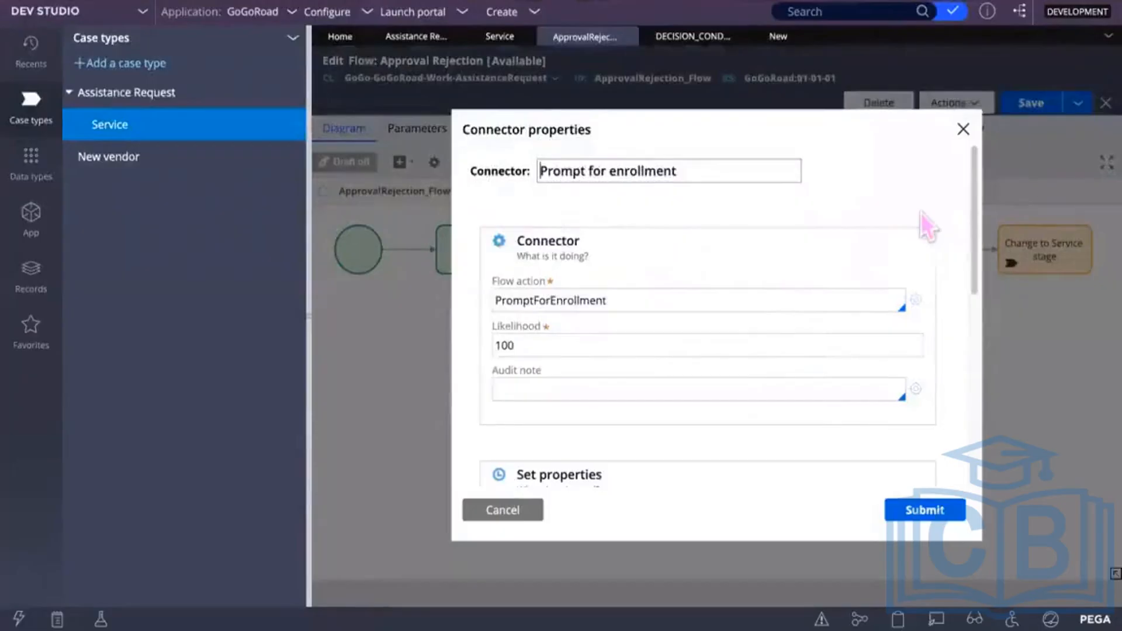
click(663, 339)
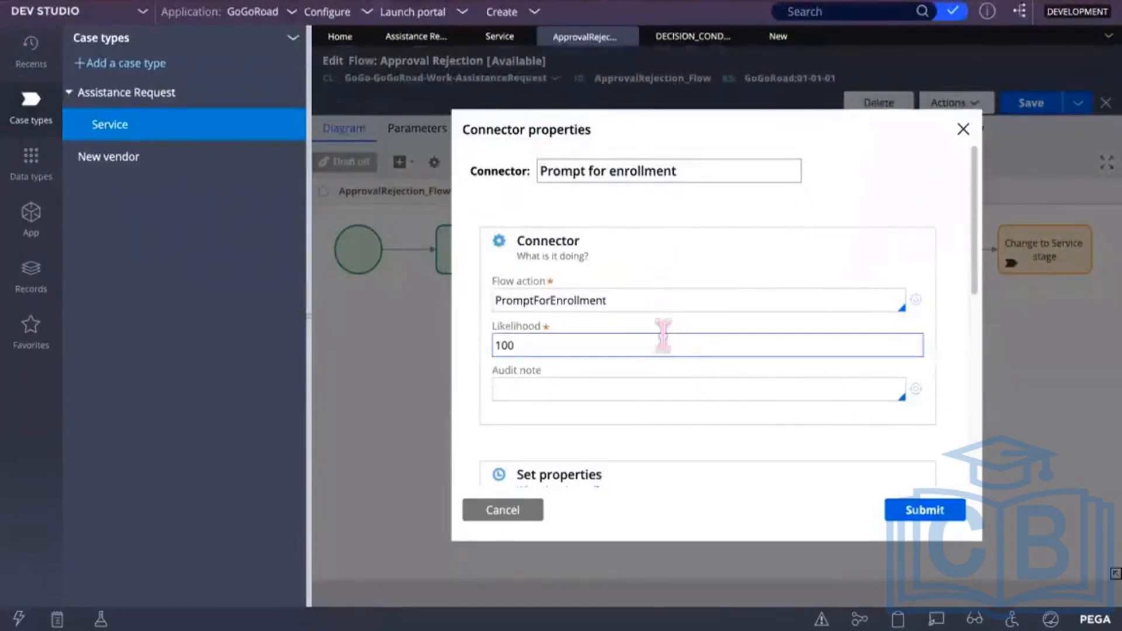
double_click(626, 300)
key(ctrl+c)
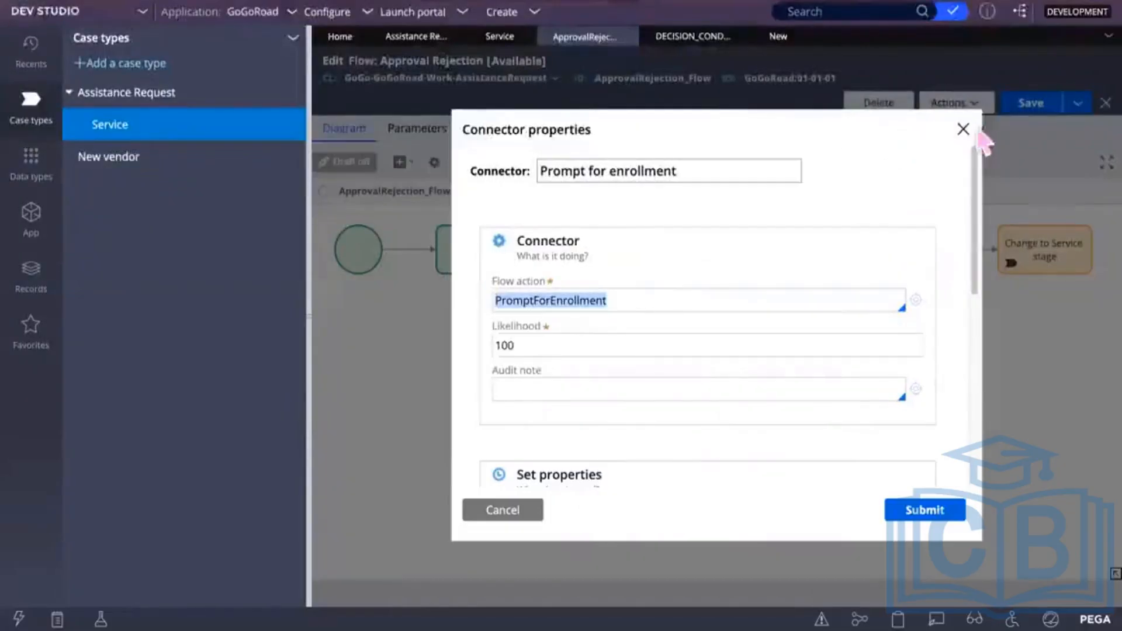
click(964, 130)
Set the Flow Action parameter of TestSLA's deadline Advance Flow action to PromptForEnrollment
click(779, 38)
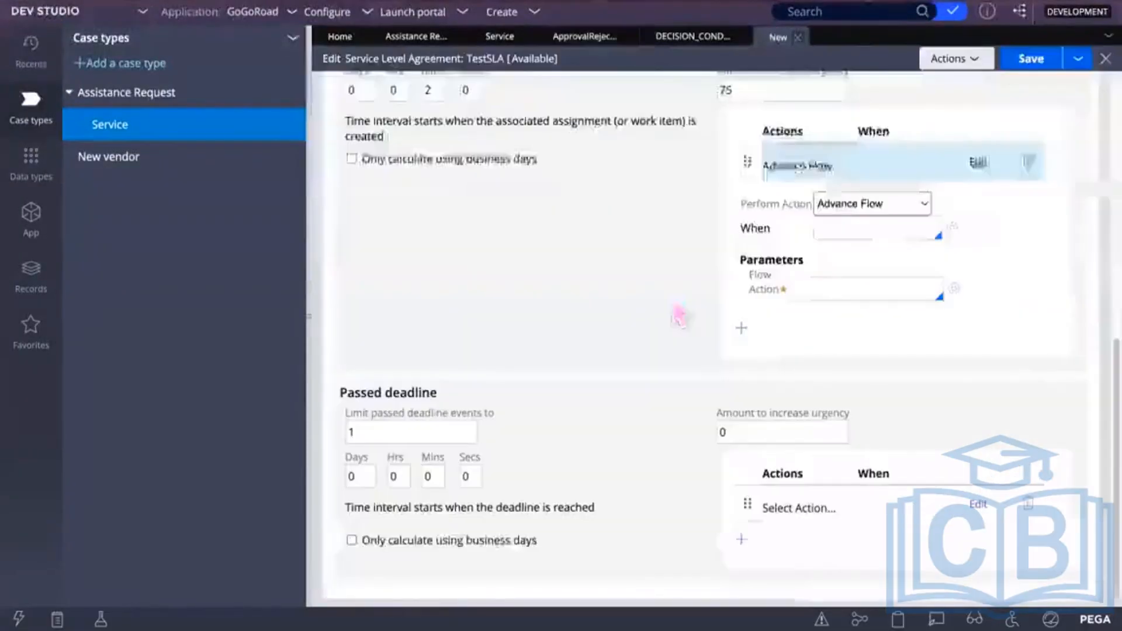
click(815, 291)
key(ctrl+v)
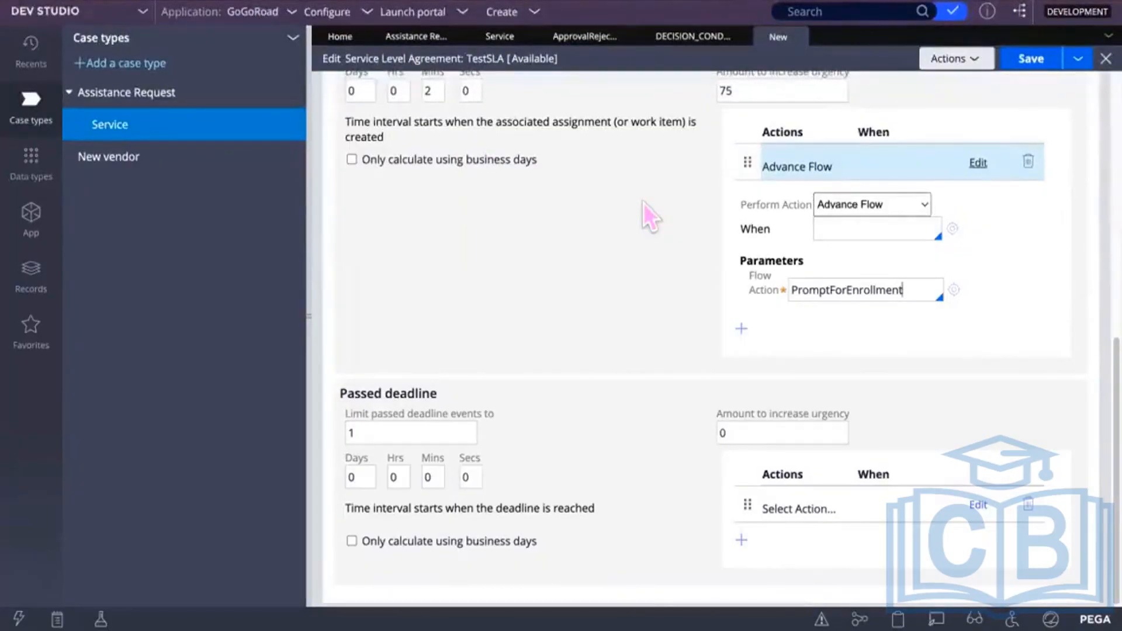
Save TestSLA and open the properties of the Prompt for enrollment assignment in the Approval Rejection flow
click(1029, 58)
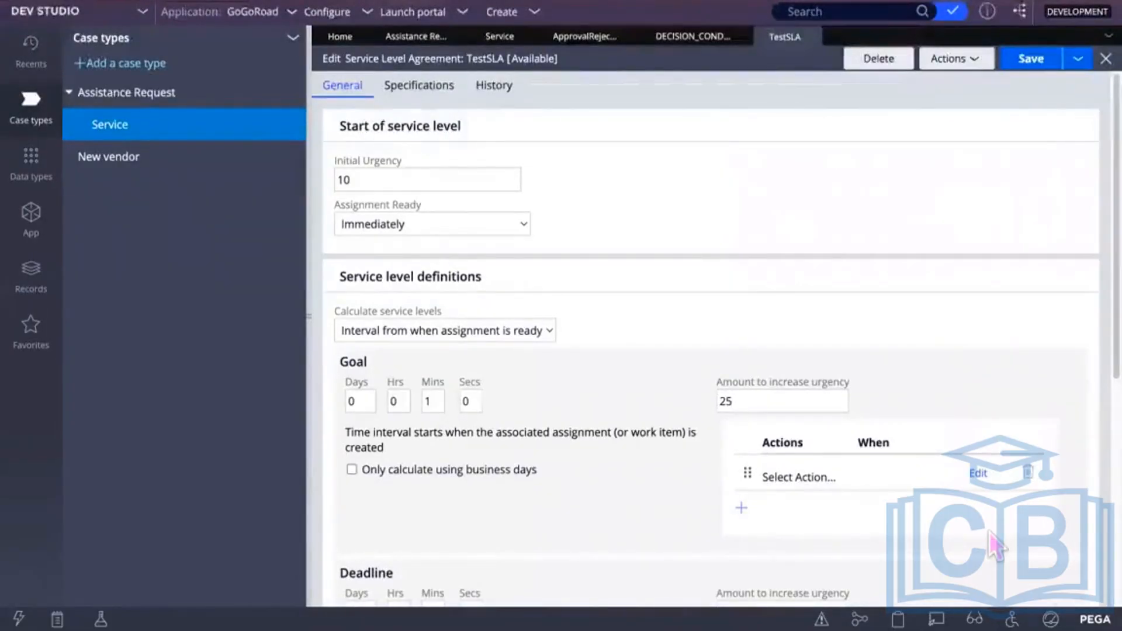
click(582, 37)
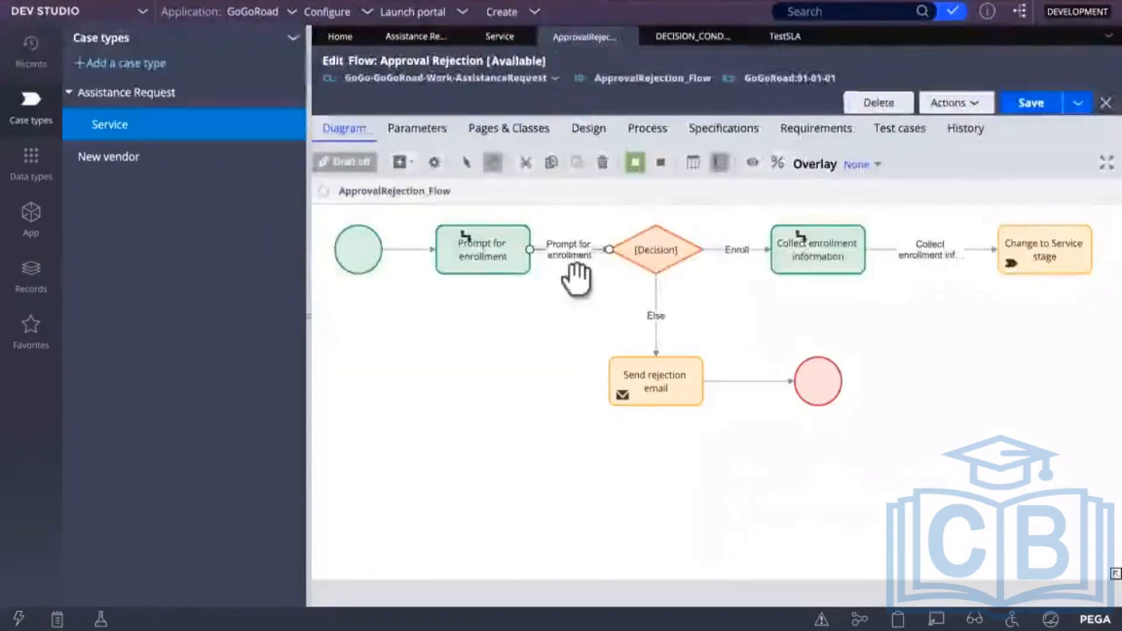
click(494, 257)
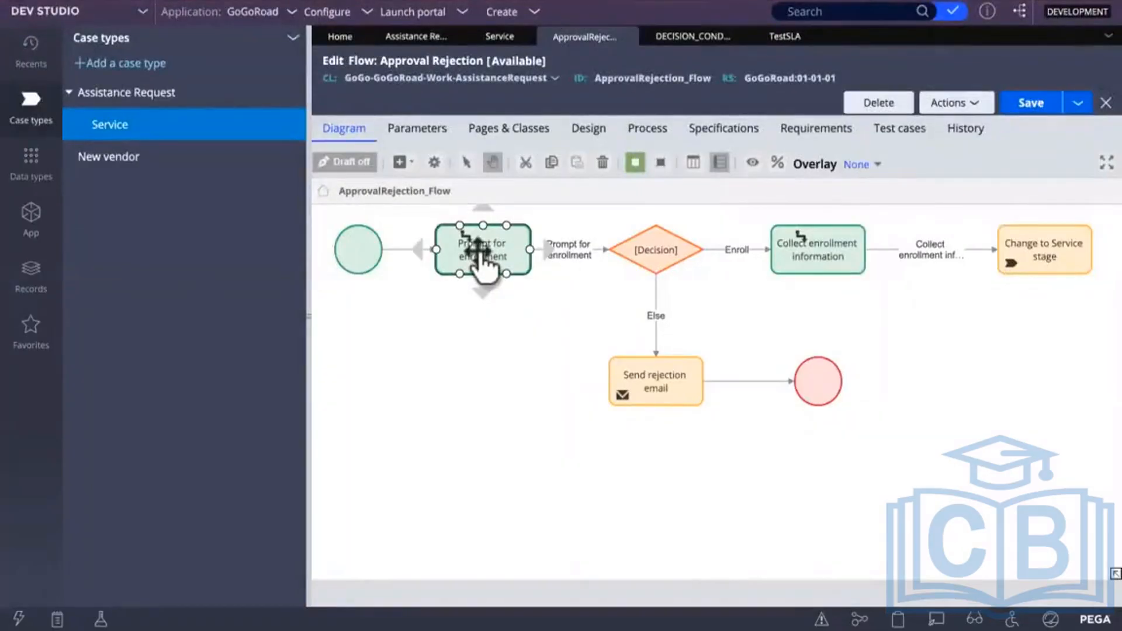
click(491, 289)
double_click(483, 262)
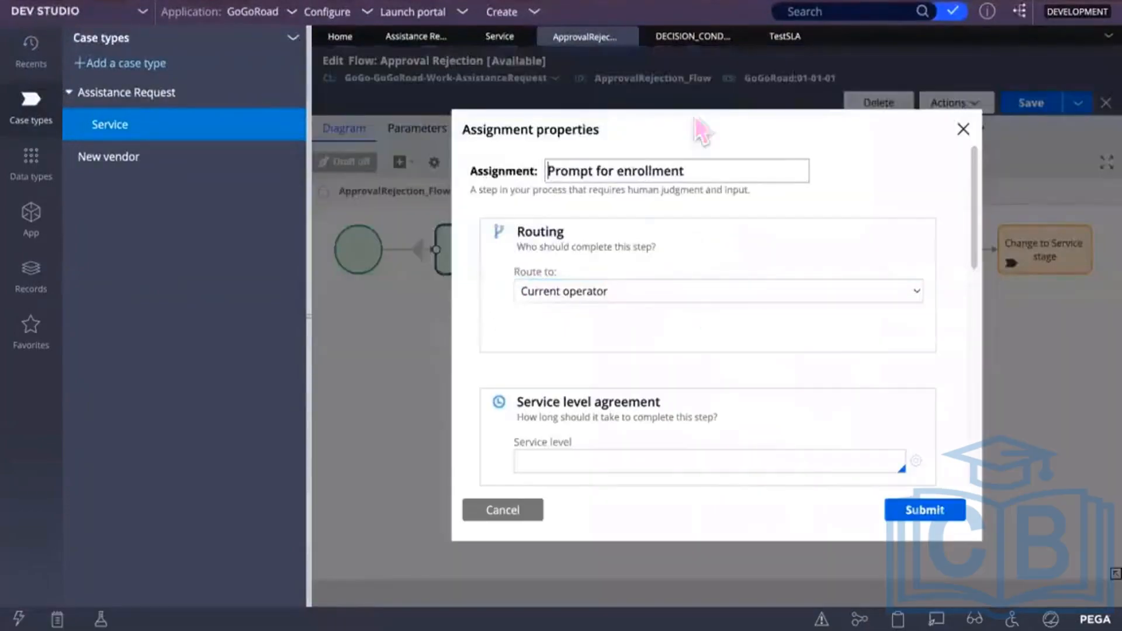
scroll(690, 383, down, 1)
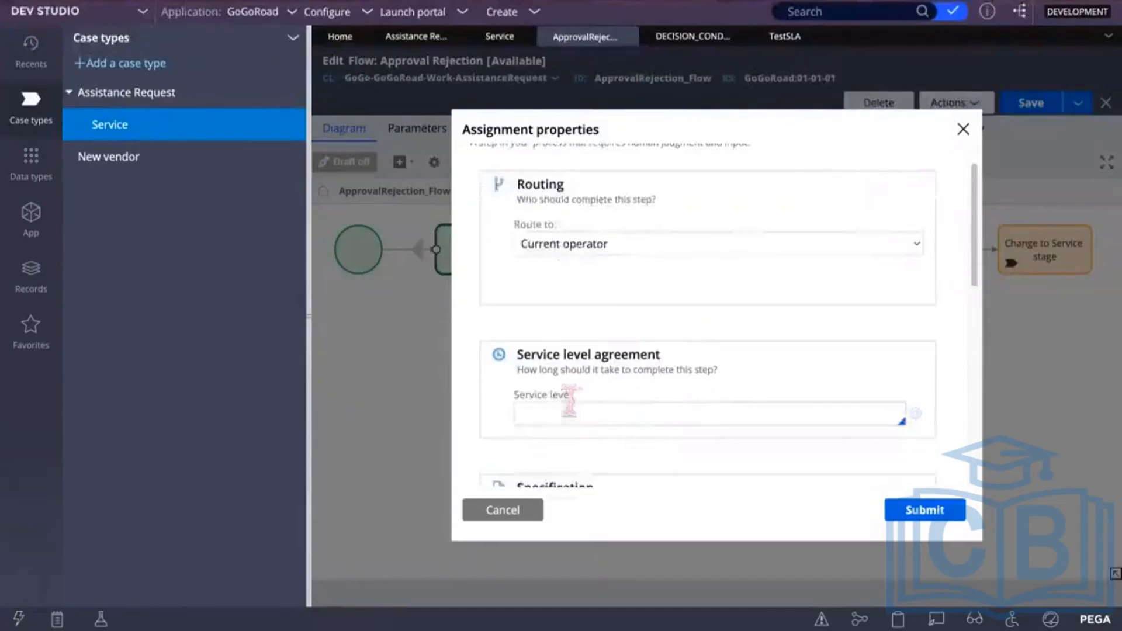
Set the Prompt for enrollment assignment's service level to TestSLA, submit the properties and save the Approval Rejection flow
click(634, 426)
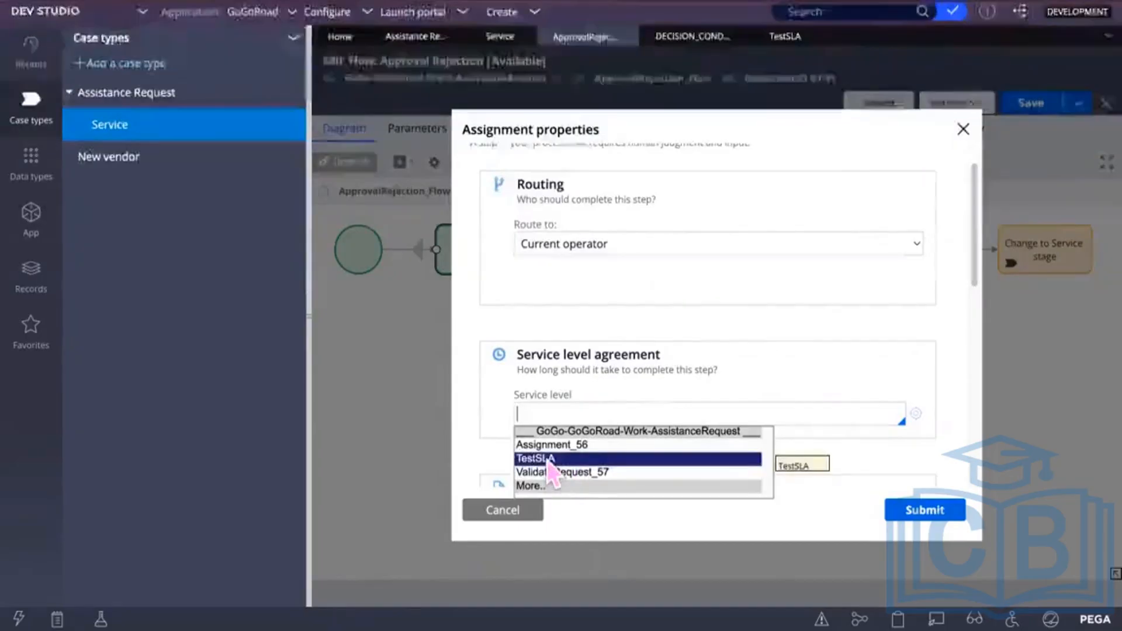
click(549, 458)
scroll(759, 462, down, 5)
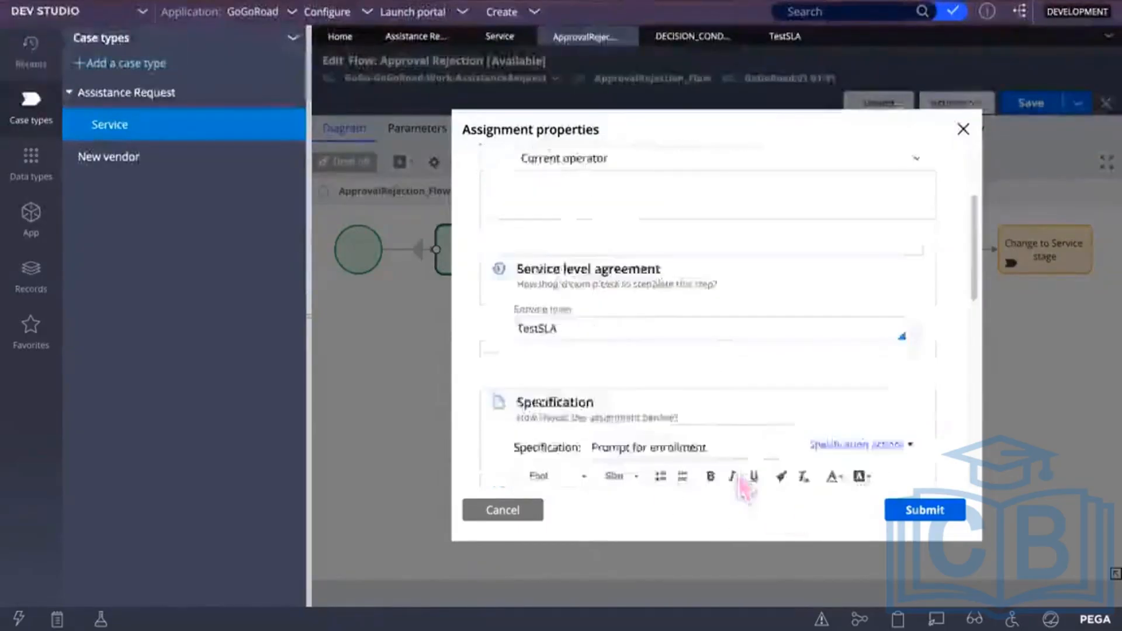
scroll(762, 461, up, 2)
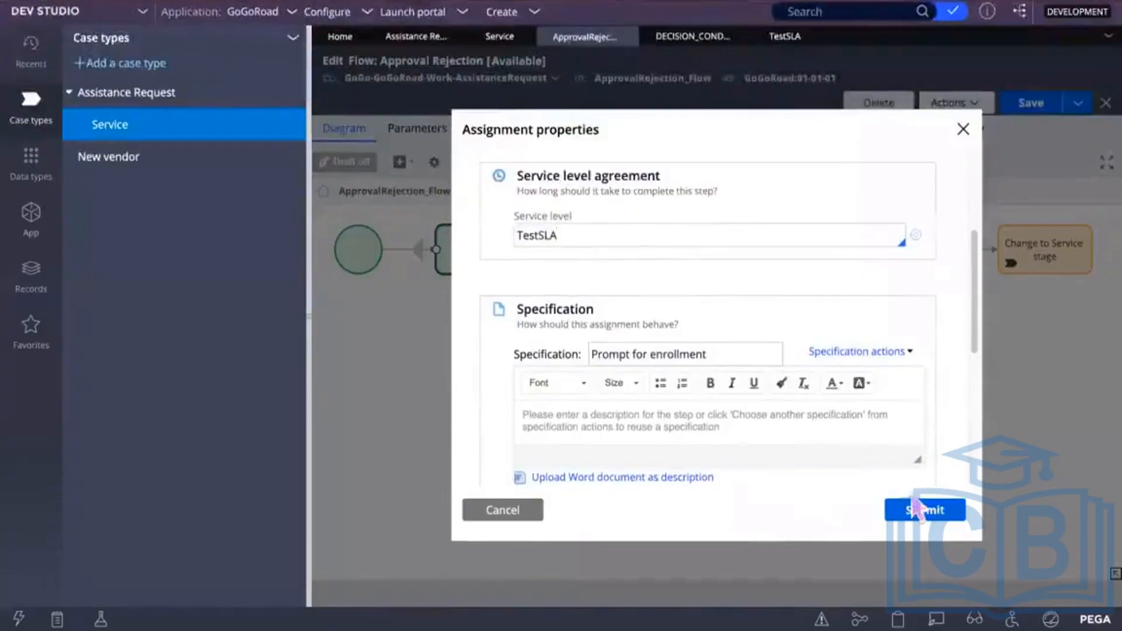
click(925, 510)
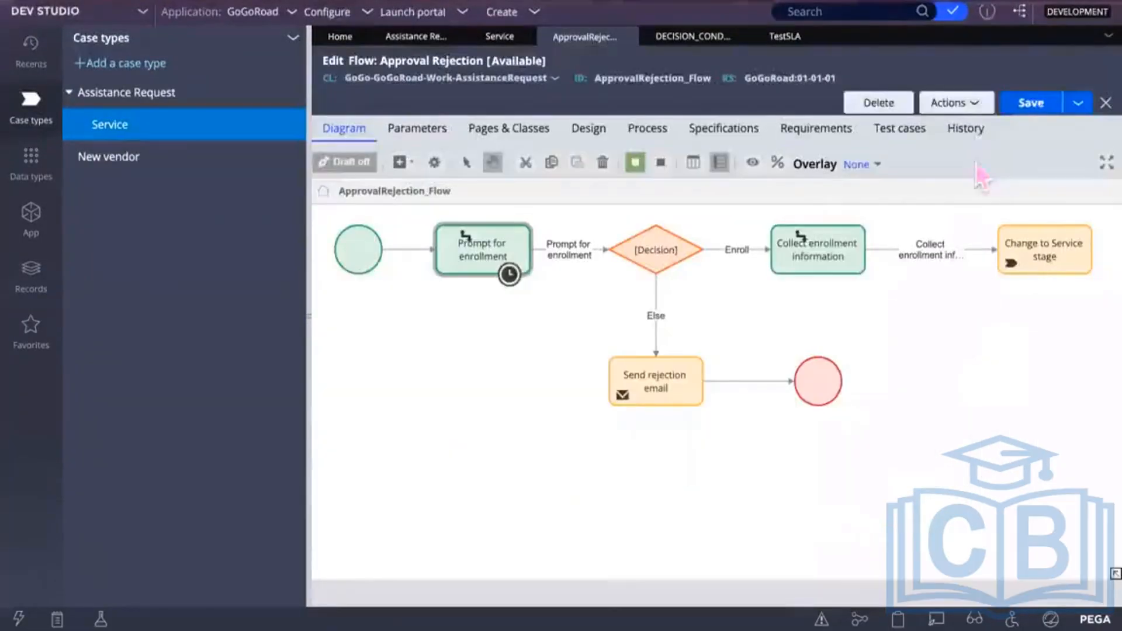
click(1034, 104)
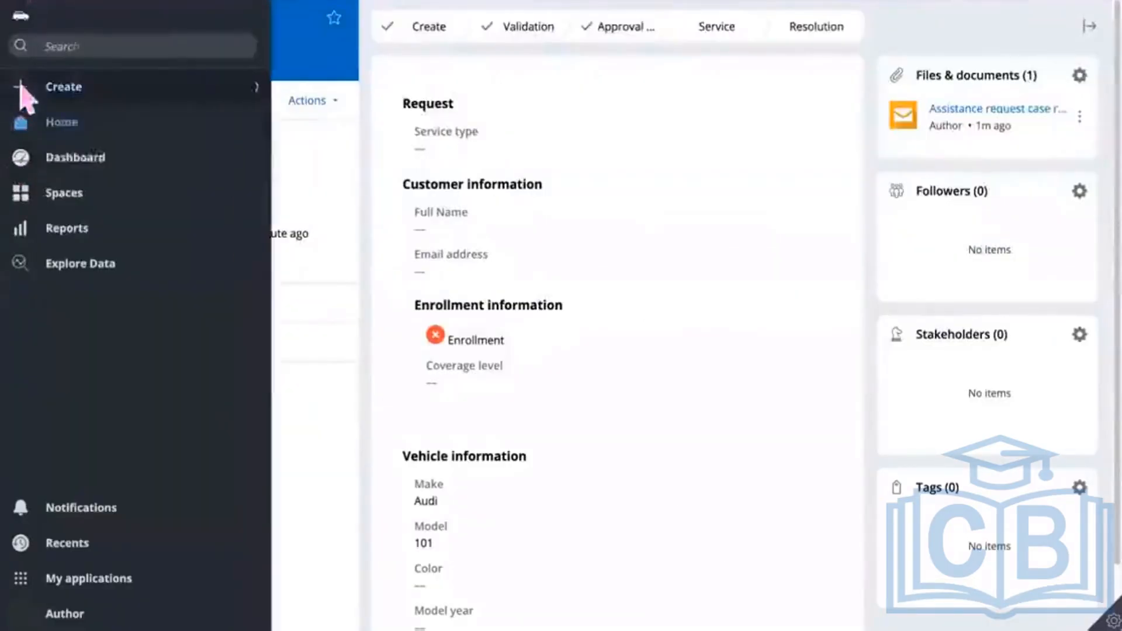
In the GoGoRoad user portal, start a new Assistance Request and advance to Identify vehicle without entering issue, customer or location details
click(25, 93)
click(113, 128)
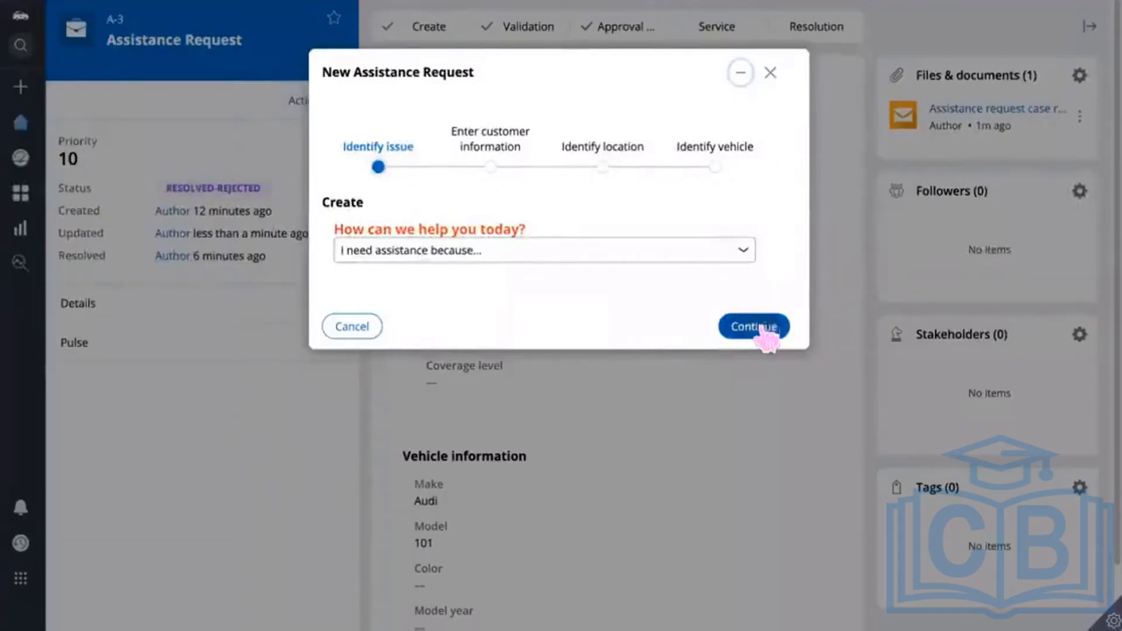
click(762, 330)
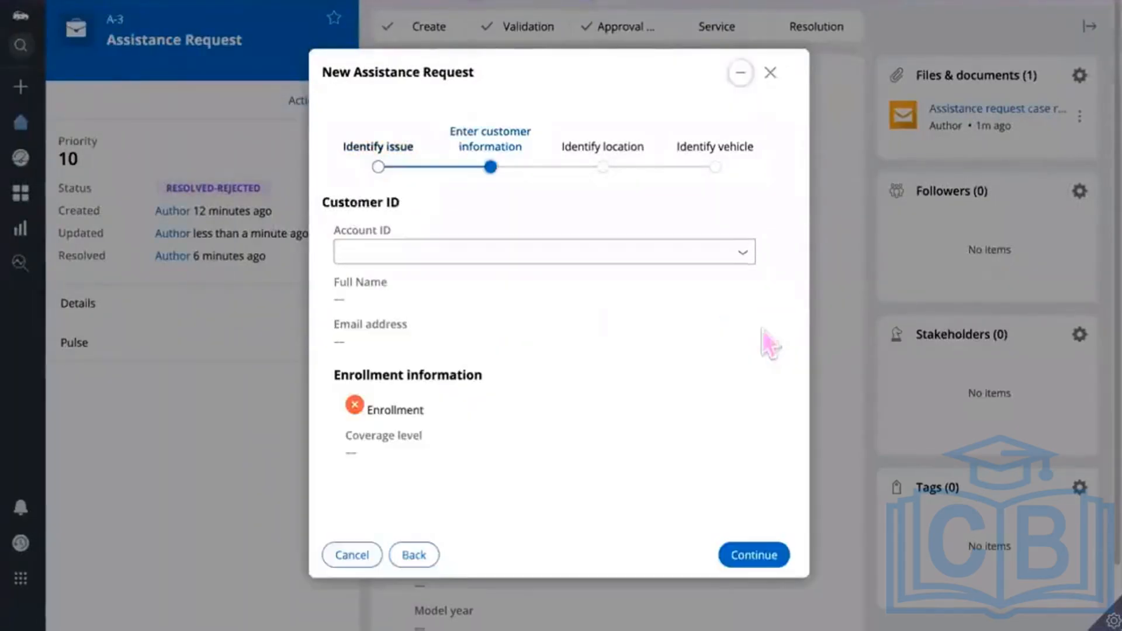
click(752, 555)
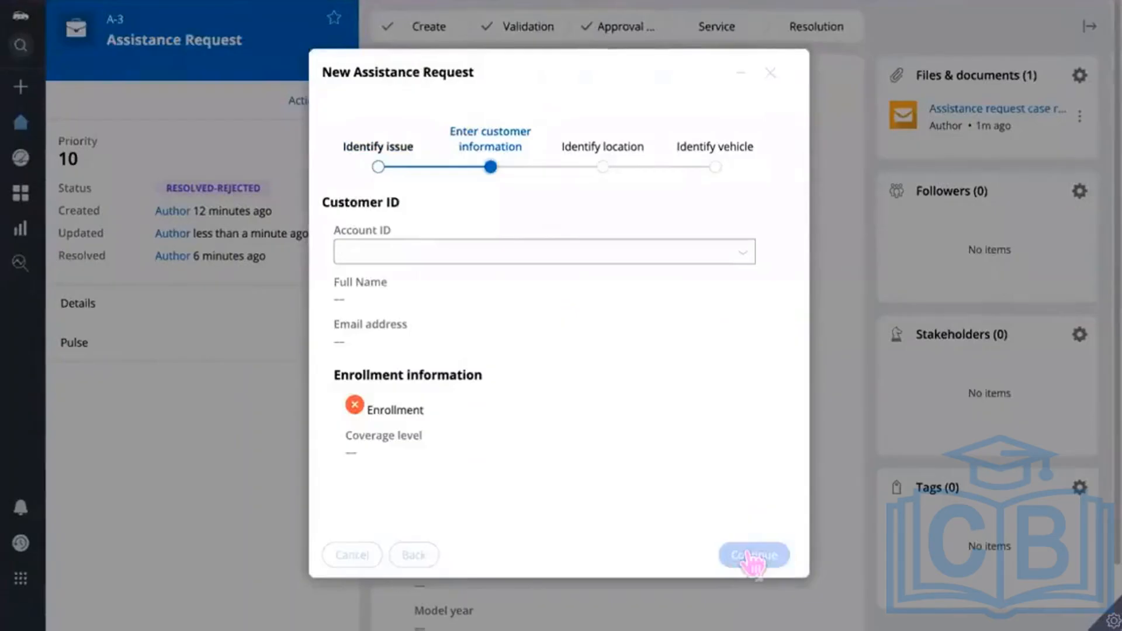
click(749, 439)
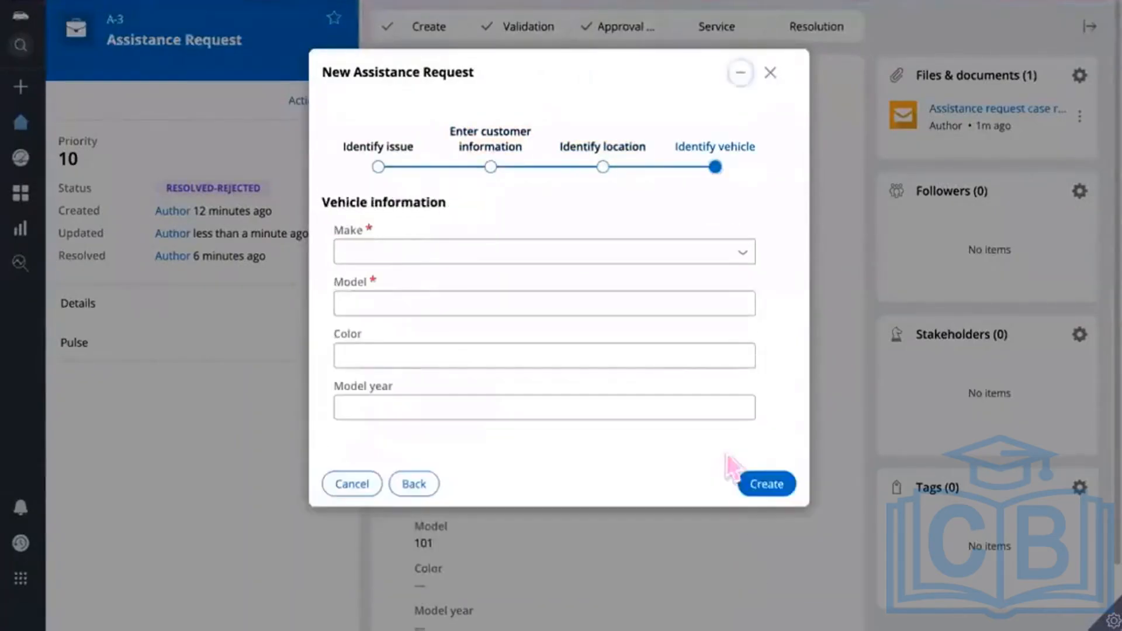
Fill in the new request's vehicle information with make Audi, model 201 and color white
click(406, 245)
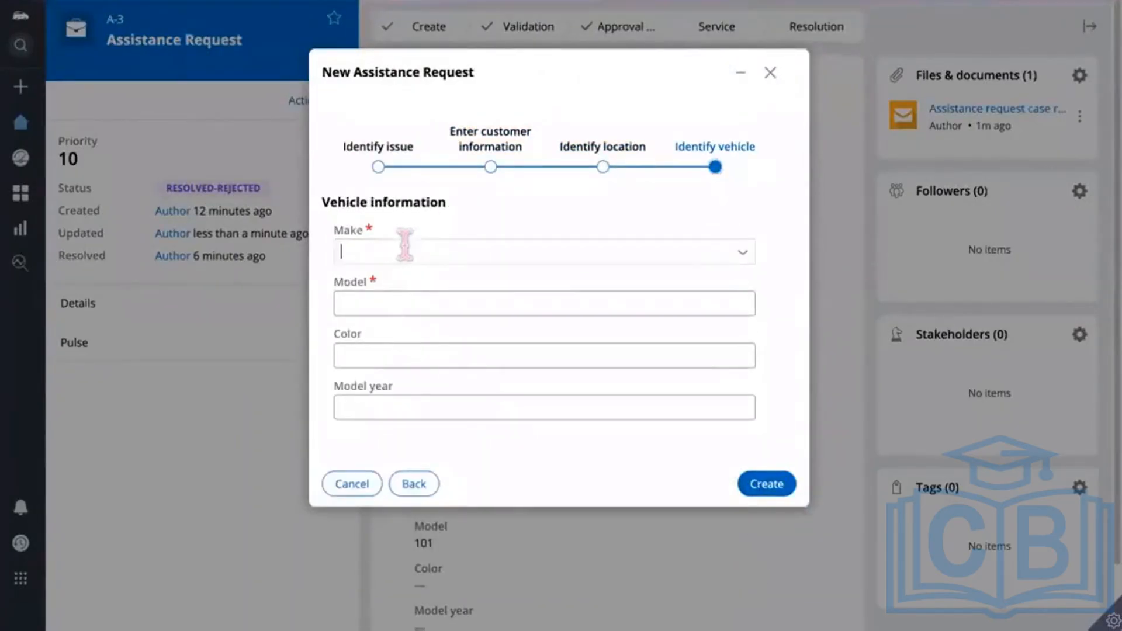
text(audi)
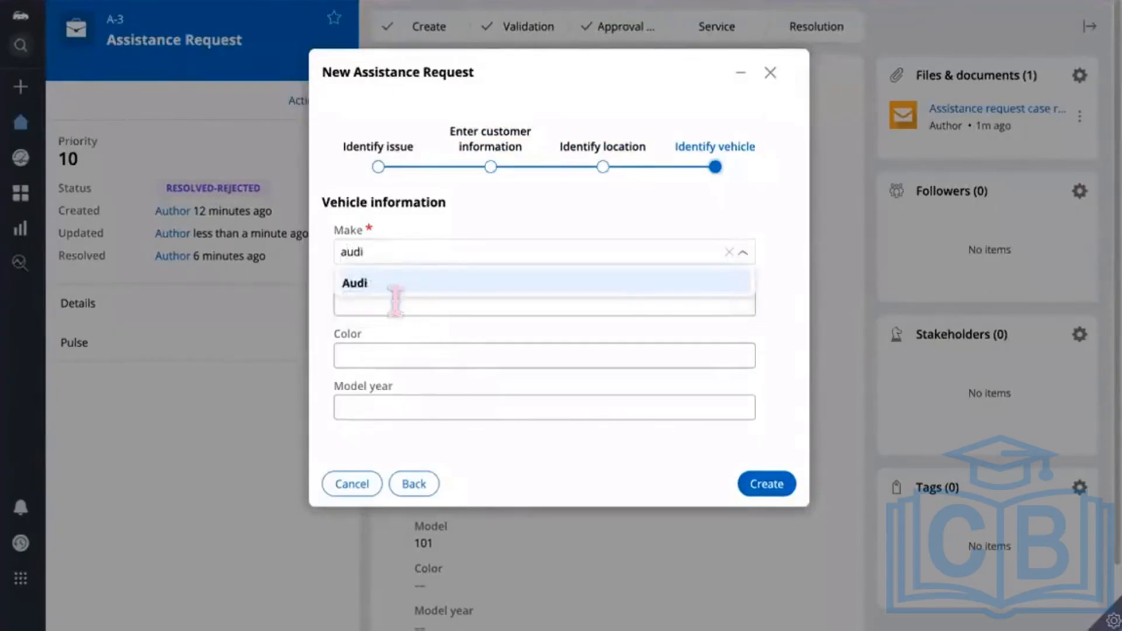
click(384, 285)
click(353, 303)
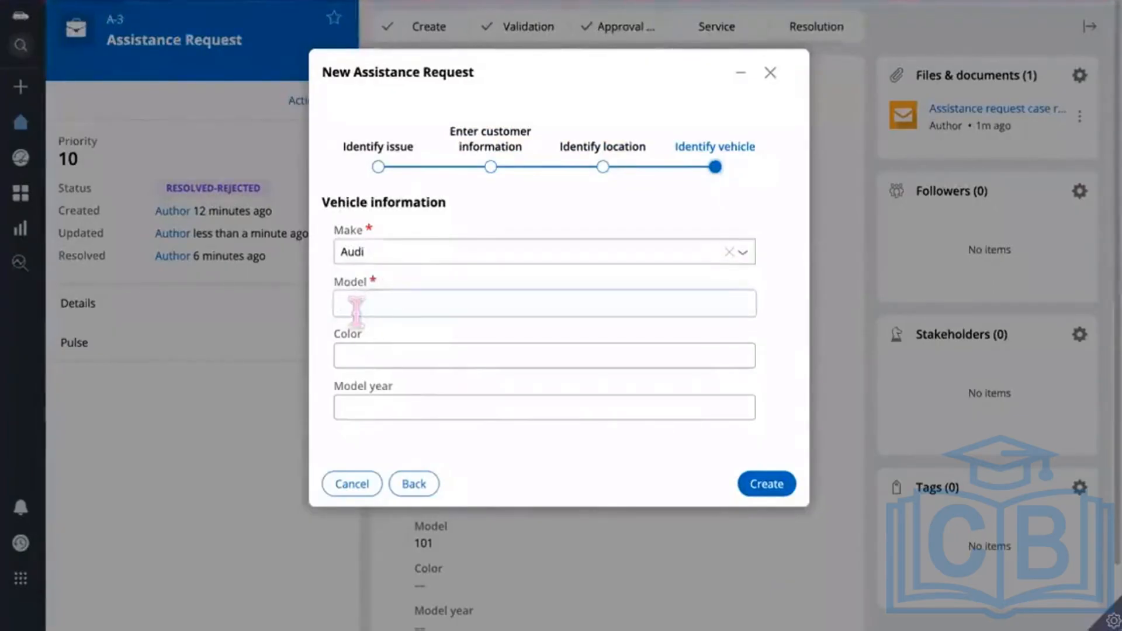
text(Q2)
key(BackSpace)
key(BackSpace)
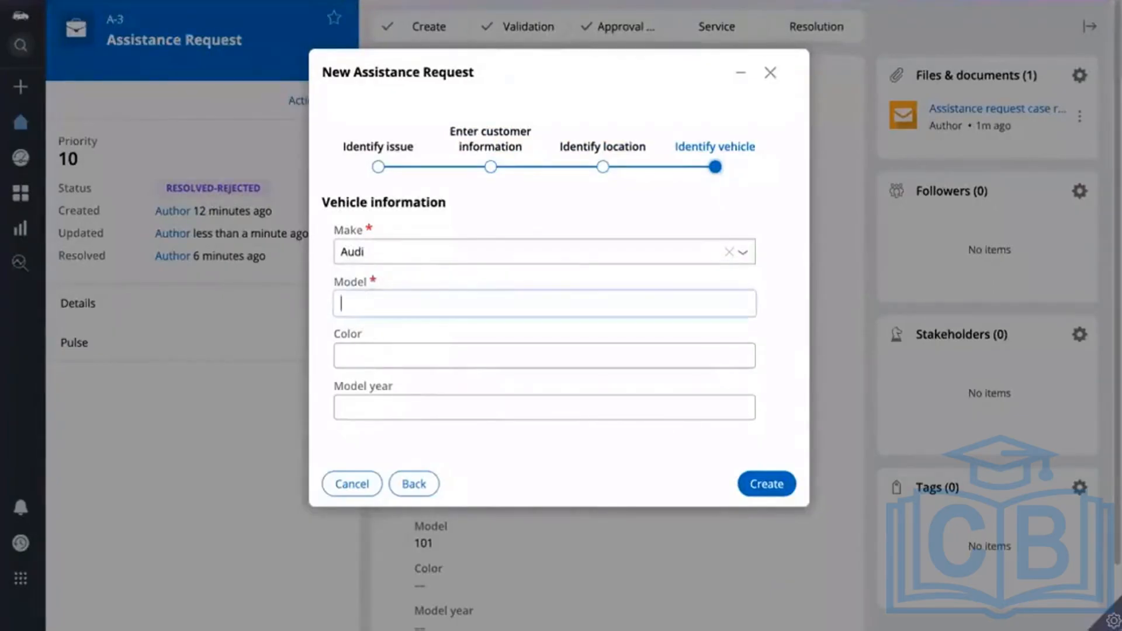
text(201)
click(375, 358)
text(white)
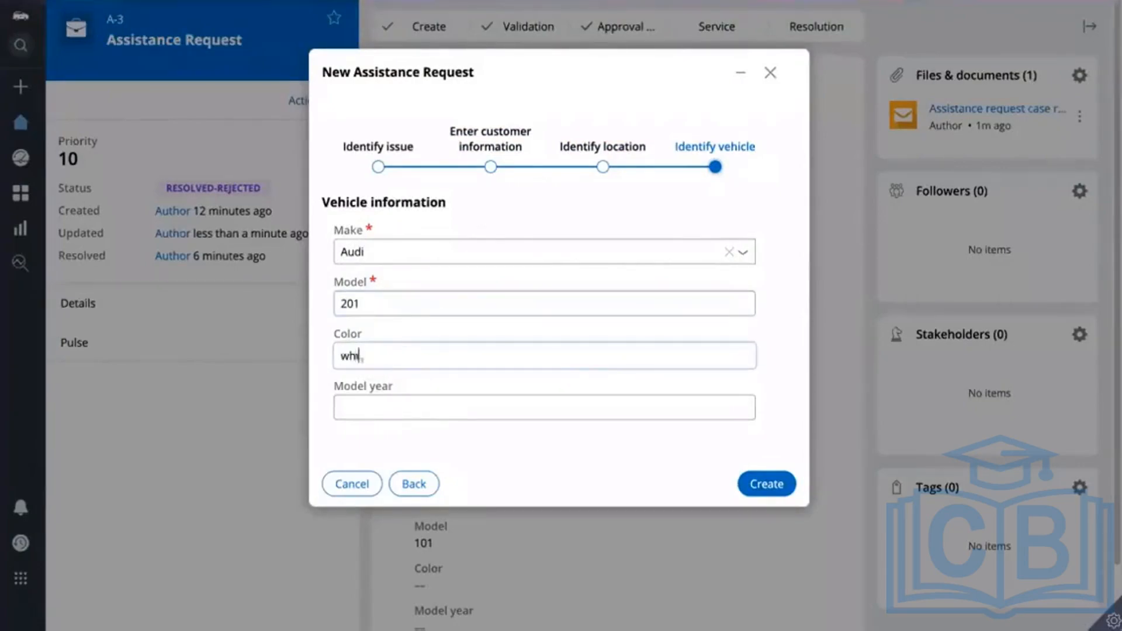
Create the assistance request, submit its payment information blank, and cancel out of the Prompt for enrollment form
click(772, 486)
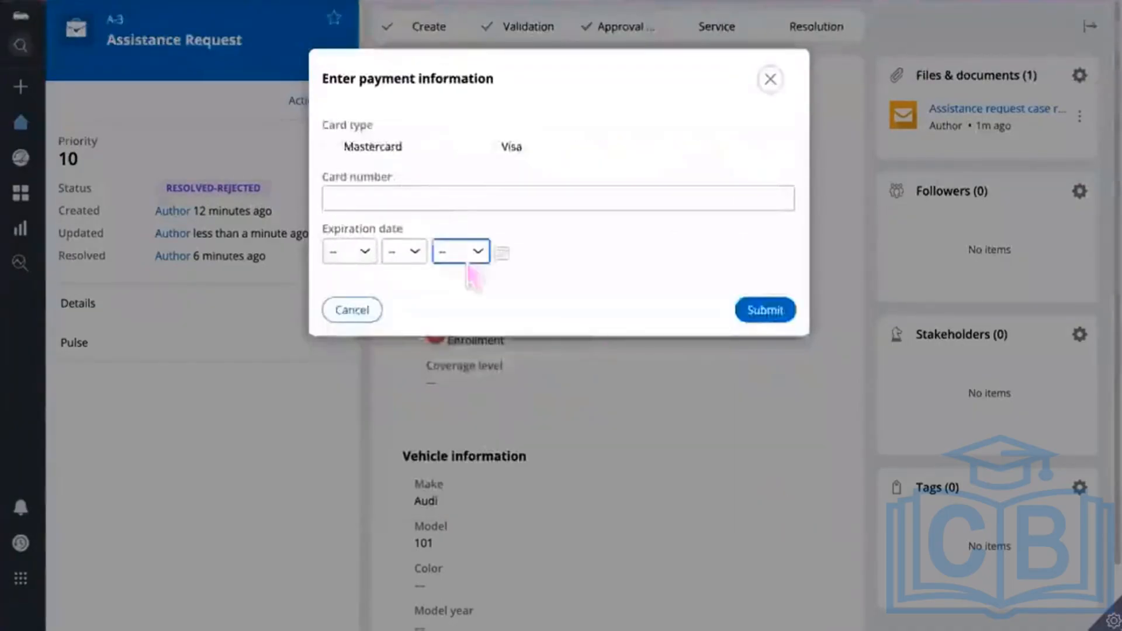
click(764, 313)
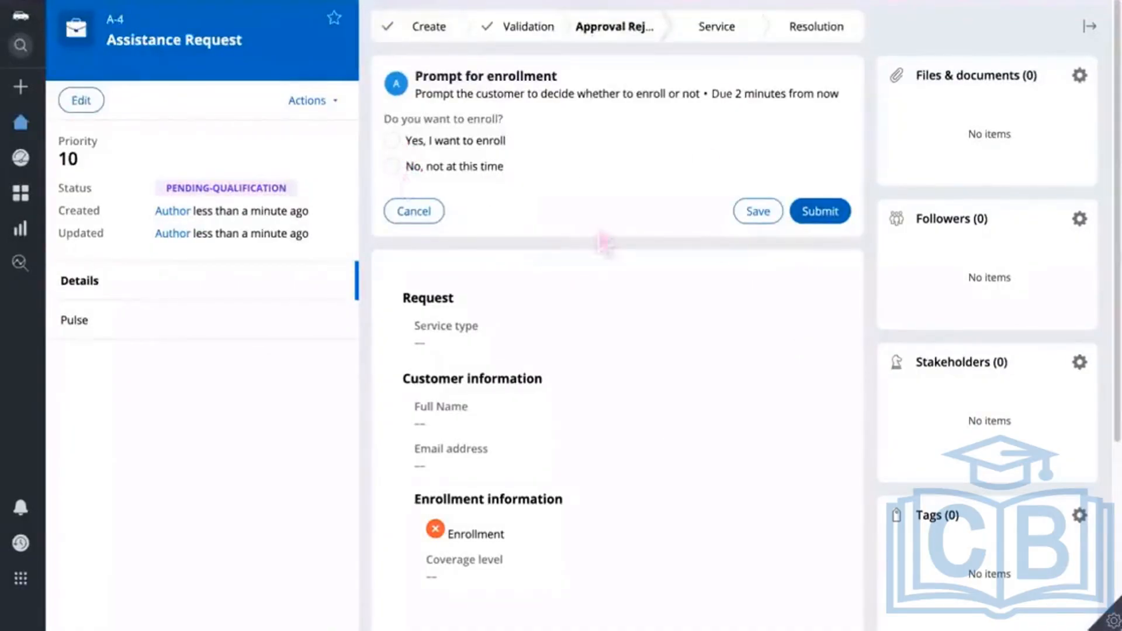
click(400, 215)
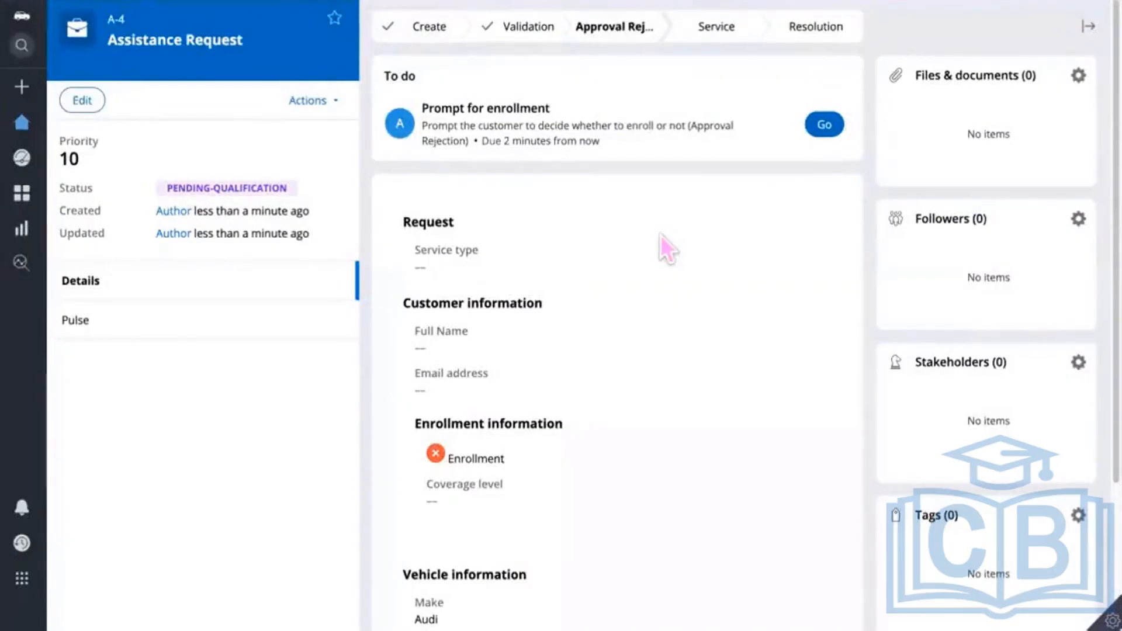
Capture a screenshot of the new assistance request's case page with its pending enrollment assignment
key(super+shift+4)
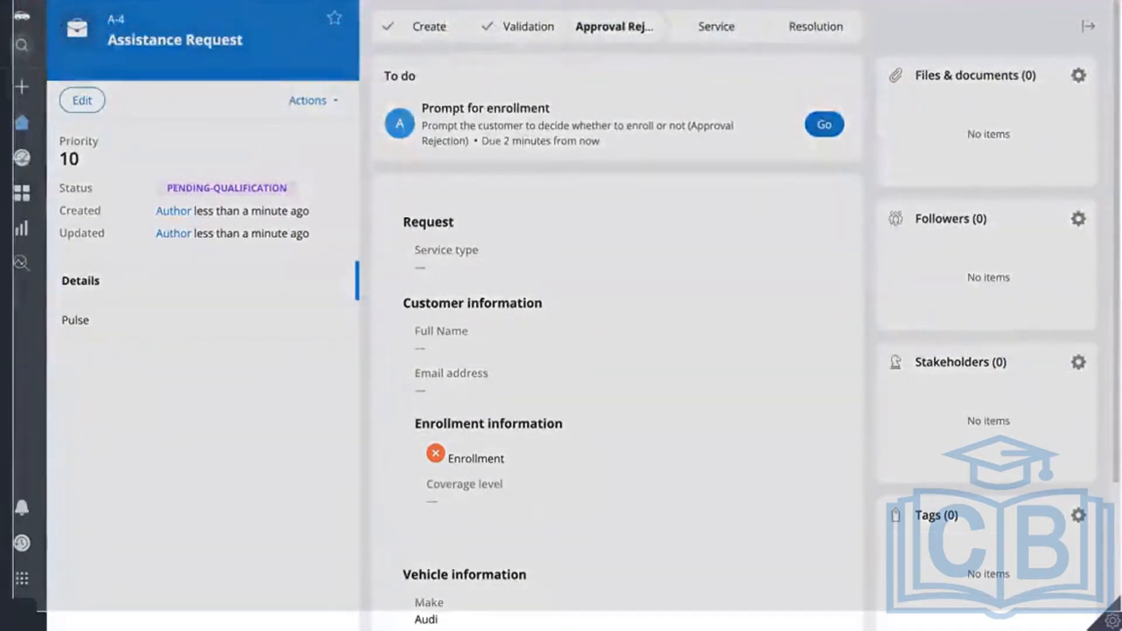
drag(1120, 612, 1120, 628)
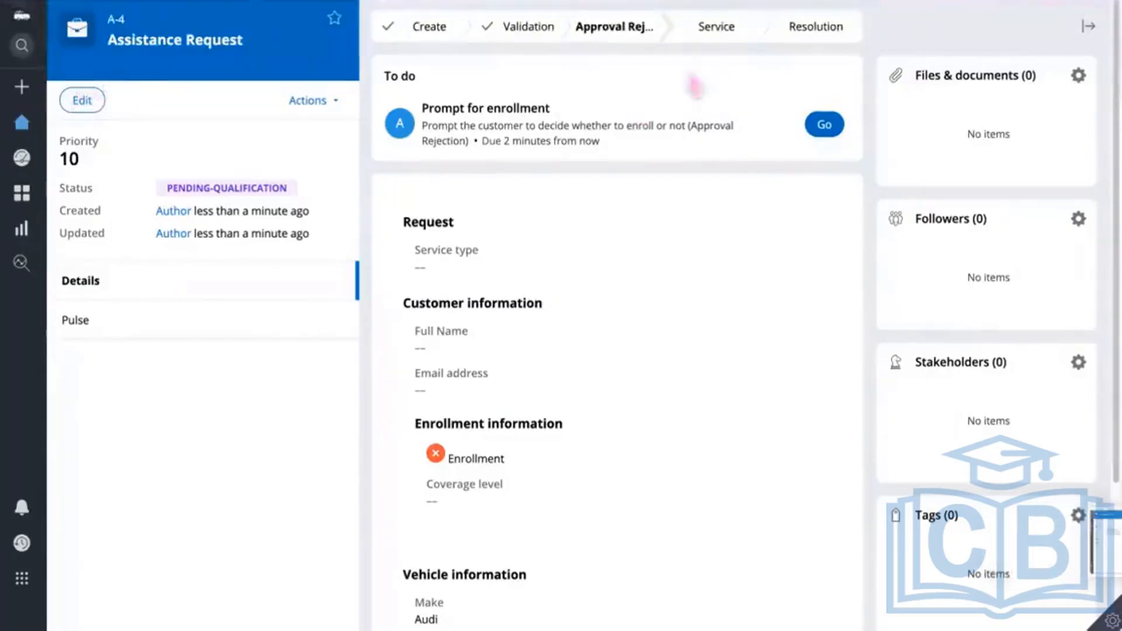
click(27, 47)
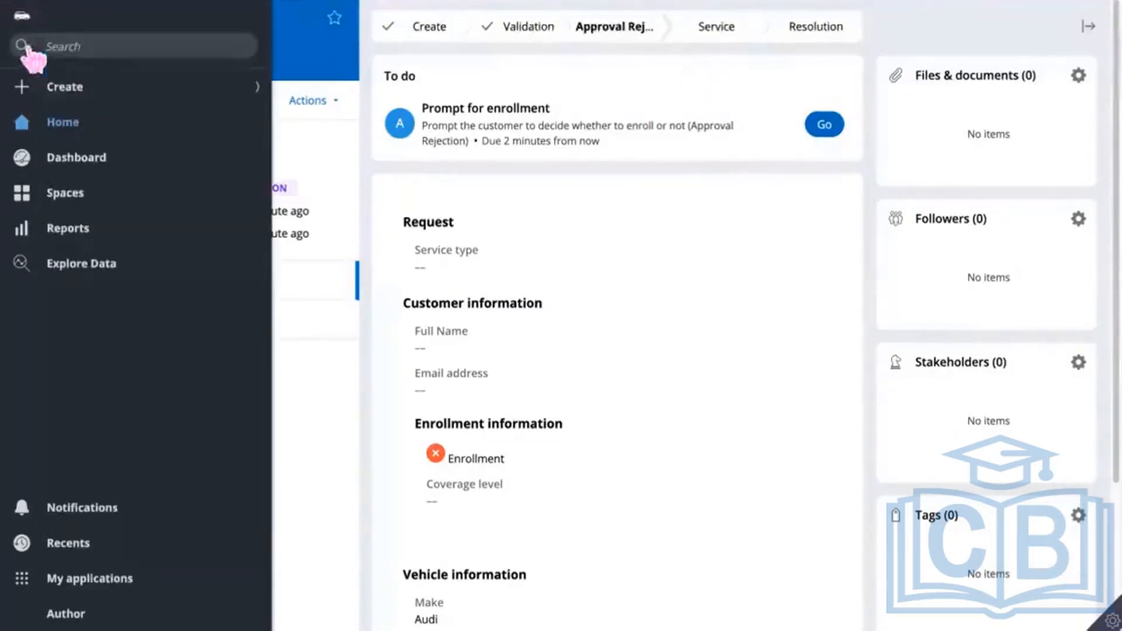
click(569, 246)
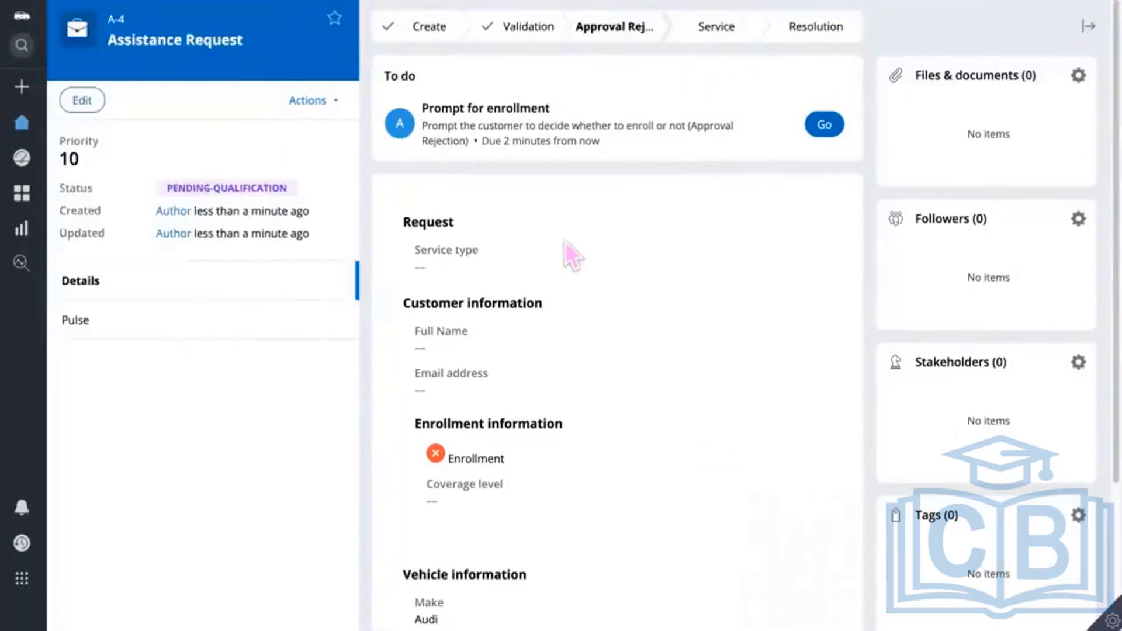
click(27, 44)
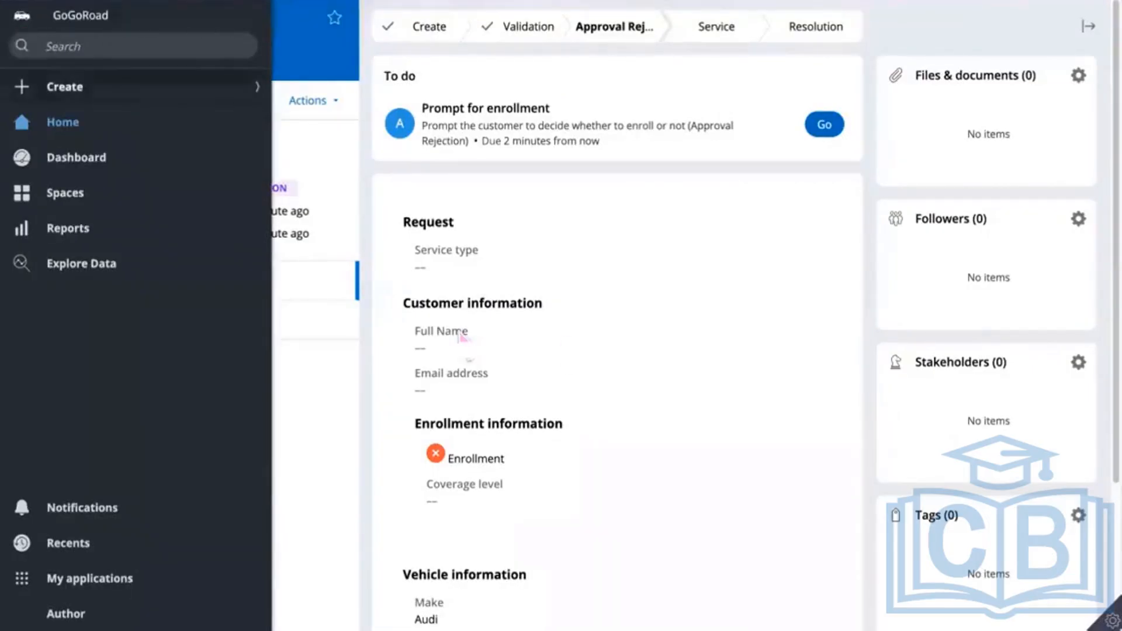
click(578, 322)
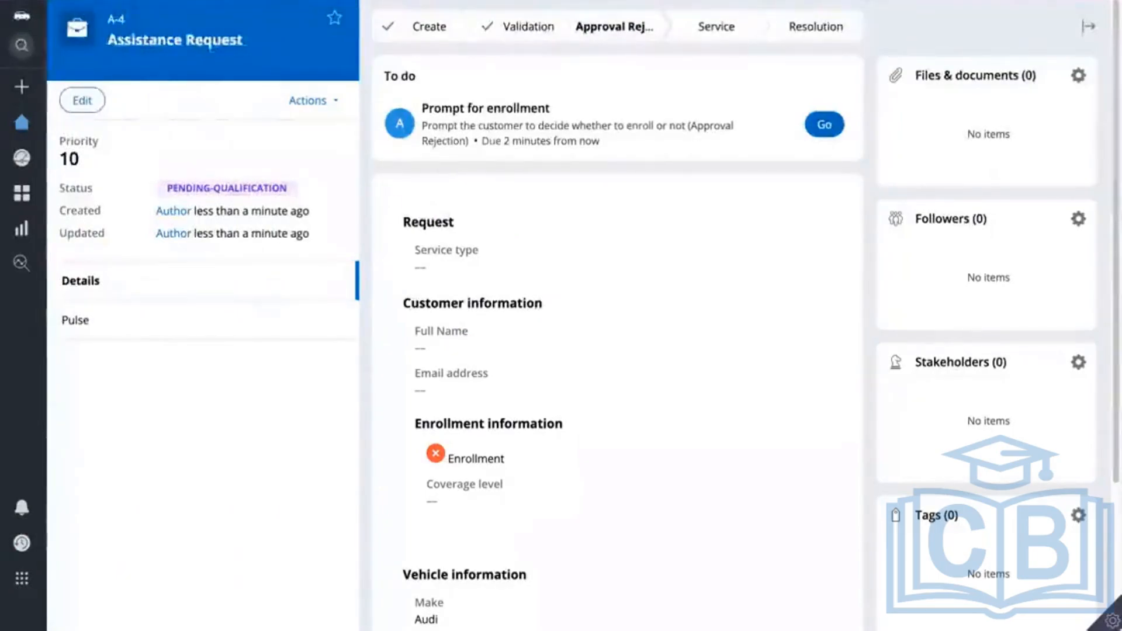
Open Assistance Request A-3 from the recently viewed items and review its case history
mouse_move(28, 578)
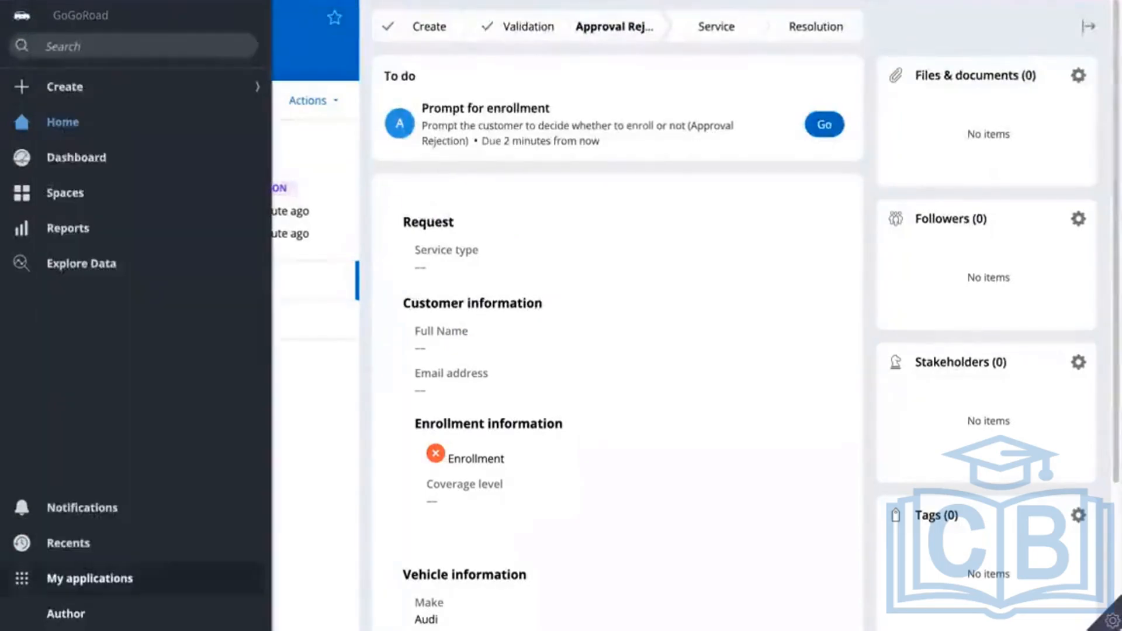
click(70, 544)
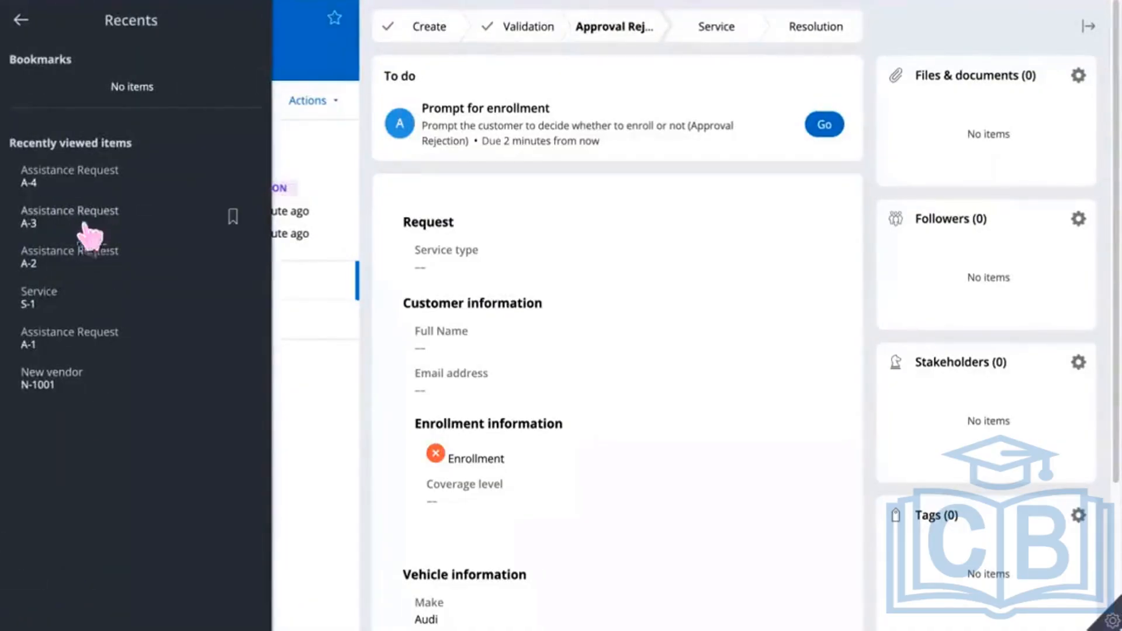
click(55, 237)
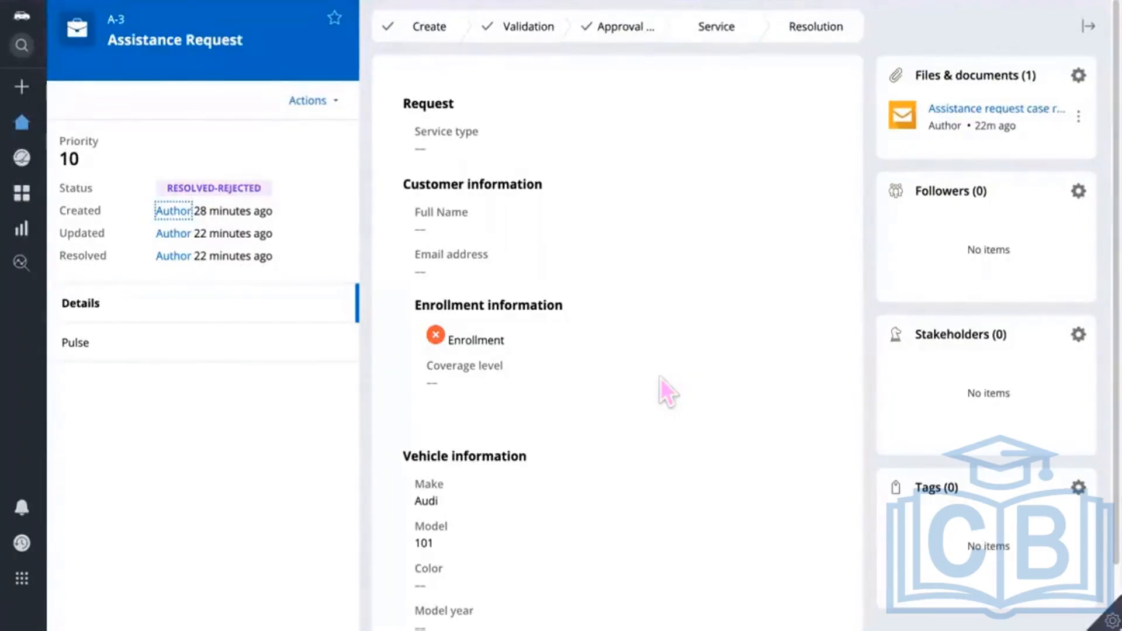
click(336, 101)
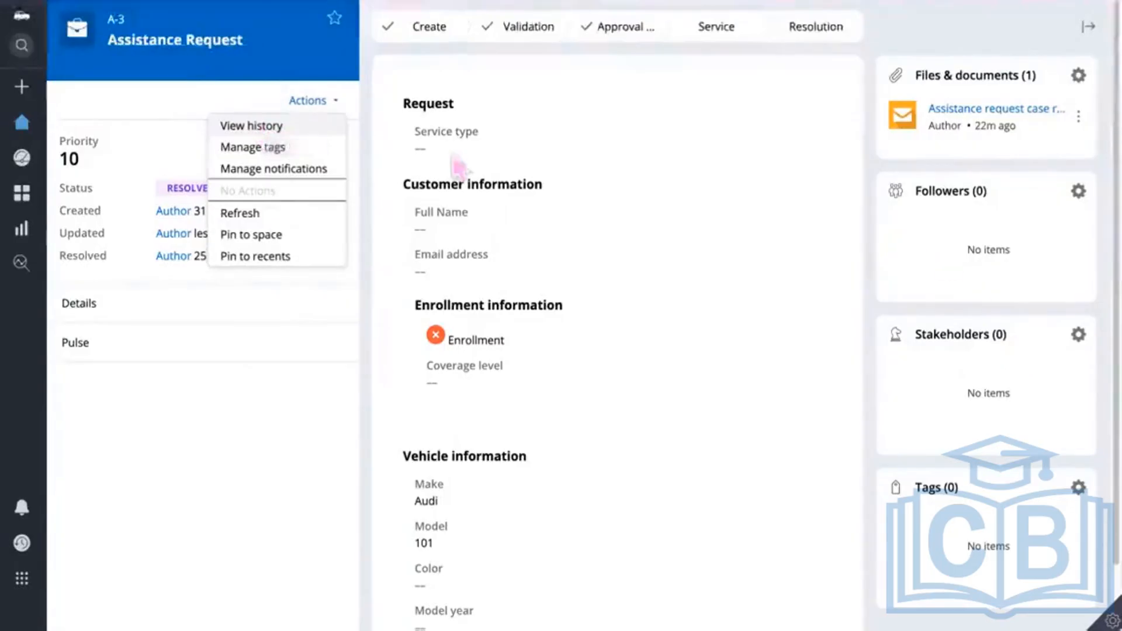
click(255, 128)
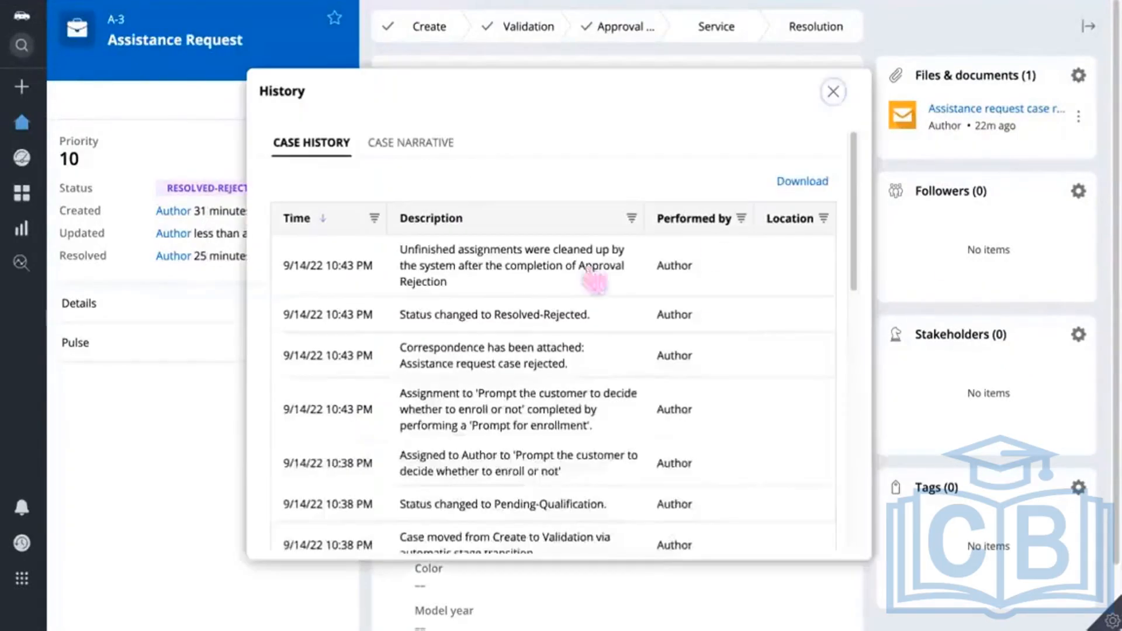
scroll(718, 296, down, 10)
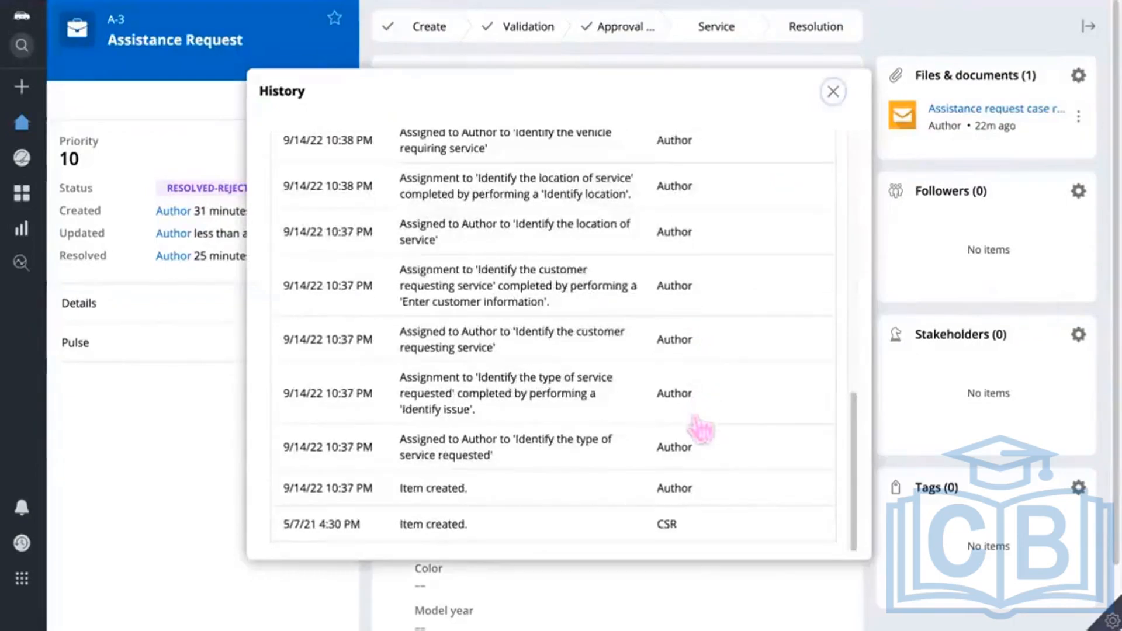
scroll(701, 425, up, 10)
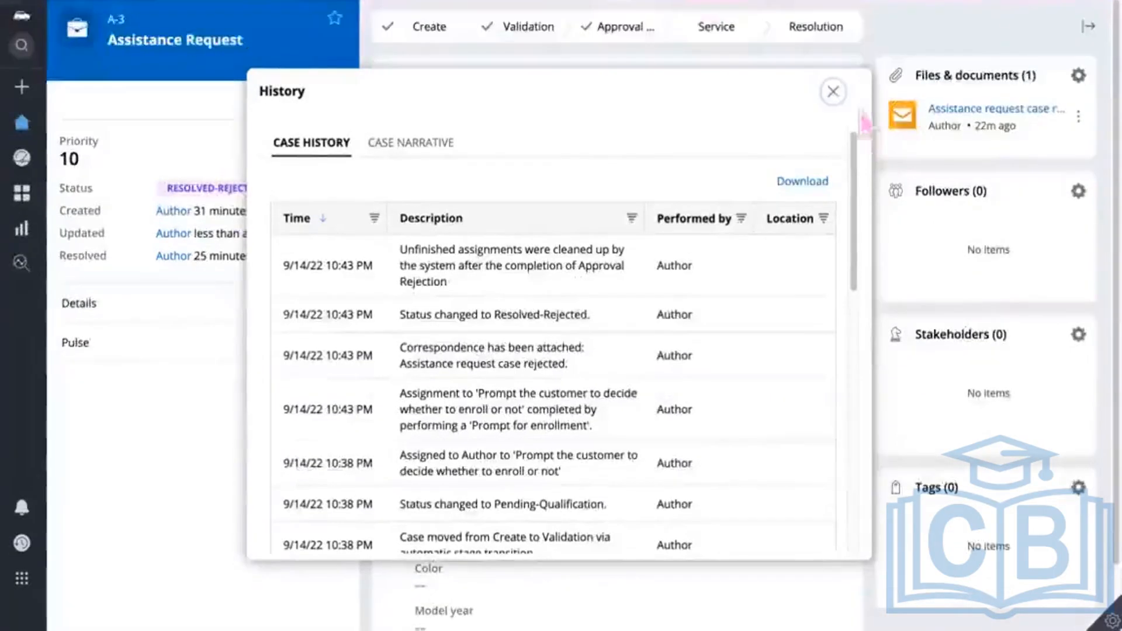
Close A-3's history, open Assistance Request A-4 from the recently viewed items, and read its attached rejection email
click(834, 91)
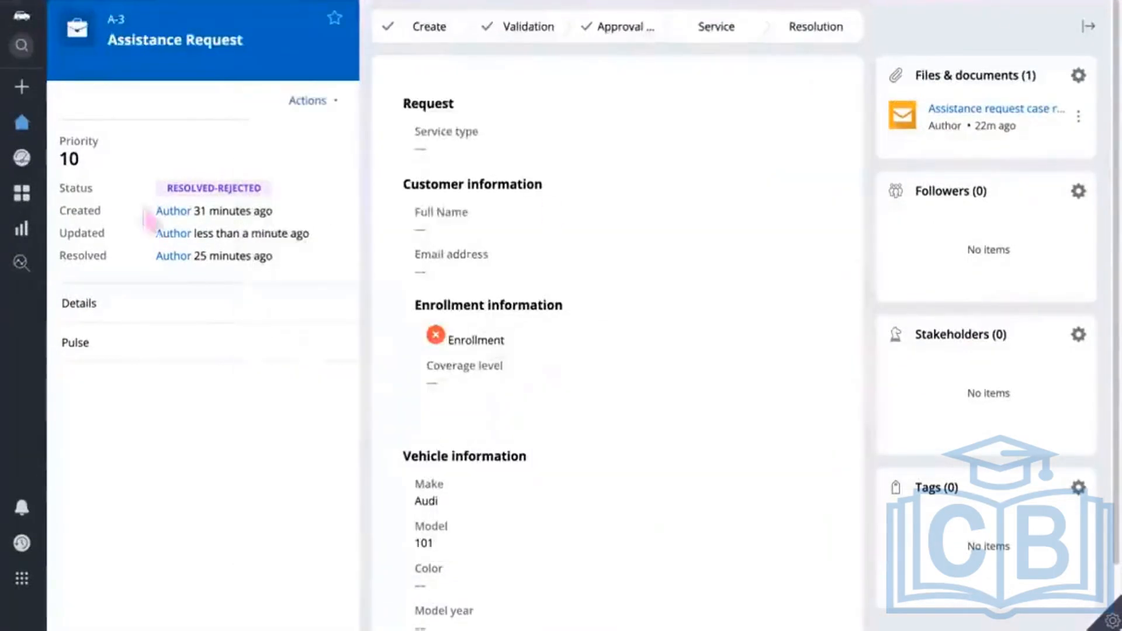
mouse_move(15, 573)
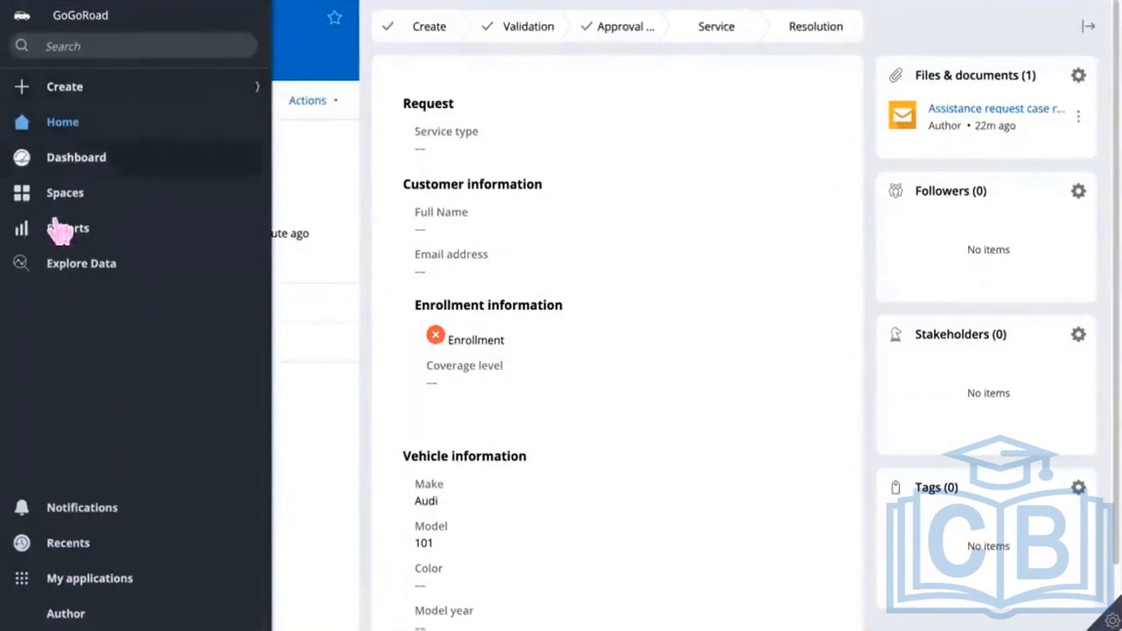
click(70, 548)
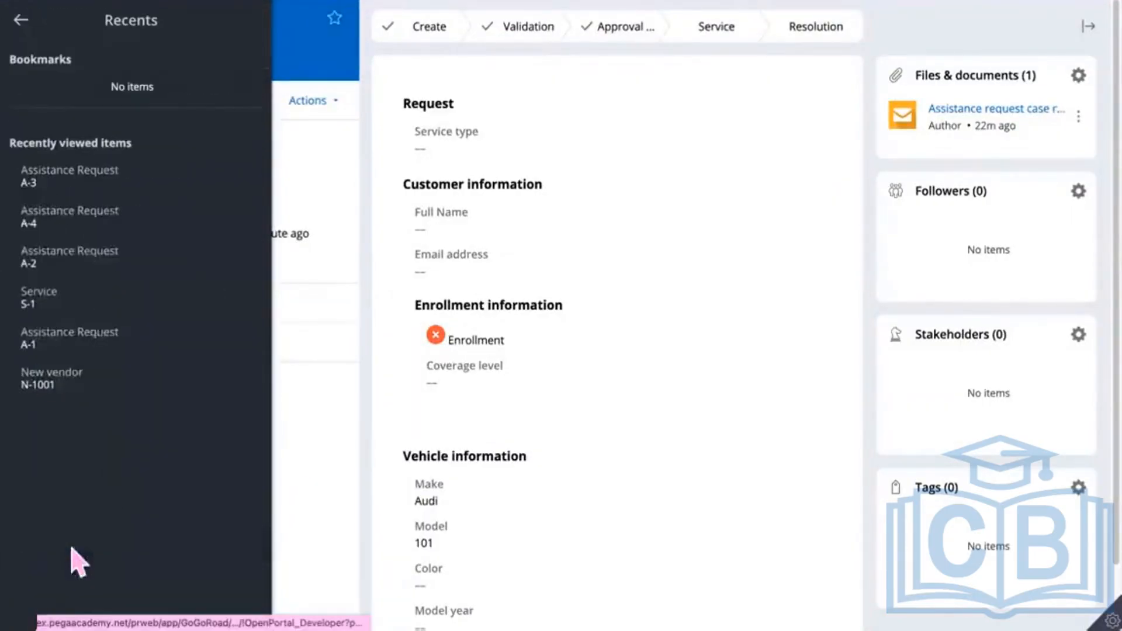
click(79, 221)
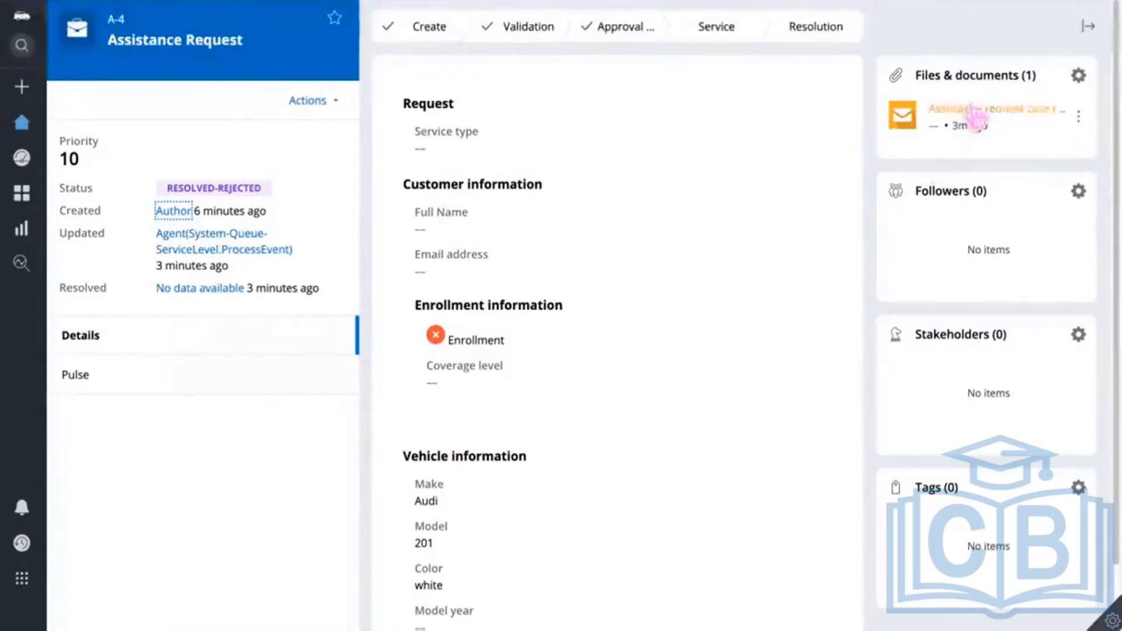
click(971, 109)
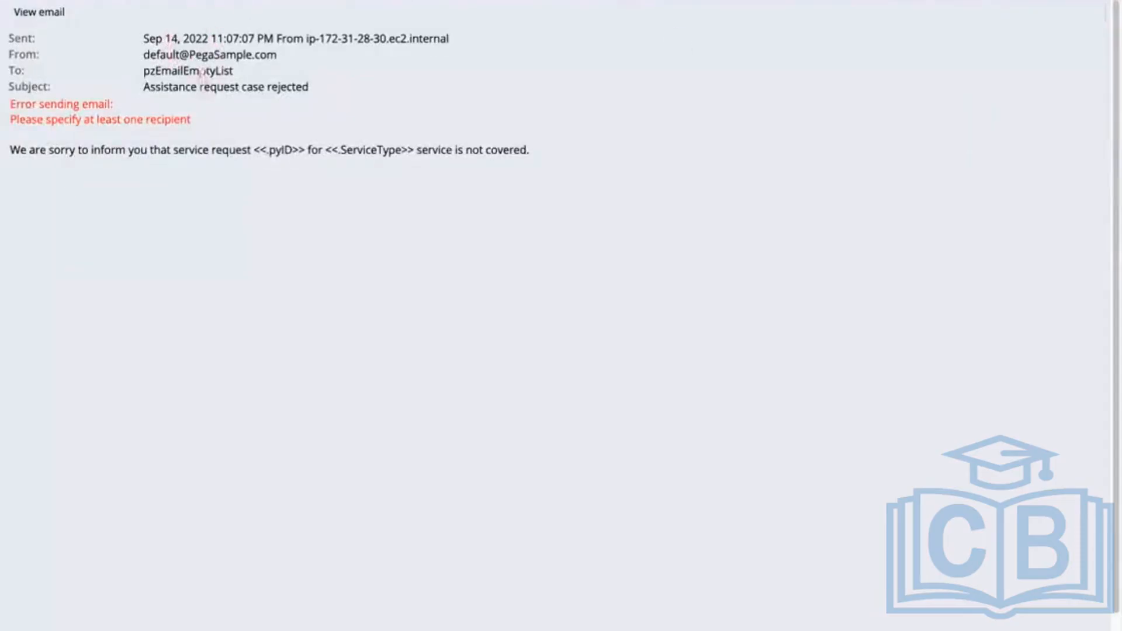
drag(413, 44, 305, 30)
click(283, 88)
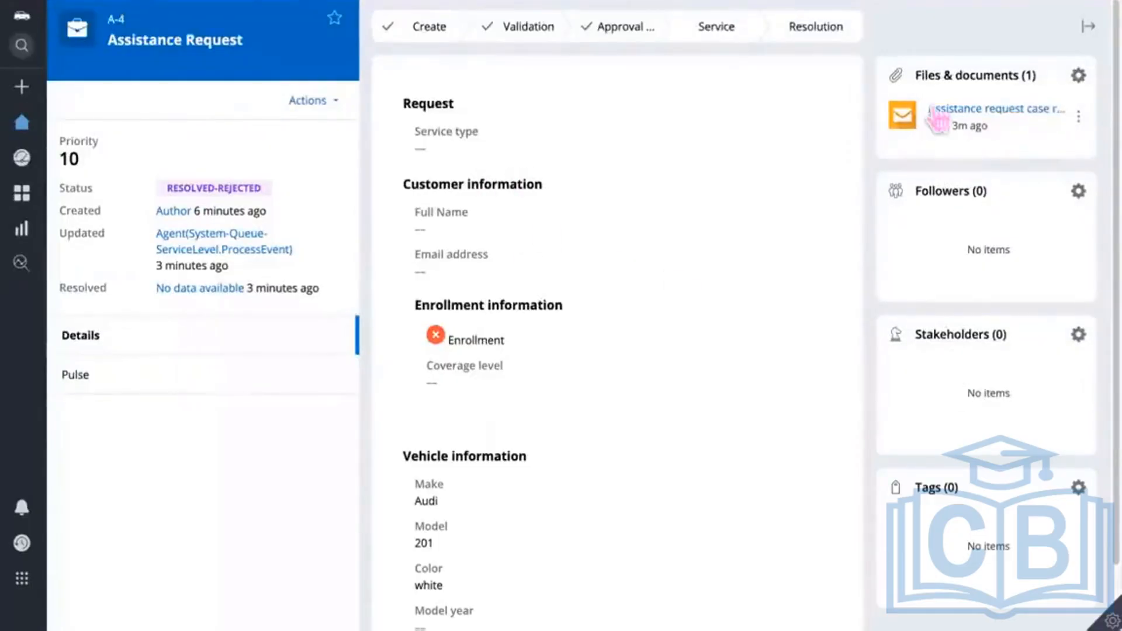
Examine Assistance Request A-4's case history for the service level goal, deadline and Advance Flow events, and close it
click(329, 104)
click(318, 125)
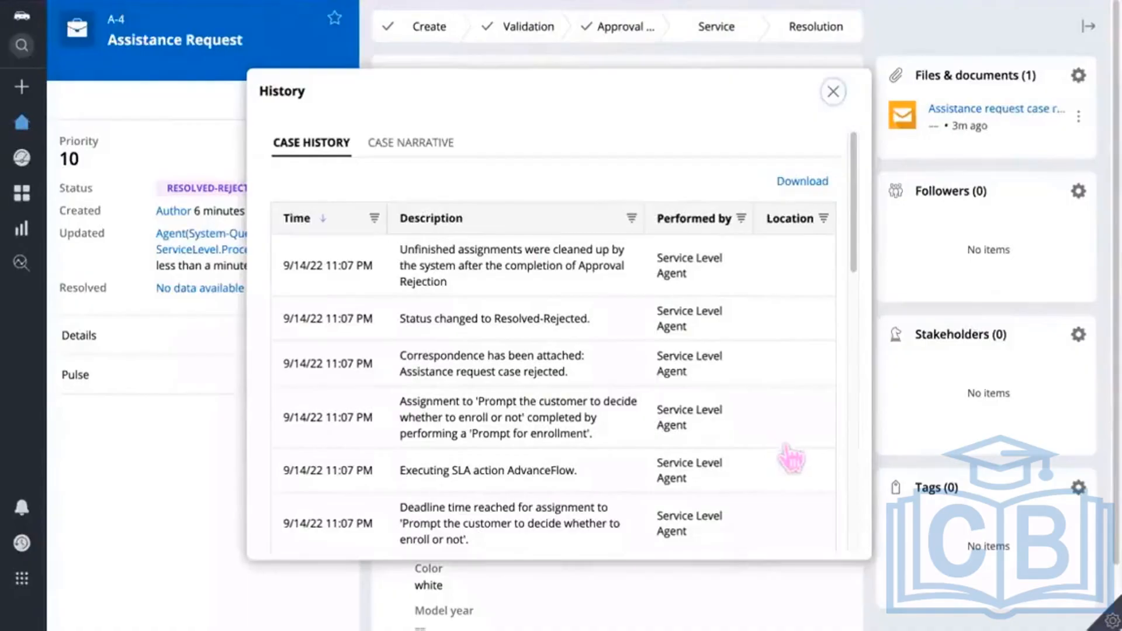
scroll(789, 462, down, 1)
scroll(789, 461, down, 4)
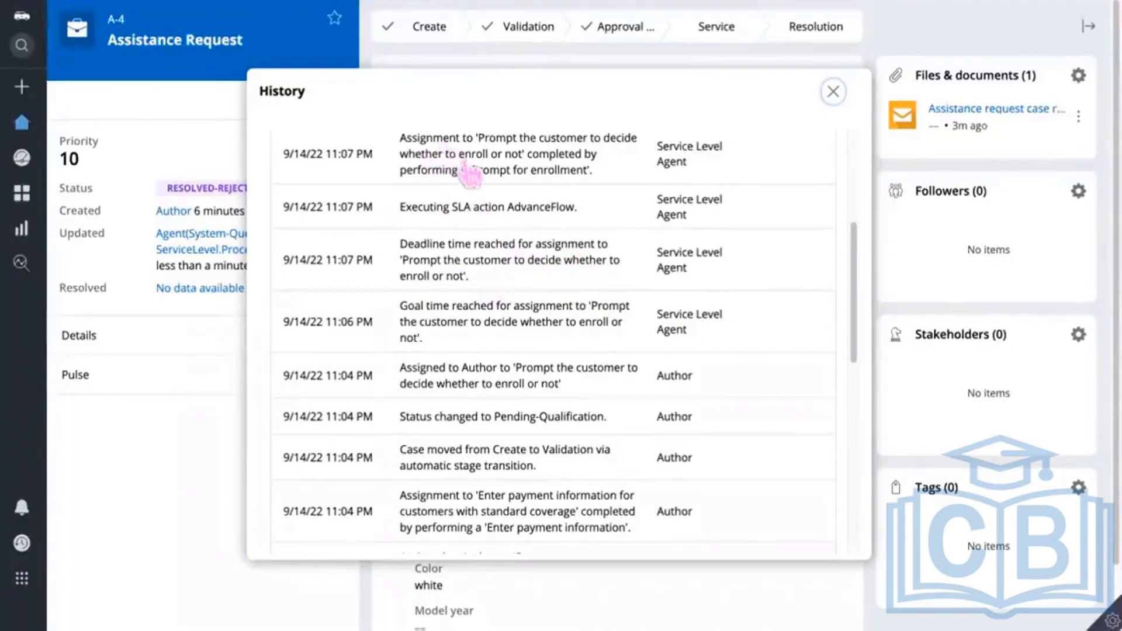
scroll(453, 175, up, 2)
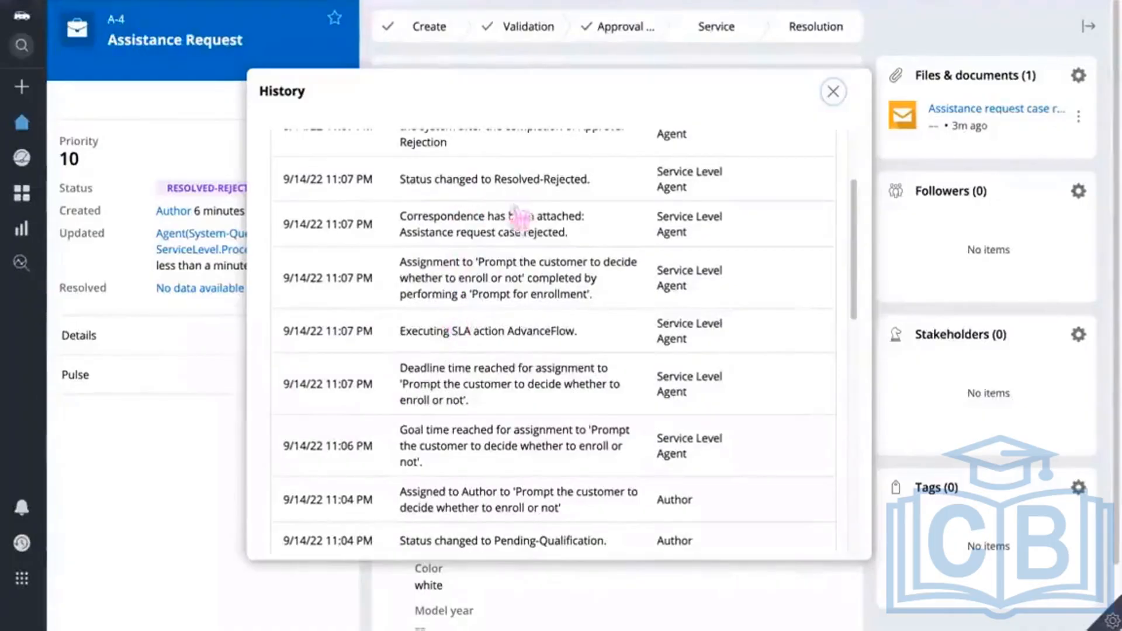
scroll(518, 252, up, 1)
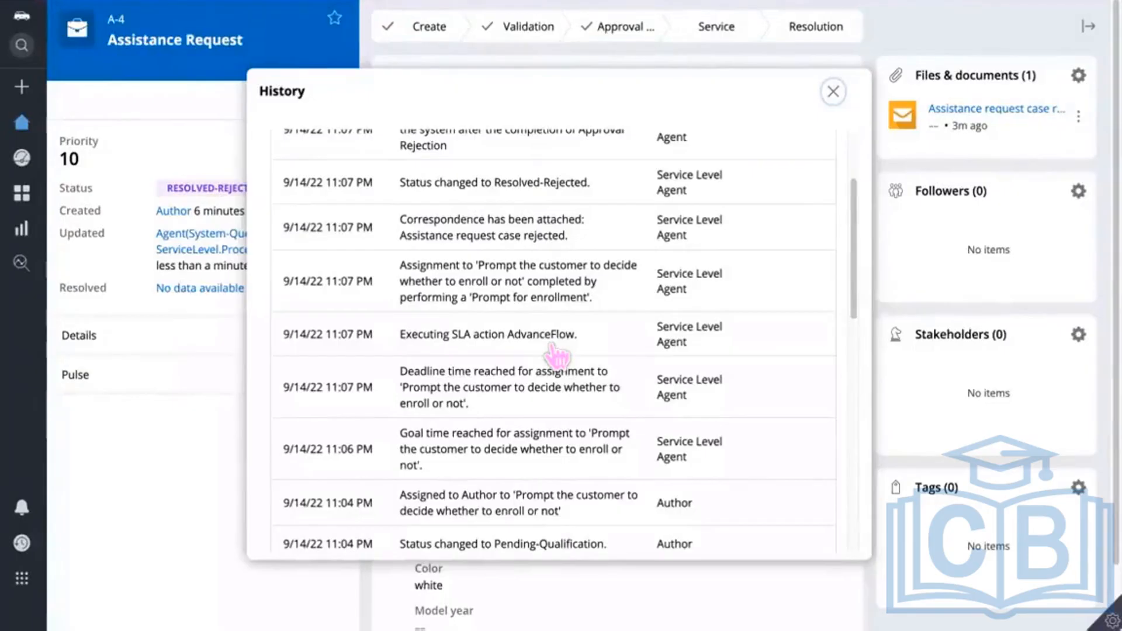
click(1099, 2)
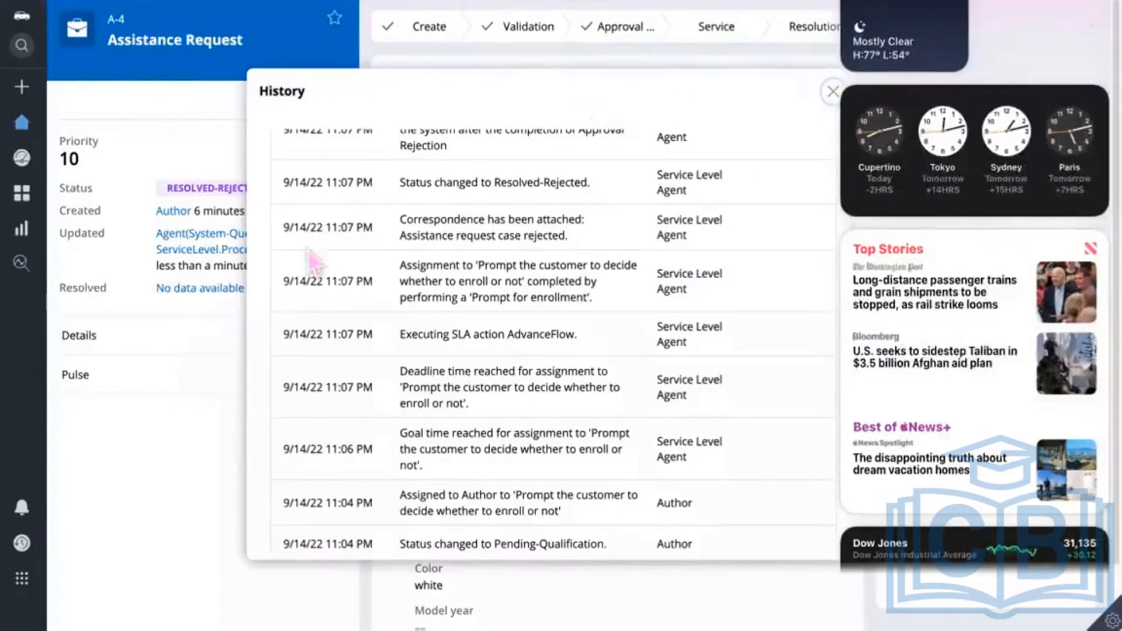
click(145, 502)
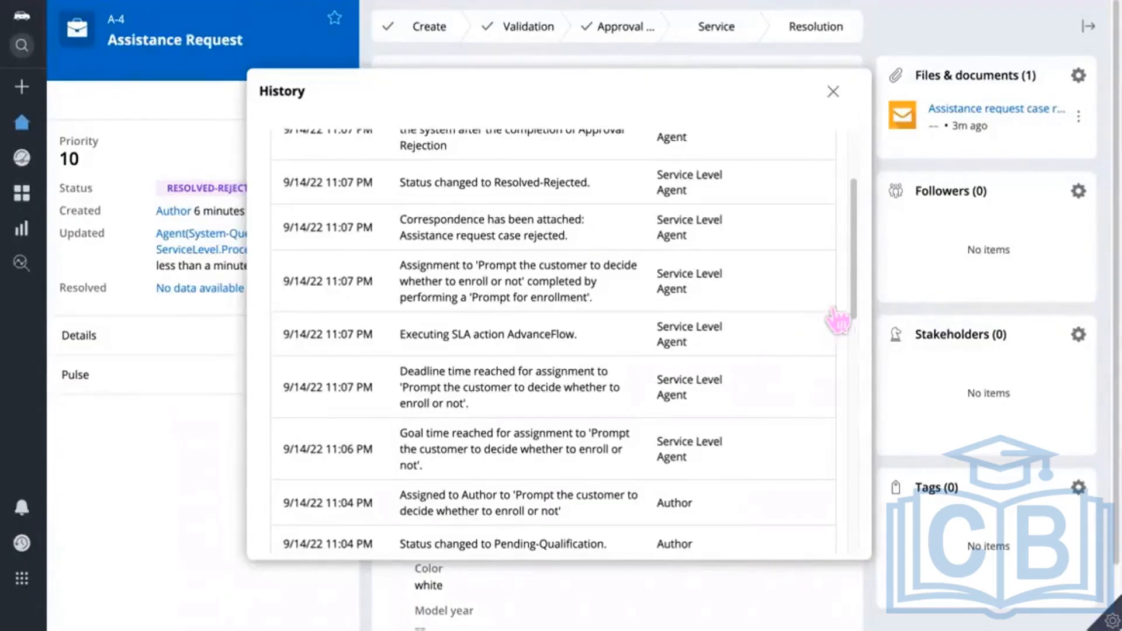
click(832, 92)
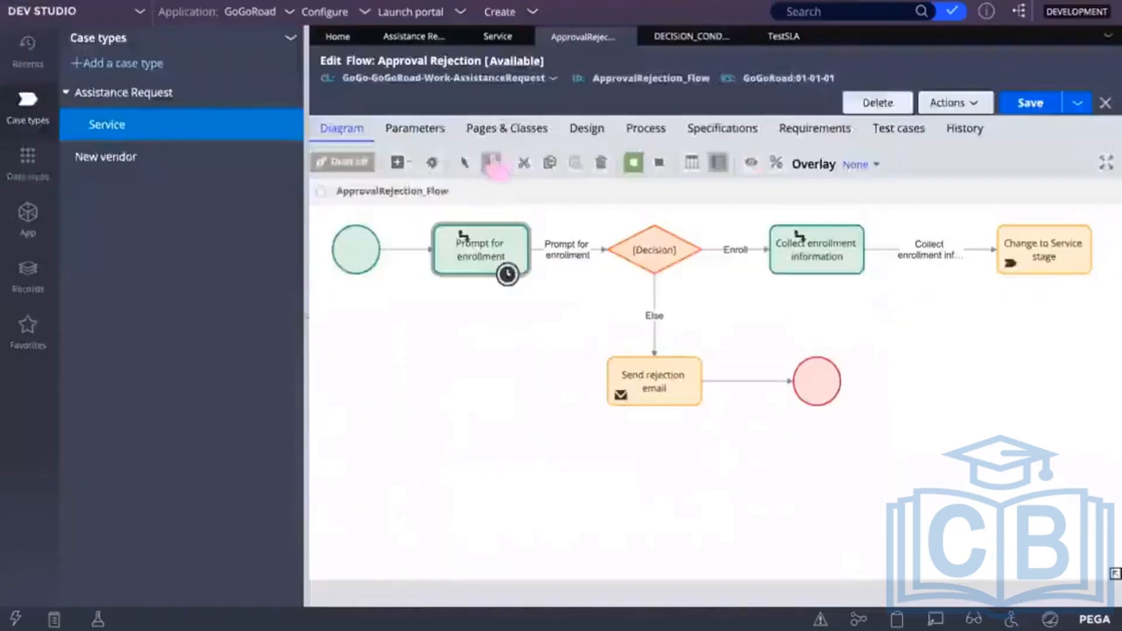
Return to TestSLA in Dev Studio and add a second, unset action row under its Deadline
click(502, 248)
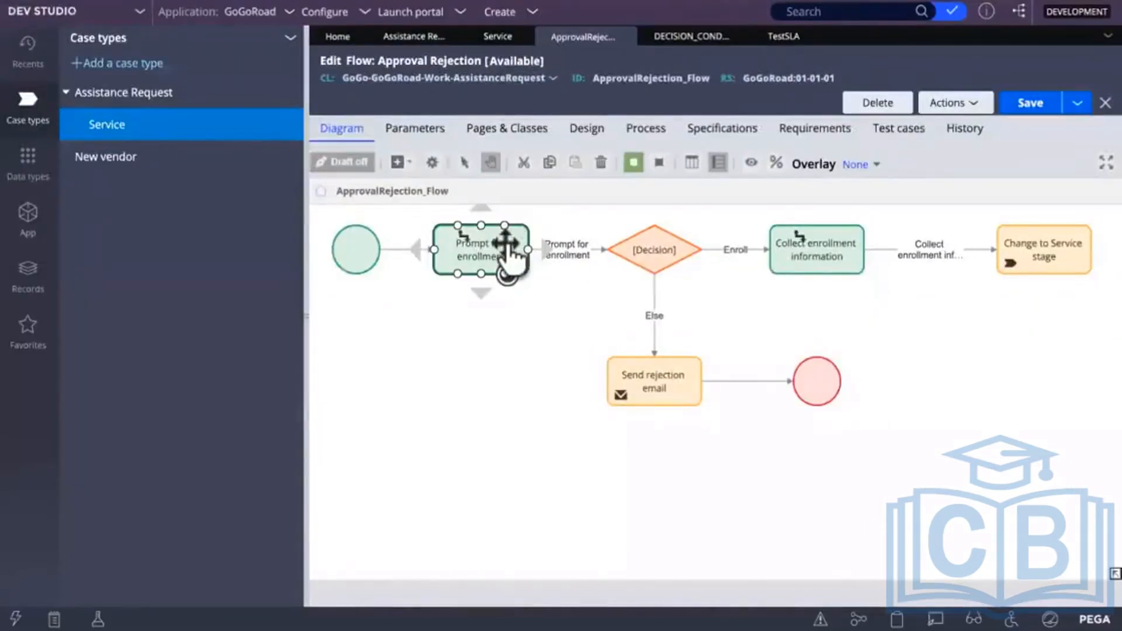
click(780, 39)
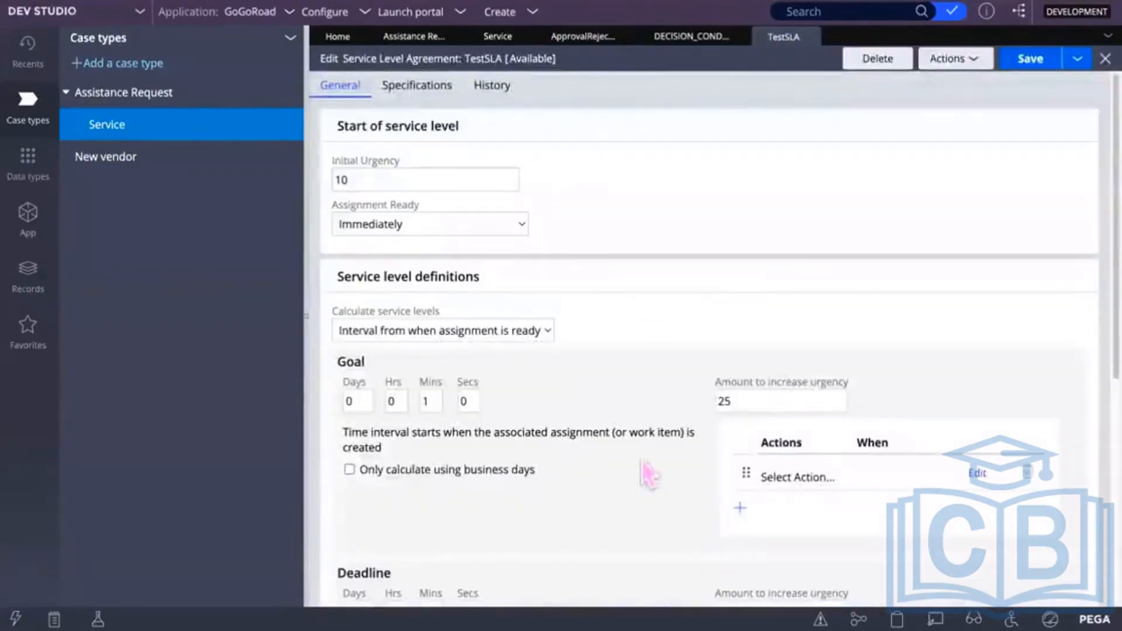
click(406, 333)
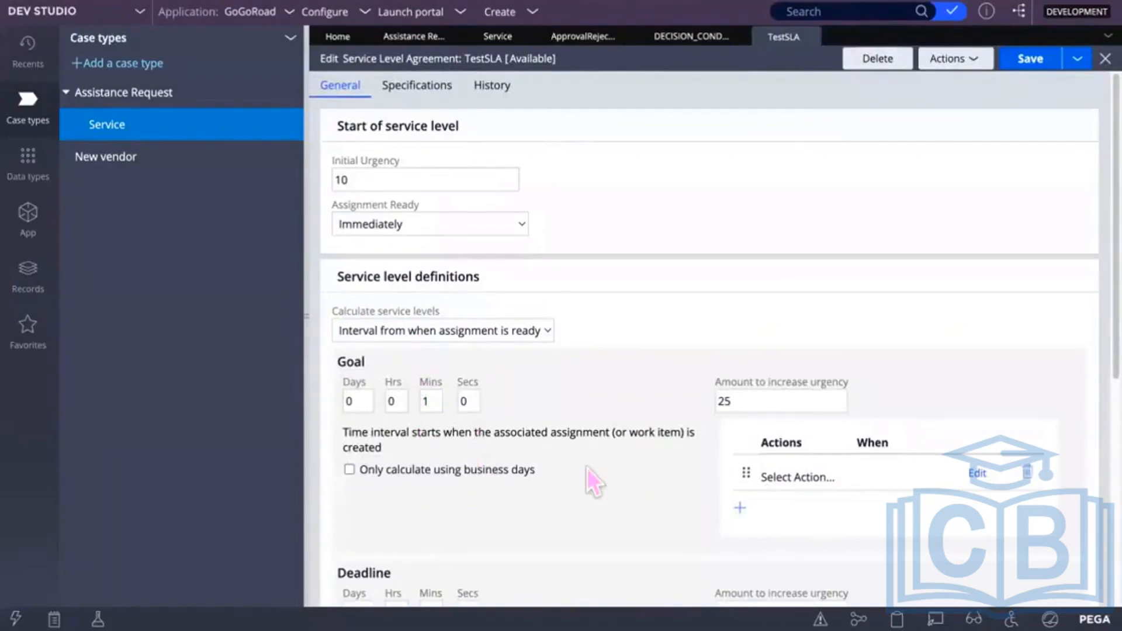
scroll(591, 471, down, 5)
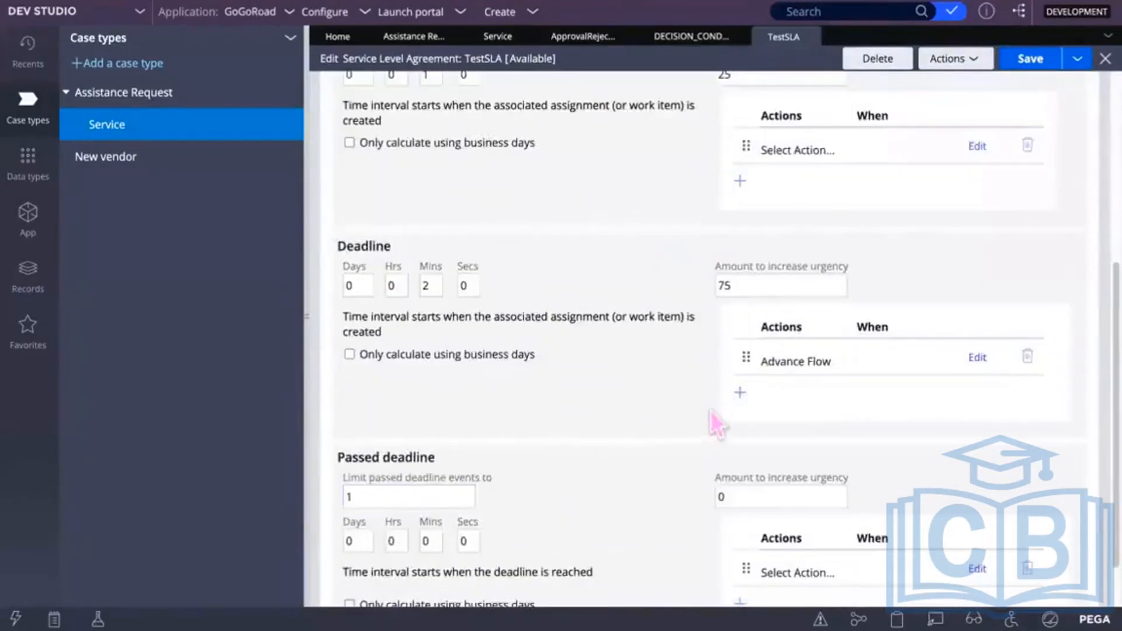
click(740, 392)
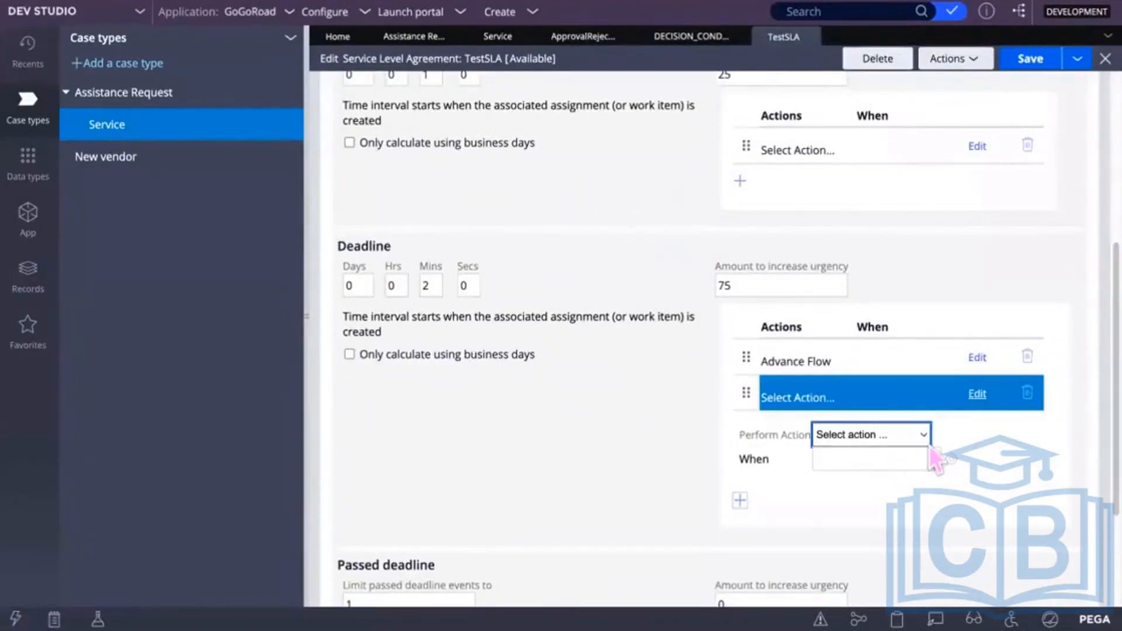
click(929, 442)
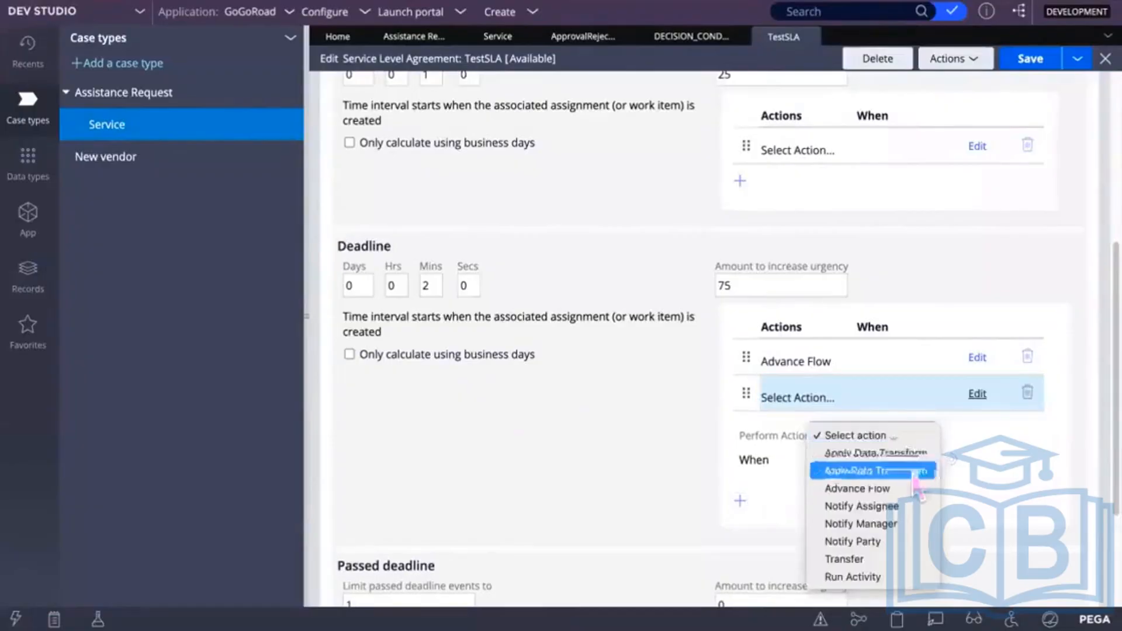
click(792, 483)
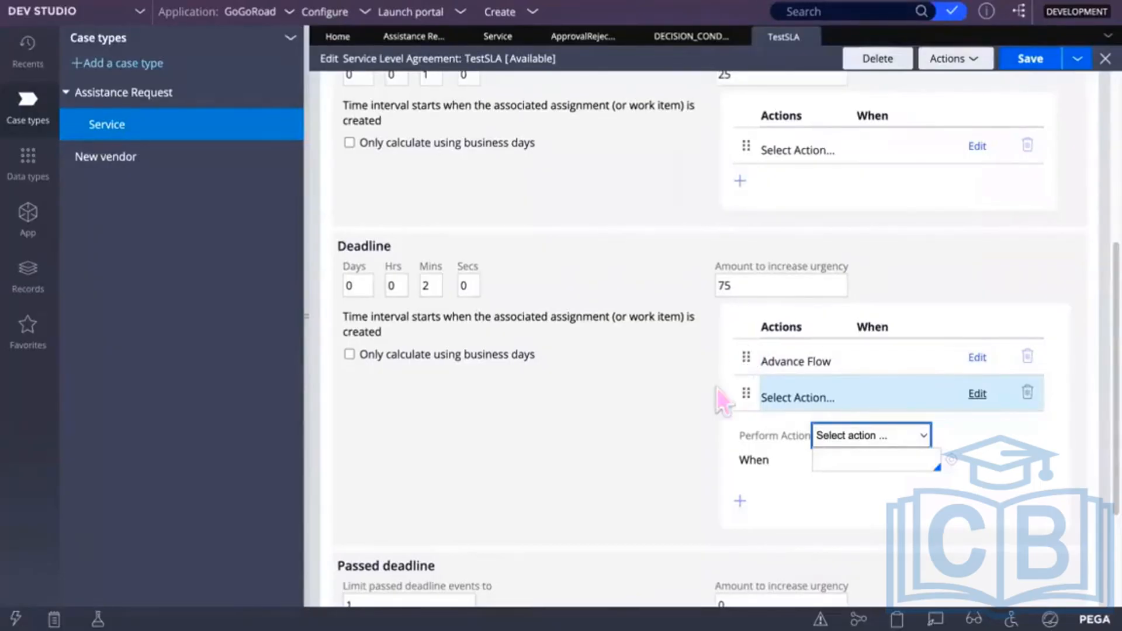
Move Advance Flow below the unset Deadline action, and set the first action to Apply Data Transform
scroll(747, 351, up, 5)
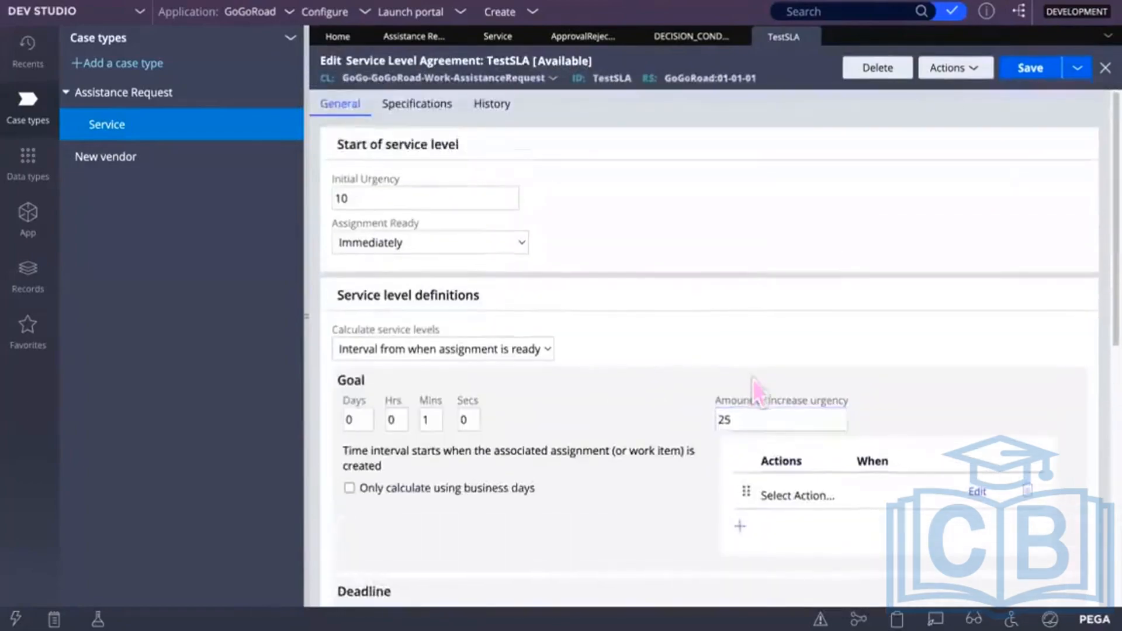
scroll(760, 380, down, 1)
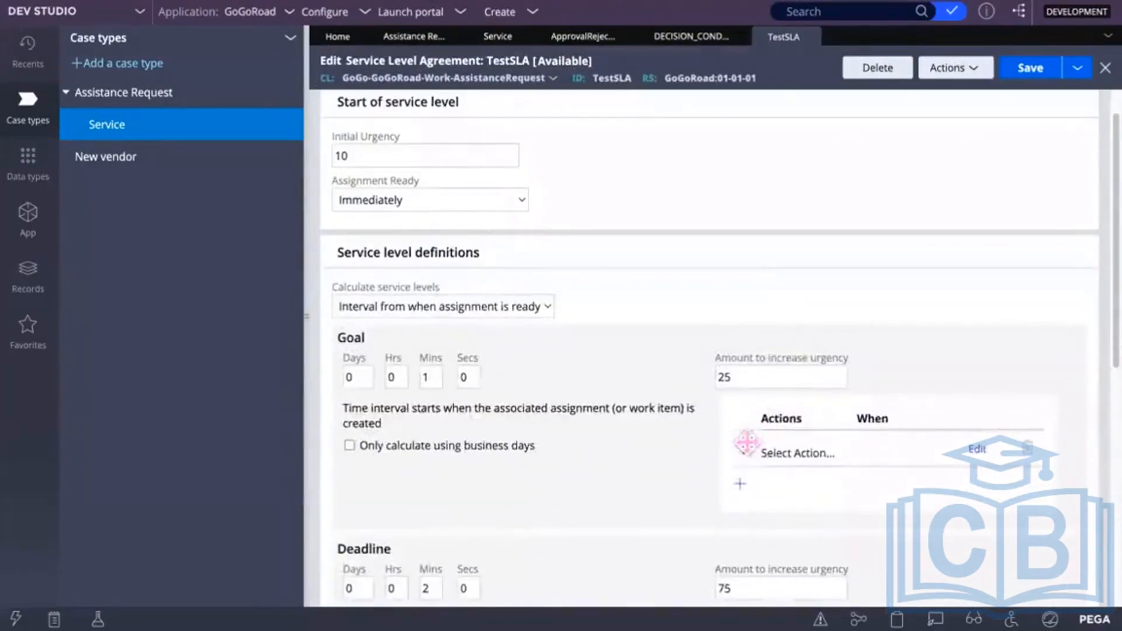
scroll(772, 462, down, 3)
scroll(784, 470, down, 1)
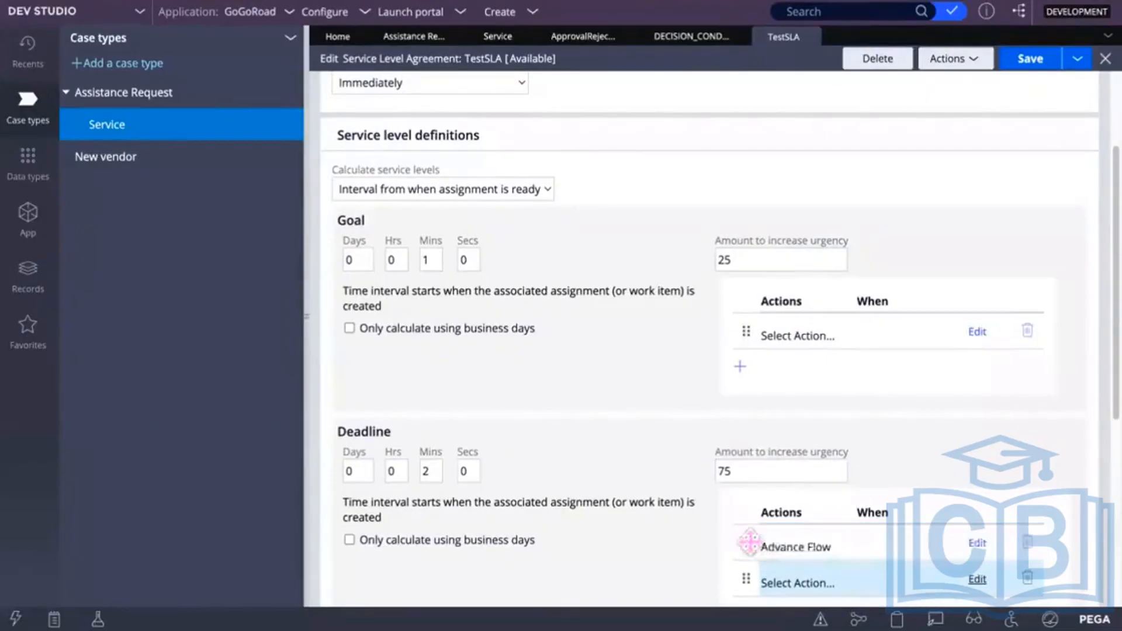
click(789, 583)
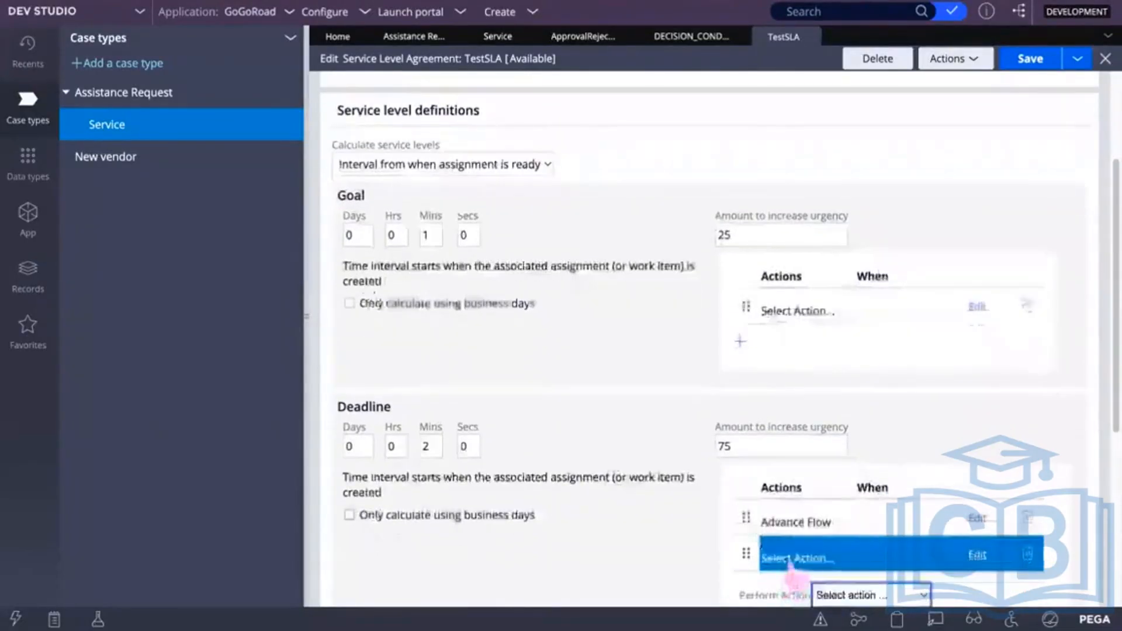
scroll(795, 573, down, 3)
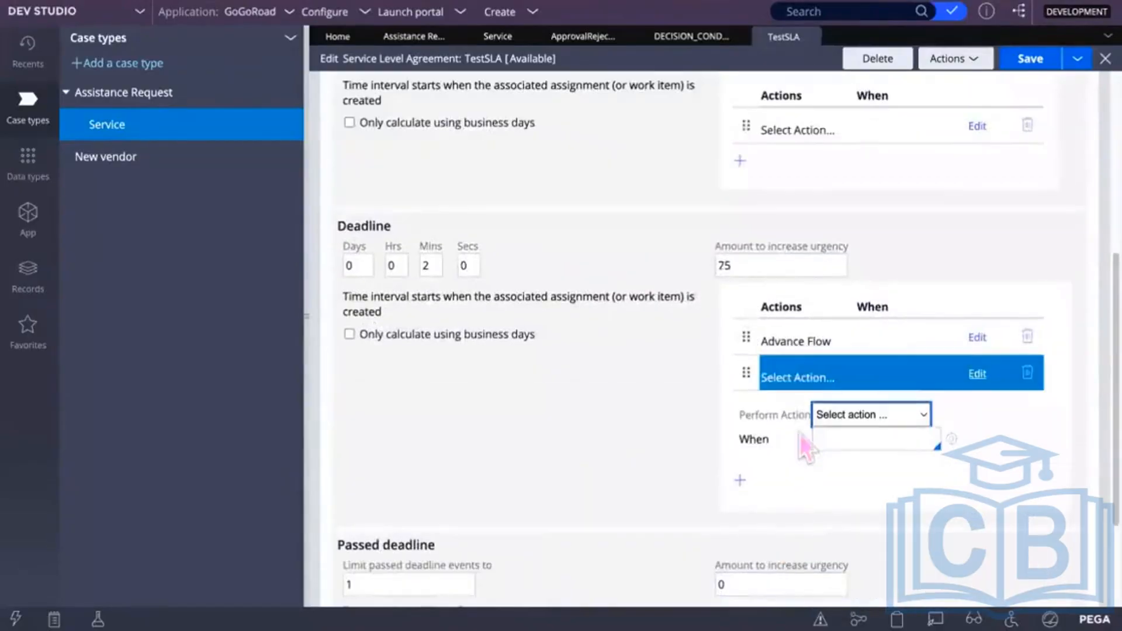
drag(794, 345, 794, 377)
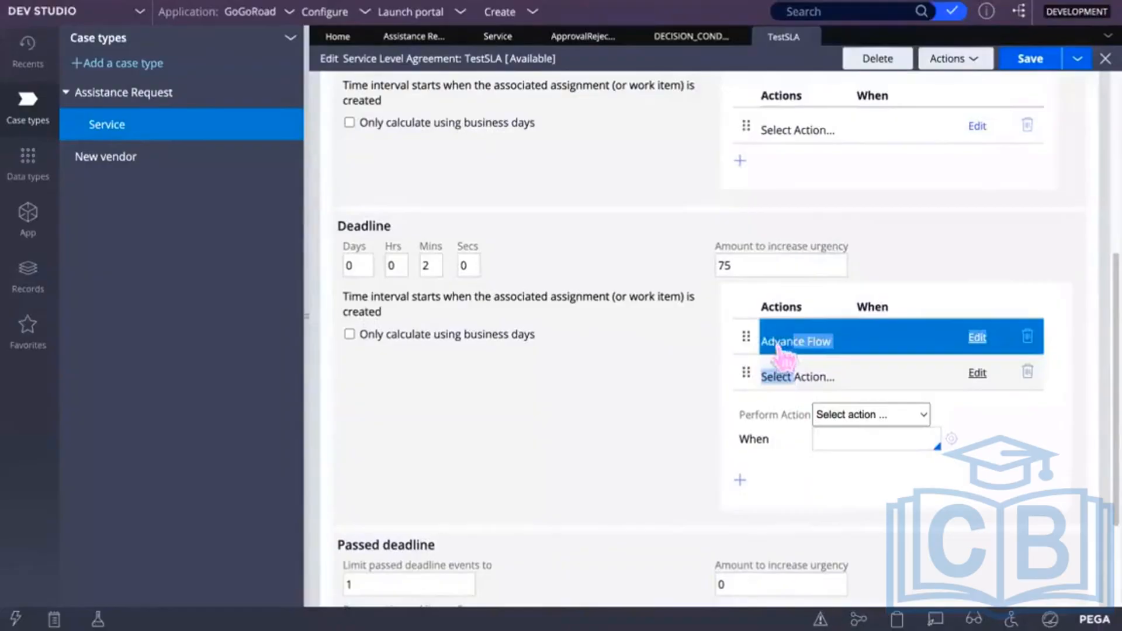
click(791, 379)
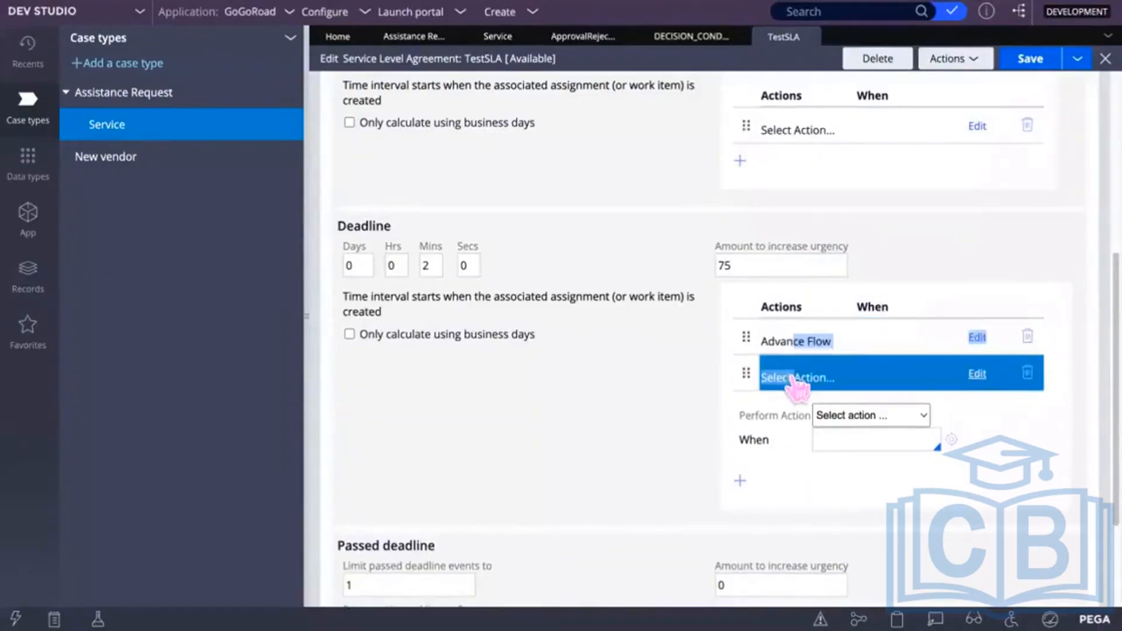
click(746, 337)
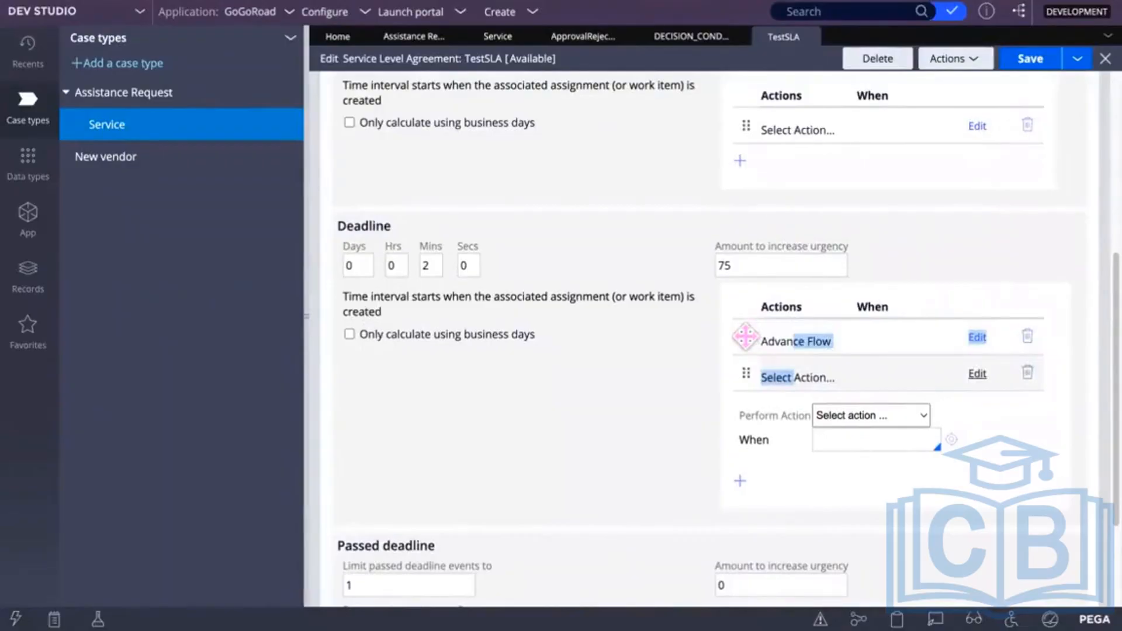
drag(746, 337, 840, 428)
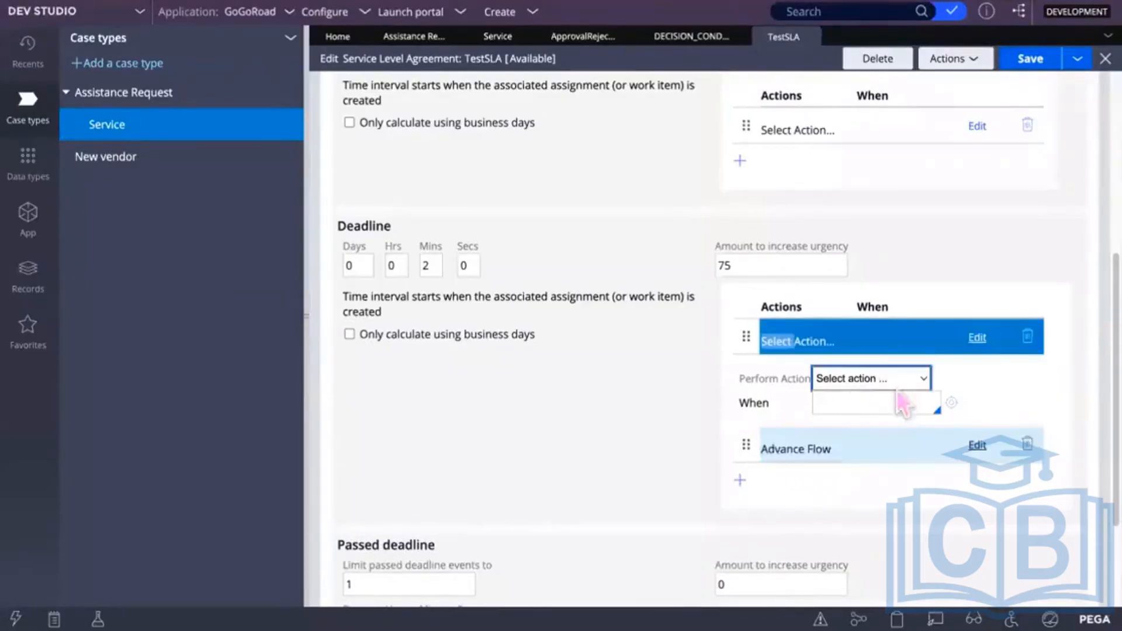
click(922, 380)
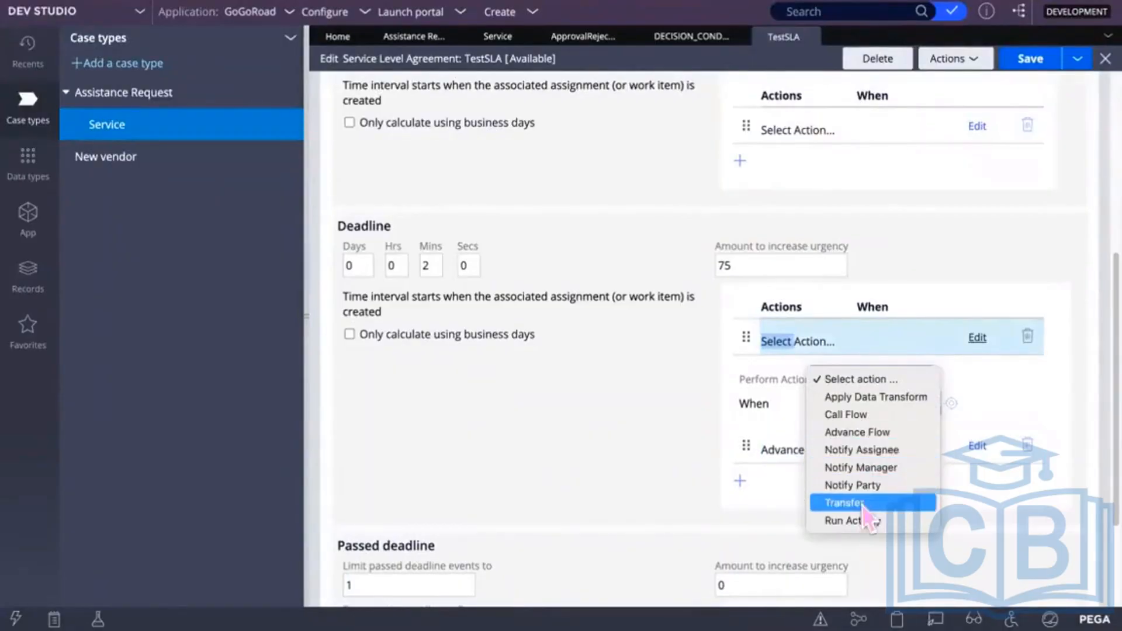
click(877, 400)
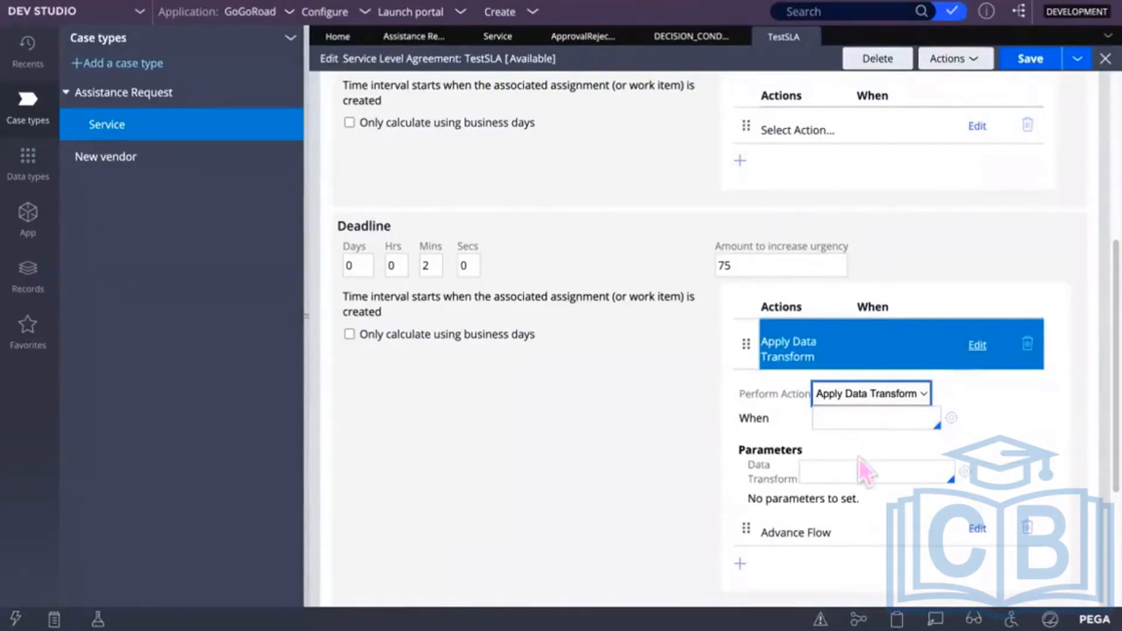
Open the form for a new When record from the Apply Data Transform action's condition and cancel it
click(894, 419)
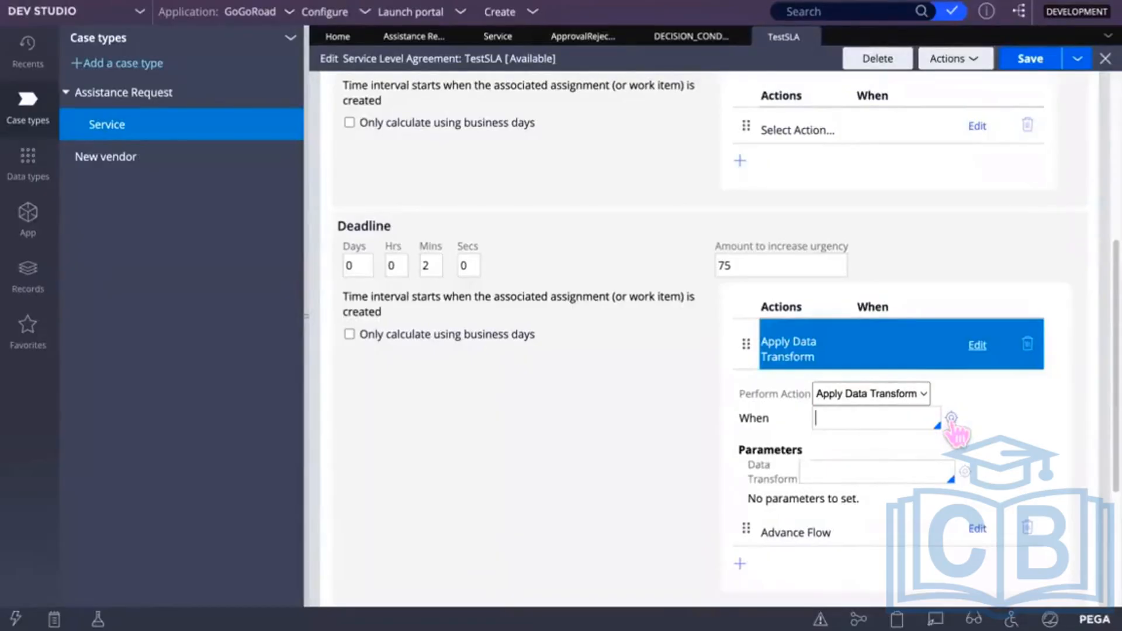
click(951, 418)
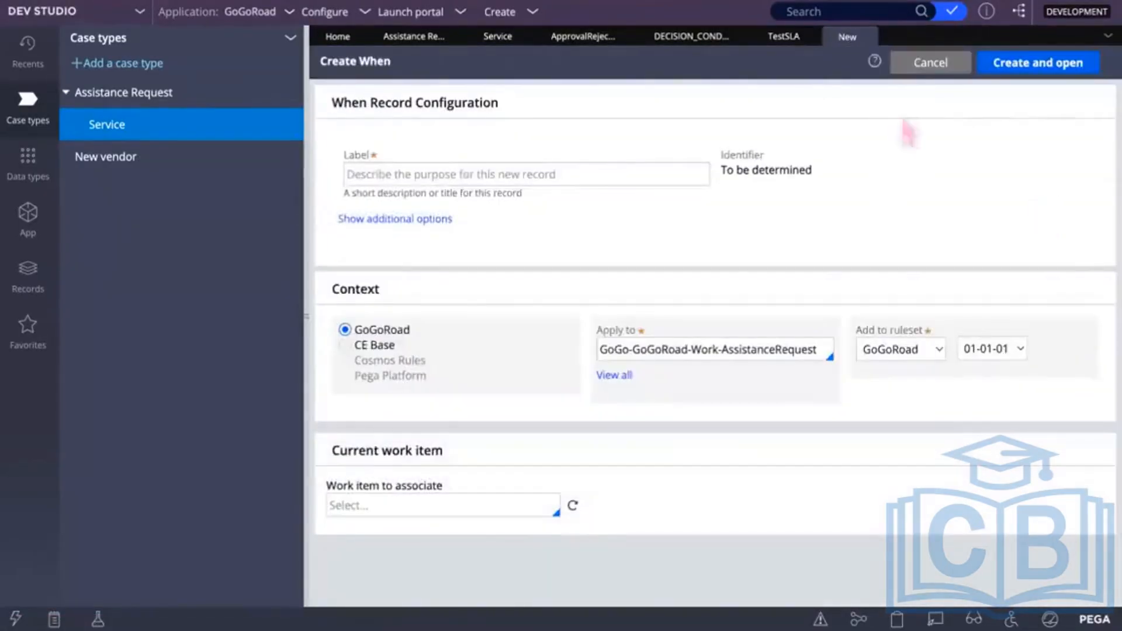
click(785, 37)
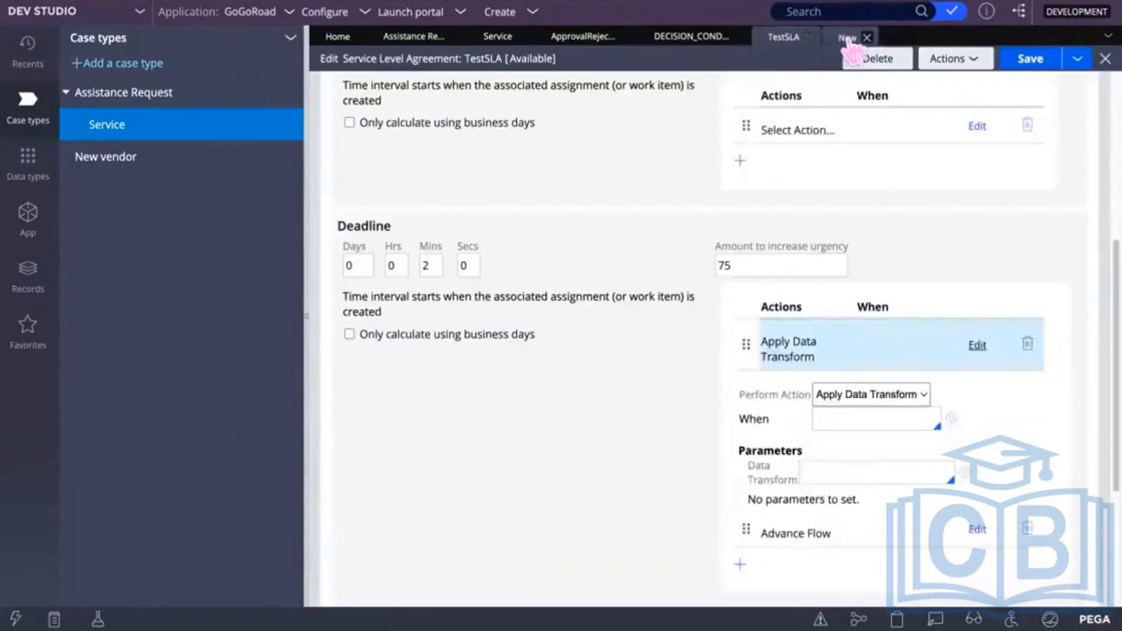
click(848, 40)
click(929, 62)
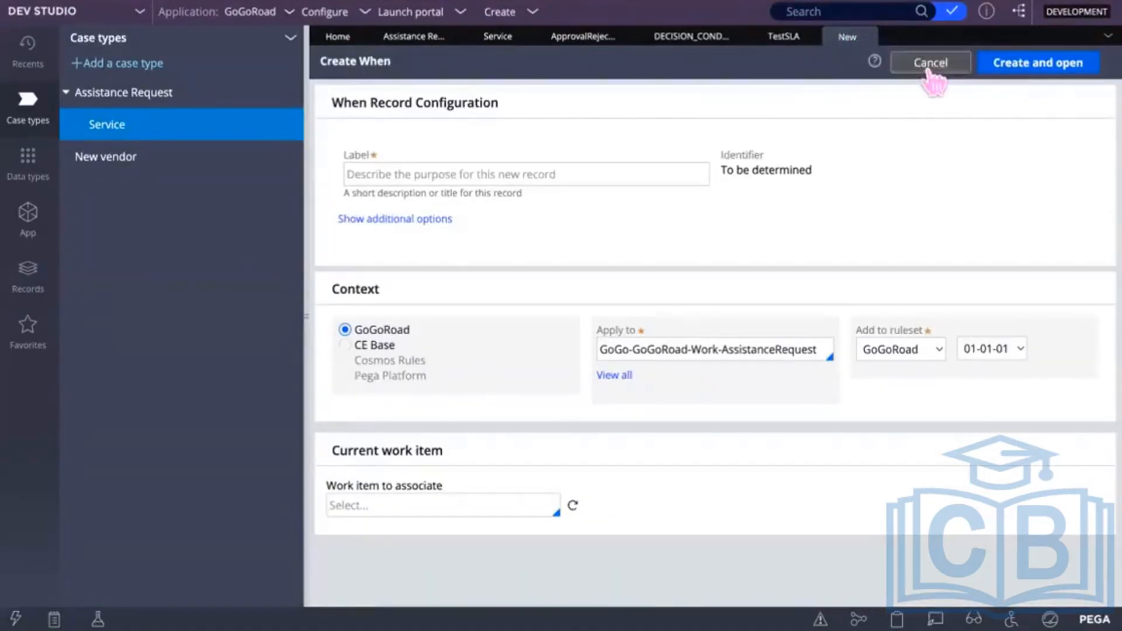
Return to TestSLA and open the form for a new data transform from the Deadline's Apply Data Transform action
click(786, 36)
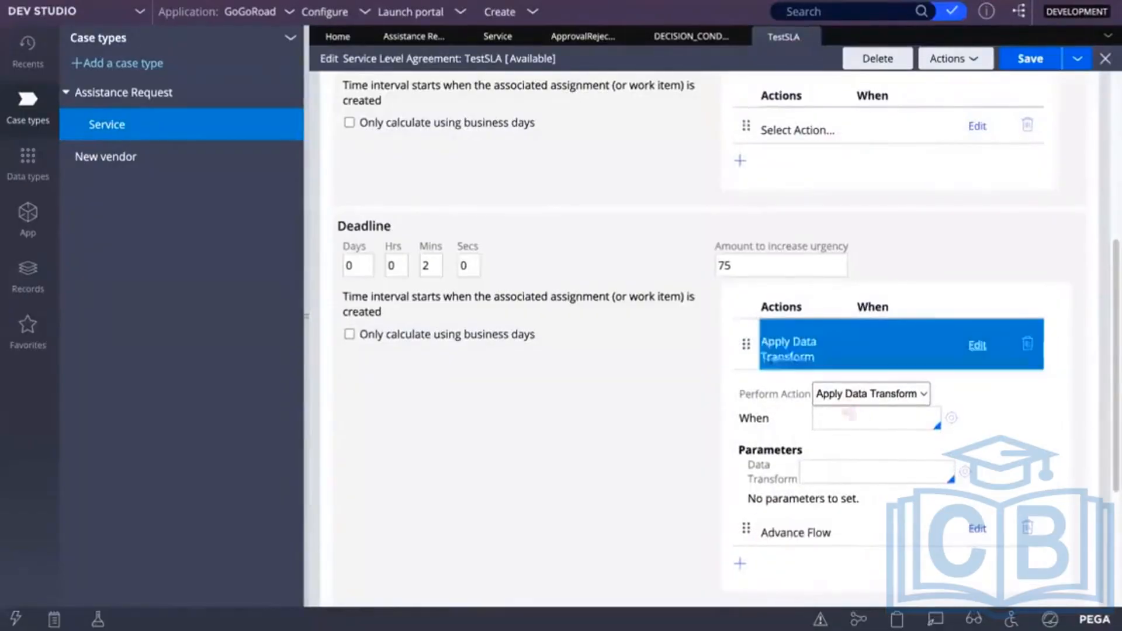
click(908, 395)
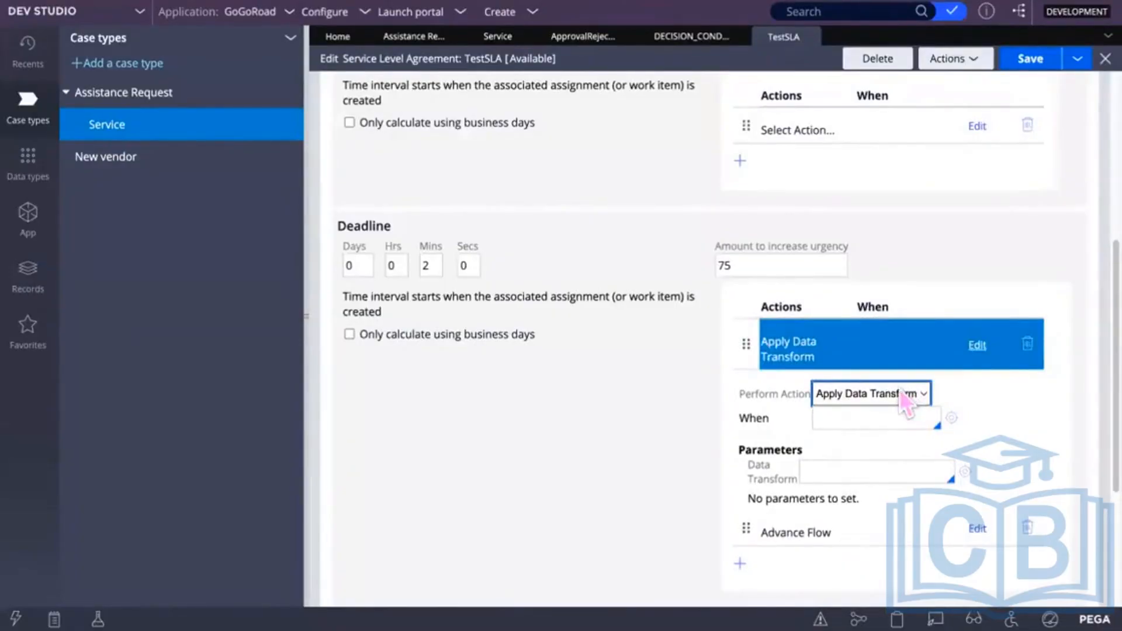
click(979, 349)
click(964, 472)
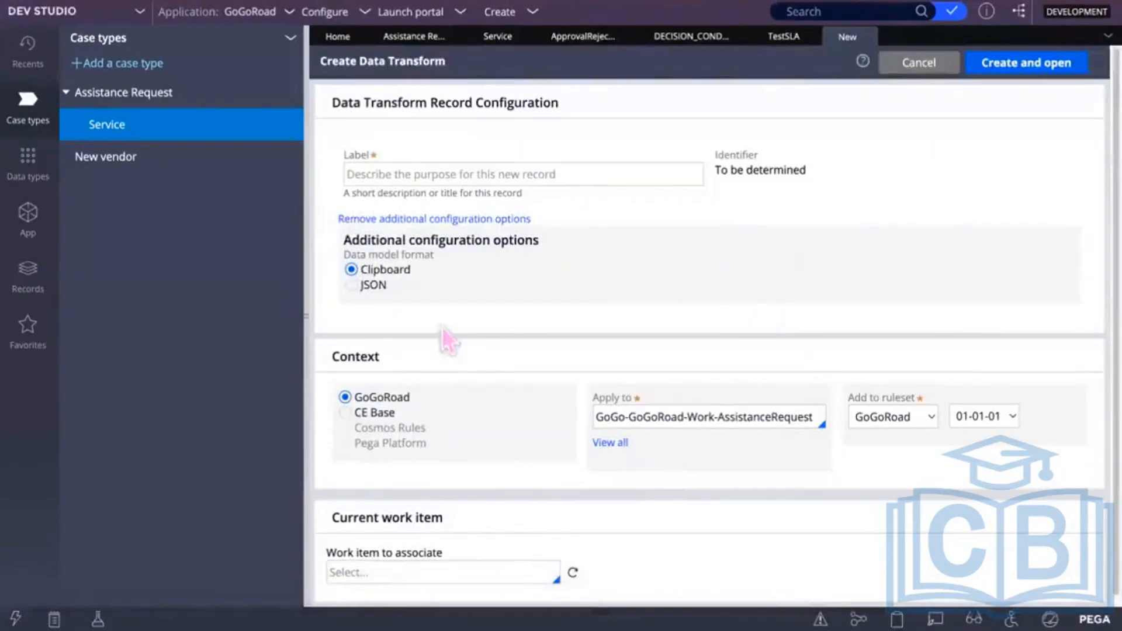
Create and open the data transform record with the label SetEnrollment, keeping the Clipboard format and the Assistance Request class
click(452, 174)
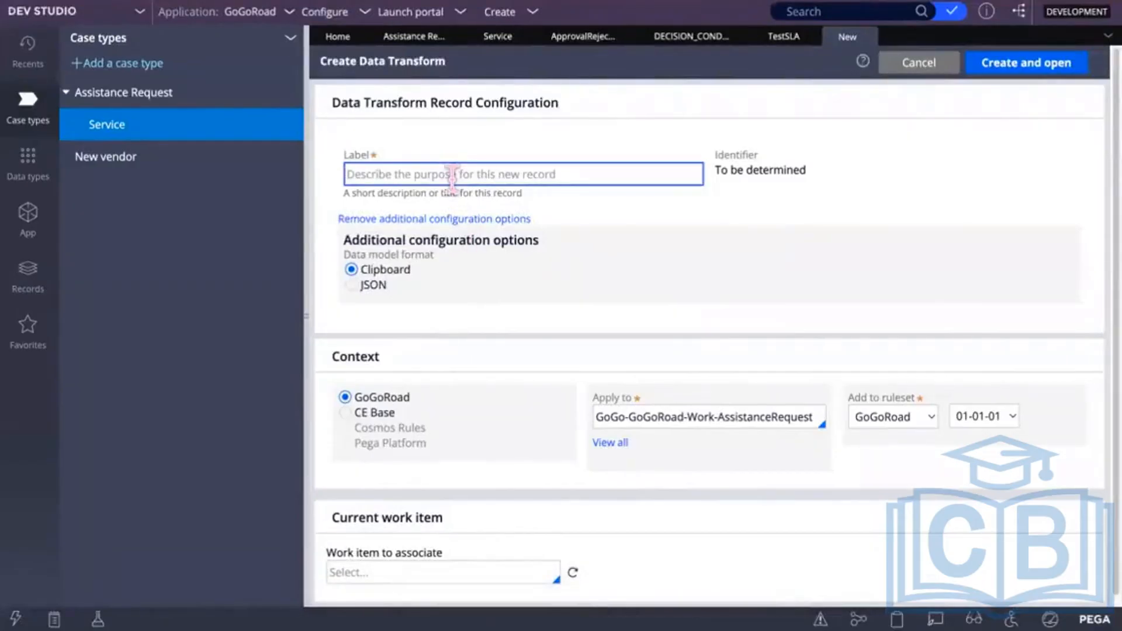
text(SetEnrollment)
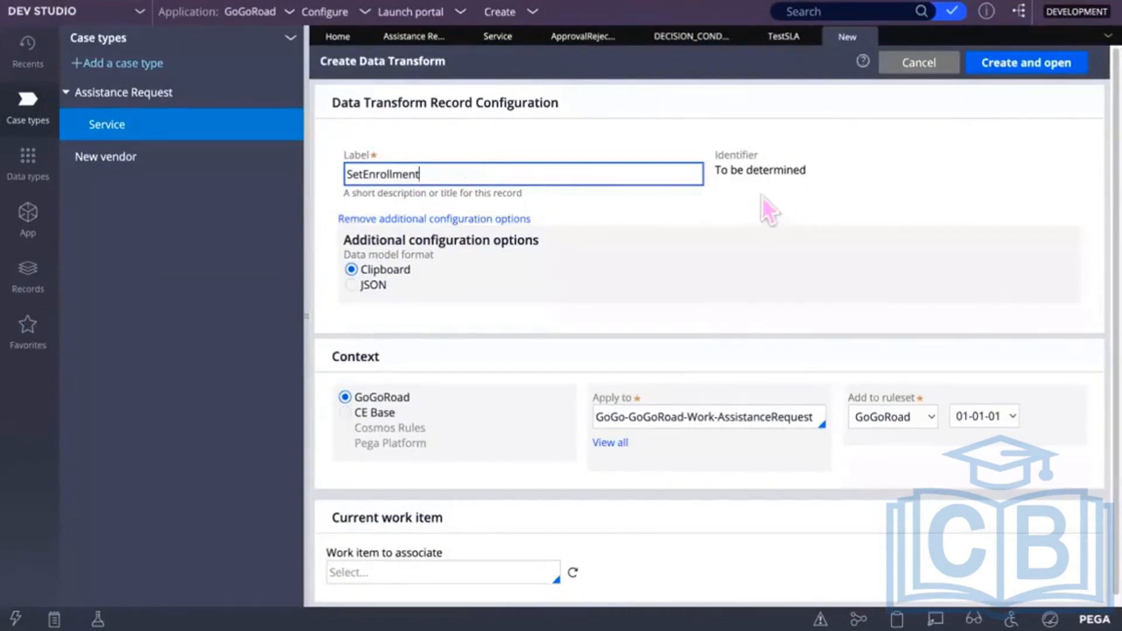
click(1020, 68)
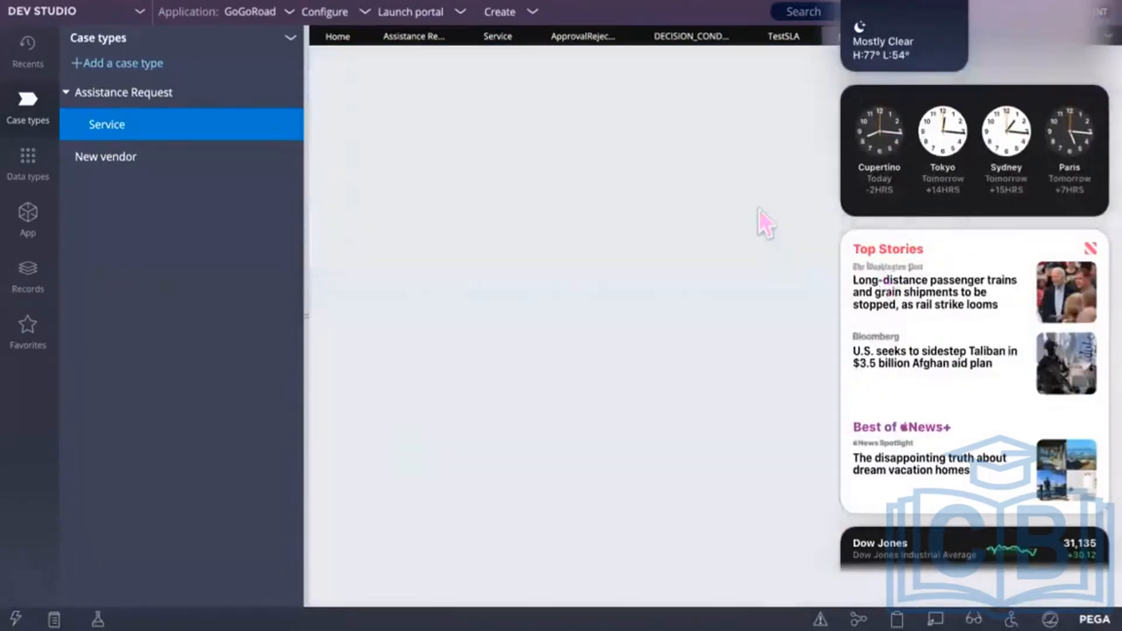
click(759, 209)
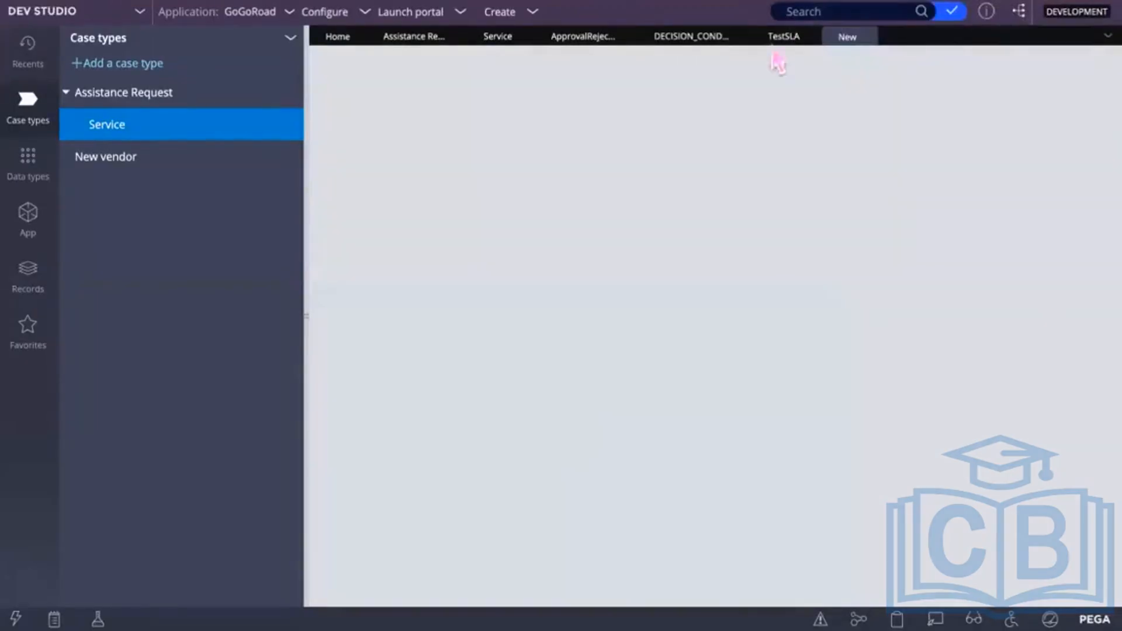
click(783, 37)
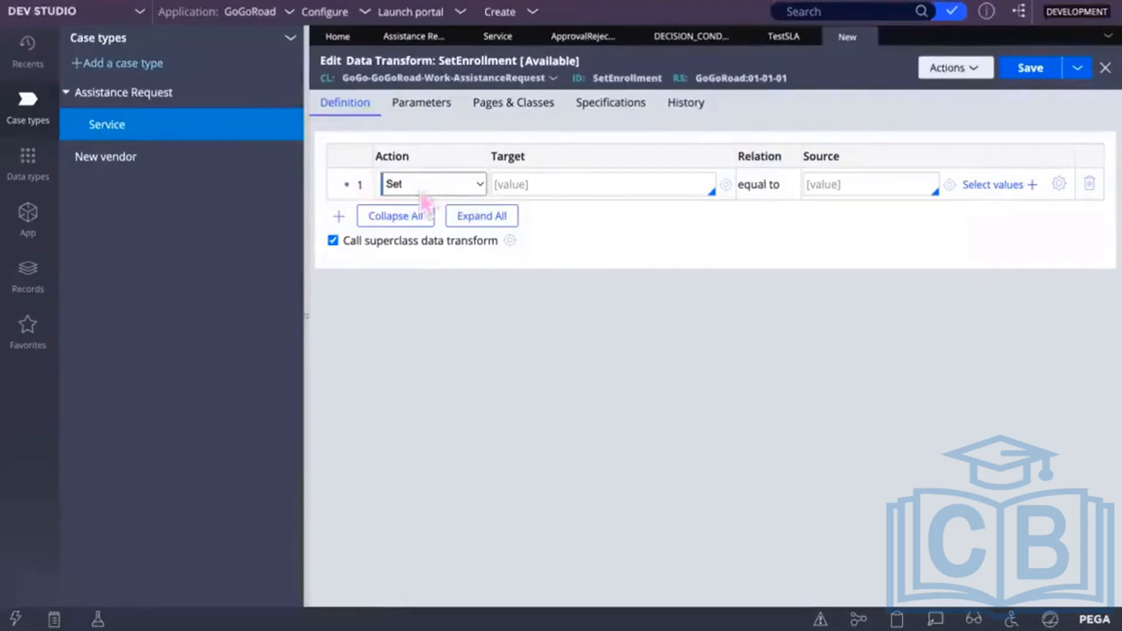
Make SetEnrollment set .DoYouWantToEnroll equal to "Yes", and save the data transform
click(528, 184)
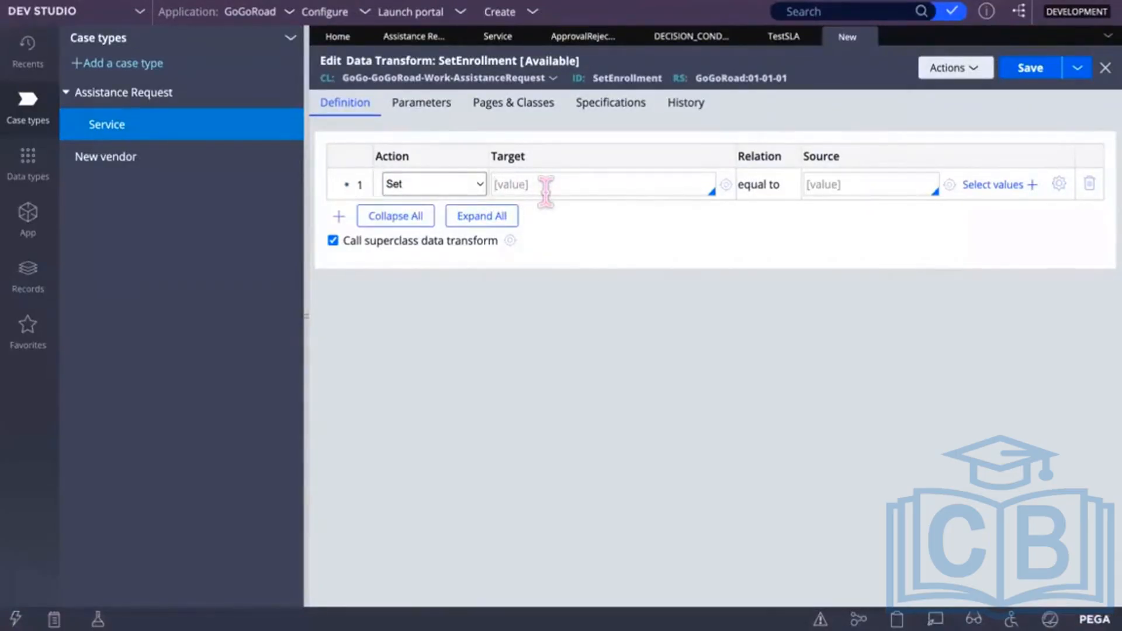
text(.)
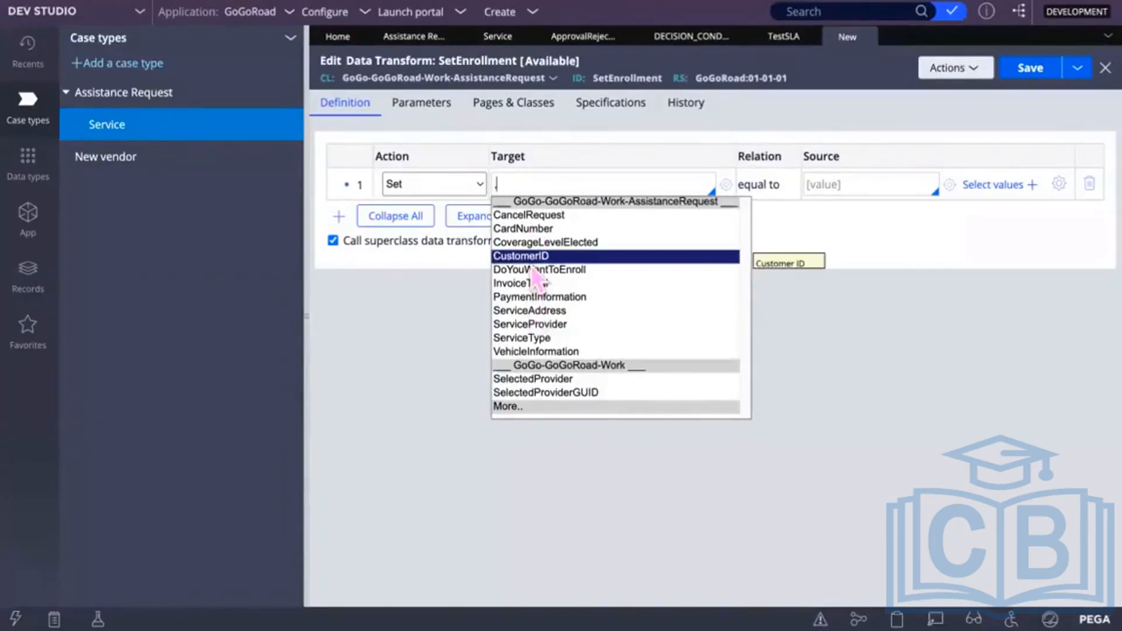
click(535, 271)
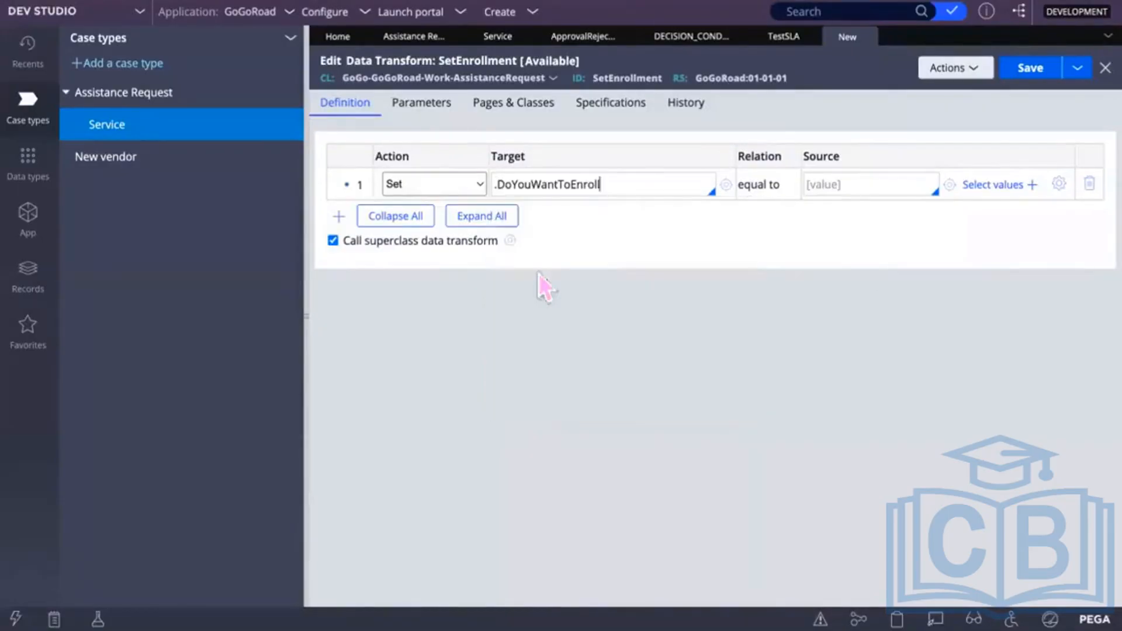
click(838, 185)
text("Yes)
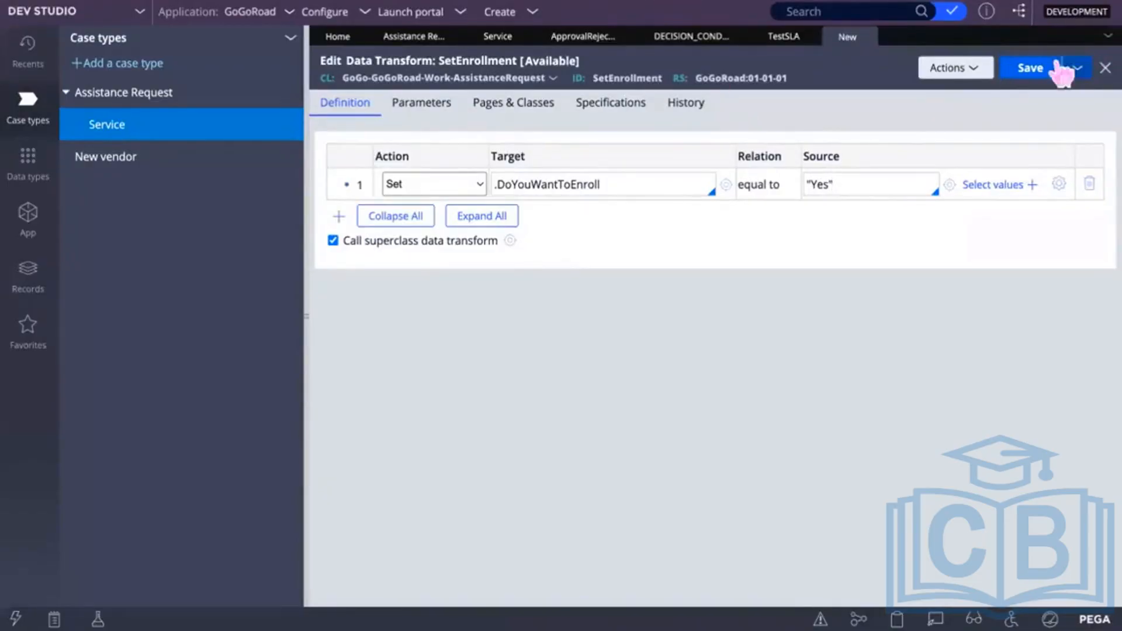
click(1037, 67)
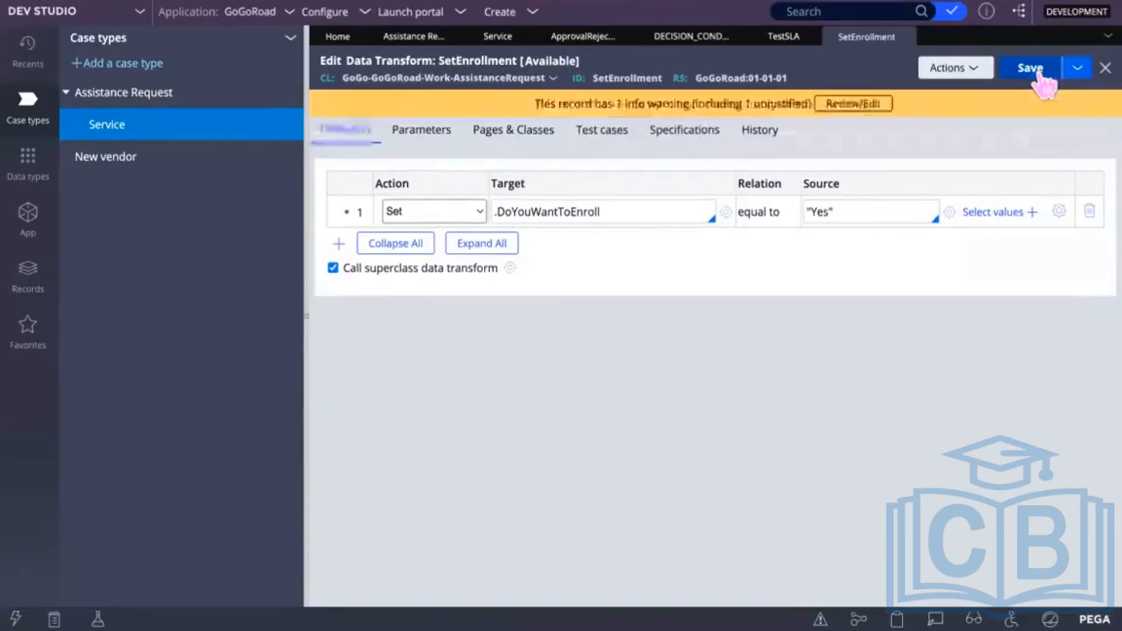
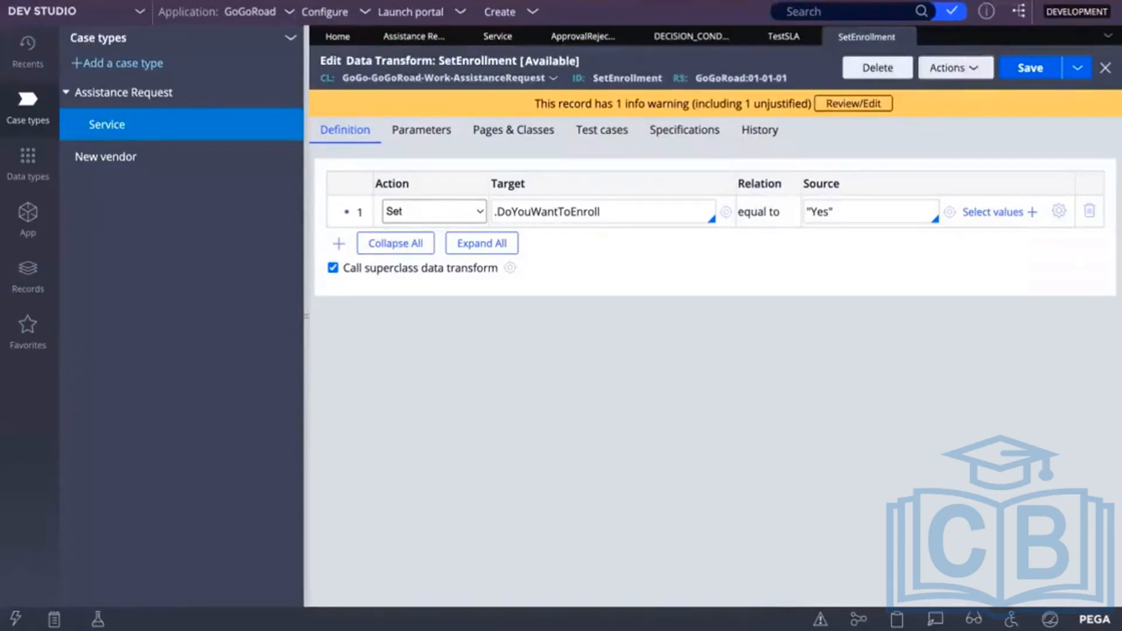
Return to TestSLA and try to save it with the Deadline action's data transform left blank
click(799, 39)
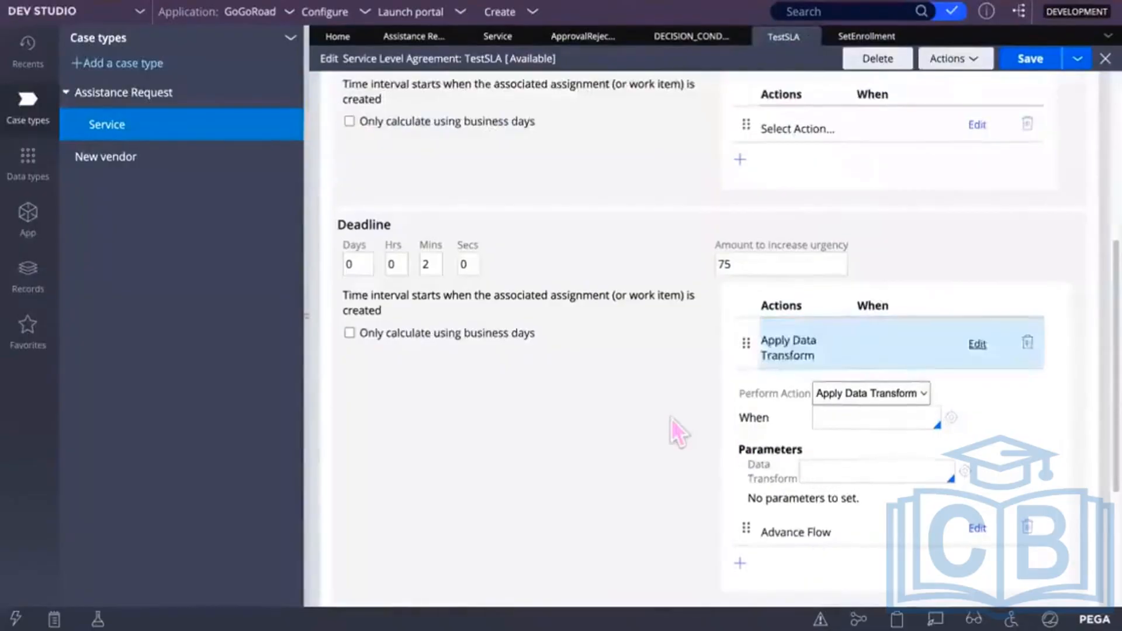
scroll(671, 419, down, 2)
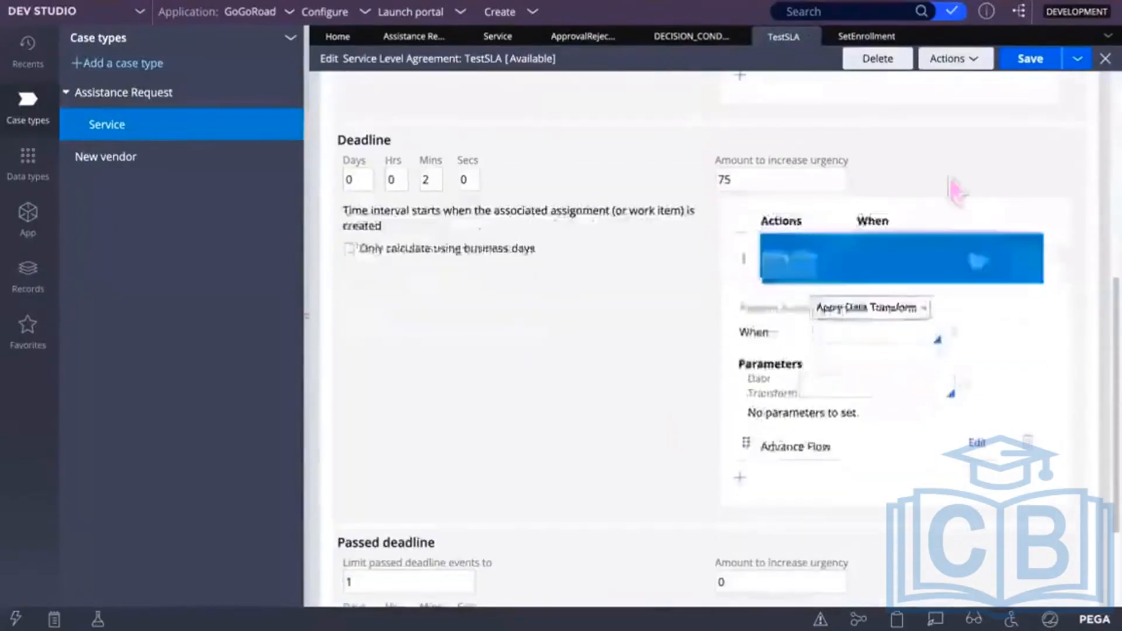
click(1032, 65)
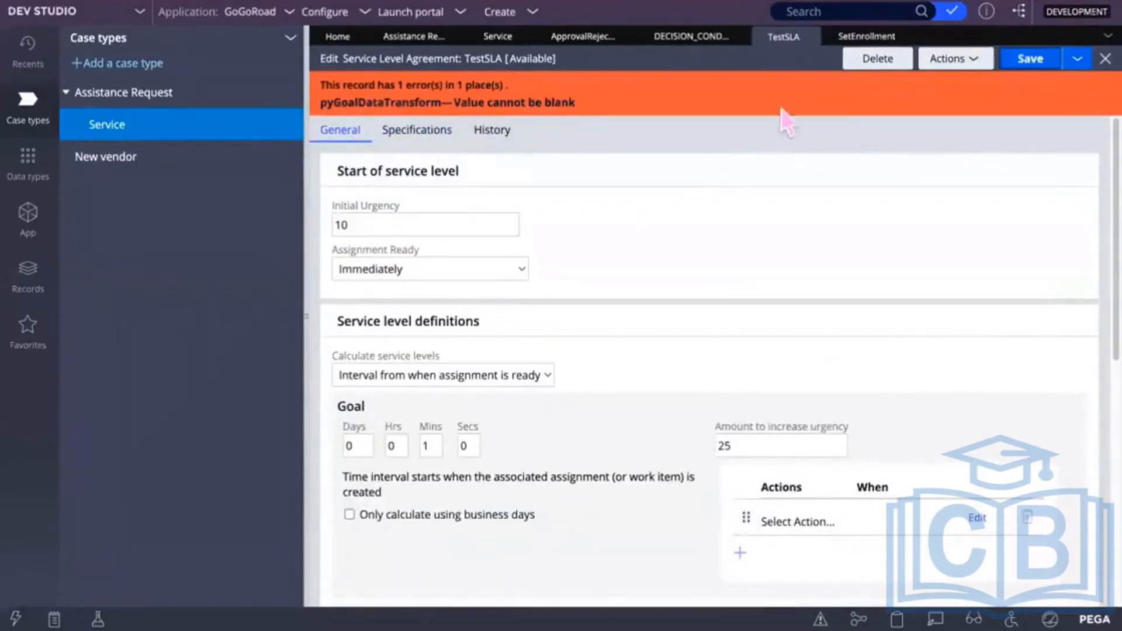
Go back to SetEnrollment and reselect DoYouWantToEnroll as the target of its Set row
click(866, 37)
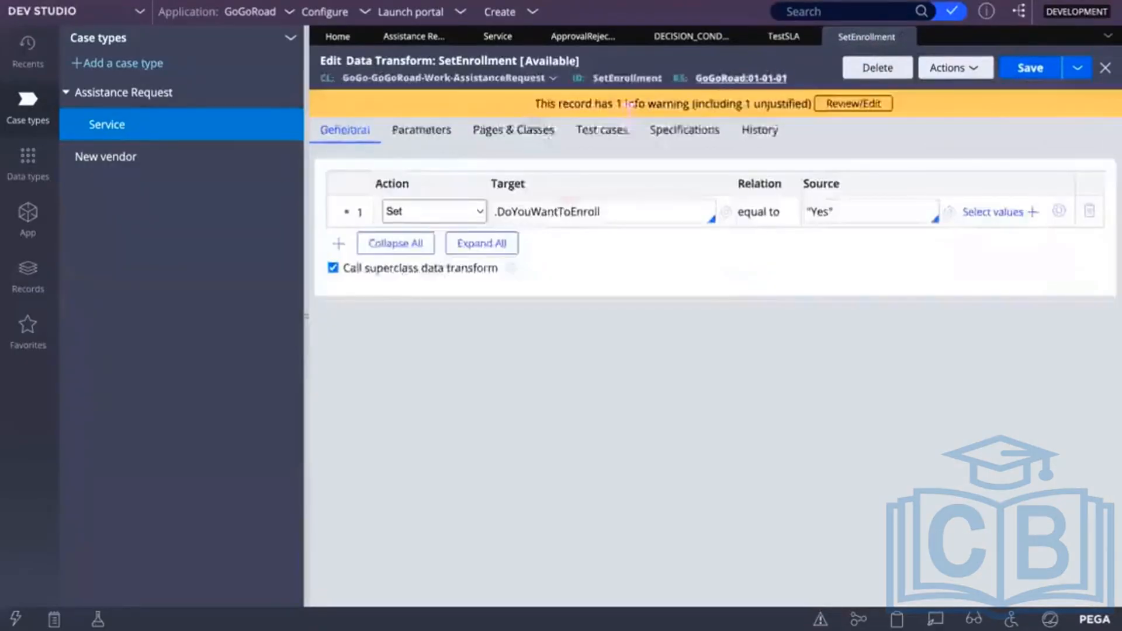
click(651, 220)
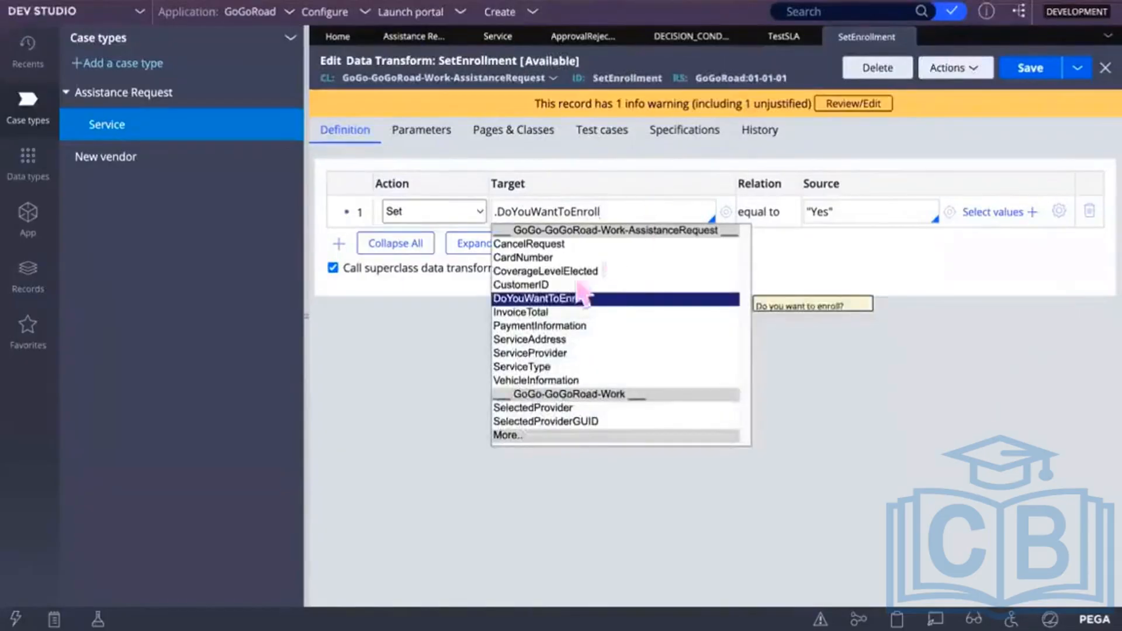
click(579, 301)
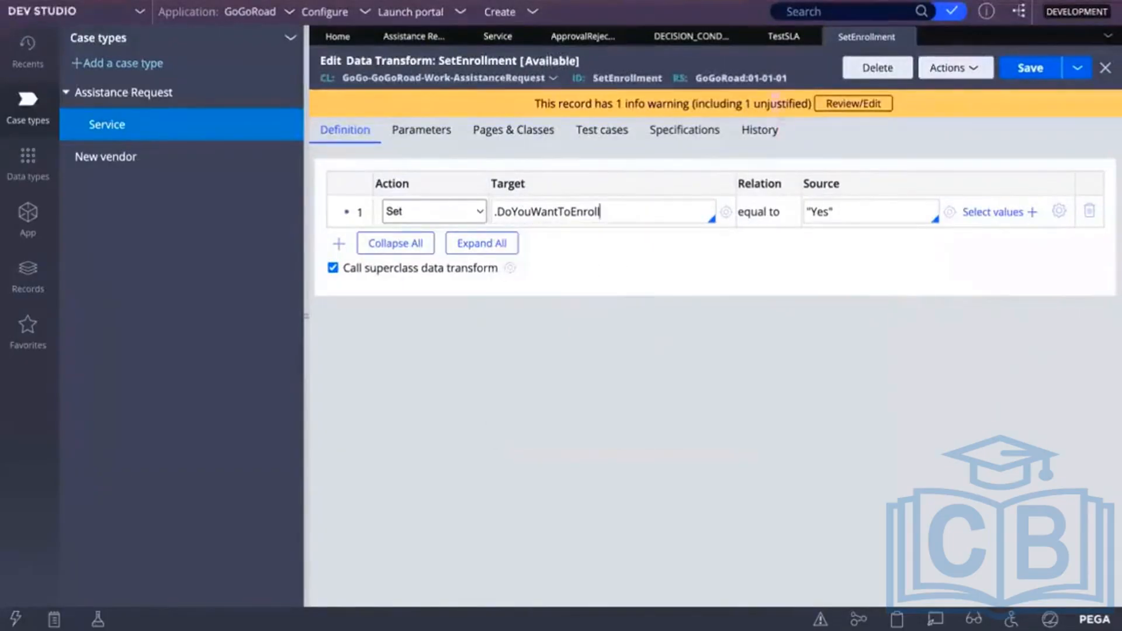
Return to TestSLA and expand the Apply Data Transform action under its Deadline for editing
click(783, 38)
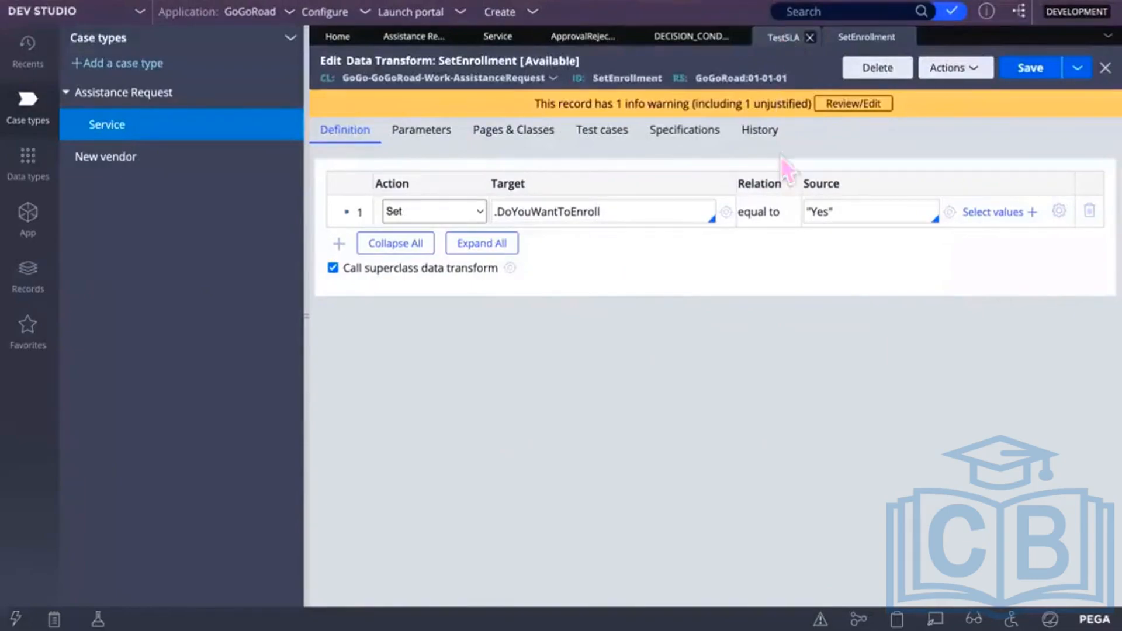
scroll(758, 345, down, 8)
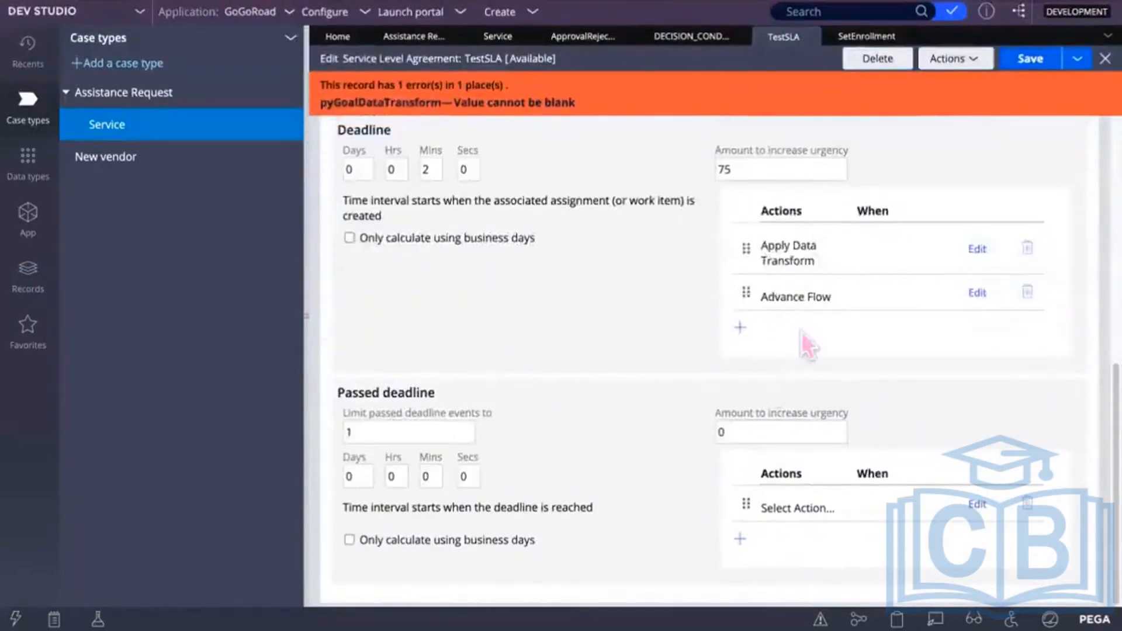
click(815, 255)
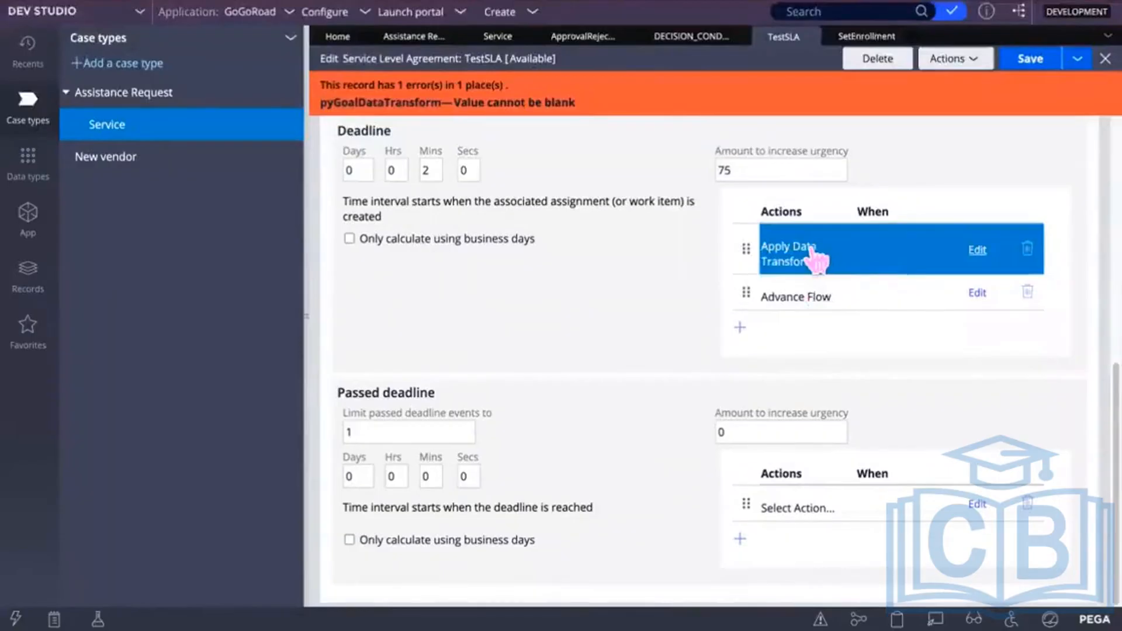
click(813, 255)
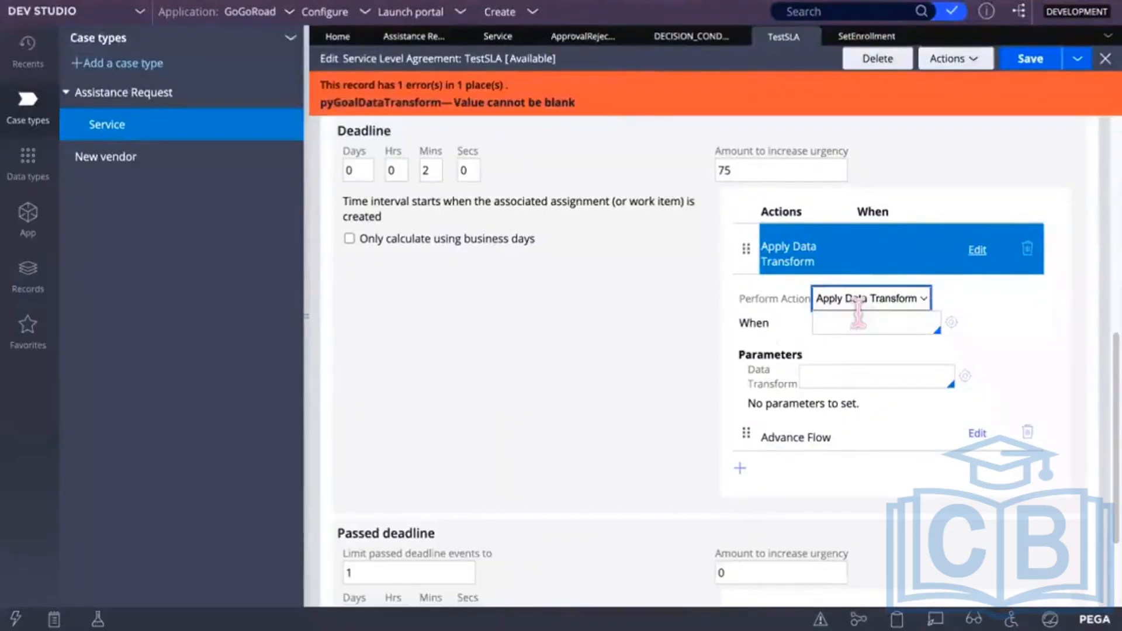
click(832, 375)
click(908, 433)
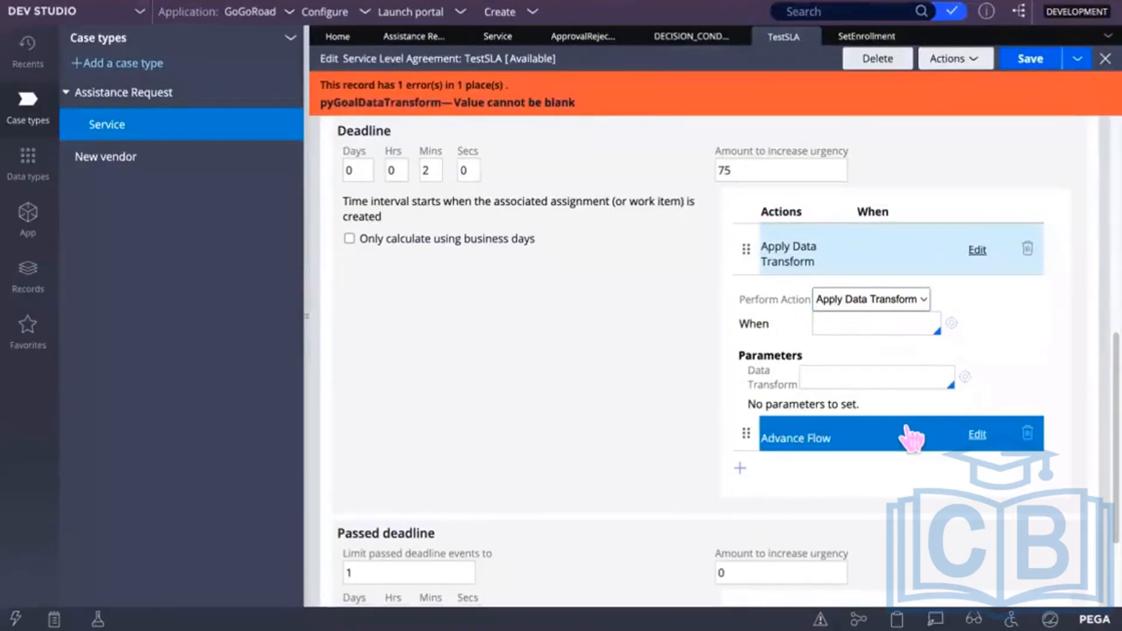
Set the Deadline action's data transform to SetEnrollment, replacing the mistakenly picked pySetFieldDefaults, and save TestSLA
text(SetE)
key(BackSpace)
key(BackSpace)
key(BackSpace)
key(BackSpace)
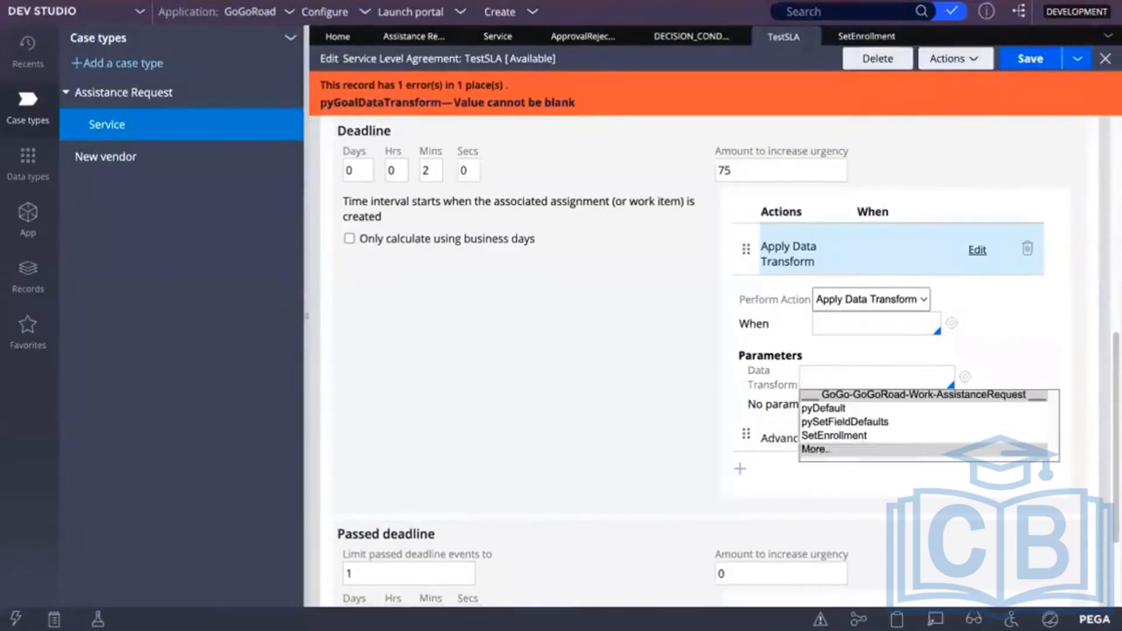
click(853, 422)
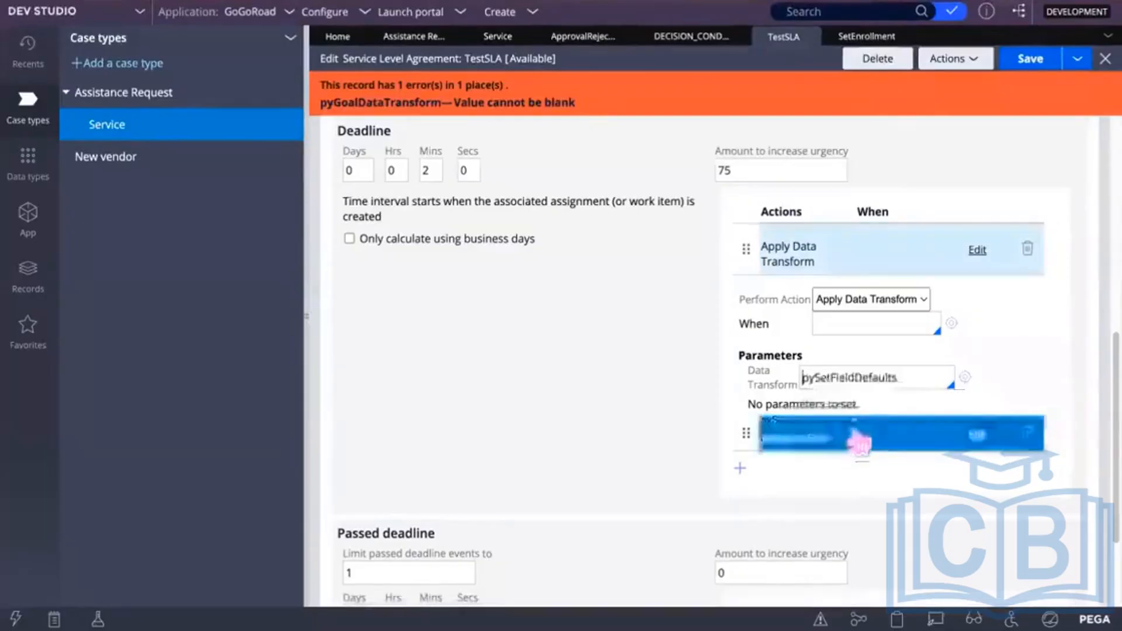
drag(905, 377, 803, 377)
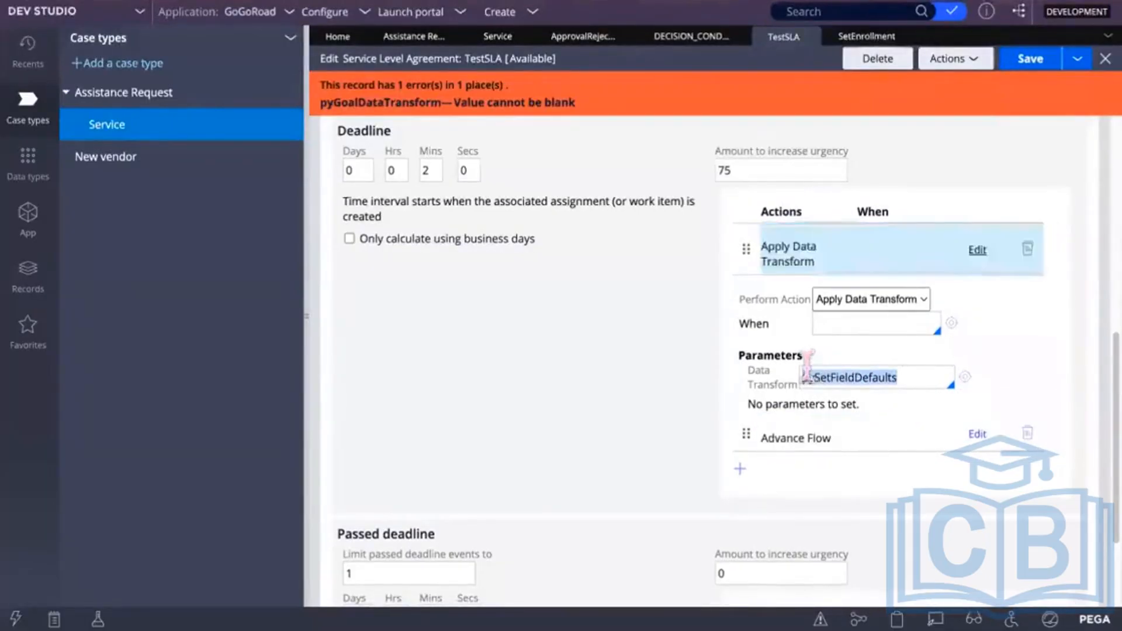
key(BackSpace)
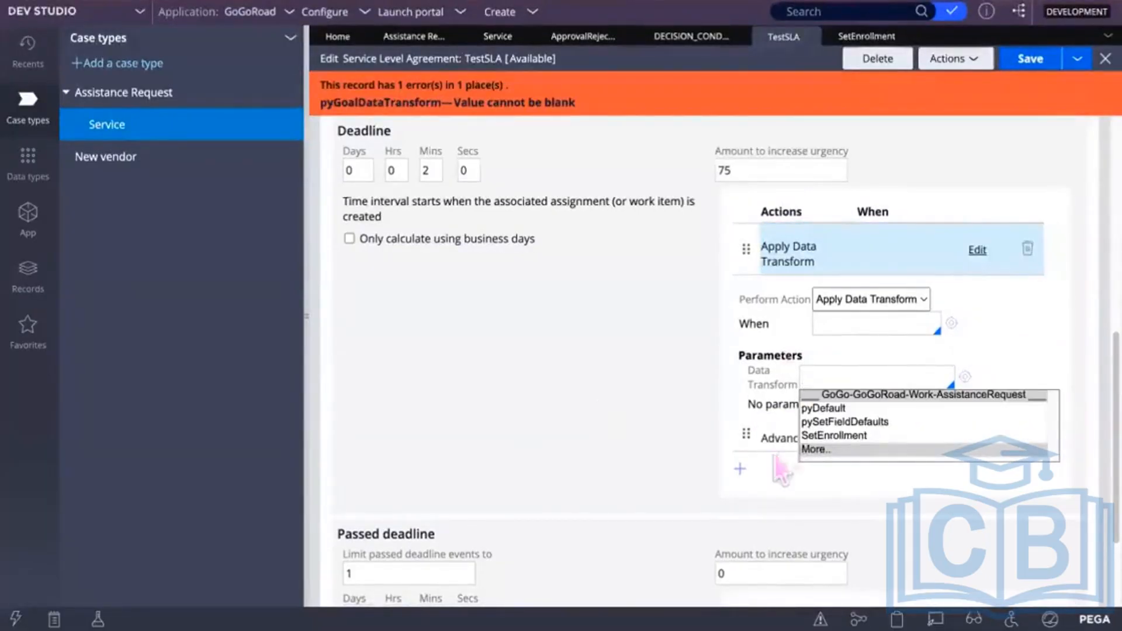
click(836, 436)
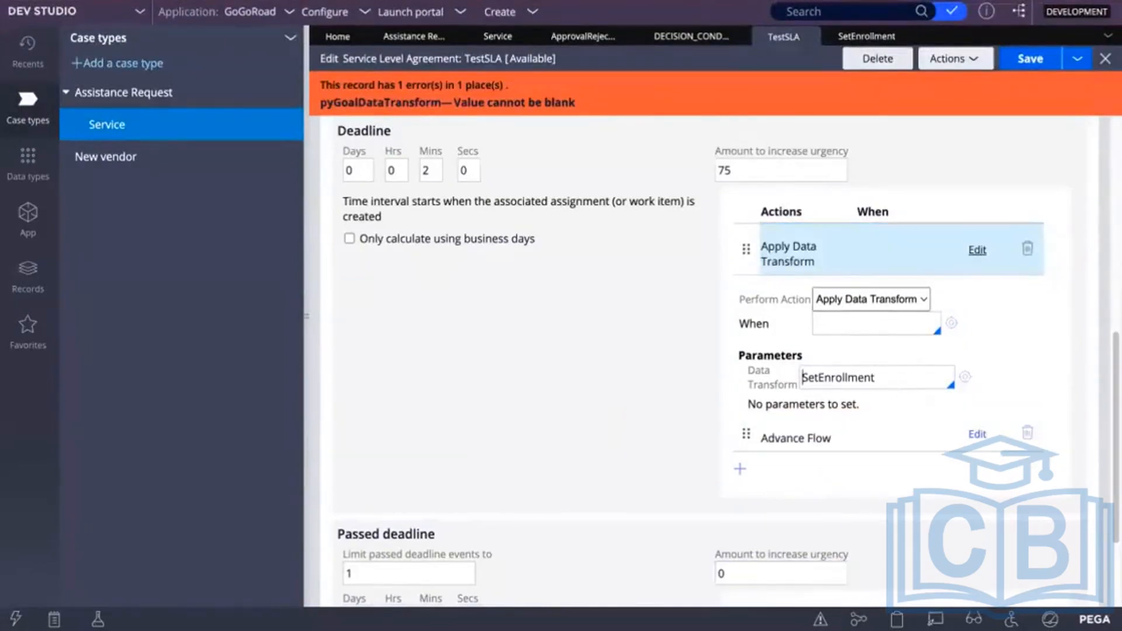
mouse_move(851, 607)
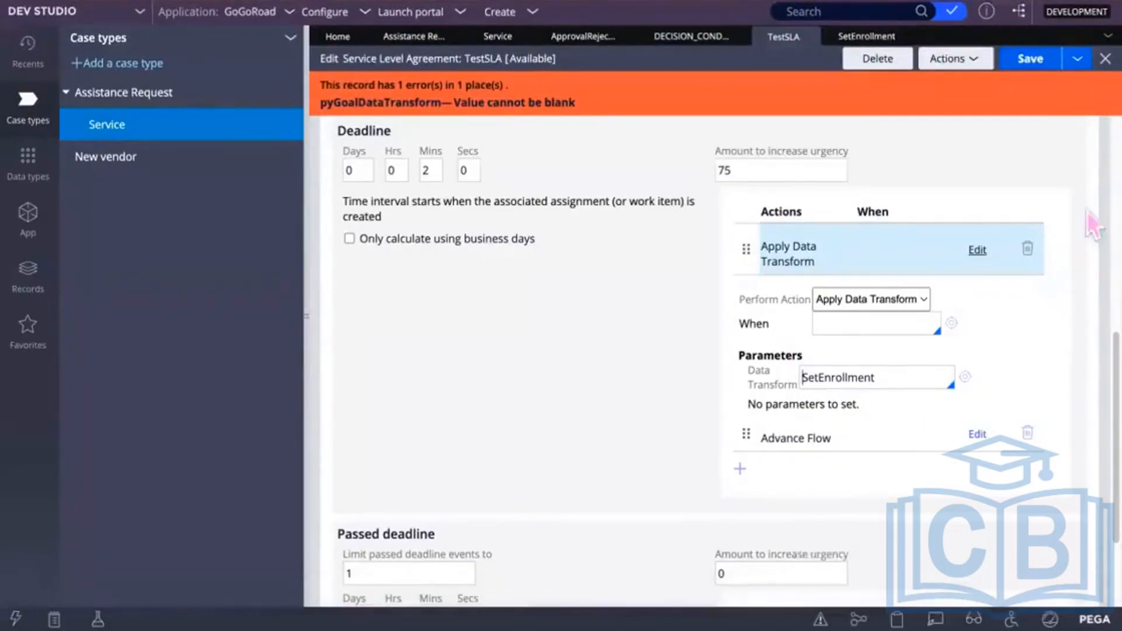
click(1034, 62)
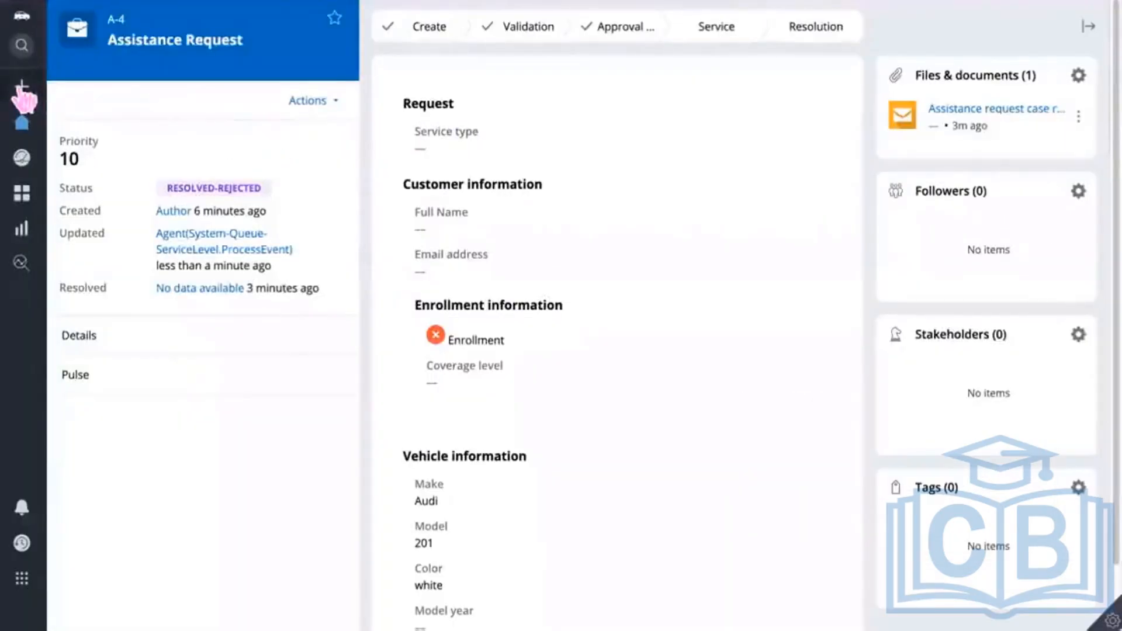
Start a new Assistance Request and proceed to vehicle identification, leaving the issue, customer and location fields unfilled
click(21, 88)
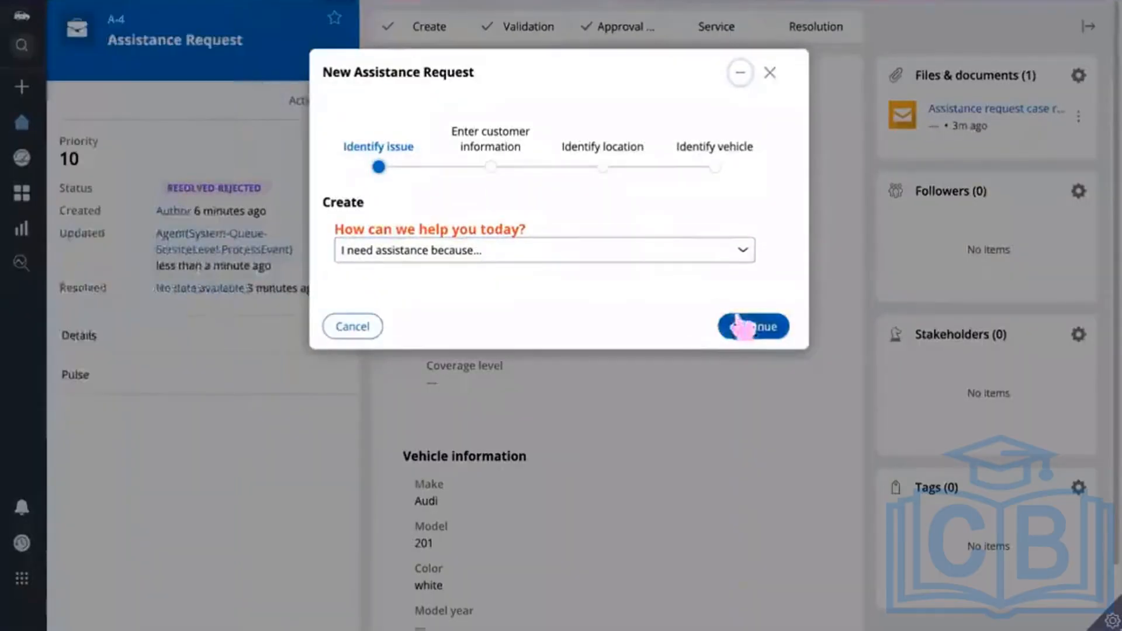
click(743, 327)
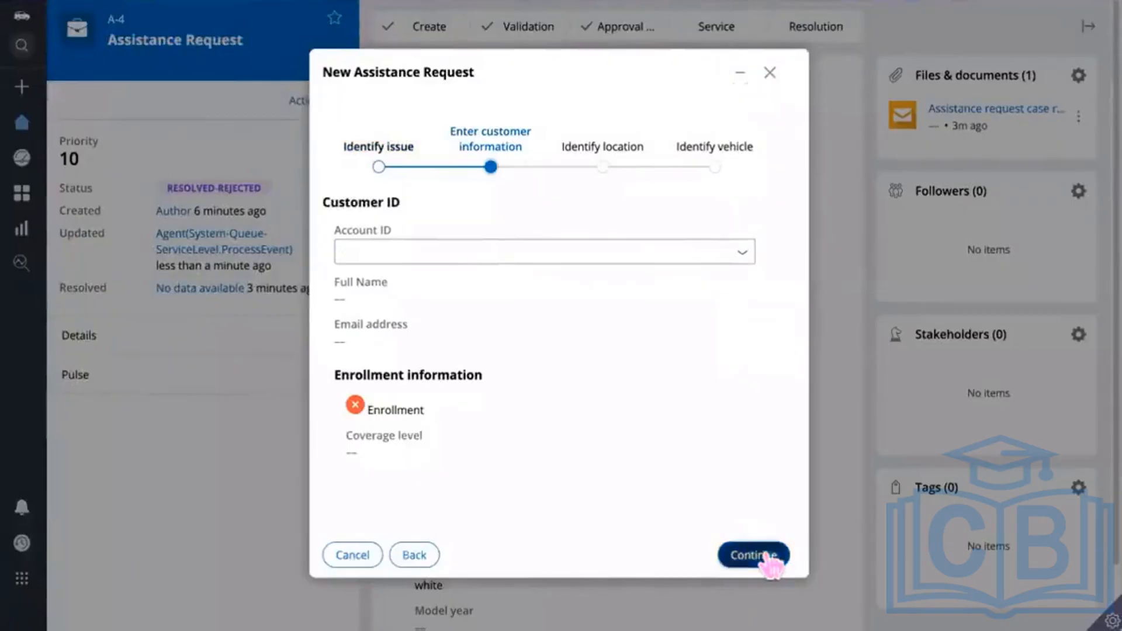
click(764, 558)
click(754, 445)
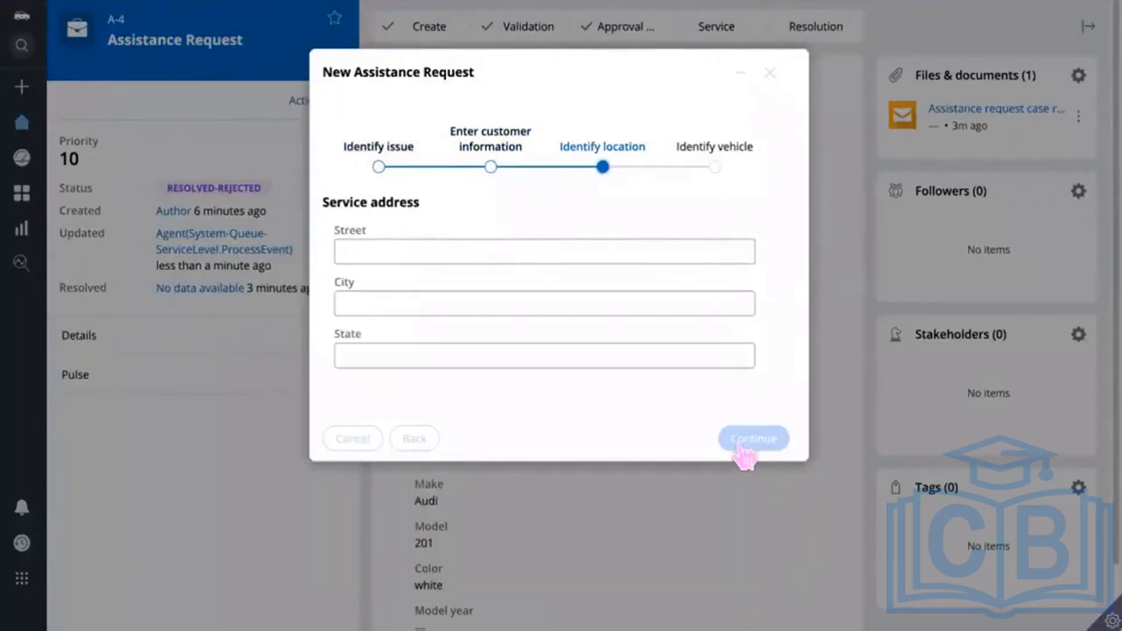
Enter audi as the vehicle make and 301 as the model, and create the Assistance Request
click(380, 251)
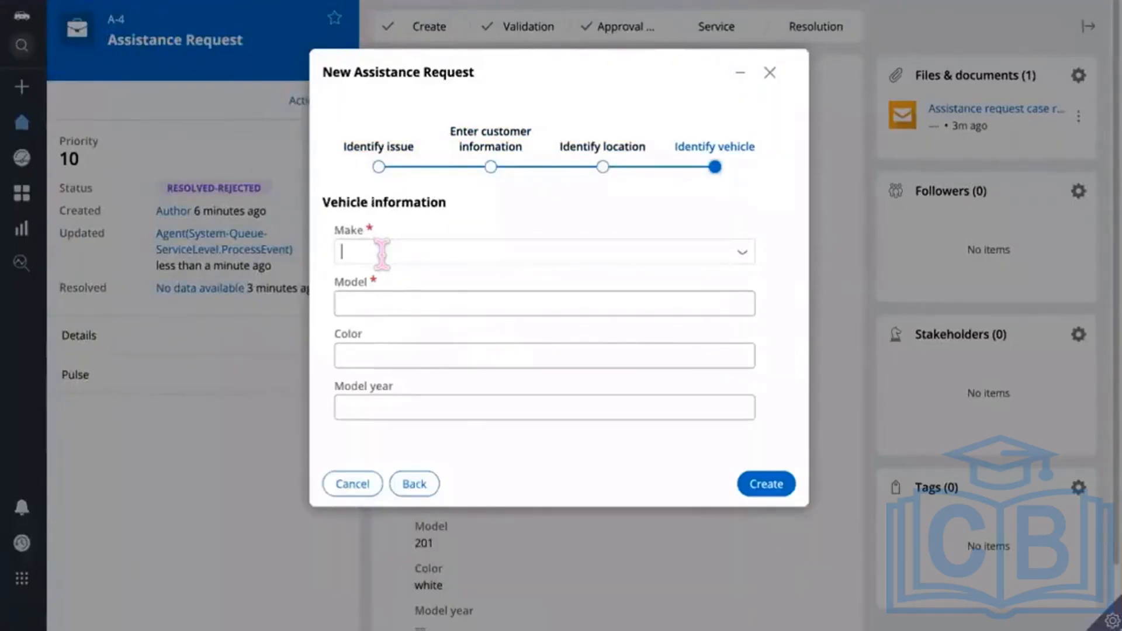
text(audi)
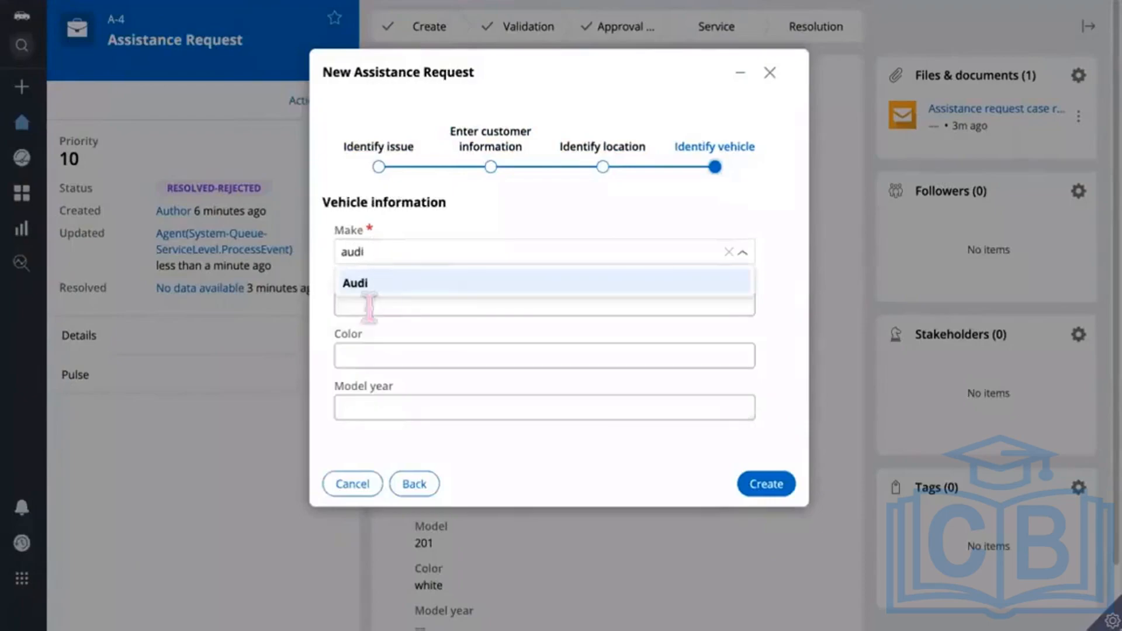
click(359, 345)
click(343, 303)
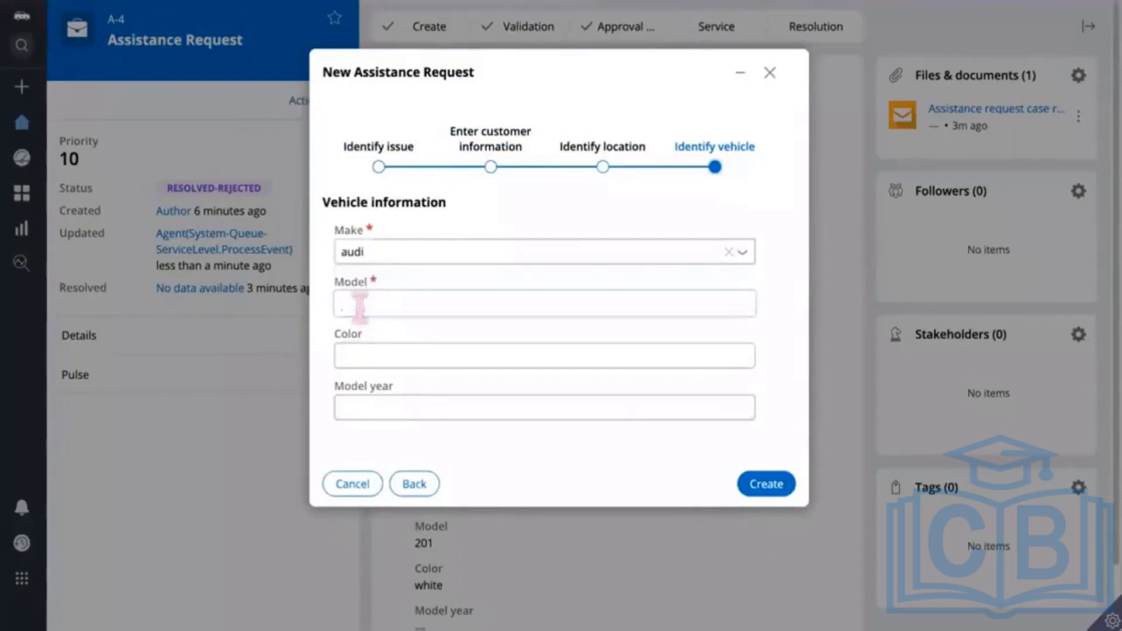
text(301)
click(787, 487)
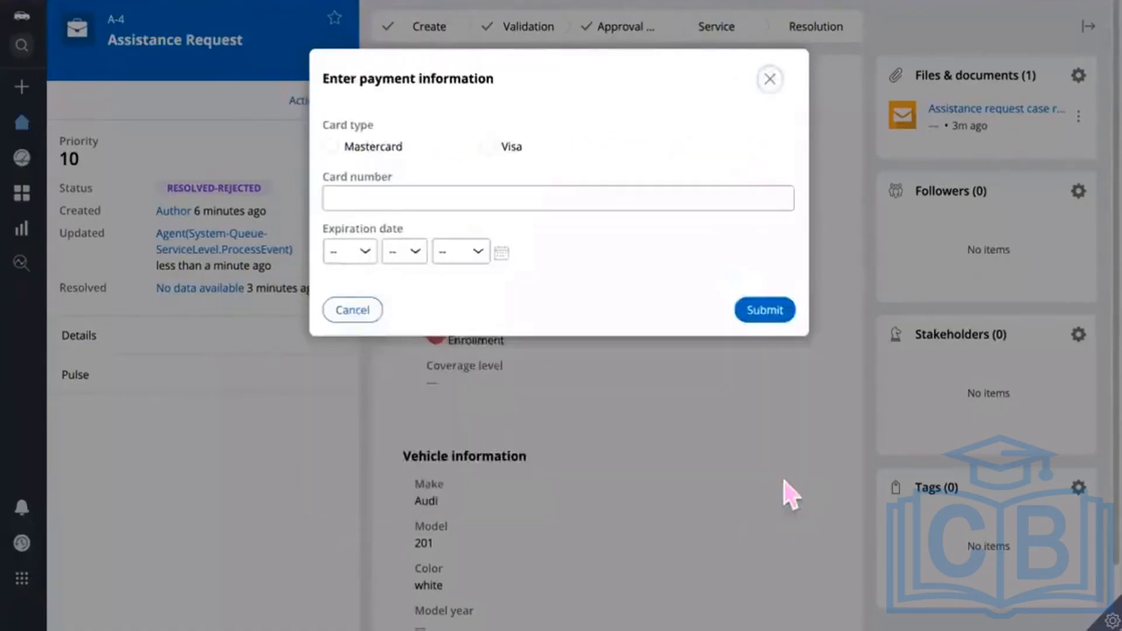
Submit the payment information blank and leave the Prompt for enrollment assignment without answering it
click(763, 311)
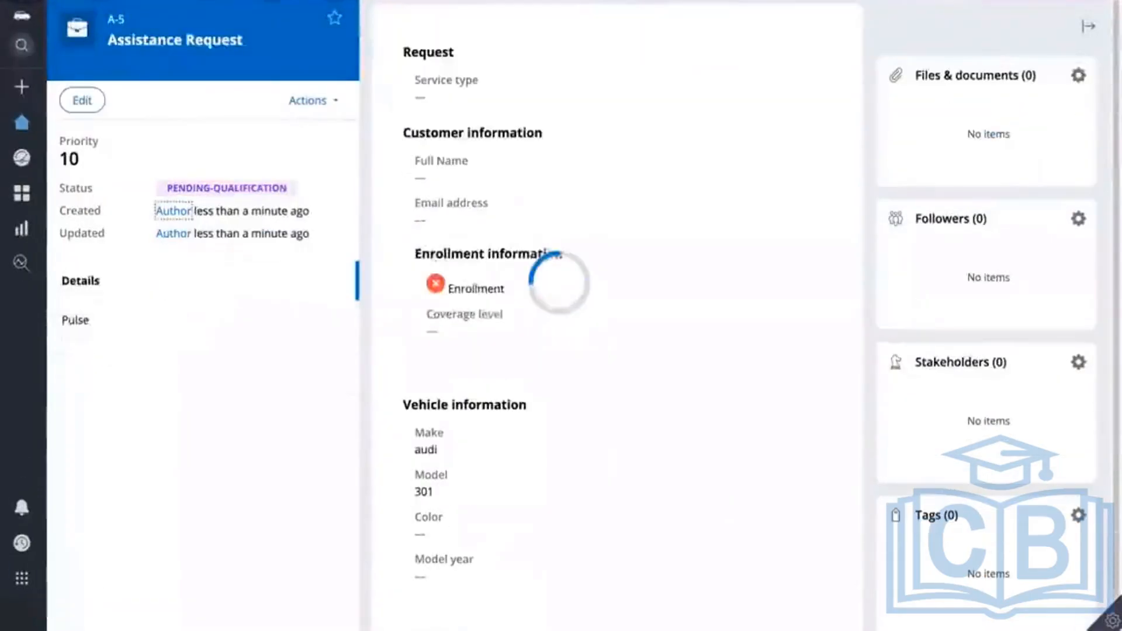
scroll(376, 164, right, 5)
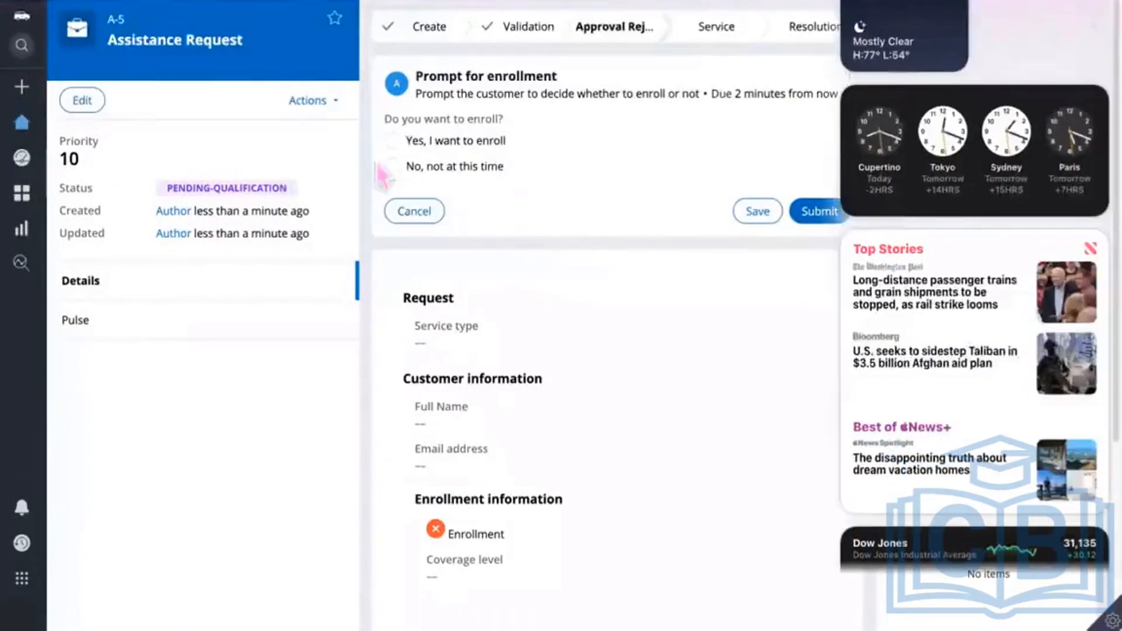
scroll(642, 214, left, 5)
click(422, 214)
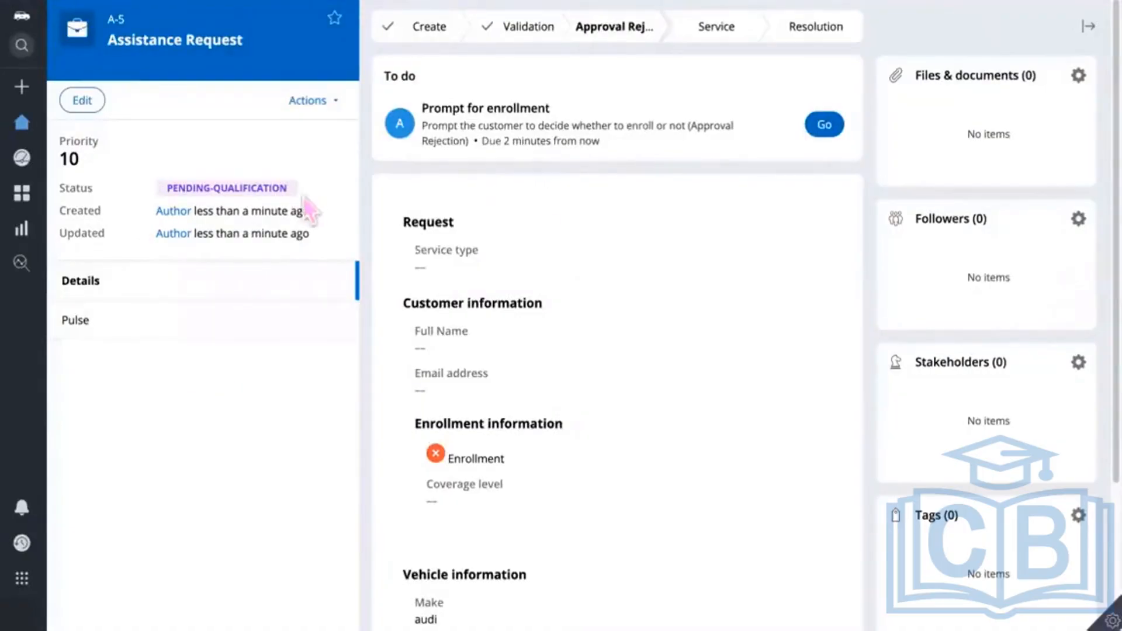
Reopen the earlier Assistance Request A-4 from the recently viewed items to check its status
mouse_move(21, 88)
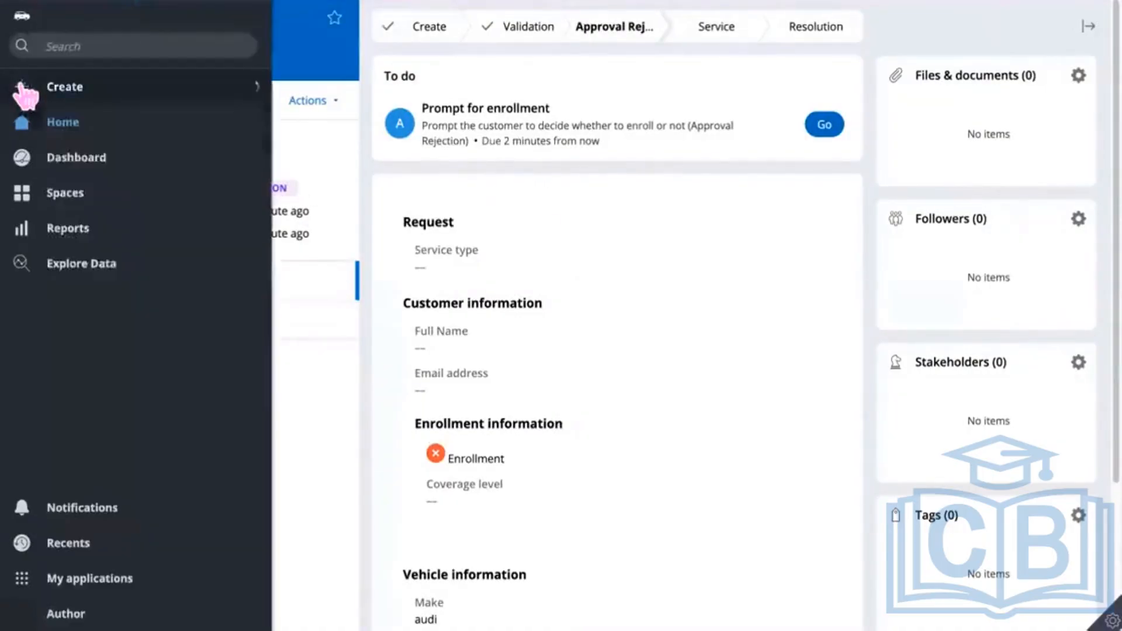
click(80, 543)
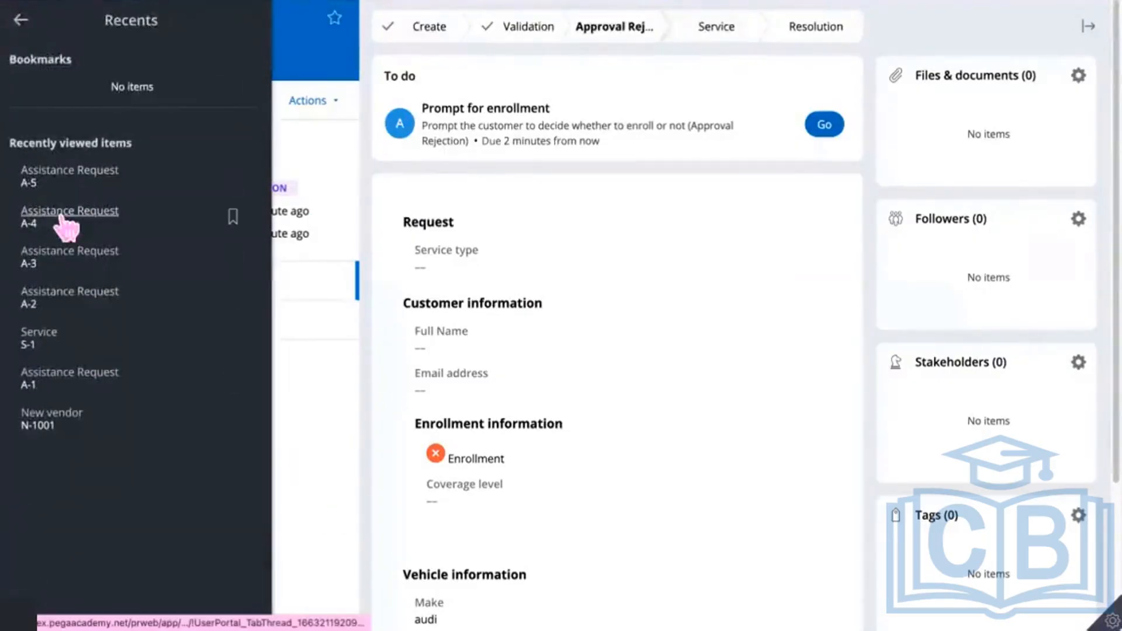
click(34, 224)
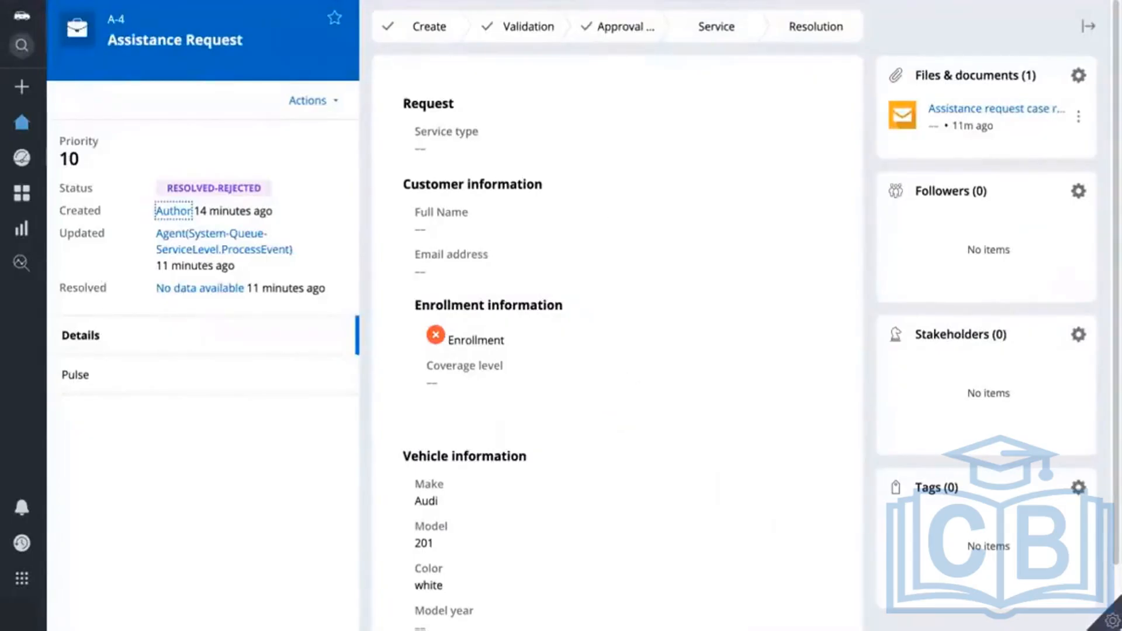
Switch to Dev Studio and review the Approval Rejection flow from Prompt for enrollment to the Change to Service stage shape
click(695, 1)
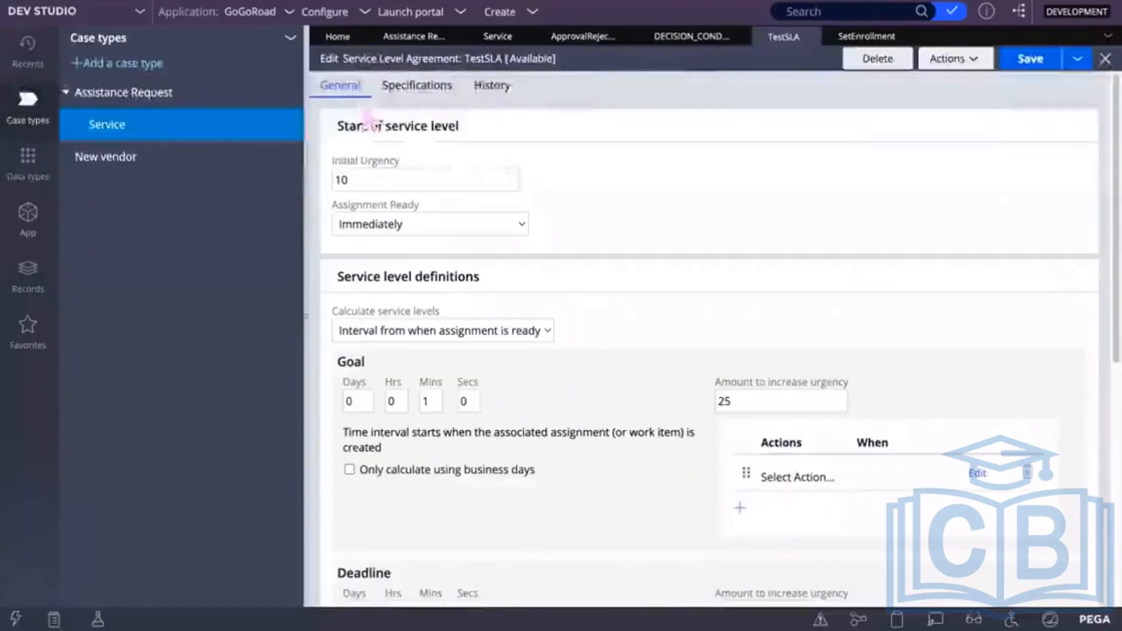
click(591, 39)
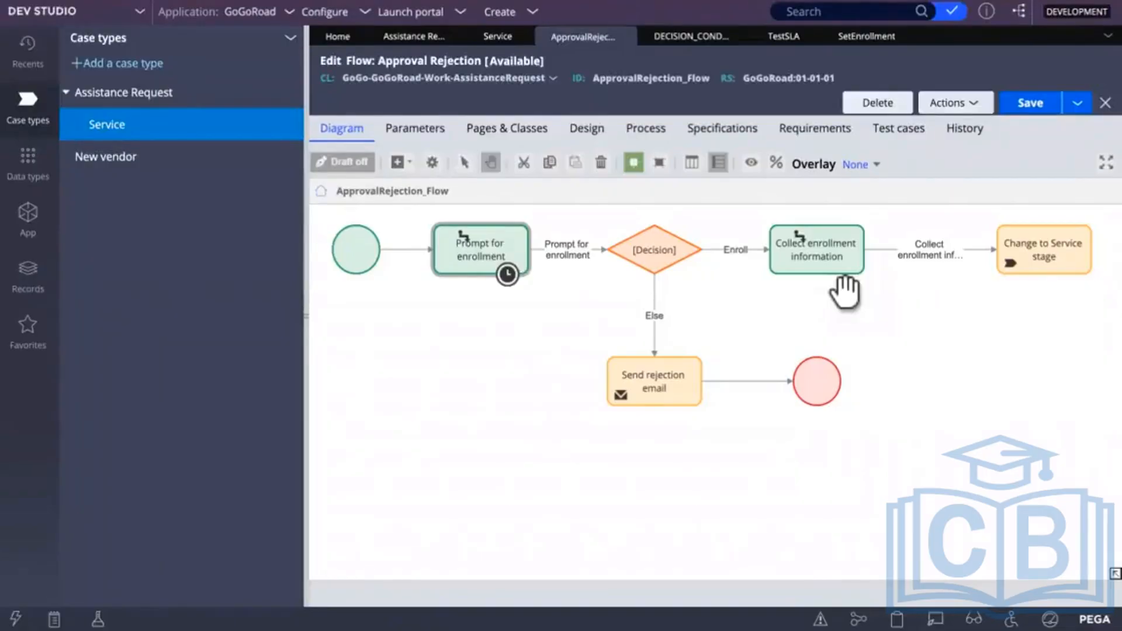
click(508, 251)
click(1044, 257)
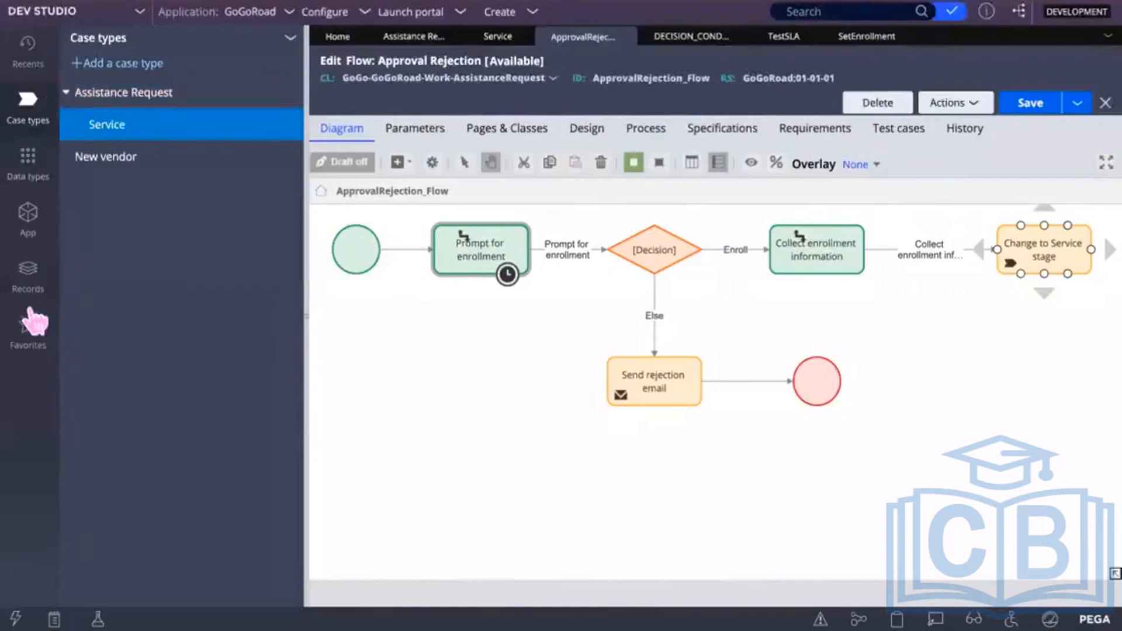
List the Agents rules in the SysAdmin category of the application's records
click(32, 280)
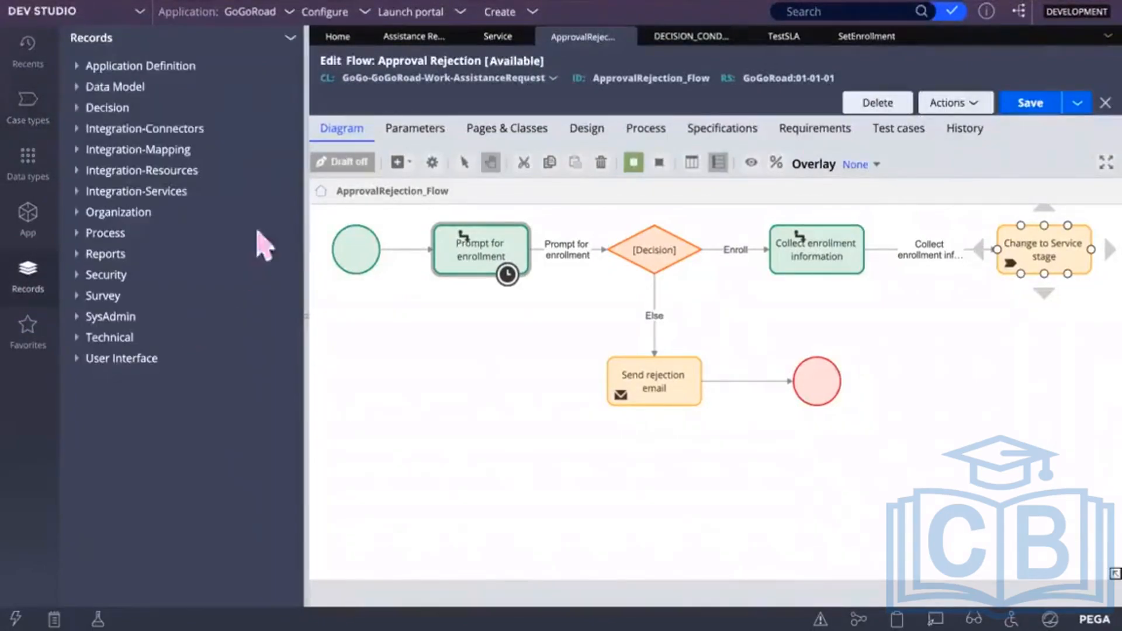
click(81, 319)
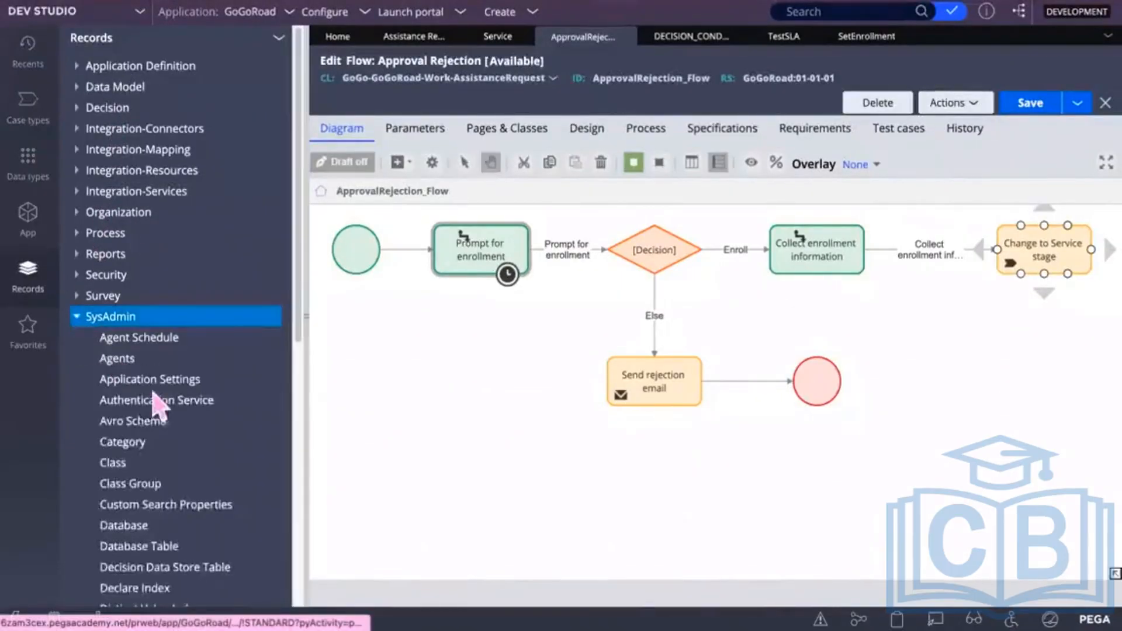
scroll(199, 461, down, 5)
scroll(196, 456, up, 1)
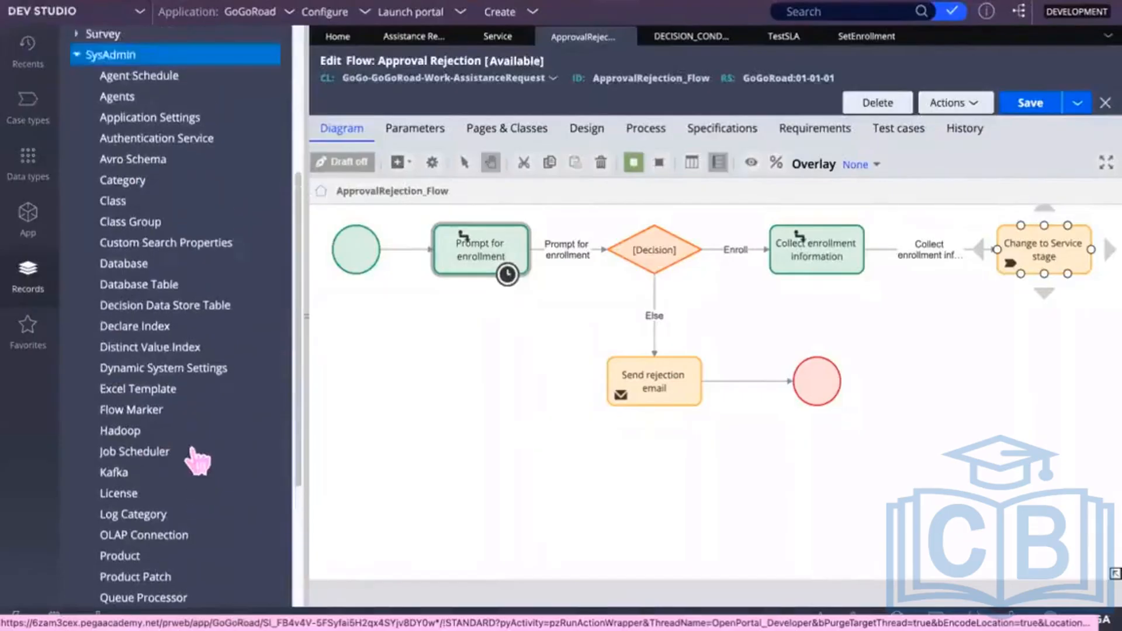
click(119, 96)
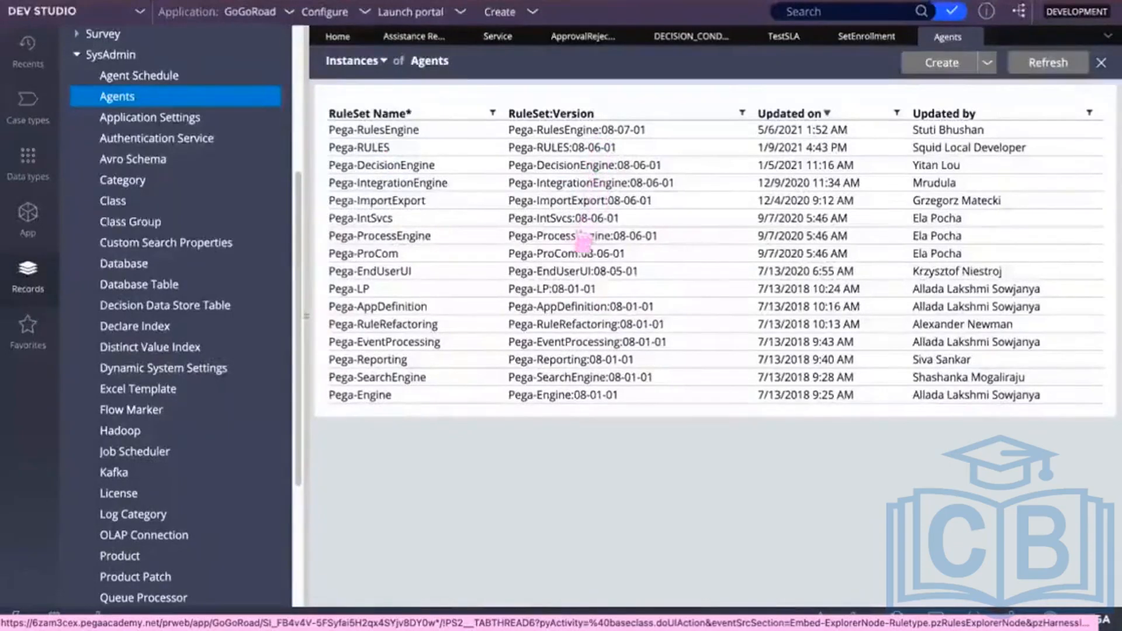
Open the Pega-ProCom agents rule and expand the ServiceLevelEvents agent to examine its schedule and activity
click(558, 263)
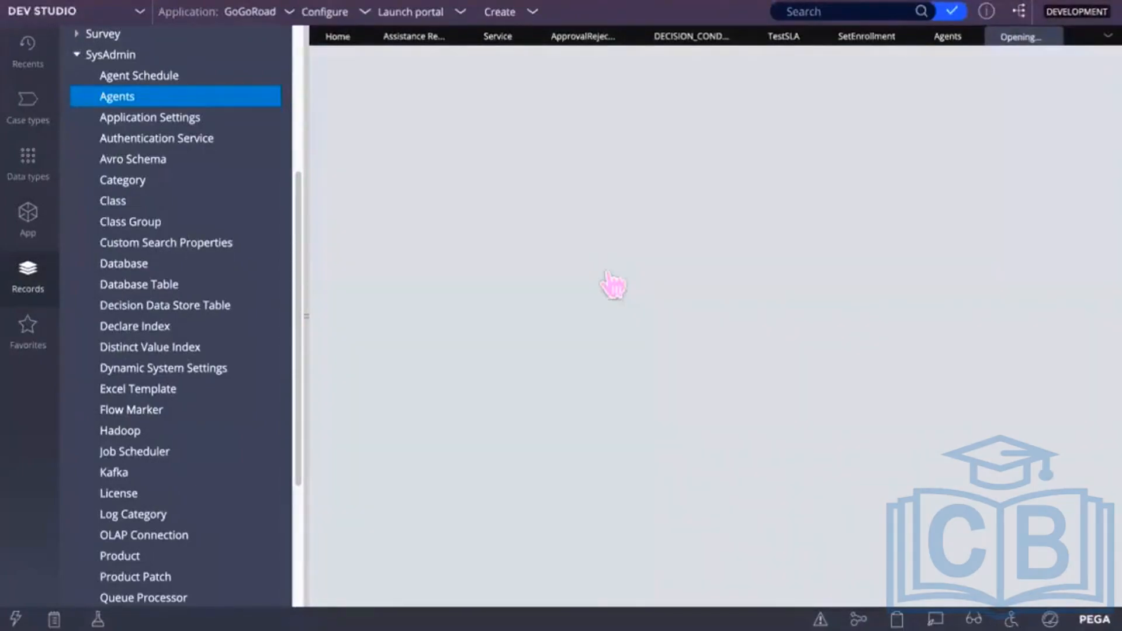
scroll(853, 307, right, 3)
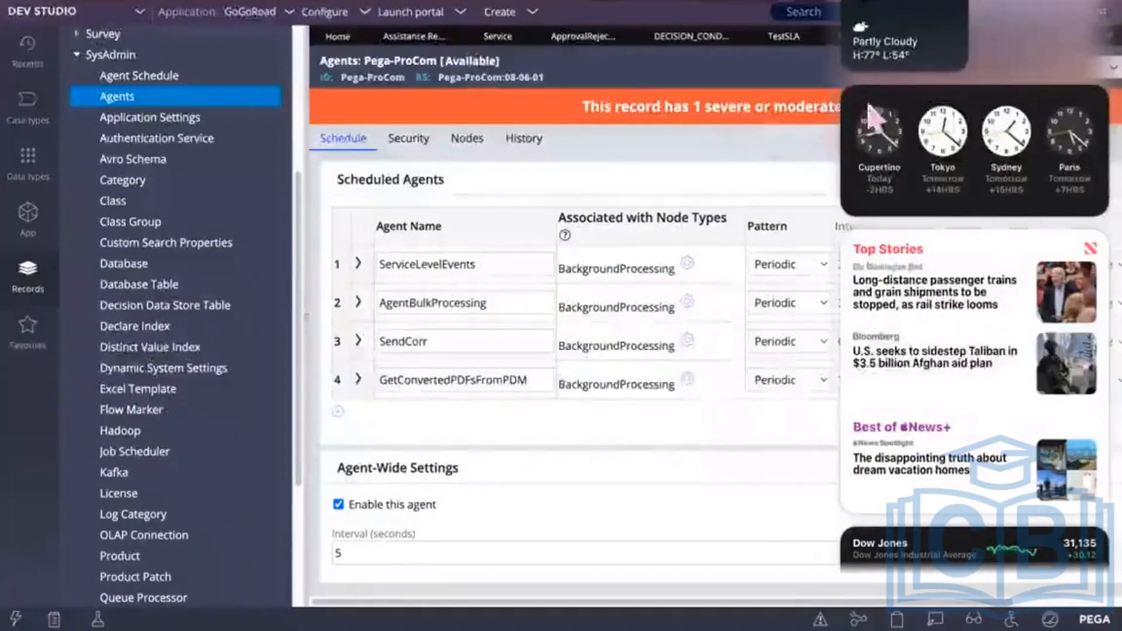
click(712, 430)
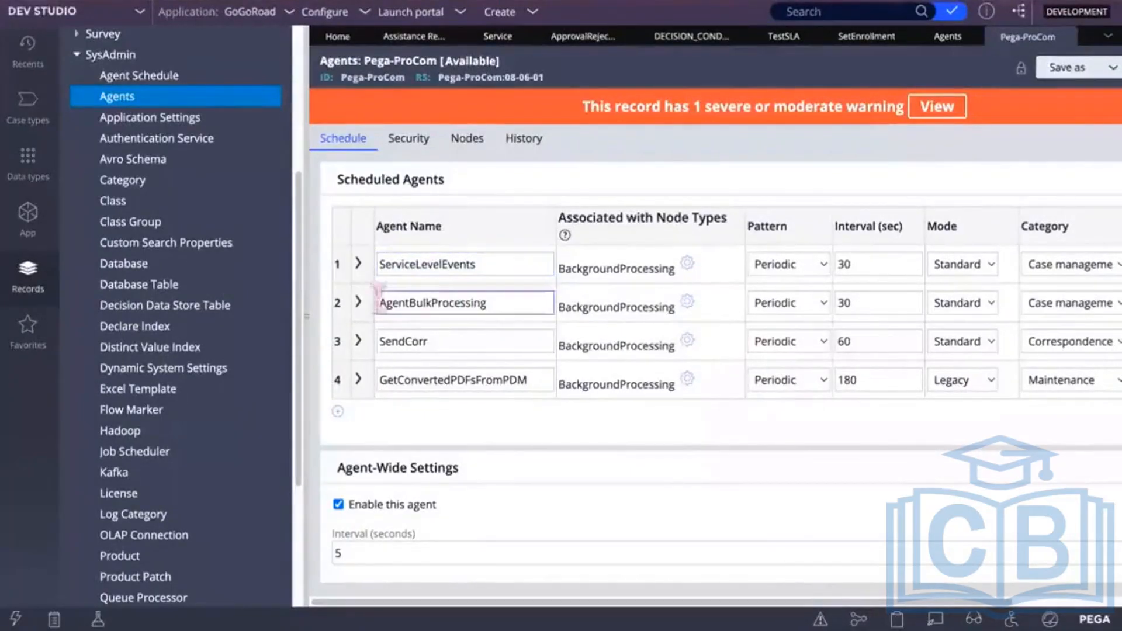
click(358, 264)
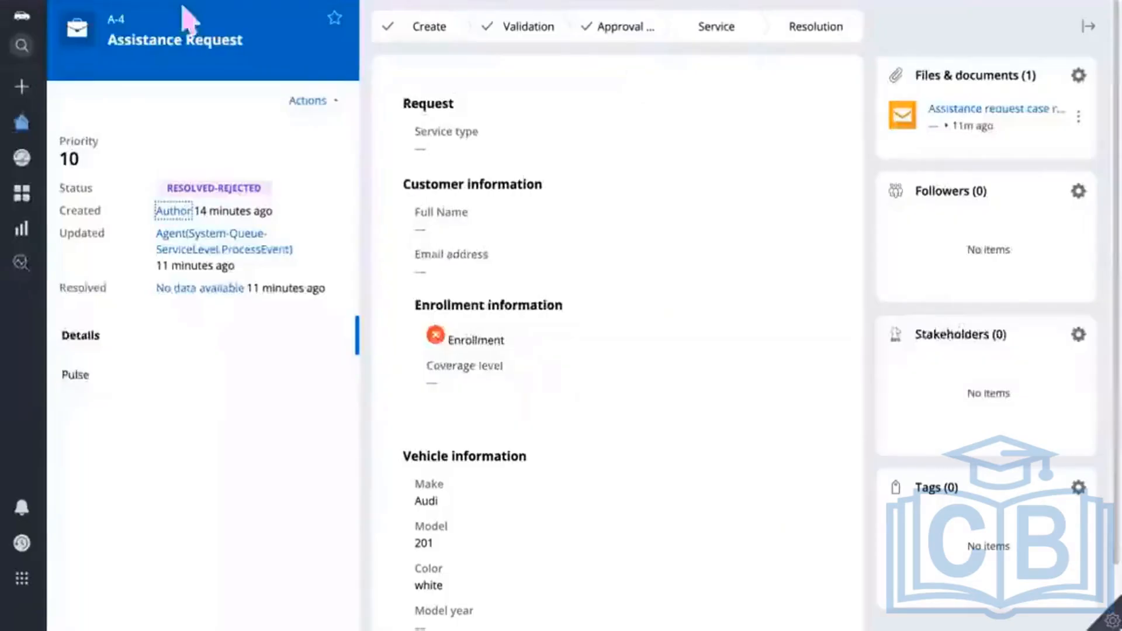
Switch to the user portal, reopen Assistance Request A-5 from the recent items and check its current assignment
mouse_move(25, 546)
click(69, 547)
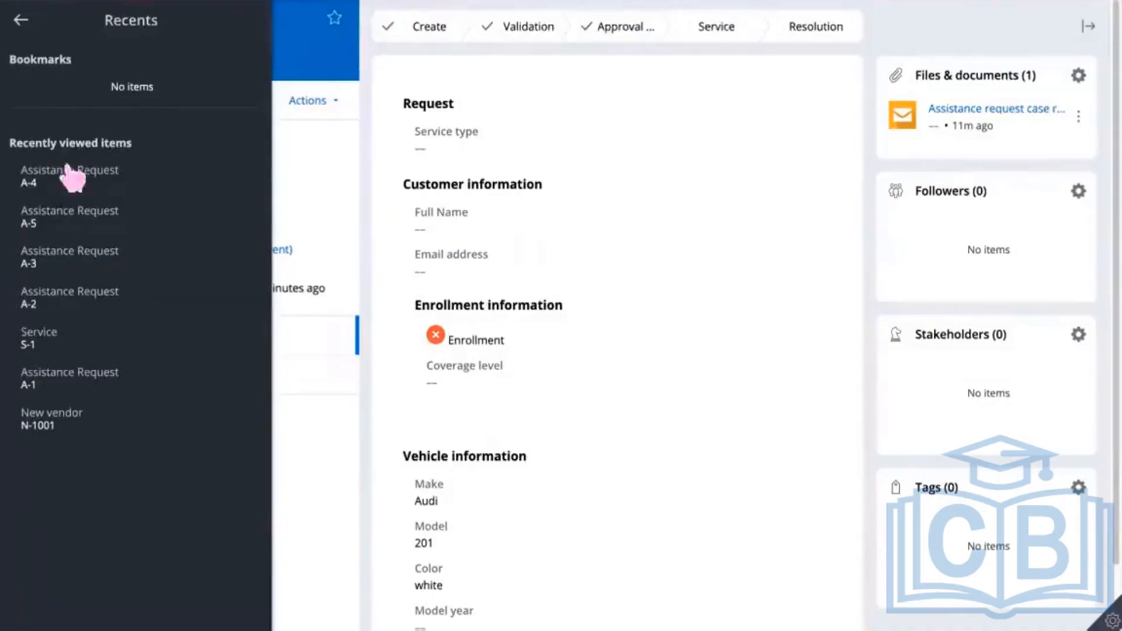
click(56, 216)
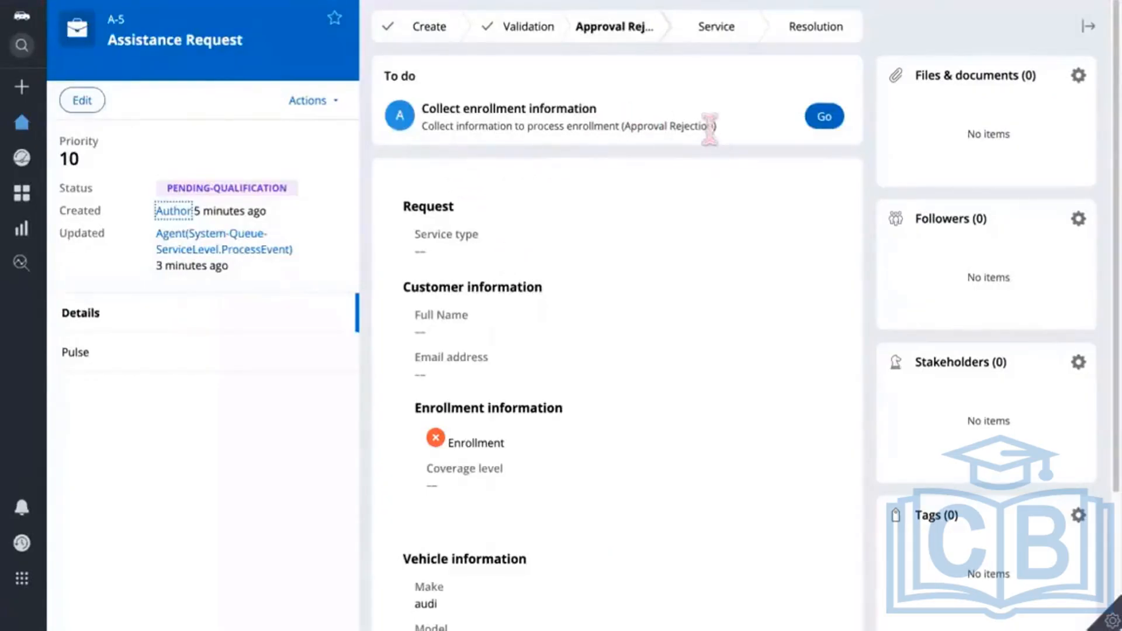
drag(709, 126, 433, 108)
click(568, 180)
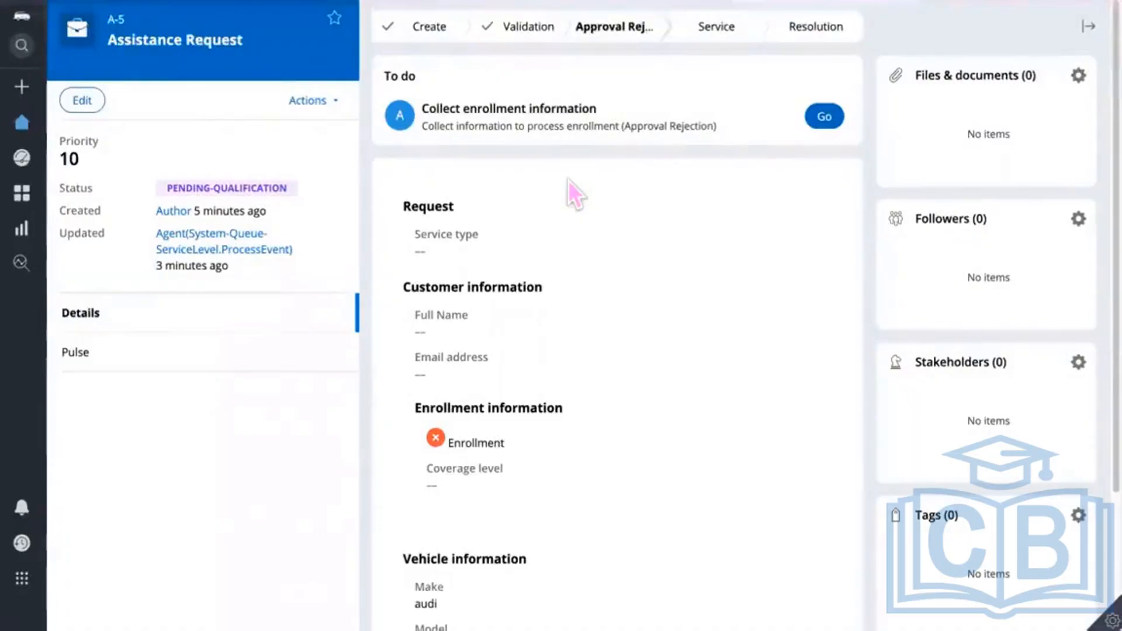
Review the case history of A-5 for the executed SLA actions, and close the history
click(333, 103)
click(260, 127)
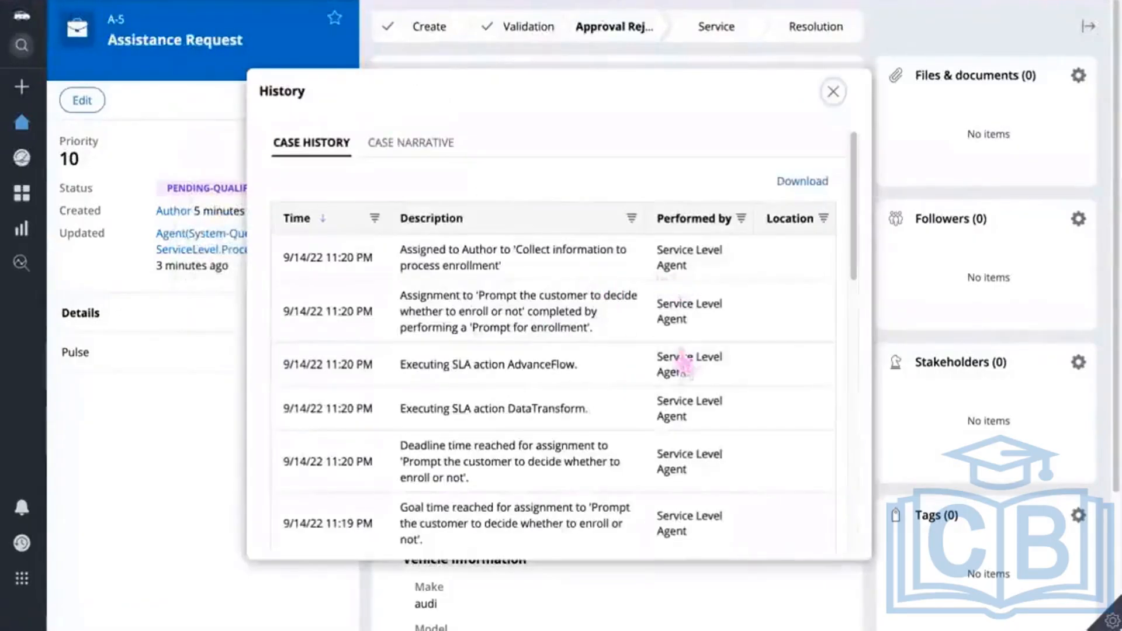
scroll(550, 415, down, 1)
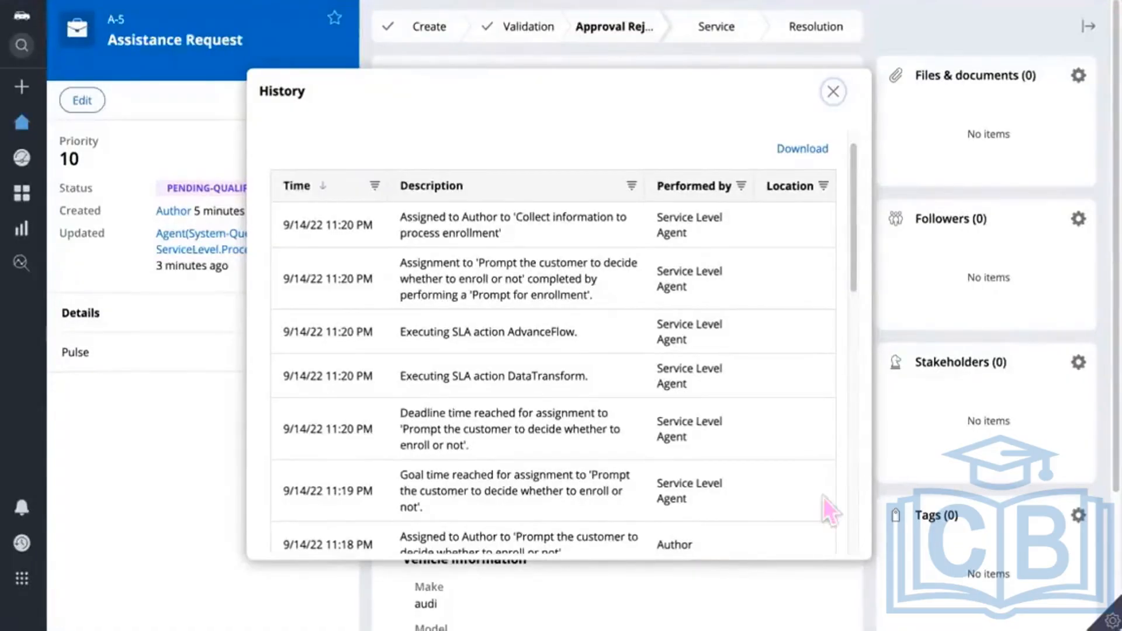
click(834, 92)
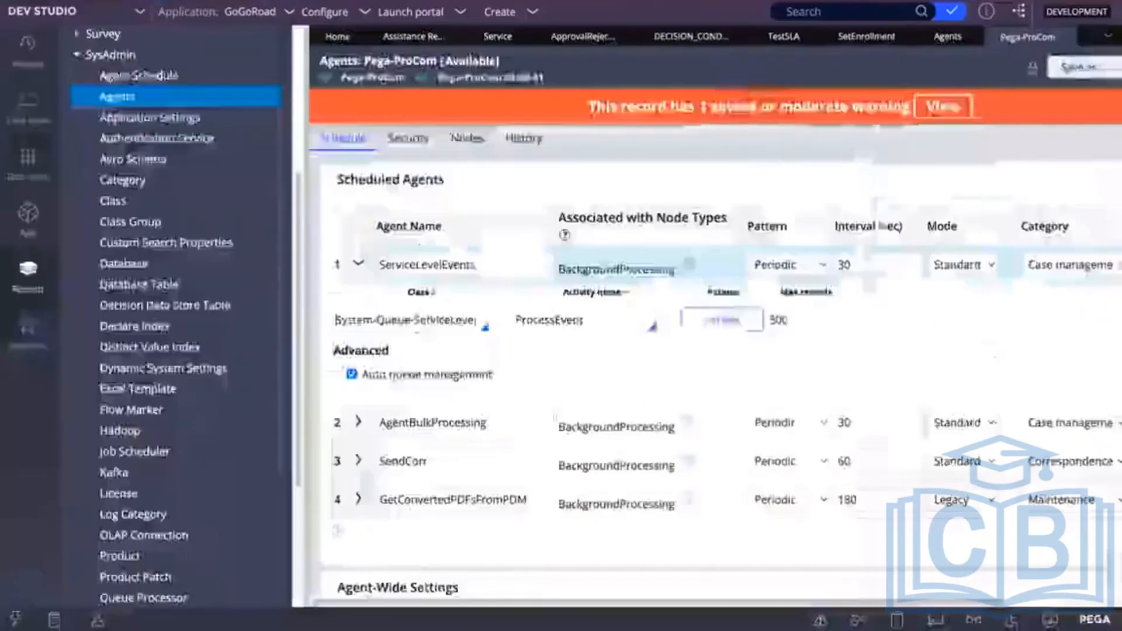
Return to TestSLA in Dev Studio and set the empty Goal action to Notify Manager
click(786, 38)
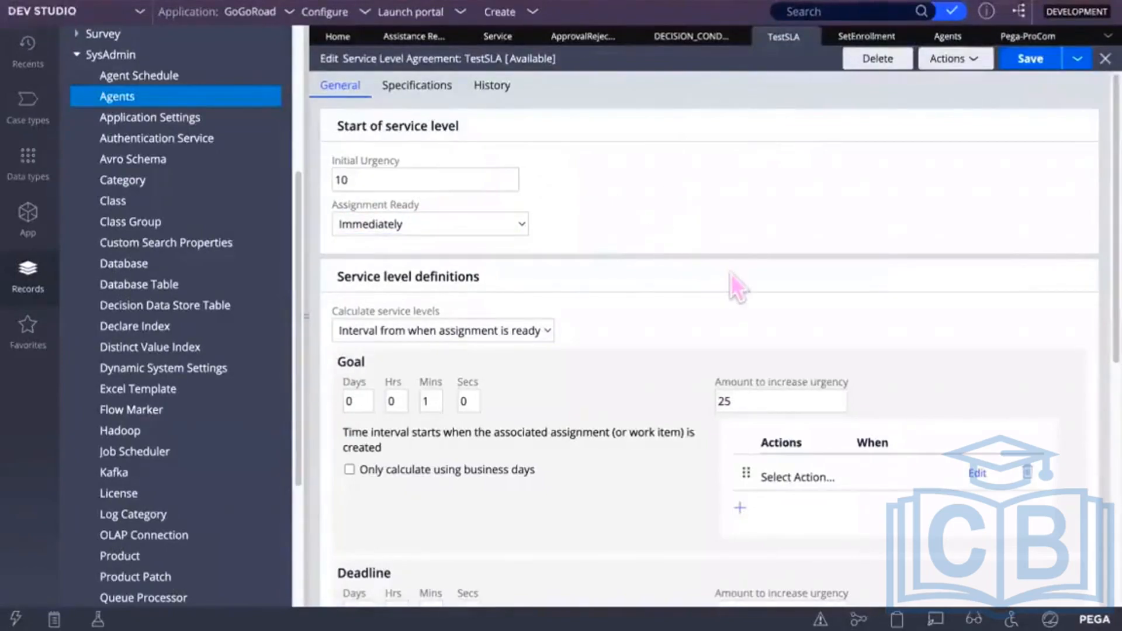
scroll(731, 275, down, 1)
click(772, 436)
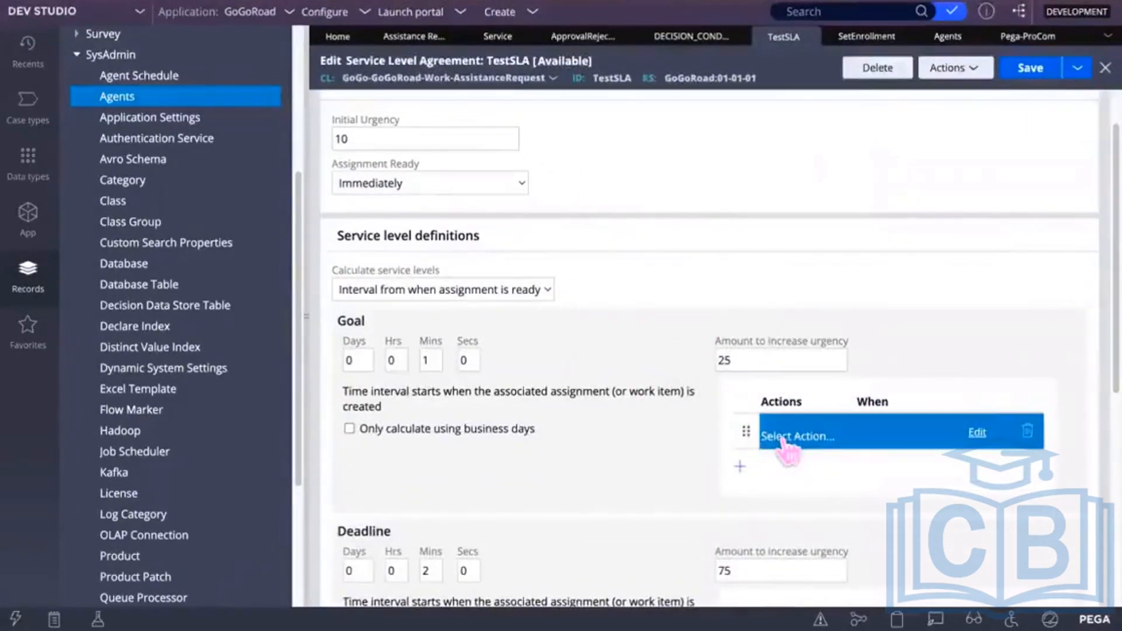
click(783, 439)
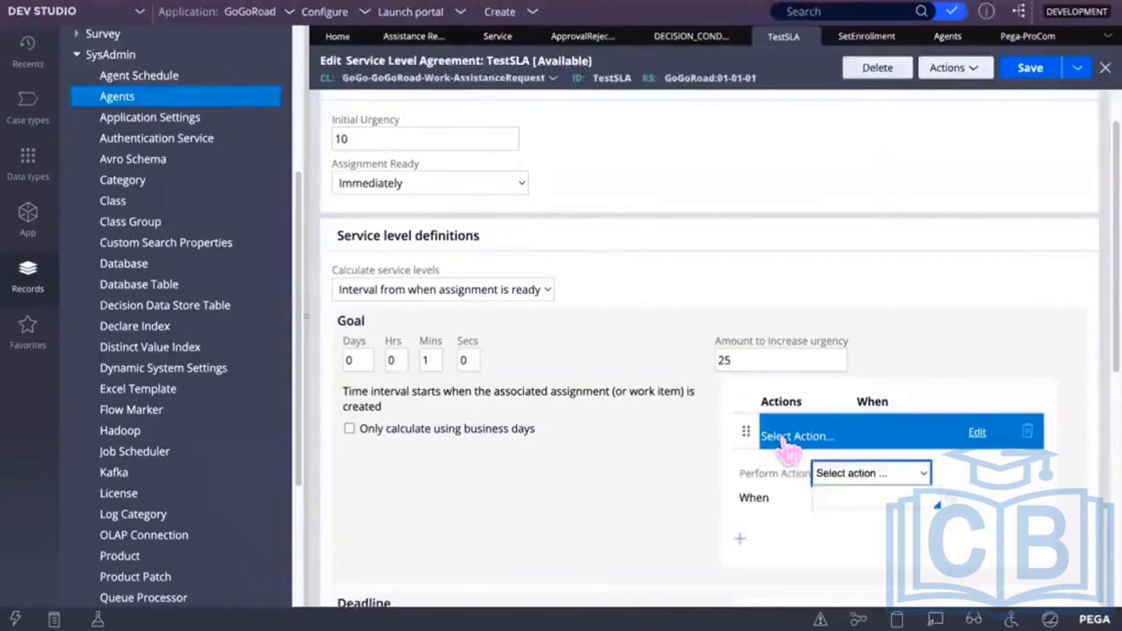
scroll(848, 345, down, 1)
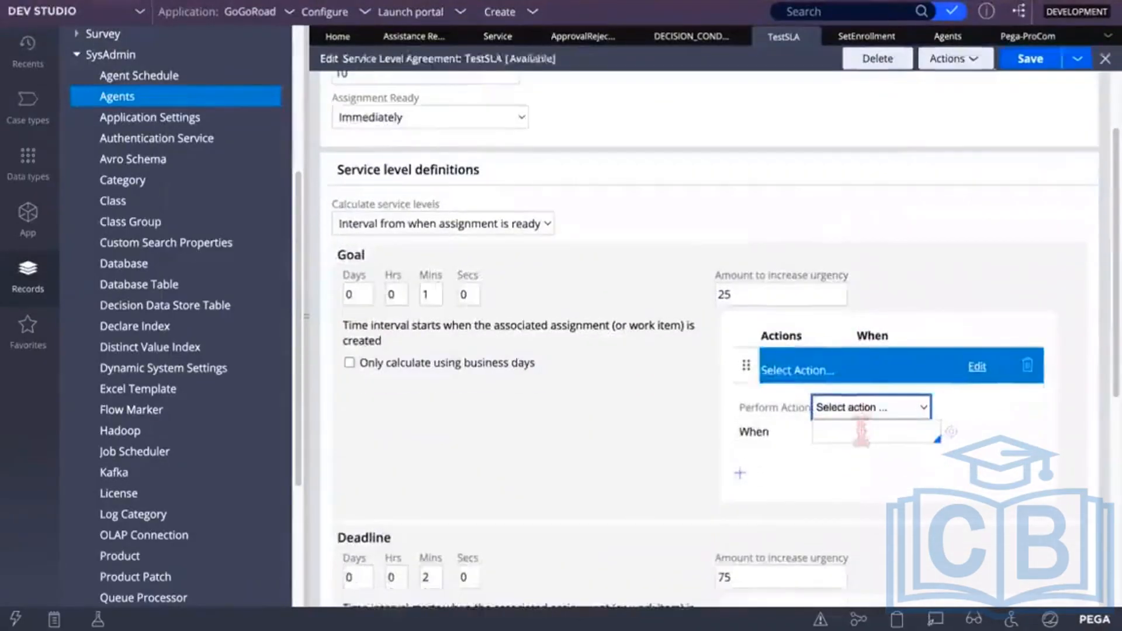
click(914, 411)
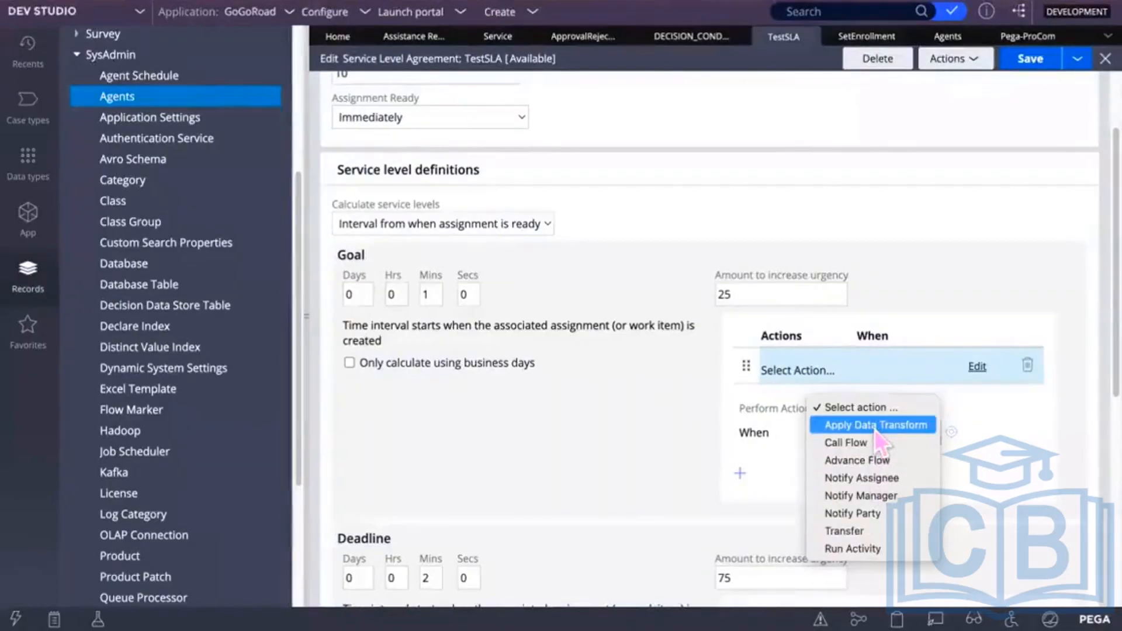
click(893, 495)
click(903, 417)
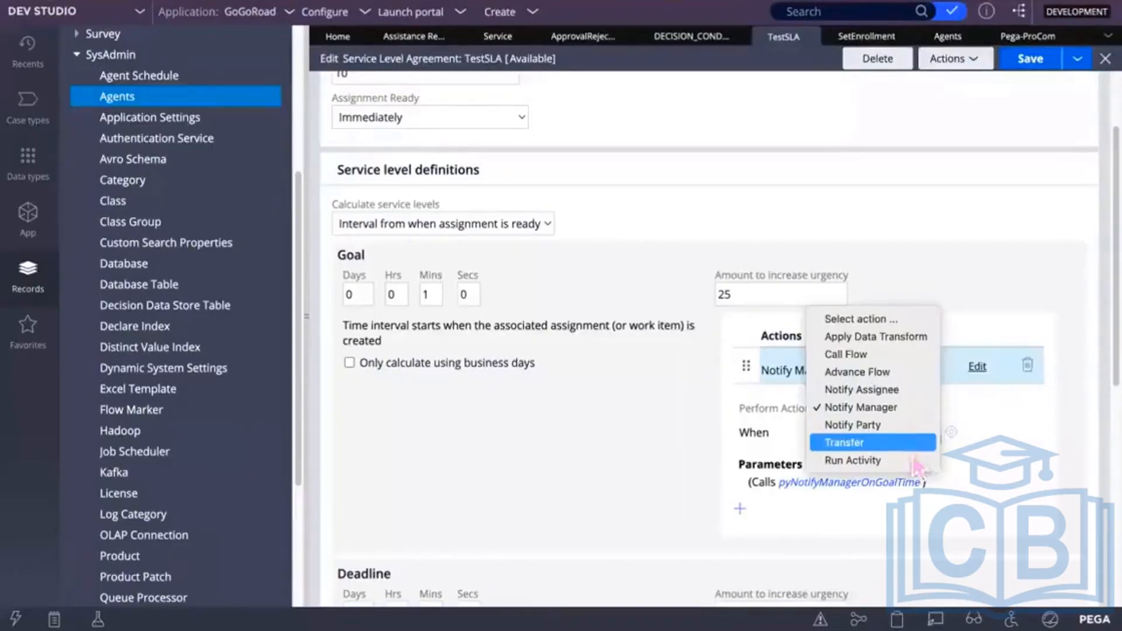
click(990, 468)
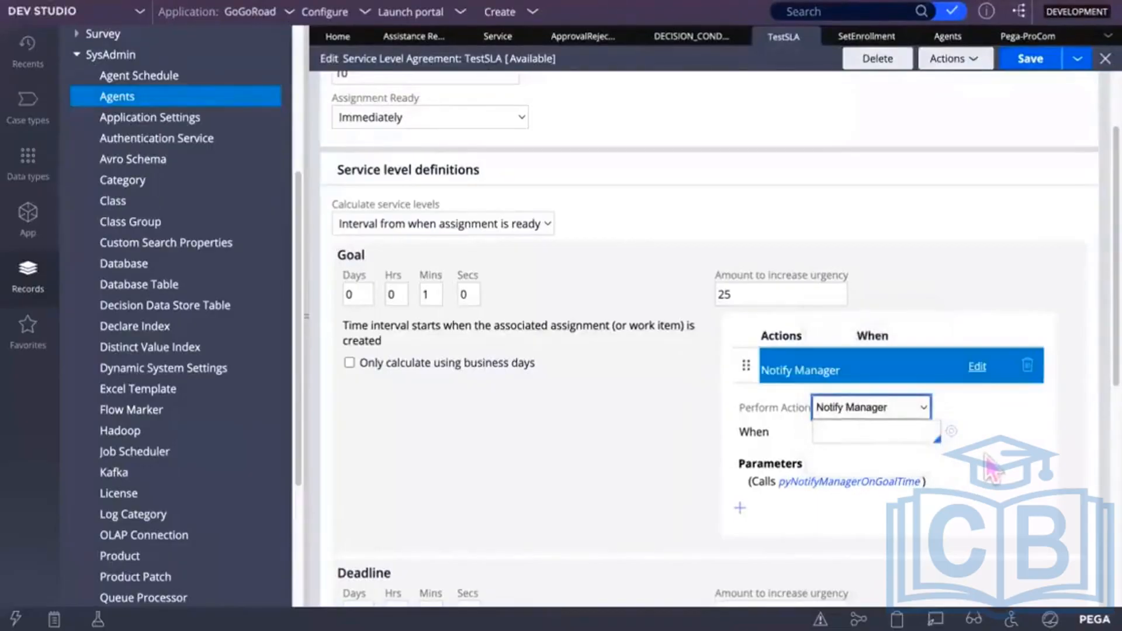